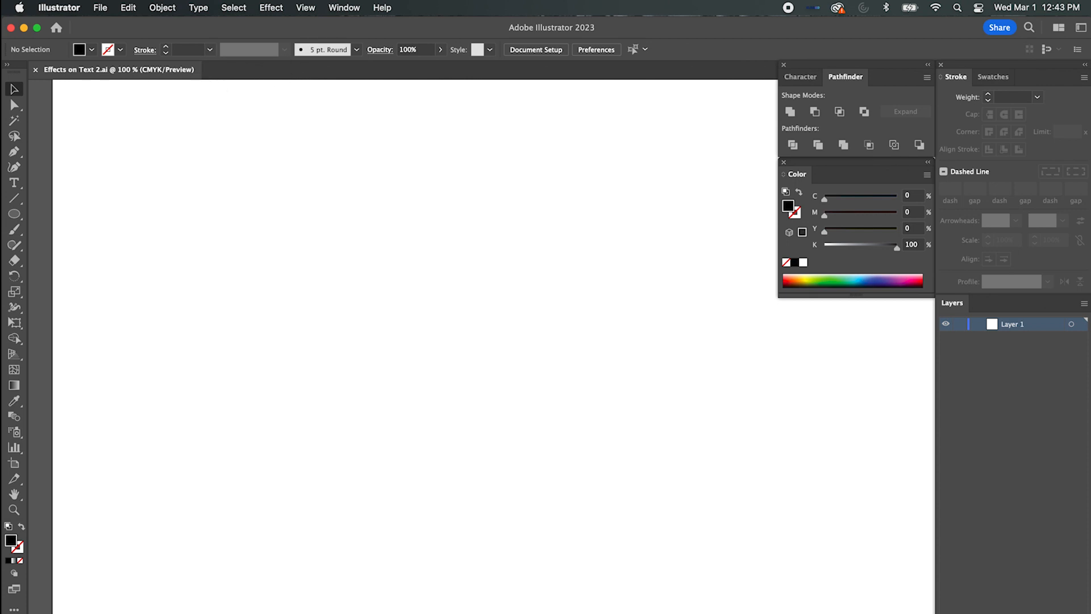
# Add point text reading "Font" in the upper area of the artboard.
pyautogui.click(18, 186)
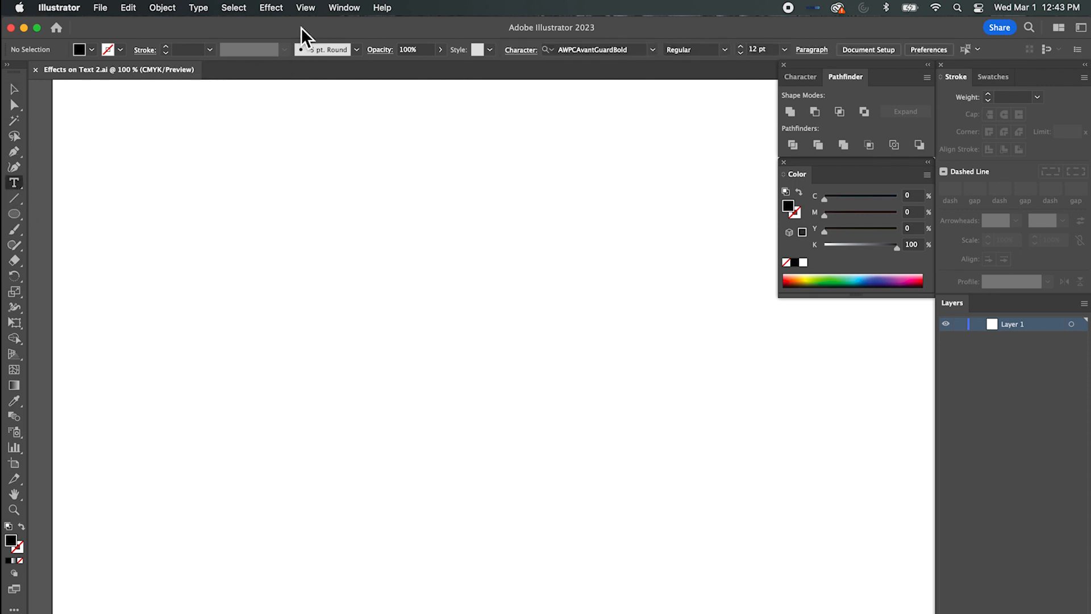
pyautogui.click(199, 183)
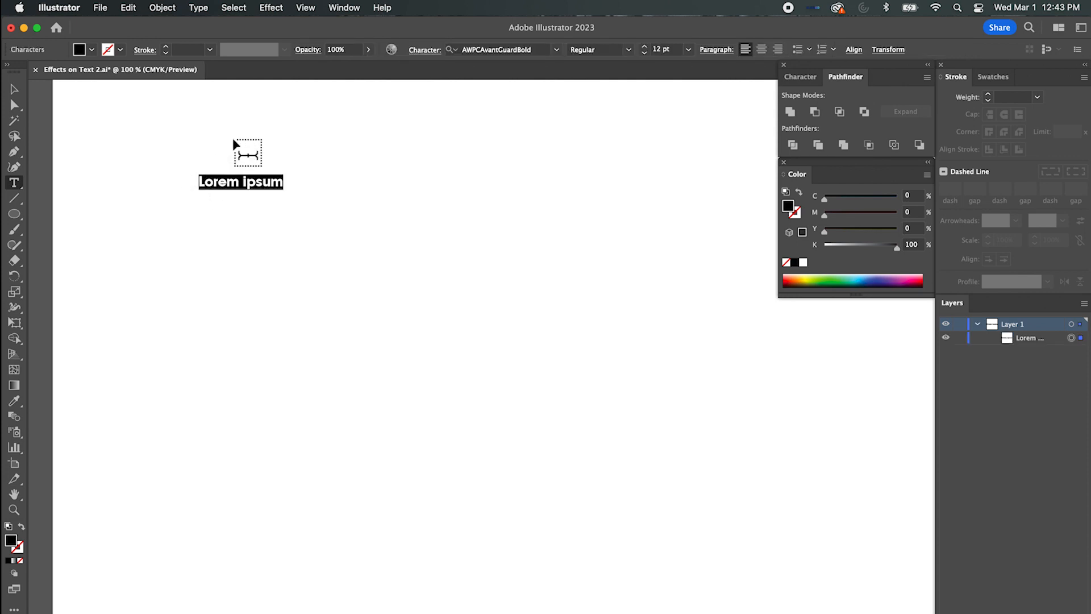
pyautogui.write('Fo')
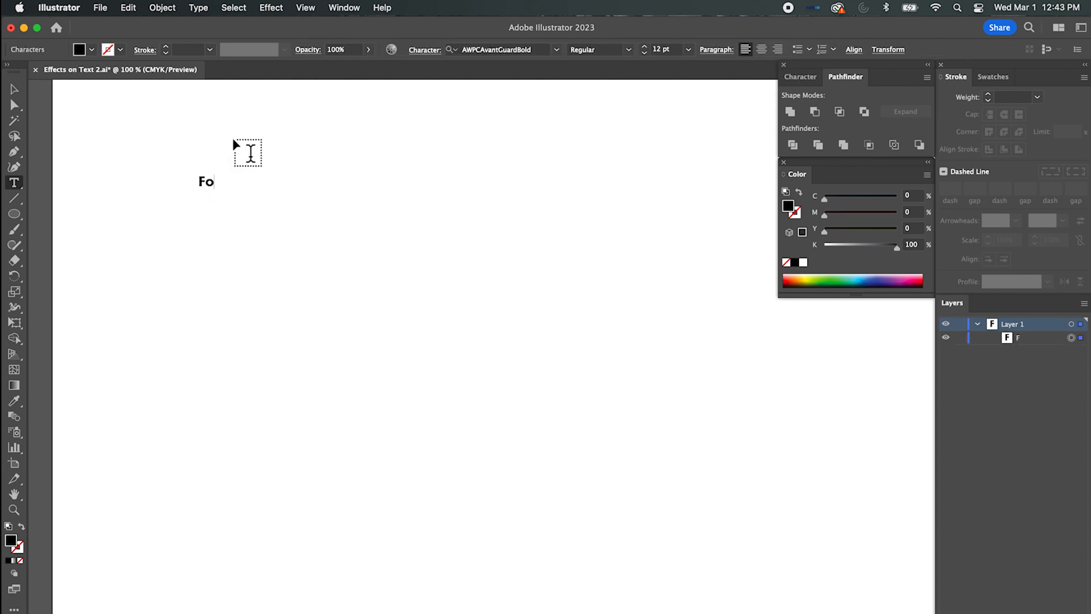
pyautogui.write('nt')
# Enlarge the "Font" text to about 101 pt and place a copy of it below, leaving the original selected.
pyautogui.click(14, 89)
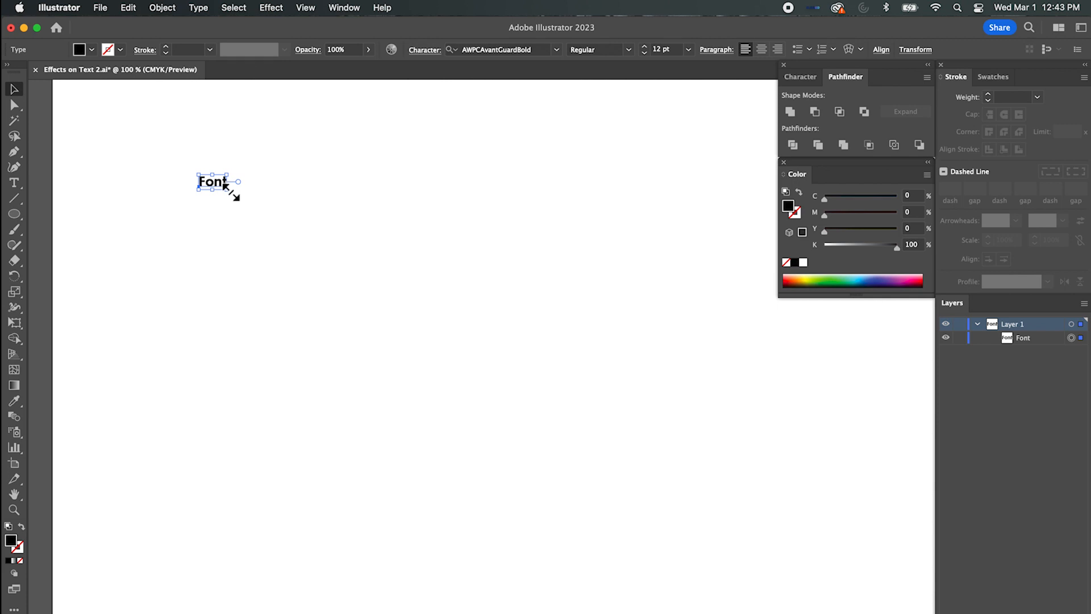
pyautogui.moveTo(228, 190); pyautogui.dragTo(437, 358)
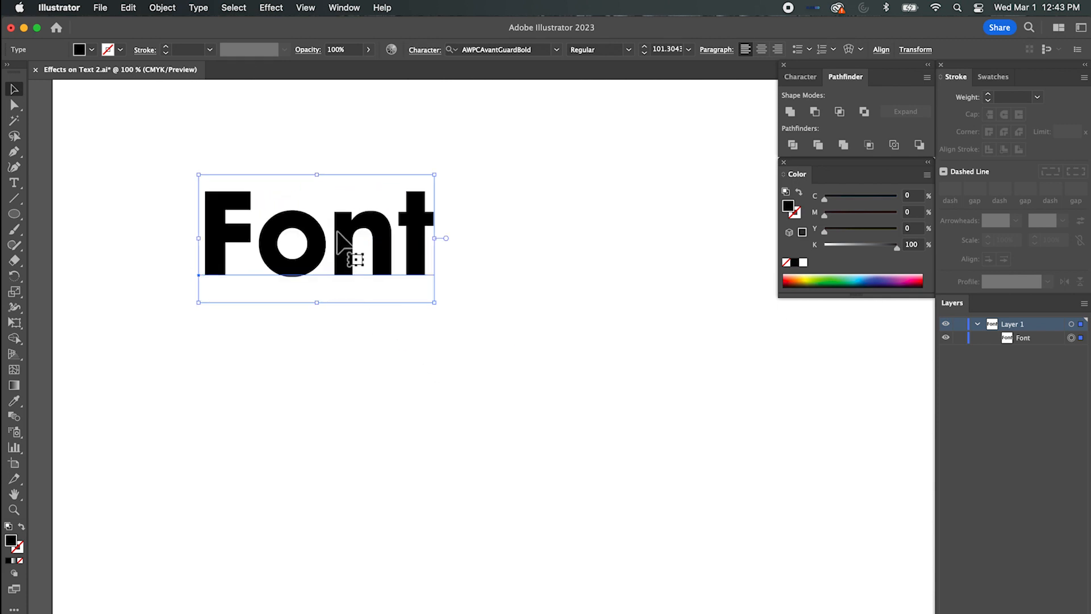
pyautogui.moveTo(339, 239); pyautogui.dragTo(281, 212)
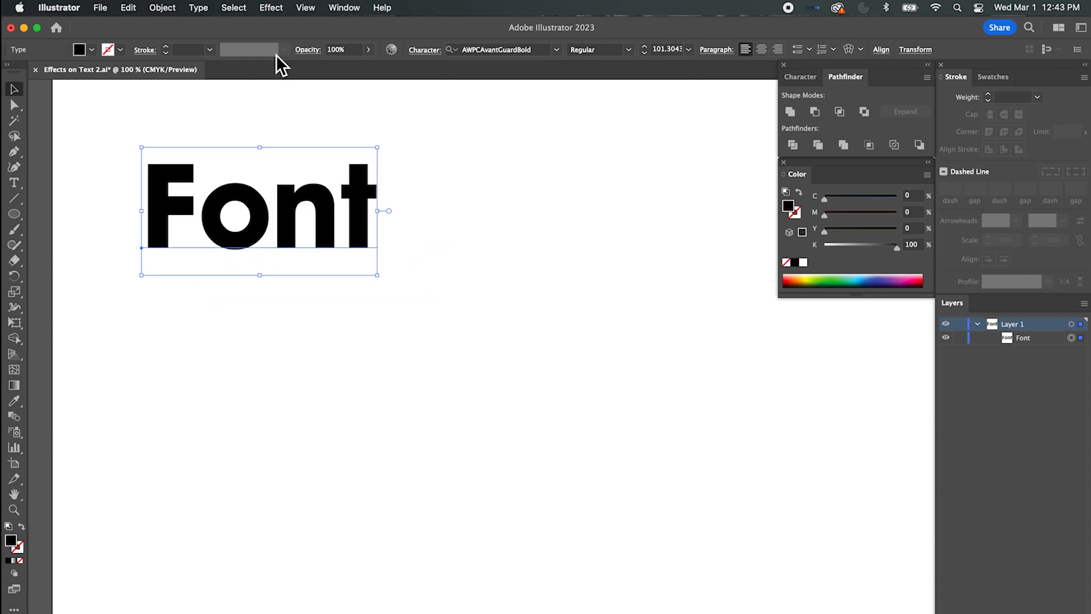
pyautogui.moveTo(325, 205); pyautogui.dragTo(356, 474)
pyautogui.click(316, 195)
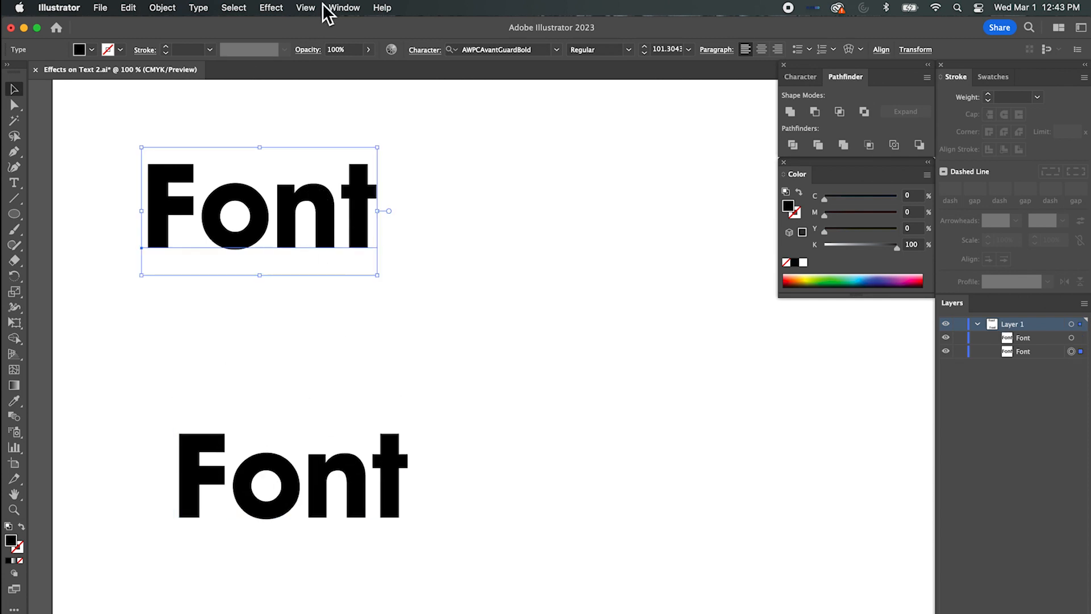
pyautogui.click(271, 8)
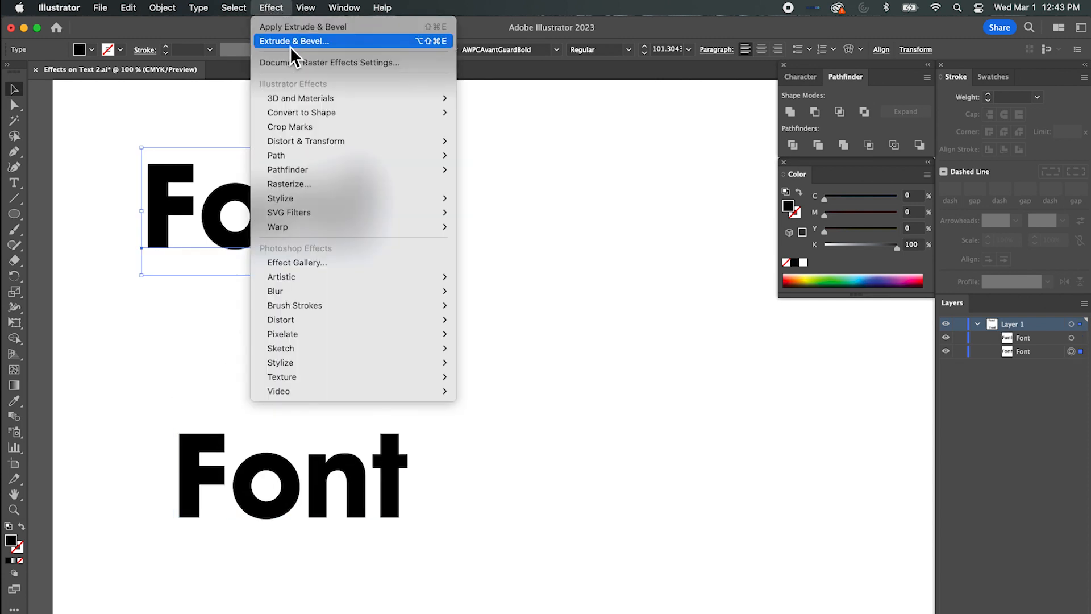
pyautogui.moveTo(306, 94)
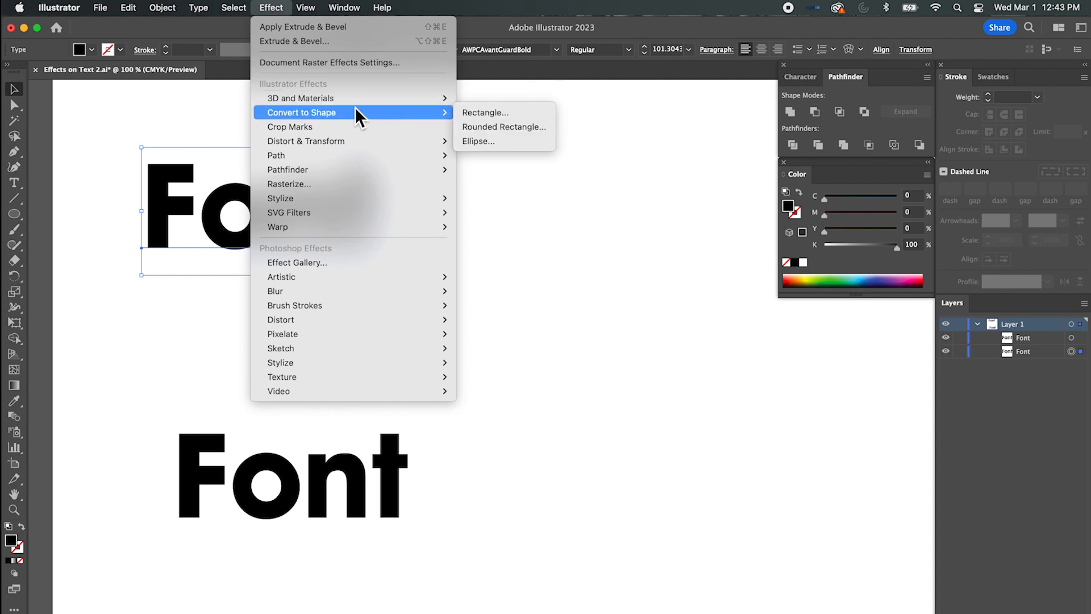
pyautogui.click(472, 99)
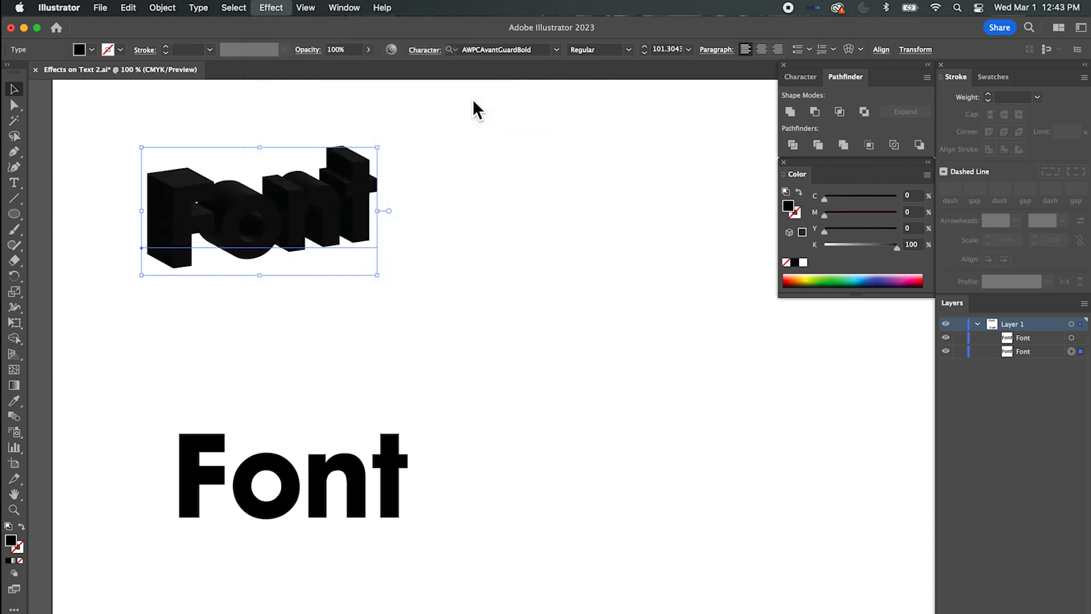
pyautogui.click(61, 30)
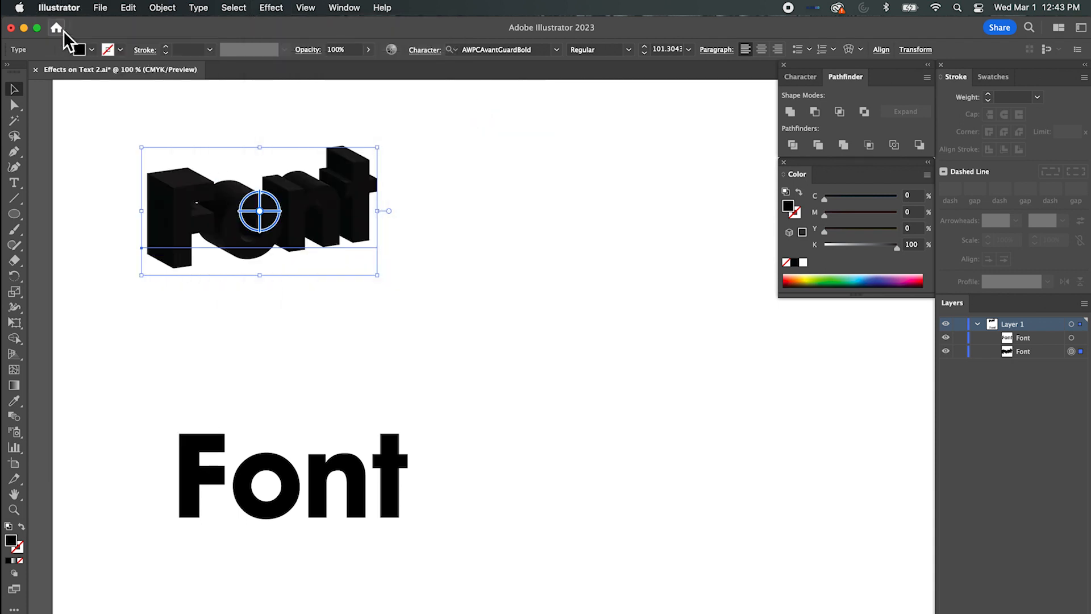
pyautogui.press('super+z')
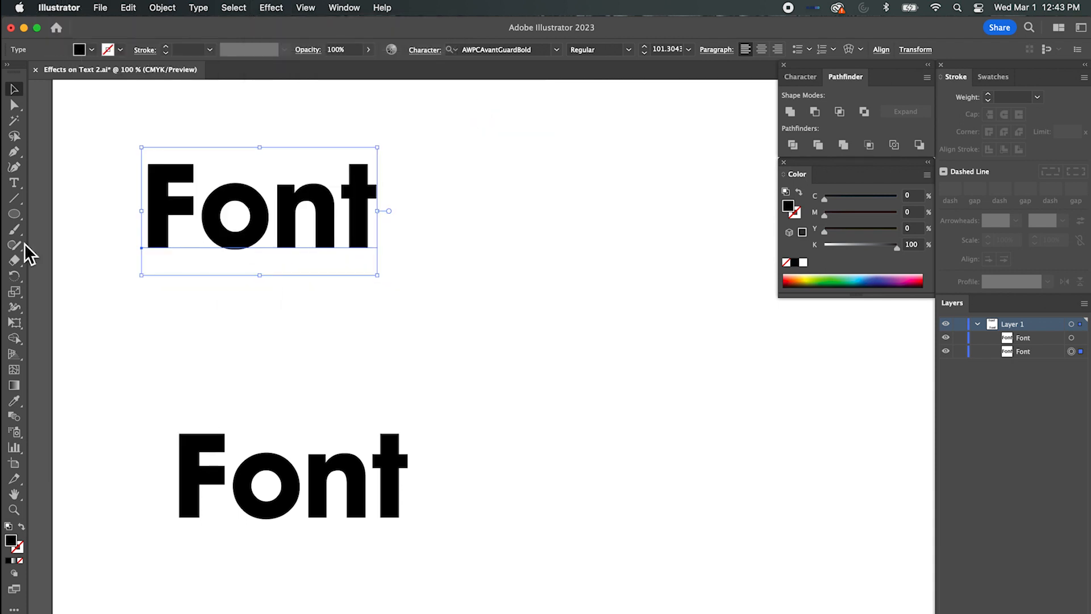
# Fill the upper "Font" text with pure red (C 0, M 100, Y 100, K 0).
pyautogui.doubleClick(15, 546)
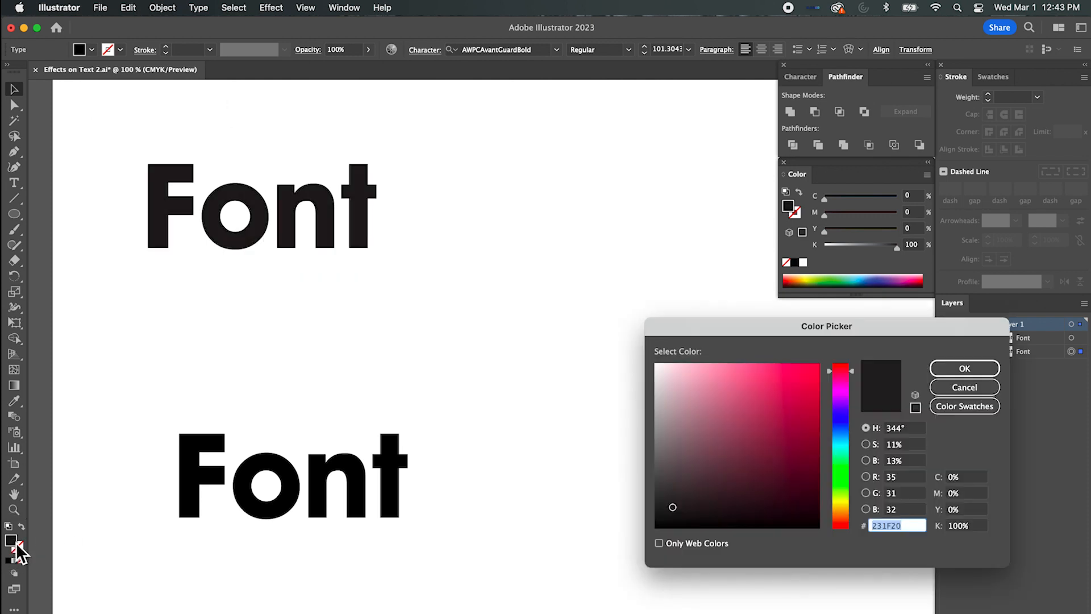
pyautogui.moveTo(768, 432)
pyautogui.mouseDown()
pyautogui.moveTo(815, 367)
pyautogui.moveTo(852, 365)
pyautogui.mouseUp()
pyautogui.click(965, 368)
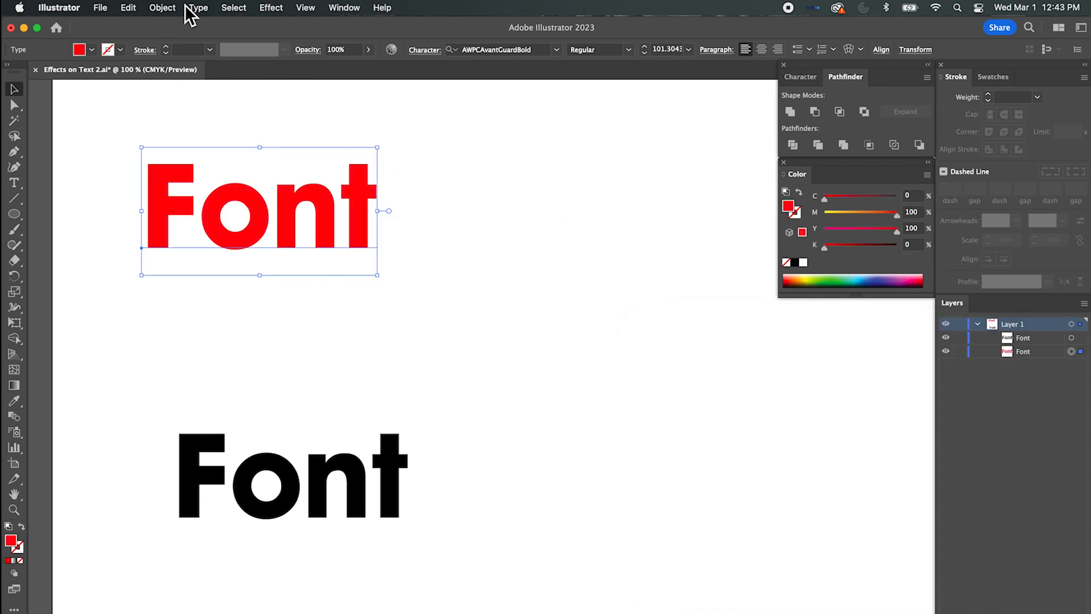
# Apply the 3D Extrude & Bevel effect to the red text and place its settings beside the artwork.
pyautogui.click(279, 11)
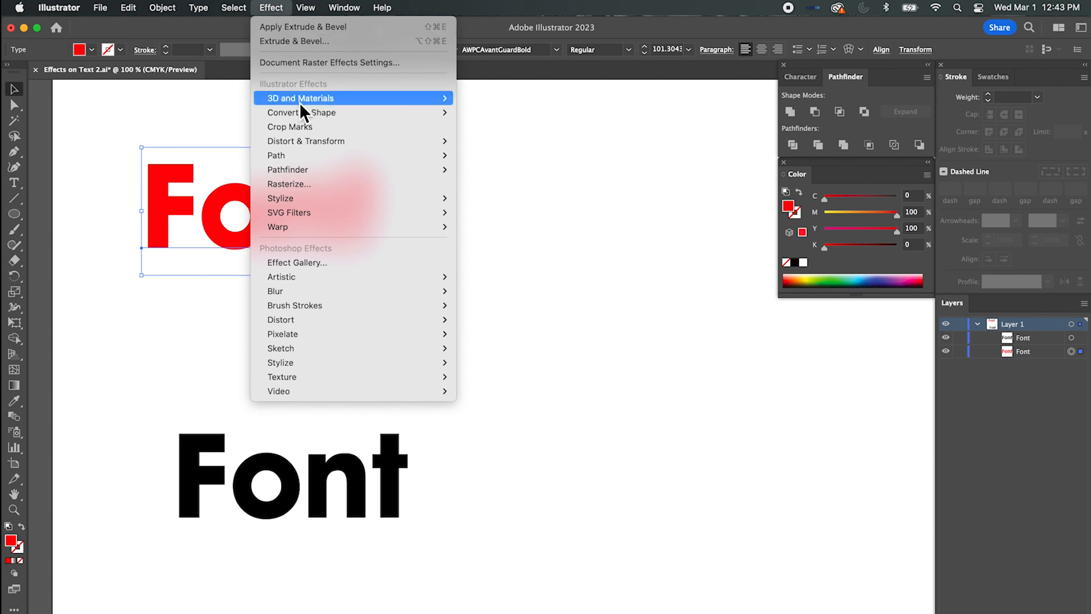
pyautogui.moveTo(299, 102)
pyautogui.click(473, 100)
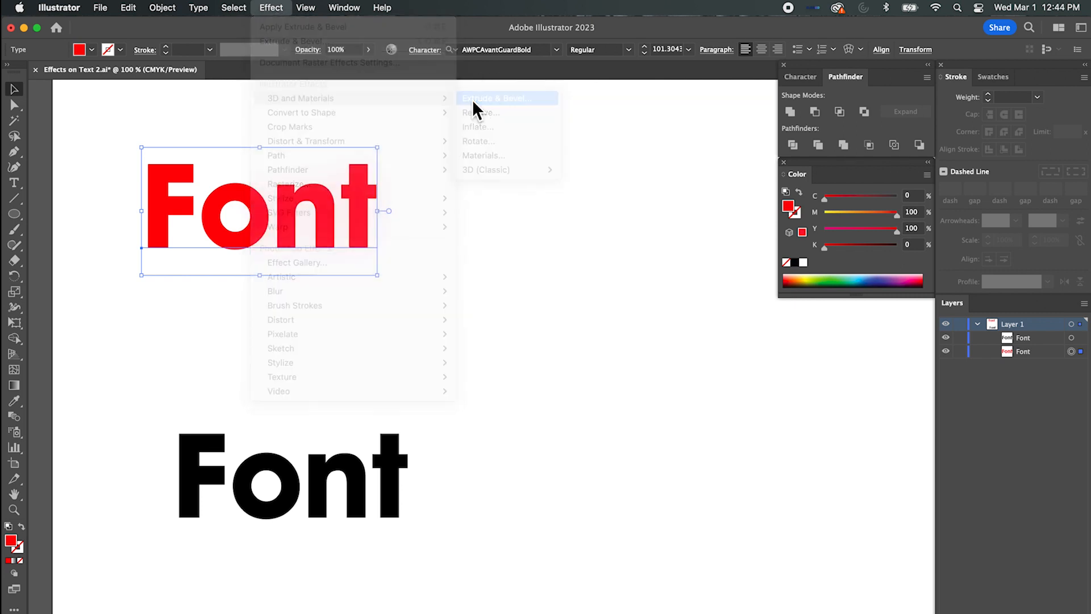
pyautogui.moveTo(144, 33); pyautogui.dragTo(631, 129)
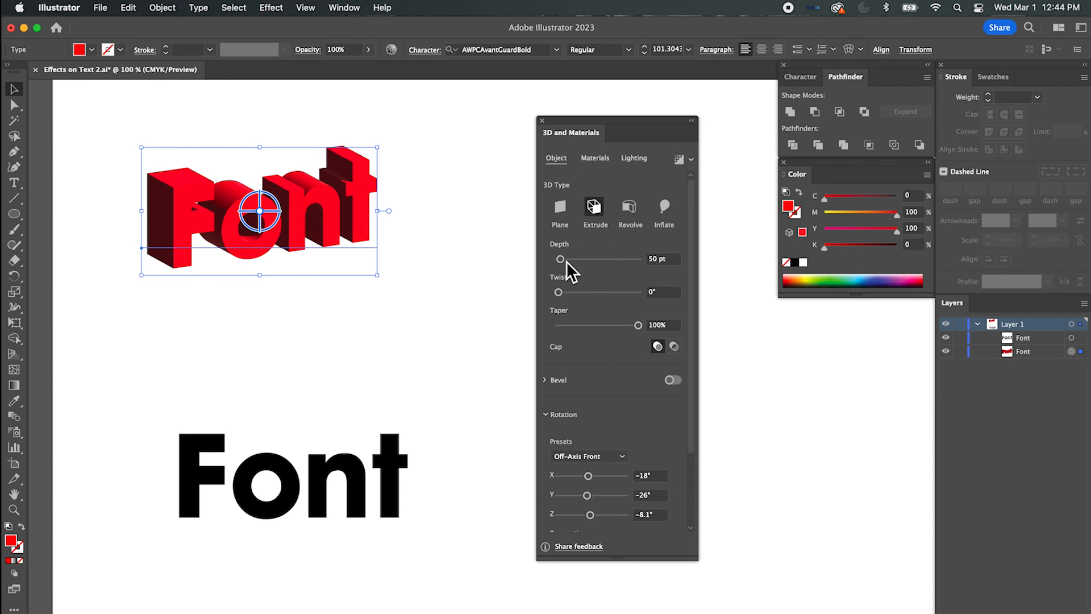
# Set the extrusion depth of the red text to 46 pt and its taper to 31%.
pyautogui.moveTo(566, 260); pyautogui.dragTo(543, 291)
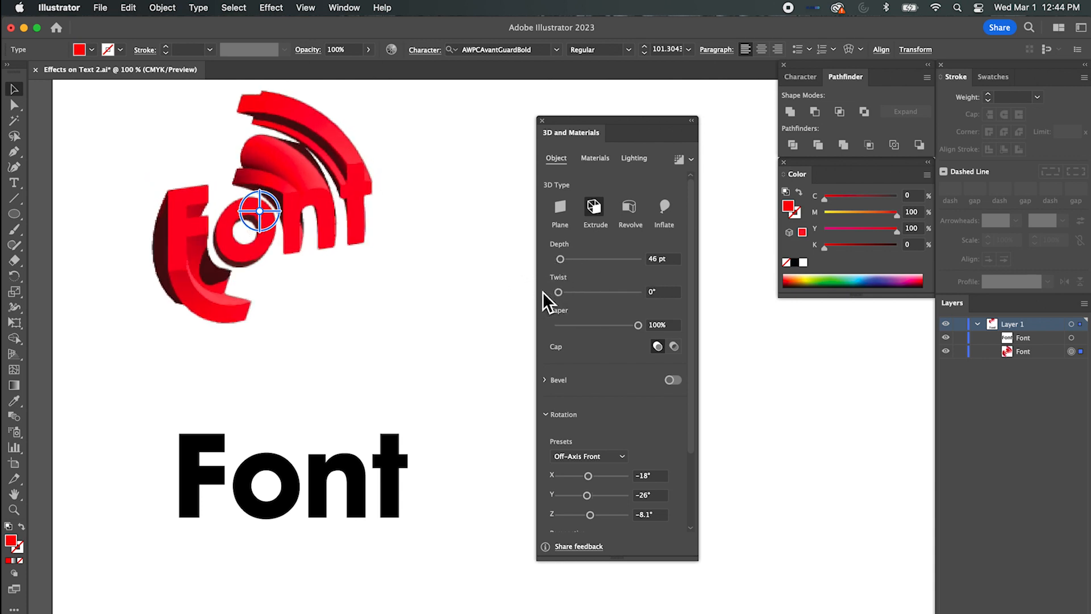
pyautogui.moveTo(639, 325); pyautogui.dragTo(582, 326)
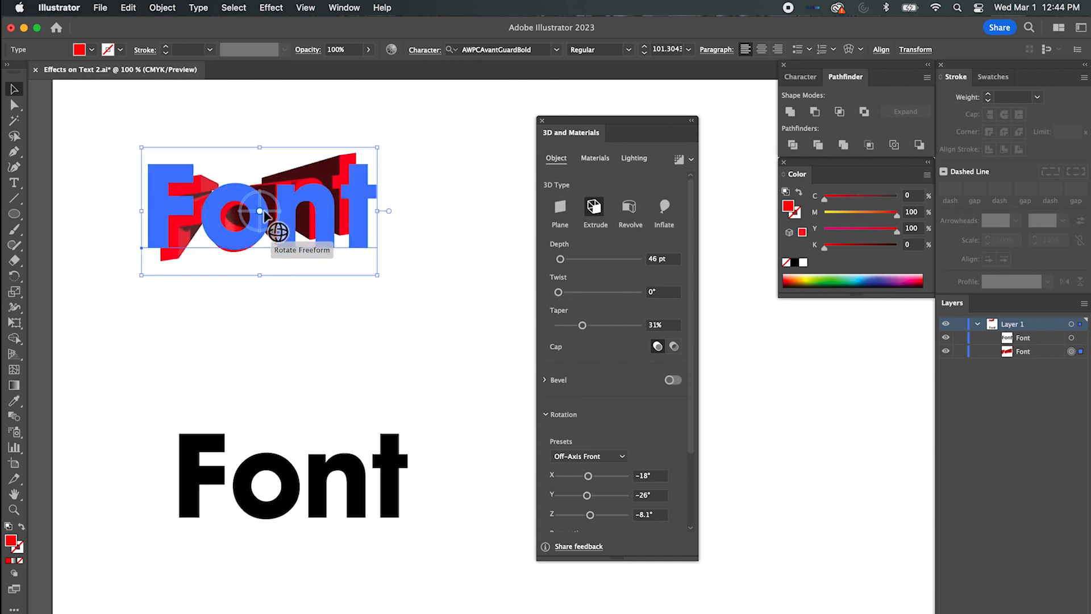
# Rotate the 3D text freeform to about X 168.9°, Y -155.5°, Z 153° and set its taper to 100%.
pyautogui.moveTo(260, 210); pyautogui.dragTo(252, 172)
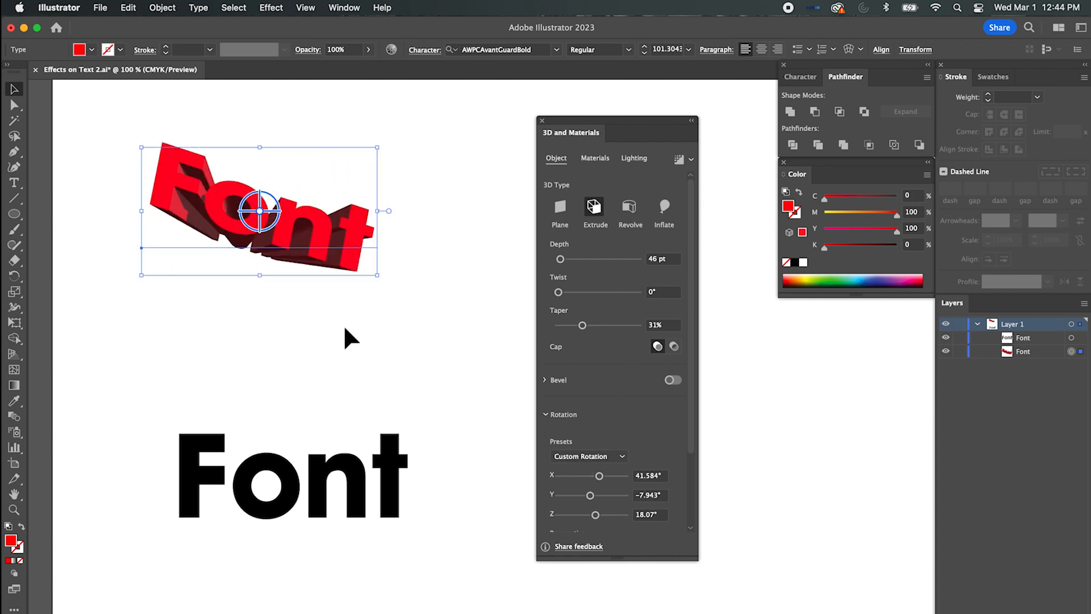
pyautogui.moveTo(266, 215); pyautogui.dragTo(273, 243)
pyautogui.moveTo(583, 329); pyautogui.dragTo(650, 329)
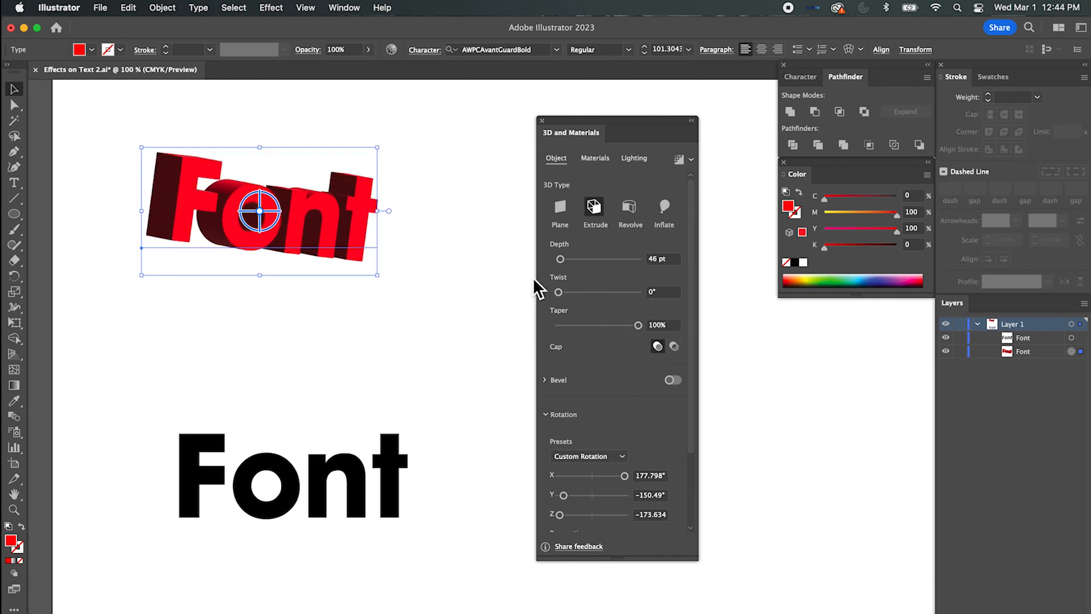
pyautogui.moveTo(257, 185); pyautogui.dragTo(211, 299)
pyautogui.moveTo(250, 205)
pyautogui.mouseDown()
pyautogui.moveTo(264, 258)
pyautogui.moveTo(270, 238)
pyautogui.moveTo(244, 175)
pyautogui.moveTo(214, 151)
pyautogui.moveTo(144, 189)
pyautogui.moveTo(279, 234)
pyautogui.moveTo(244, 174)
pyautogui.moveTo(256, 202)
pyautogui.mouseUp()
pyautogui.moveTo(290, 250); pyautogui.dragTo(349, 256)
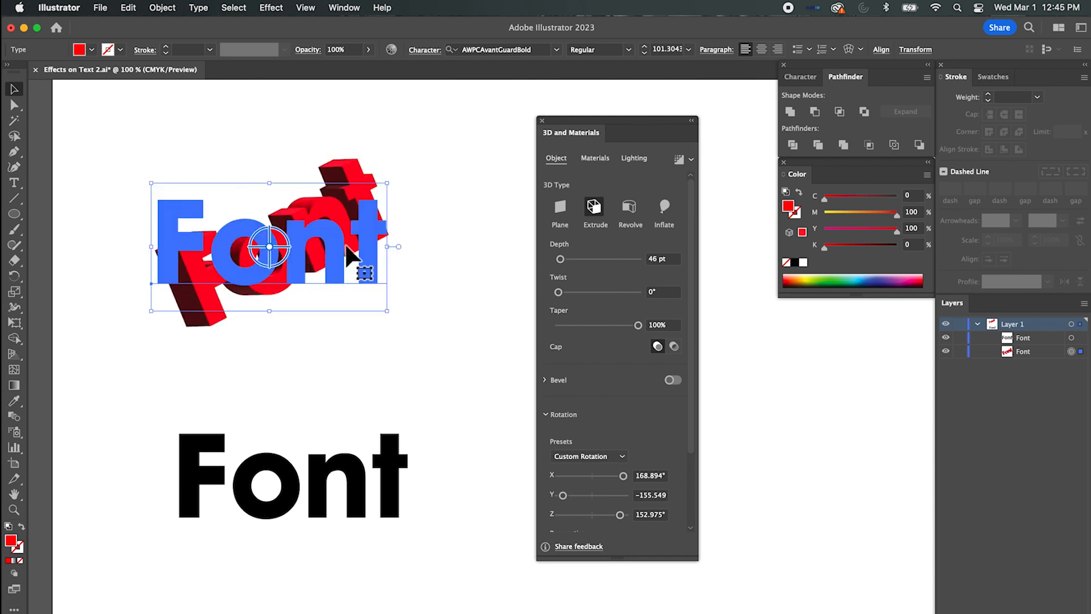
# Increase the extrusion depth of the red text to 205 pt and reduce its taper to 54%.
pyautogui.moveTo(639, 327); pyautogui.dragTo(632, 328)
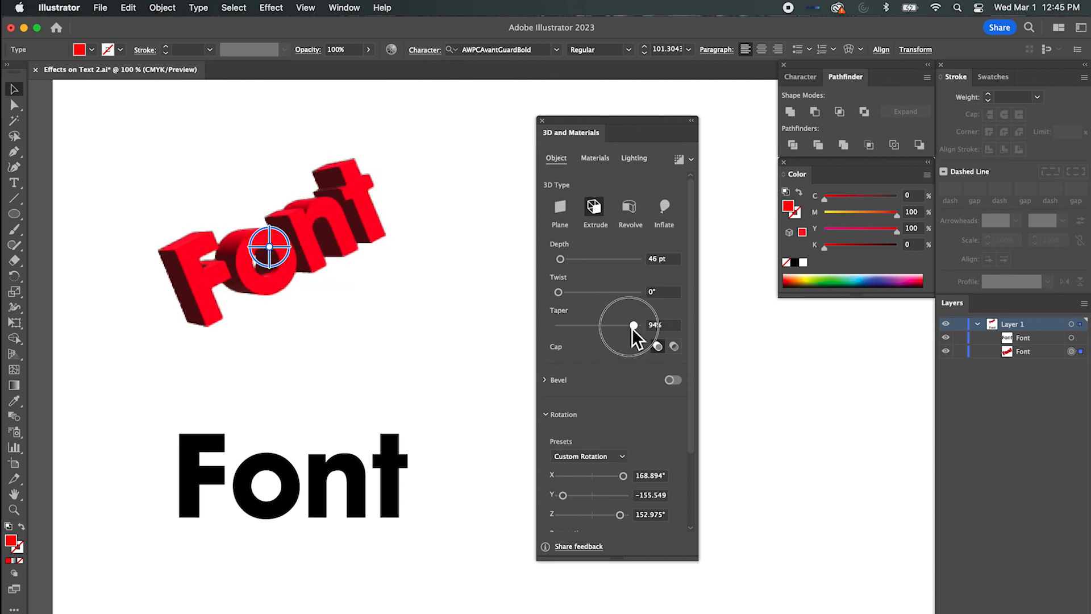
pyautogui.moveTo(568, 261); pyautogui.dragTo(568, 262)
pyautogui.moveTo(635, 325); pyautogui.dragTo(623, 326)
pyautogui.moveTo(569, 260); pyautogui.dragTo(573, 261)
pyautogui.moveTo(626, 327); pyautogui.dragTo(604, 328)
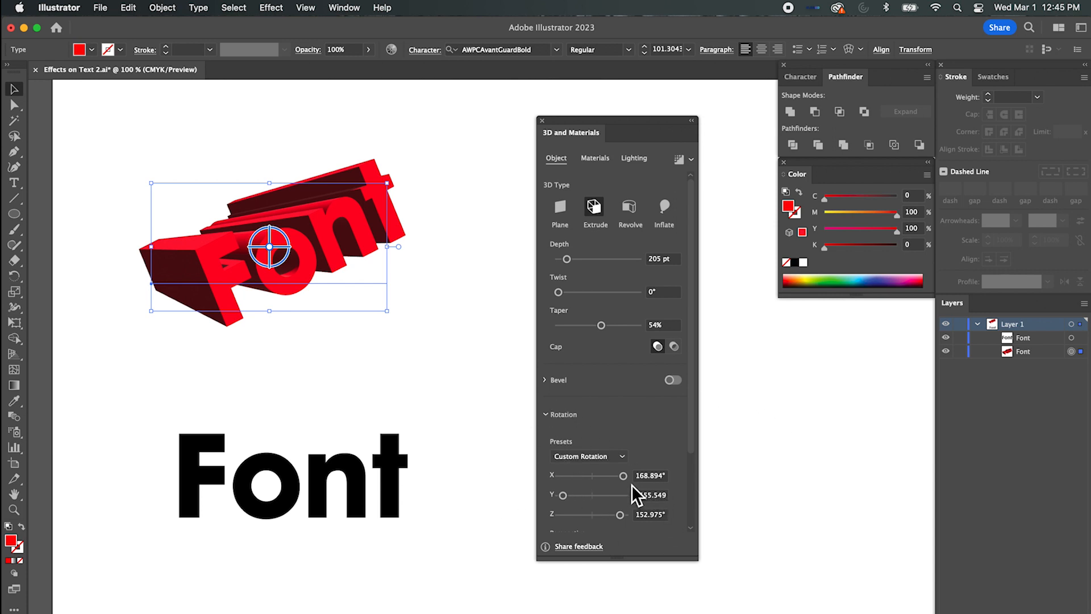
# Adjust the red text's 3D rotation to about X 155.8°, Y -140°, Z 148.3°.
pyautogui.moveTo(623, 479); pyautogui.dragTo(624, 479)
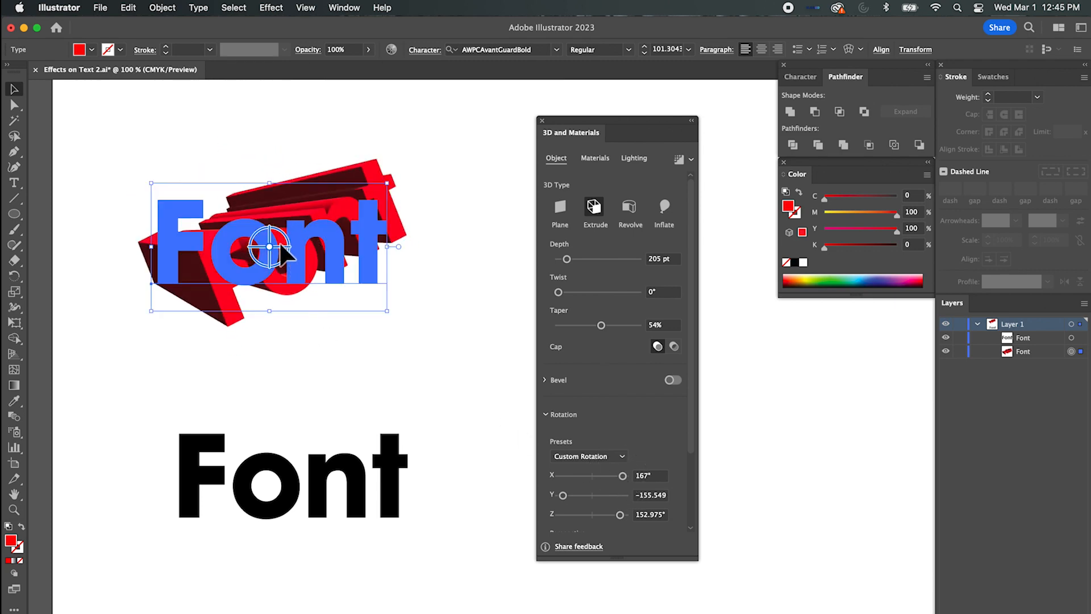
pyautogui.moveTo(281, 246)
pyautogui.mouseDown()
pyautogui.moveTo(287, 263)
pyautogui.moveTo(272, 234)
pyautogui.moveTo(270, 264)
pyautogui.moveTo(285, 266)
pyautogui.mouseUp()
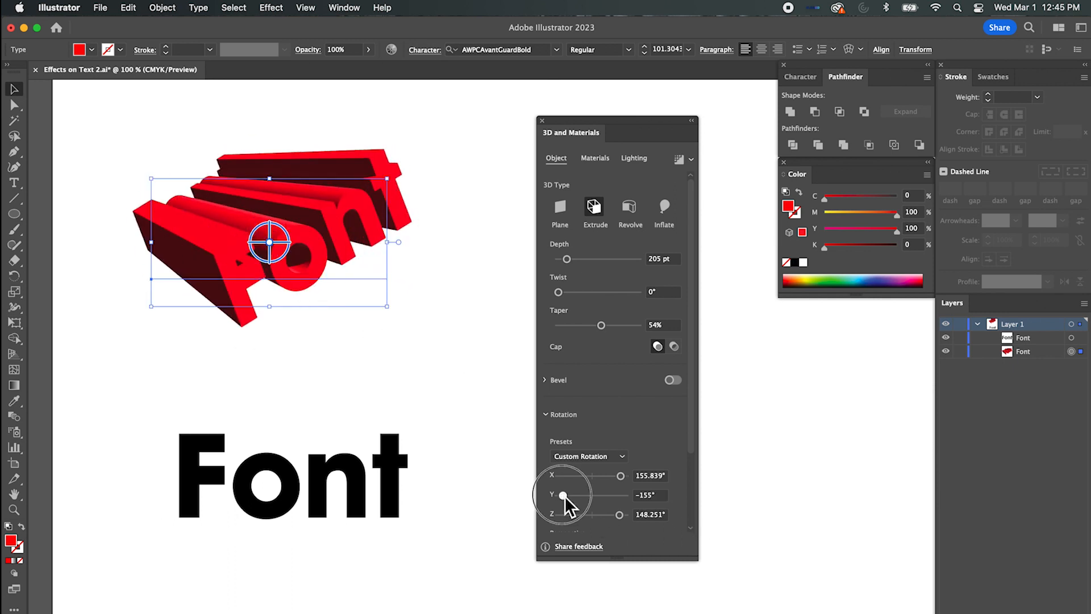
pyautogui.moveTo(565, 496)
pyautogui.mouseDown()
pyautogui.moveTo(627, 476)
pyautogui.moveTo(548, 495)
pyautogui.moveTo(571, 497)
pyautogui.mouseUp()
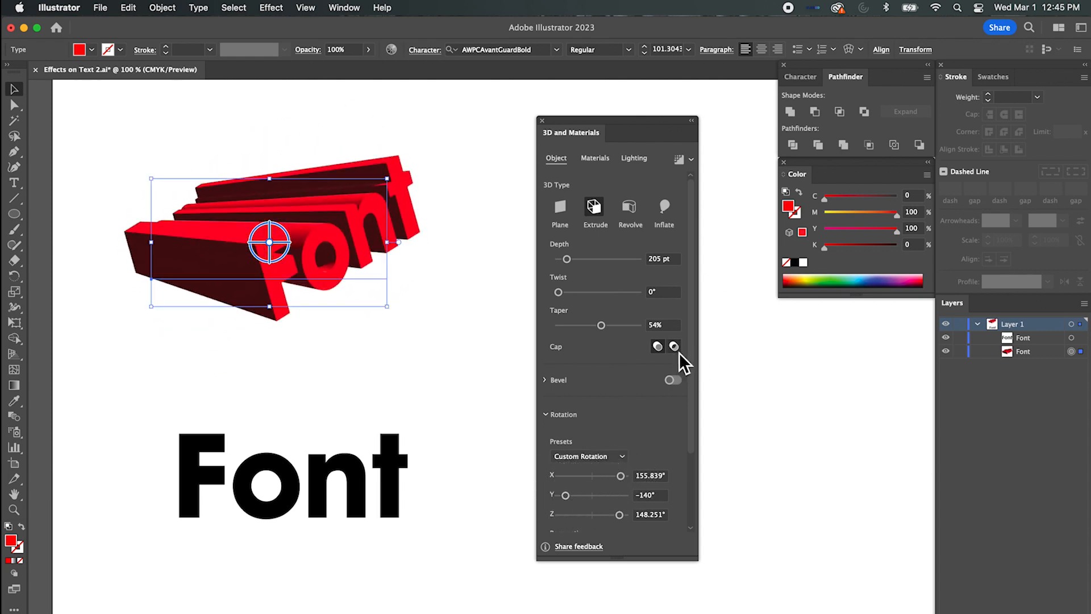
# Turn on the bevel for the red 3D text and try the Round, Convex and Step bevel shapes.
pyautogui.click(674, 381)
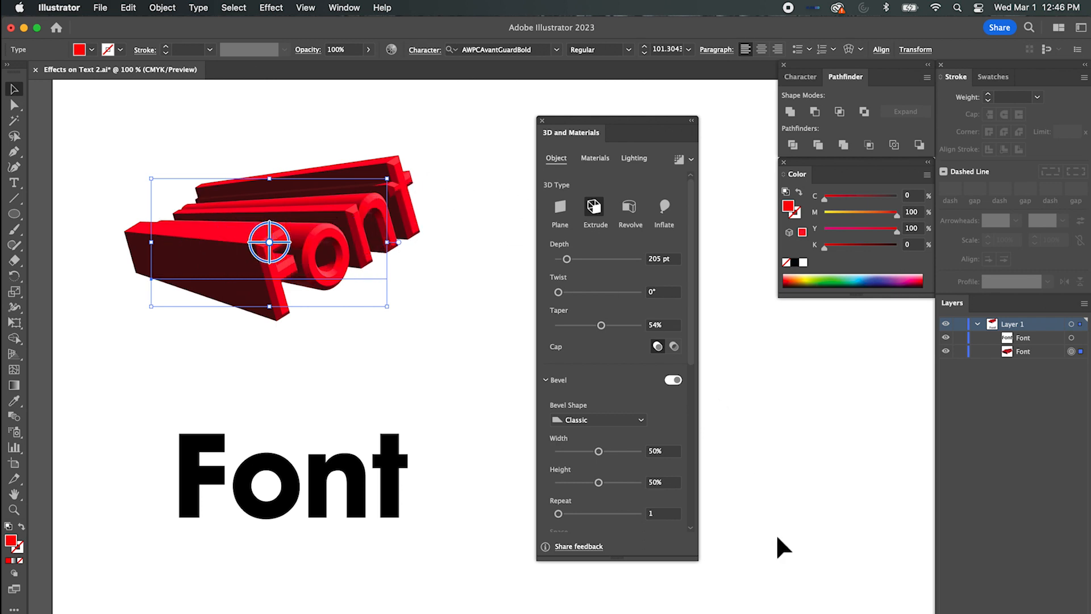
pyautogui.click(641, 424)
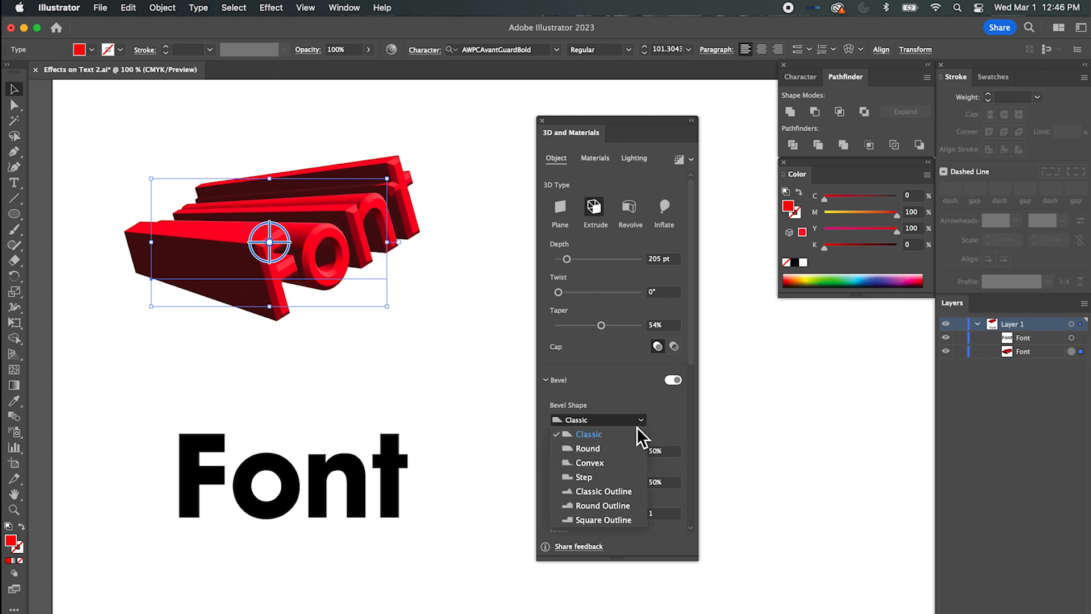
pyautogui.click(609, 449)
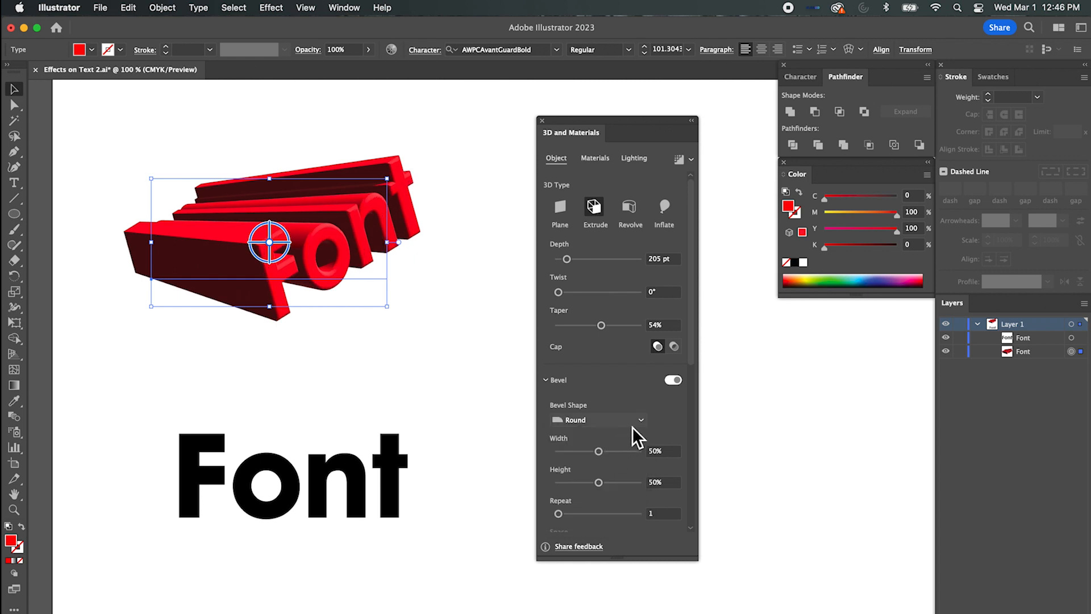
pyautogui.click(631, 423)
pyautogui.click(604, 465)
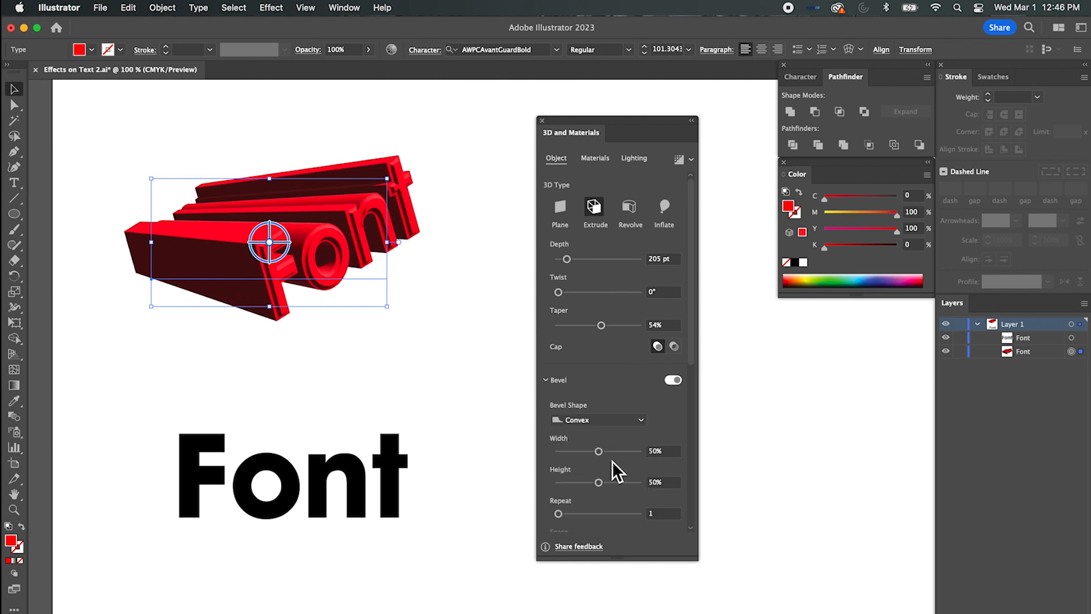
pyautogui.click(641, 424)
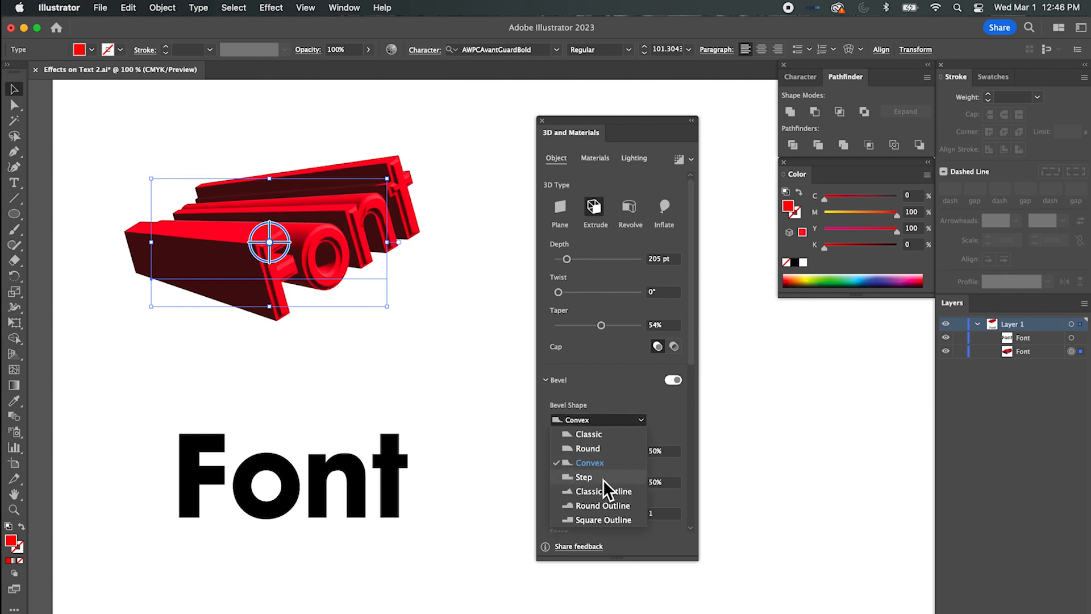
pyautogui.click(602, 477)
# Try the Classic Outline, Round Outline and Square Outline bevel shapes on the red text, and return it to Classic.
pyautogui.click(646, 419)
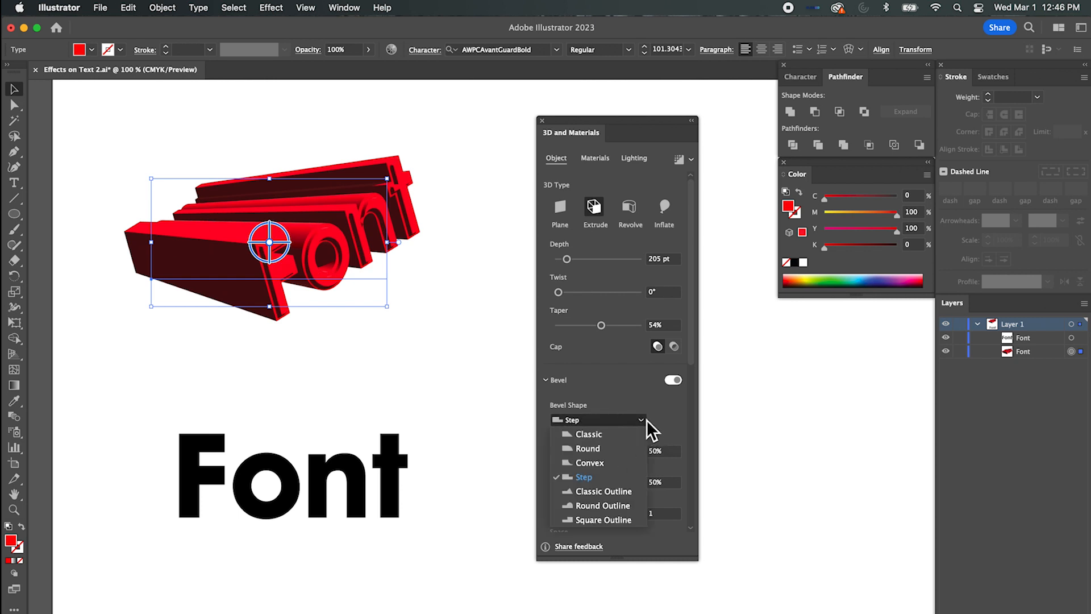
pyautogui.click(625, 492)
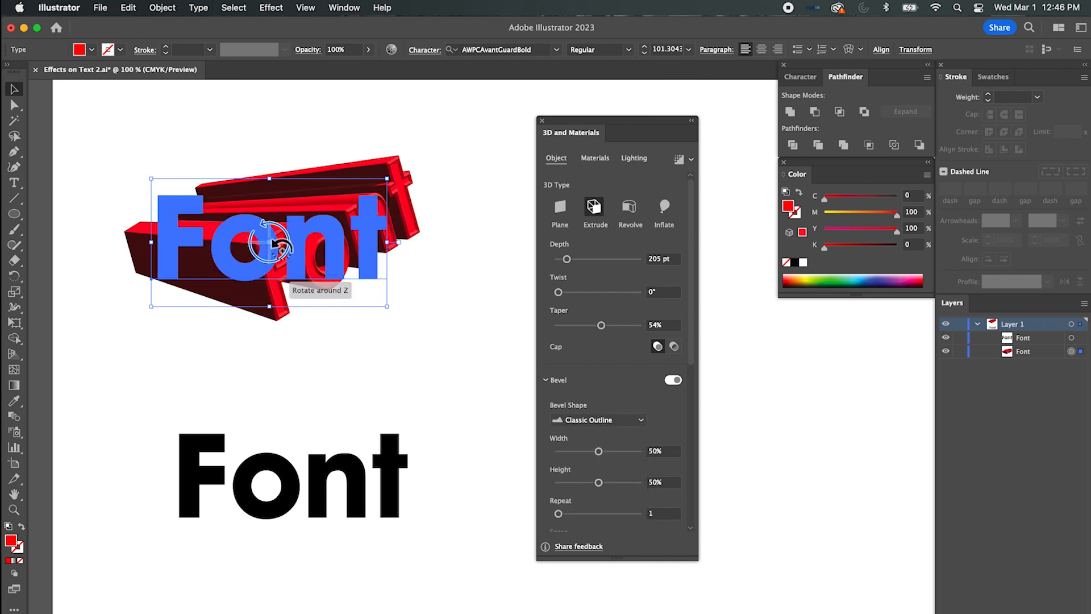
pyautogui.click(636, 420)
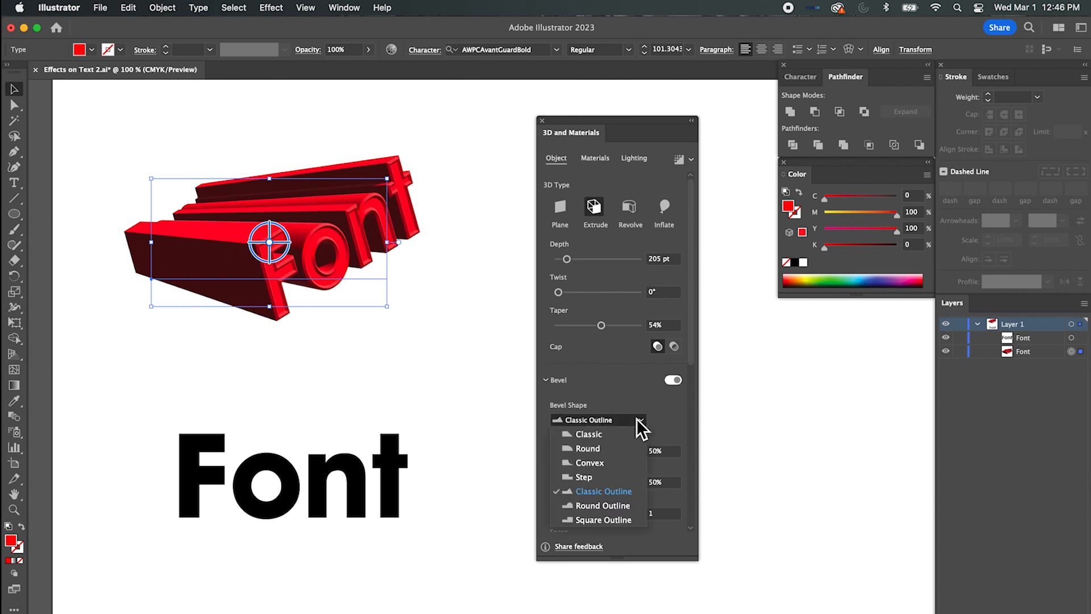
pyautogui.click(626, 510)
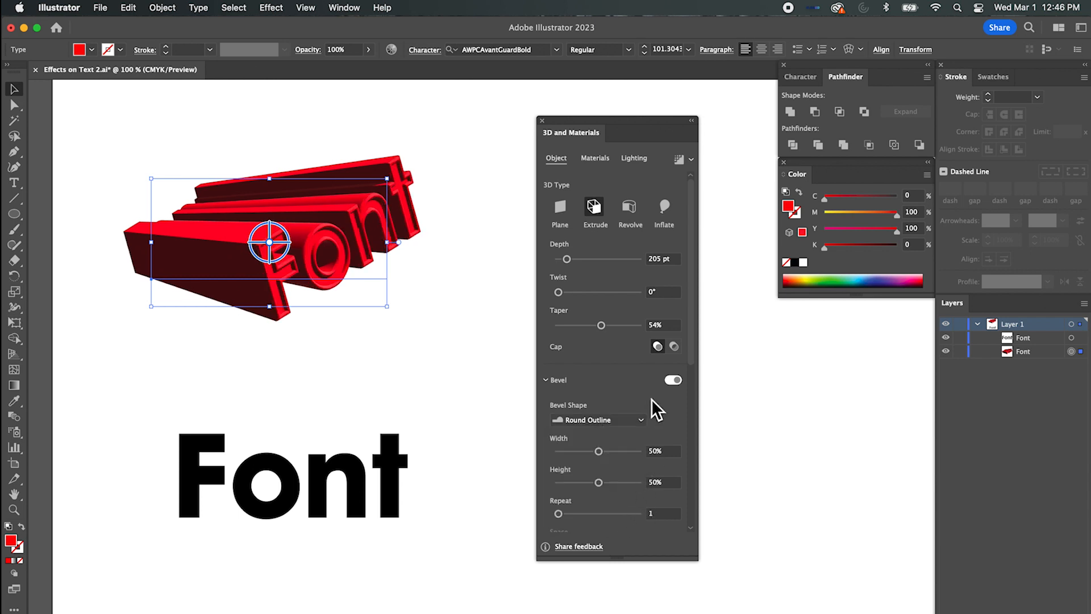
pyautogui.click(635, 421)
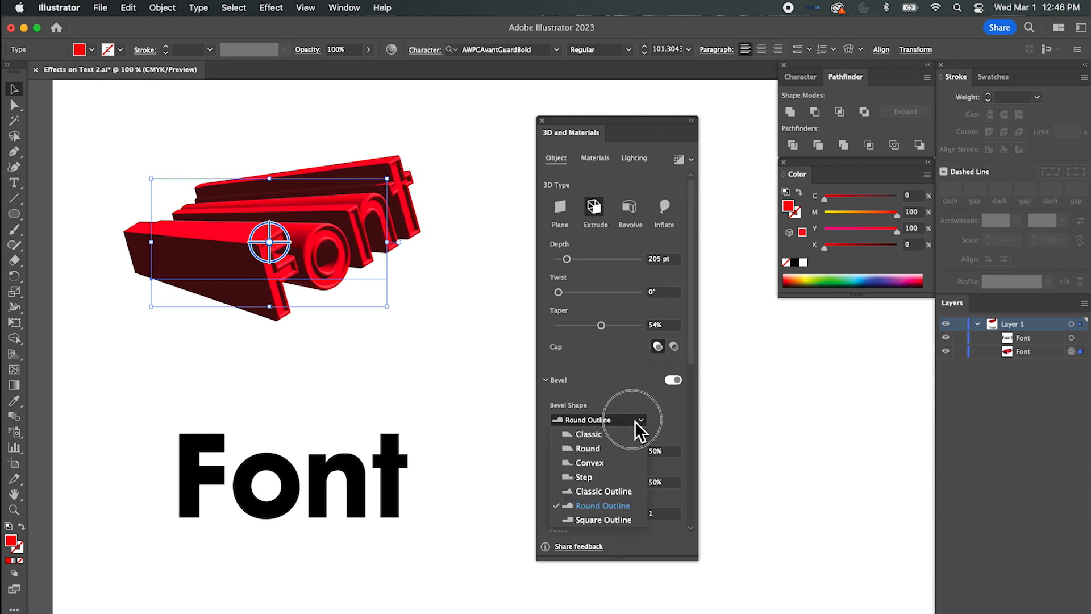
pyautogui.click(614, 520)
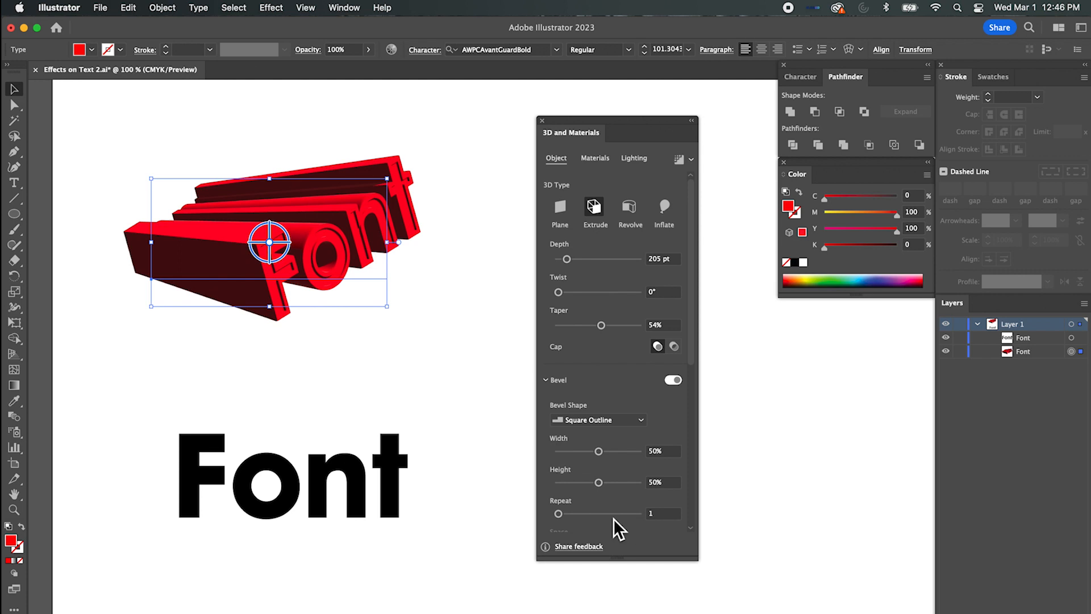
pyautogui.click(643, 421)
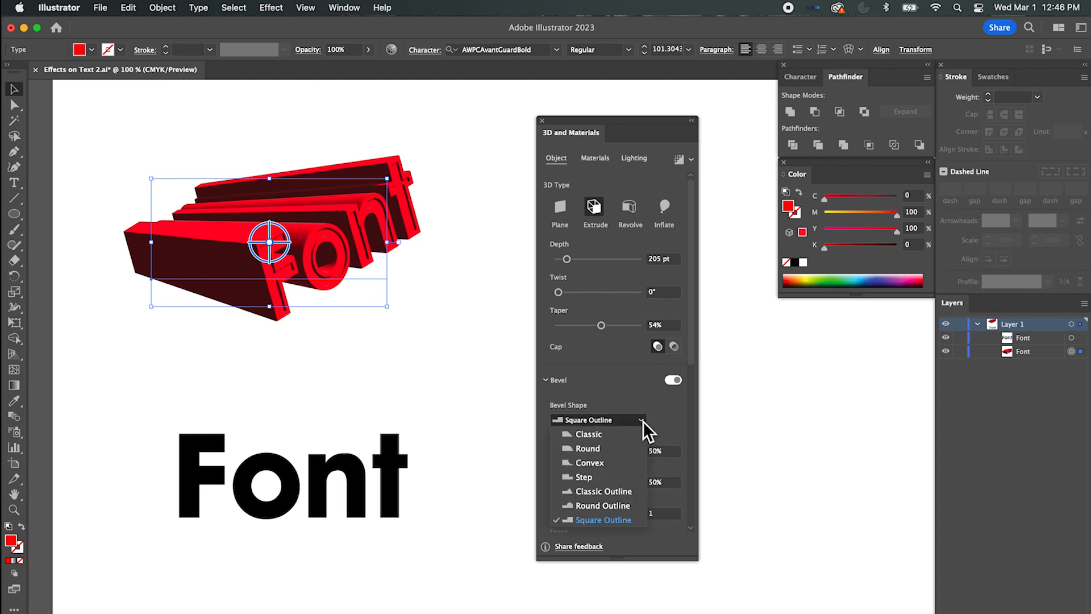
pyautogui.click(600, 437)
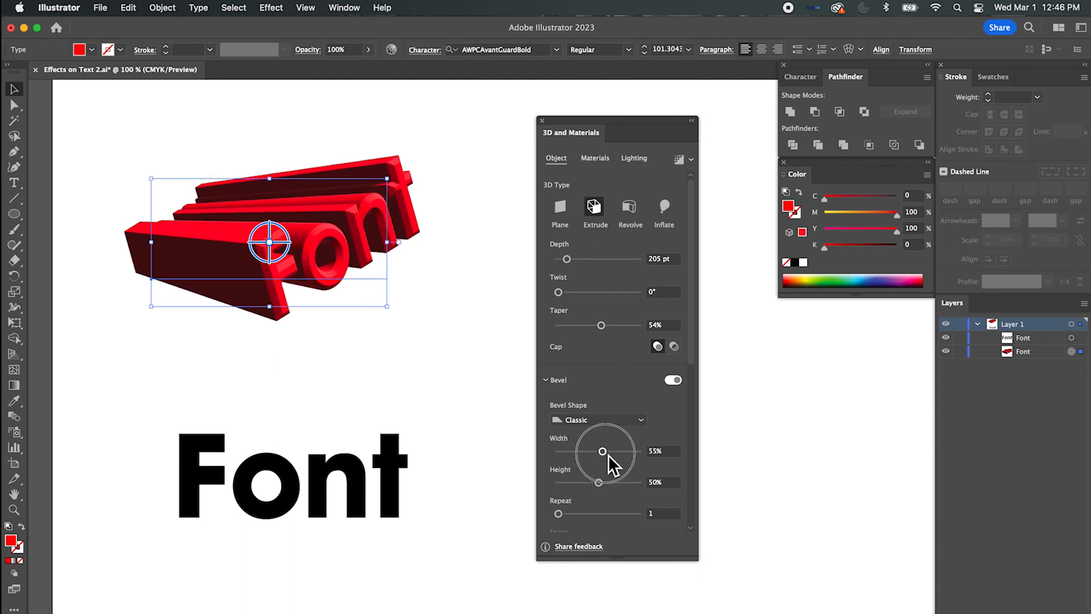
# Set the bevel height of the red text to 58% and extend the 3D and Materials panel to reveal more bevel options.
pyautogui.moveTo(600, 455); pyautogui.dragTo(603, 482)
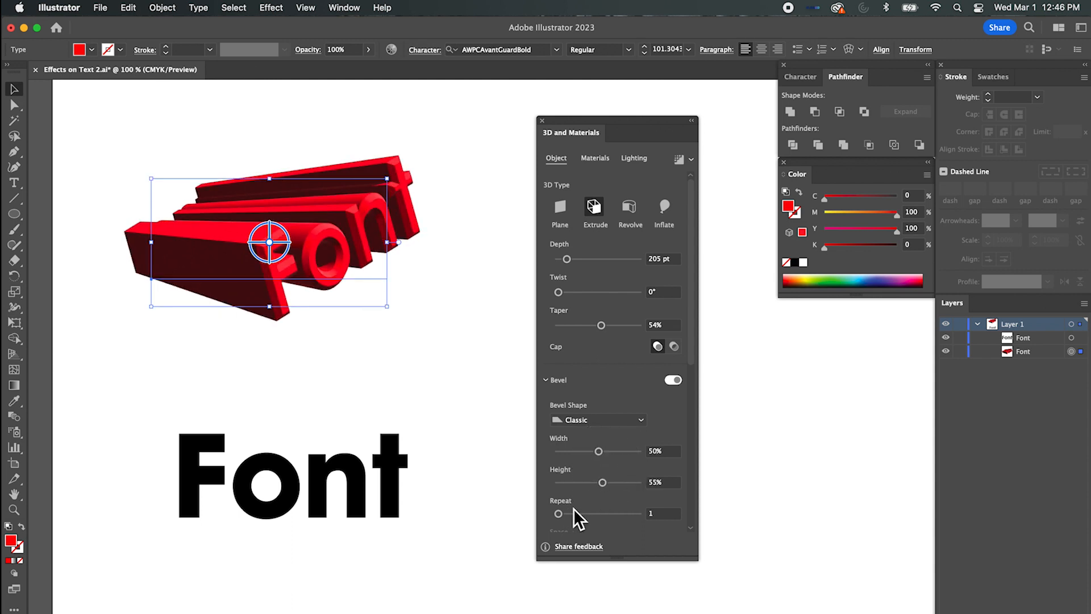
pyautogui.moveTo(694, 558); pyautogui.dragTo(707, 613)
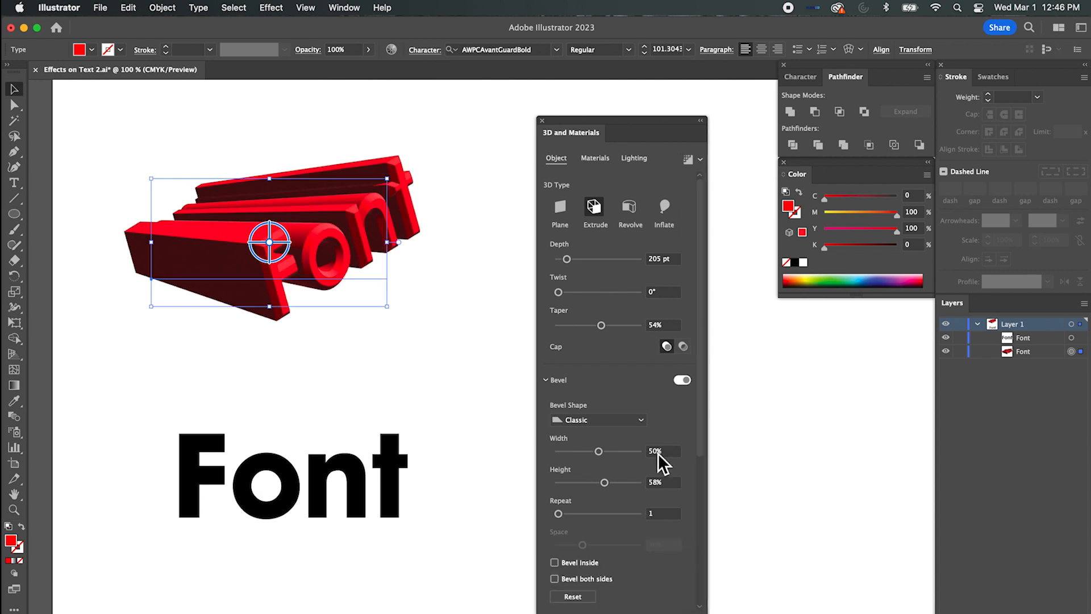
# Lower the bevel width of the red text to 20%, and raise it to 31%.
pyautogui.press('Down')
pyautogui.press('Down')
pyautogui.press('Down')
pyautogui.press('Down')
pyautogui.press('Down')
pyautogui.press('Down')
pyautogui.press('Down')
pyautogui.press('Down')
pyautogui.press('Down')
pyautogui.press('Down')
pyautogui.press('Down')
pyautogui.press('Down')
pyautogui.press('Down')
pyautogui.press('Down')
pyautogui.press('Down')
pyautogui.press('Down')
pyautogui.press('Down')
pyautogui.press('Down')
pyautogui.press('Down')
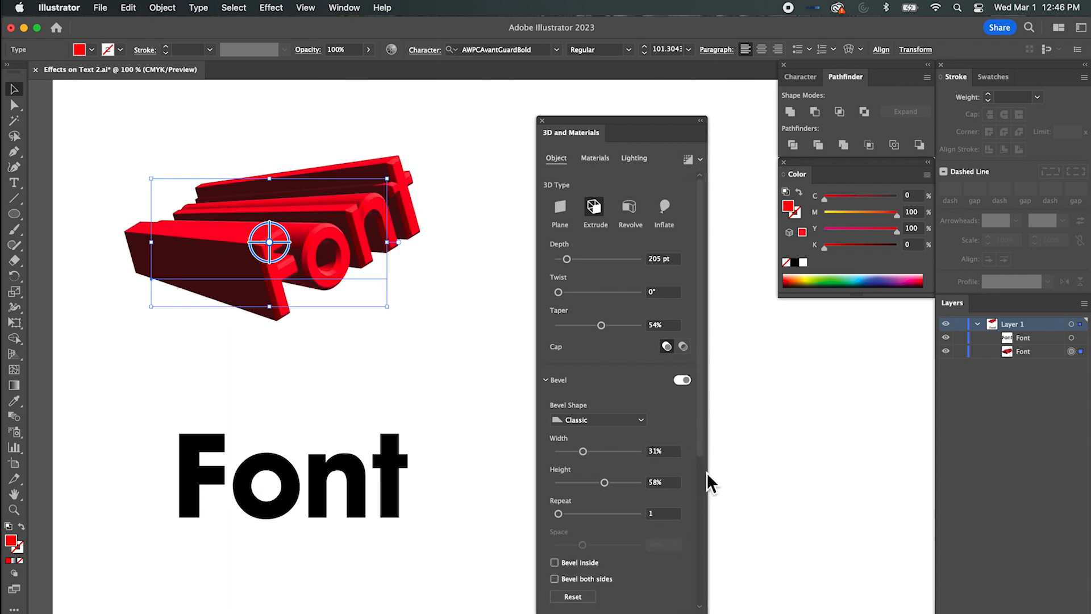
pyautogui.press('Down')
pyautogui.press('Down')
pyautogui.press('Down')
pyautogui.press('Down')
pyautogui.press('Down')
pyautogui.press('Down')
pyautogui.press('Down')
pyautogui.press('Down')
pyautogui.press('Down')
pyautogui.press('Down')
pyautogui.press('Down')
pyautogui.scroll(-2, 707, 469)
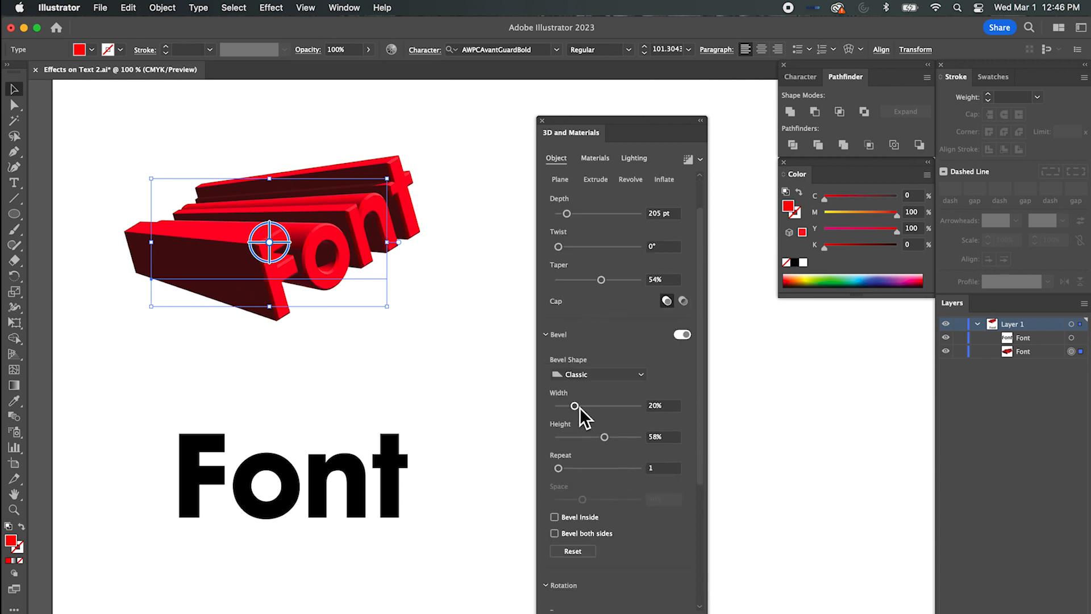
pyautogui.moveTo(580, 407); pyautogui.dragTo(590, 408)
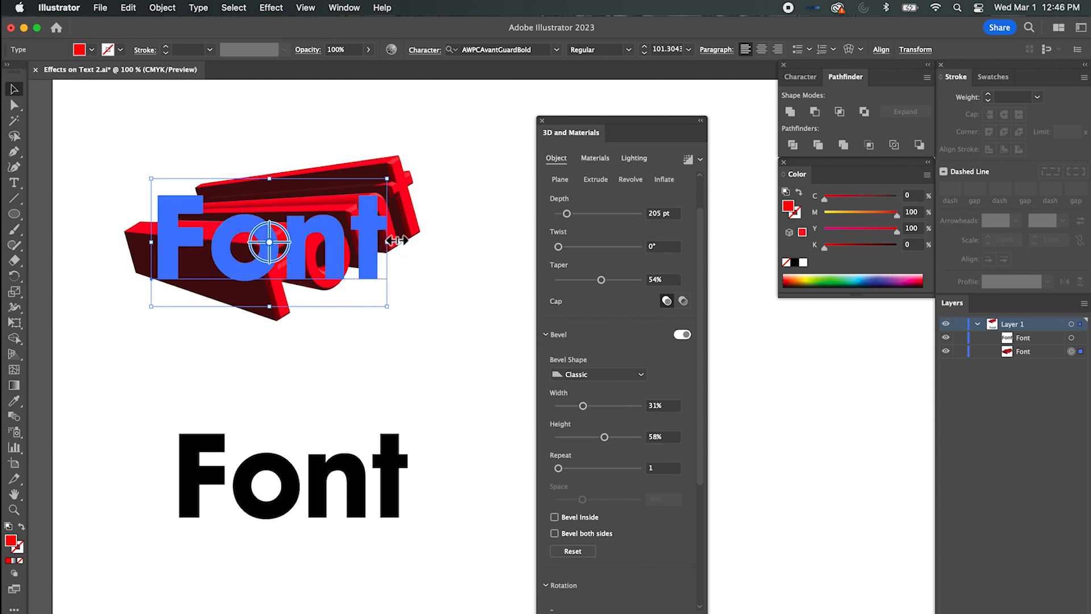
# Try the Bevel Inside and Bevel both sides options on the red text, switching each one off again.
pyautogui.moveTo(705, 334); pyautogui.dragTo(699, 473)
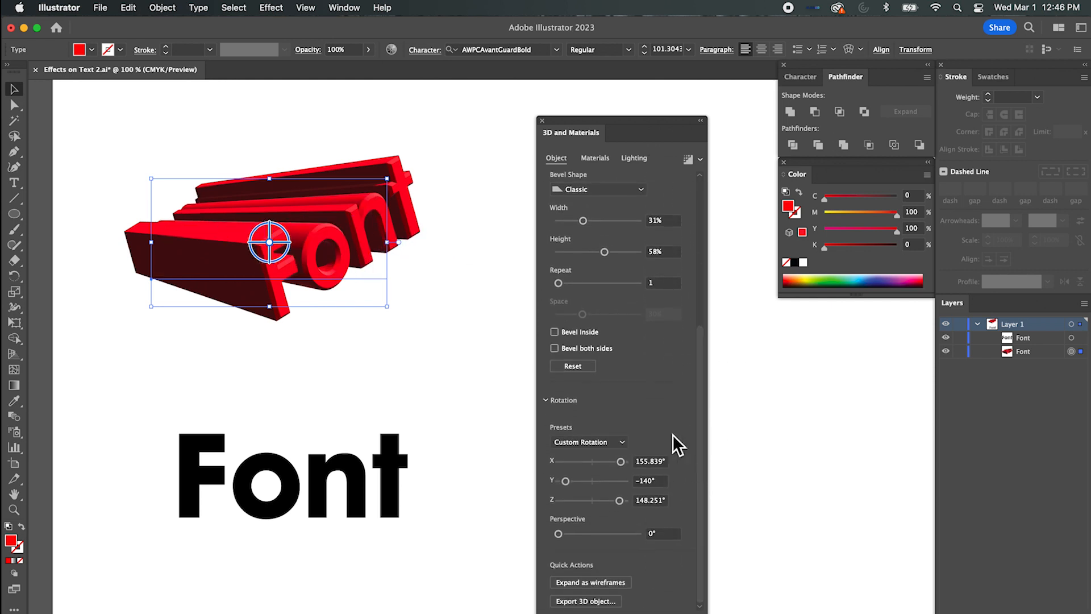
pyautogui.click(560, 333)
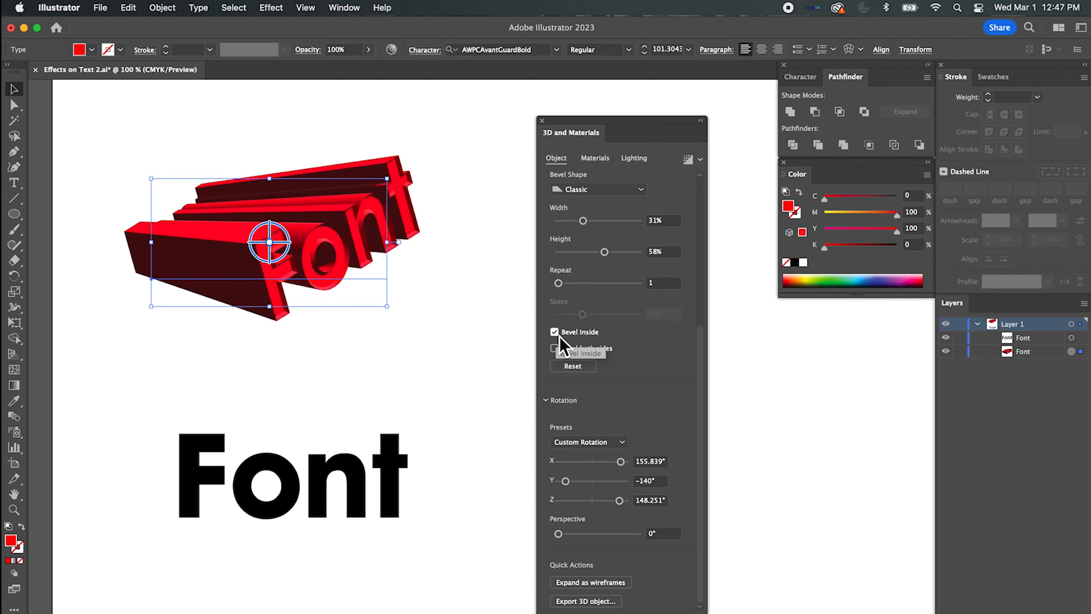
pyautogui.click(560, 334)
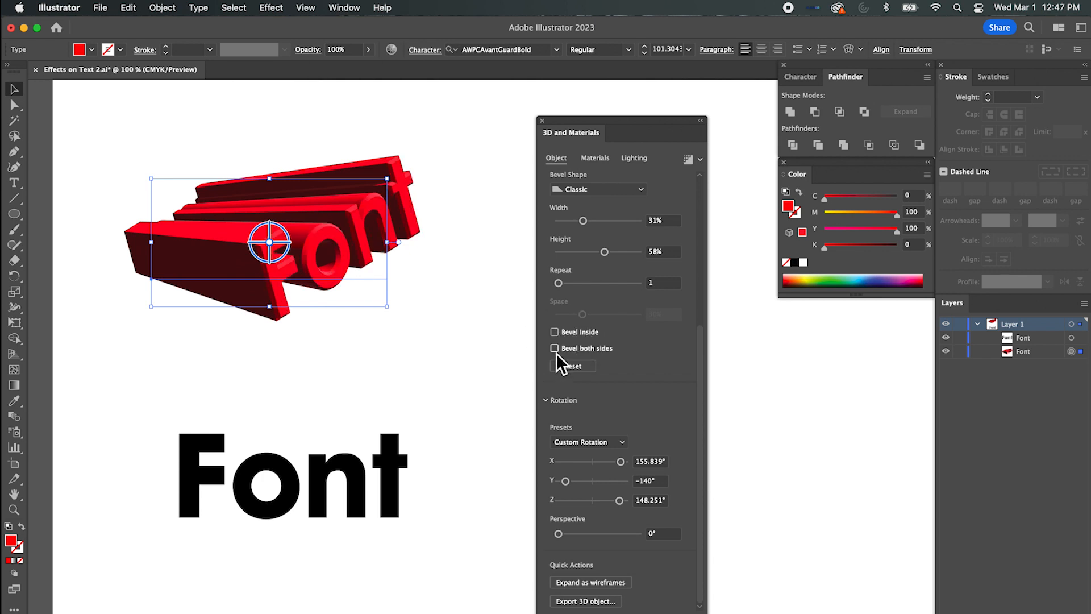
pyautogui.click(555, 348)
pyautogui.click(556, 348)
# Set the red 3D text's Y rotation to -152° and deselect the text.
pyautogui.moveTo(566, 484); pyautogui.dragTo(567, 486)
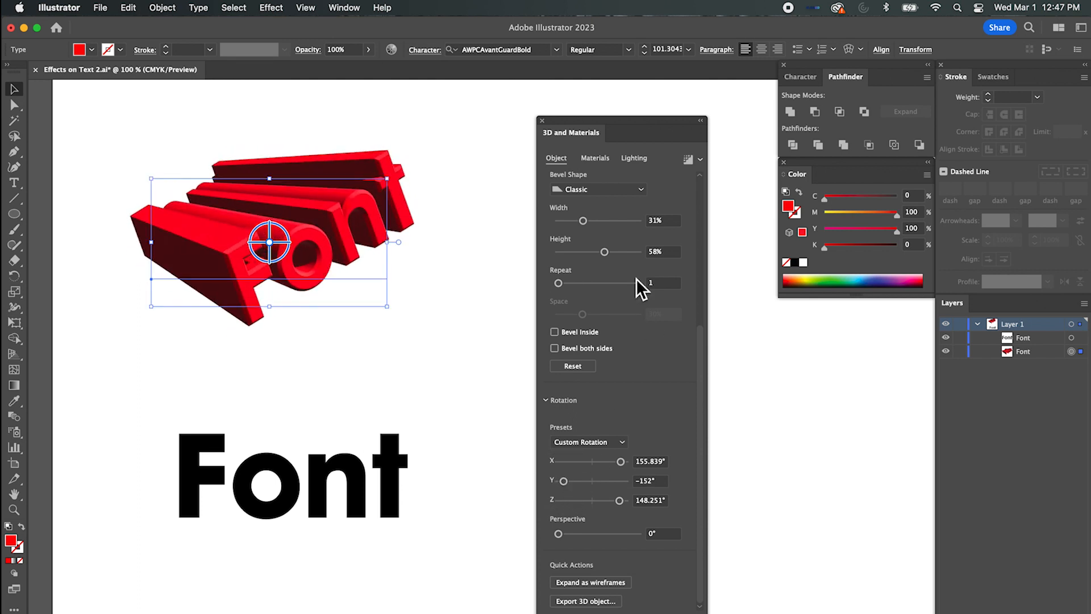
pyautogui.scroll(5, 657, 272)
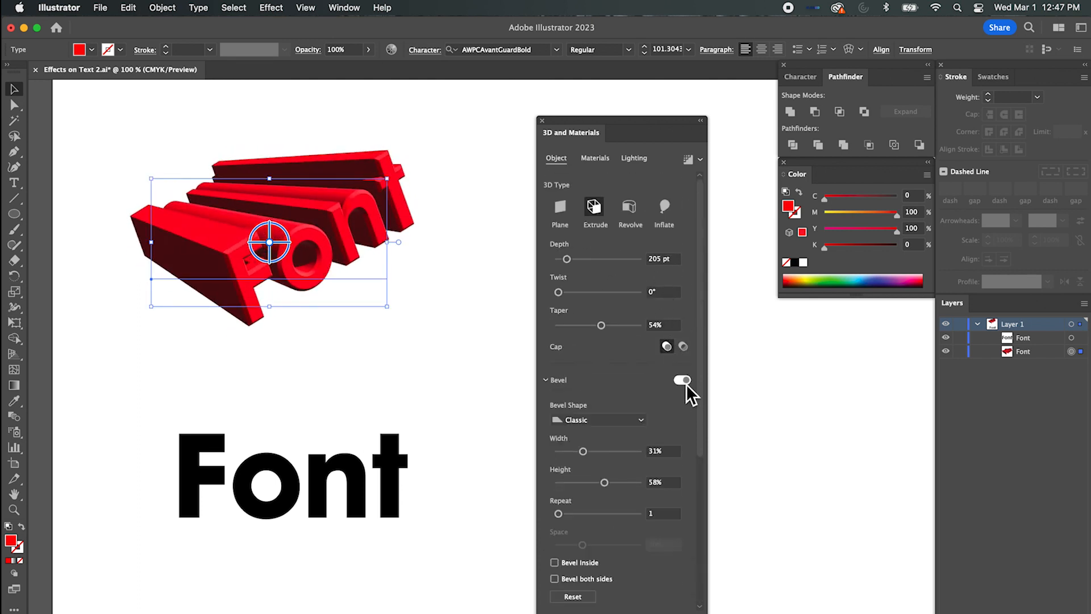
pyautogui.click(547, 380)
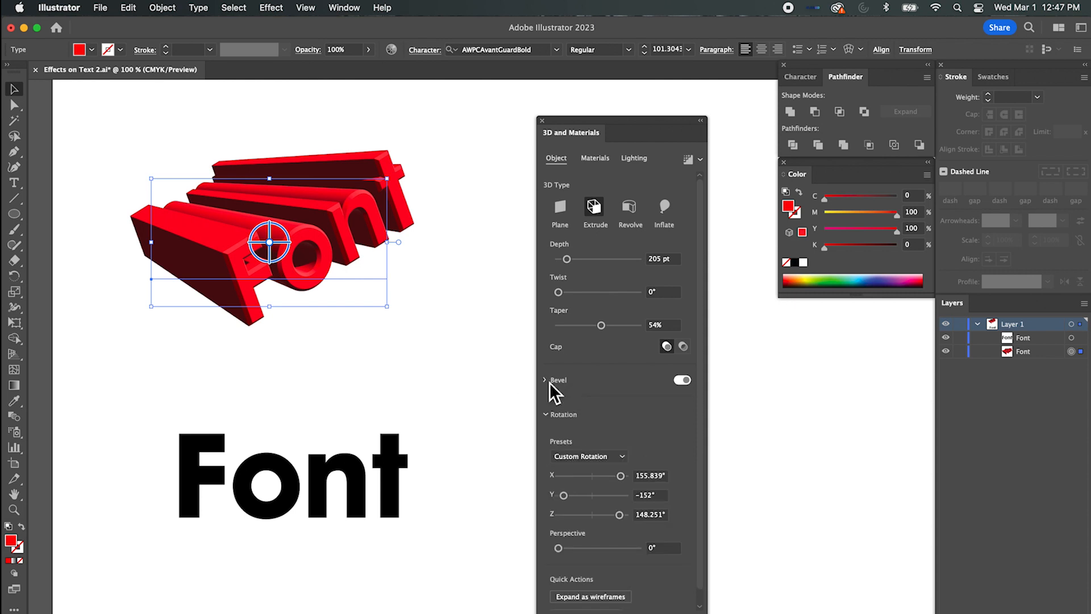
pyautogui.click(550, 383)
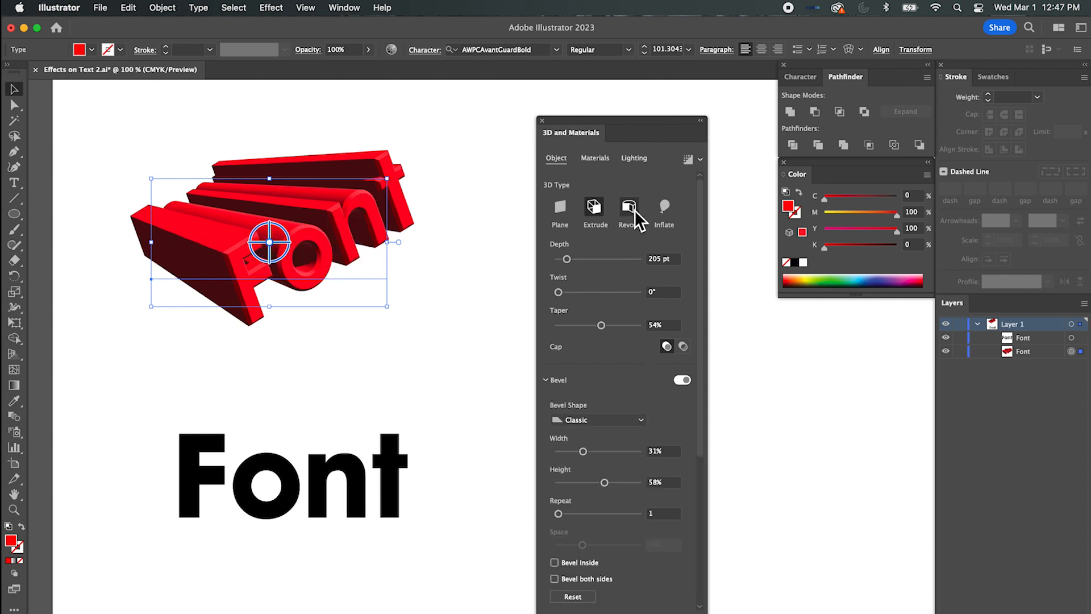
pyautogui.click(486, 166)
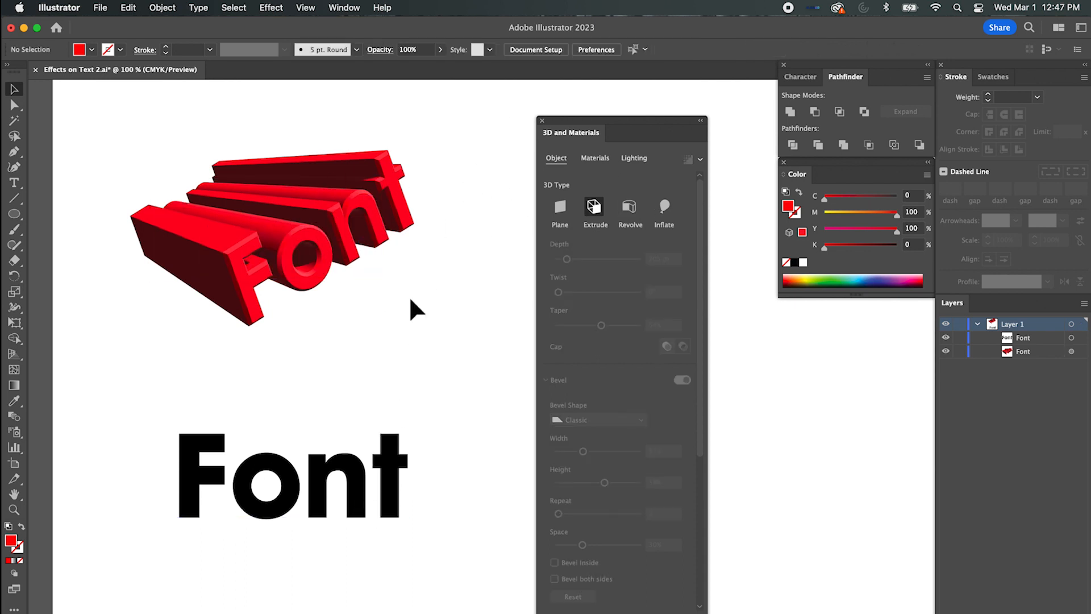
# Duplicate the beveled red text and place the copy in the empty artboard area to the right of the original, clear of the 3D settings.
pyautogui.click(315, 234)
pyautogui.moveTo(315, 234); pyautogui.dragTo(645, 239)
pyautogui.moveTo(630, 302); pyautogui.dragTo(837, 444)
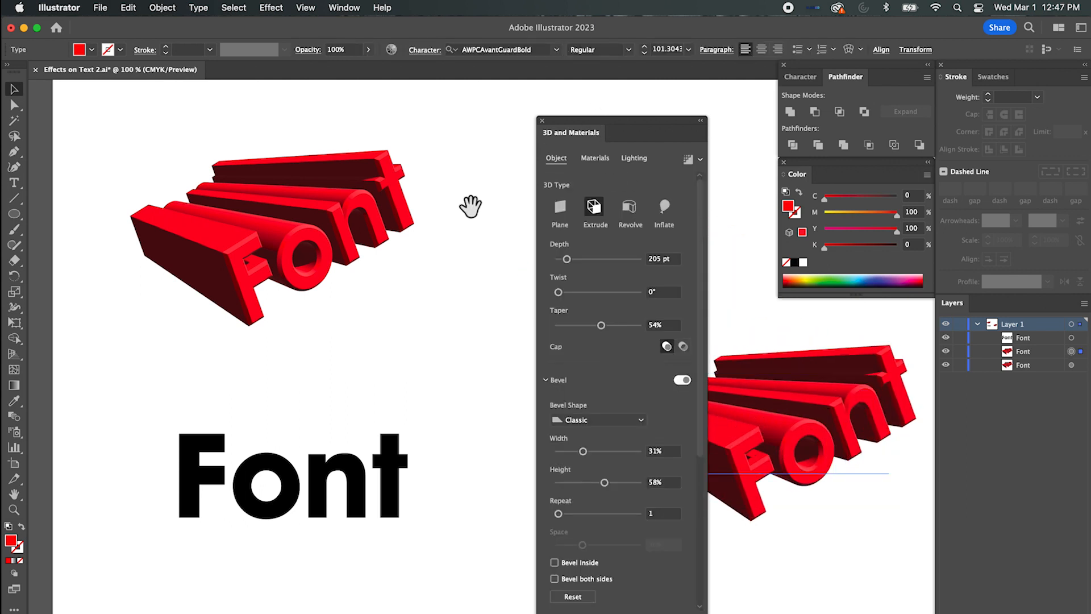
pyautogui.moveTo(477, 221); pyautogui.dragTo(253, 145)
pyautogui.moveTo(332, 186); pyautogui.dragTo(366, 318)
pyautogui.moveTo(497, 466); pyautogui.dragTo(307, 219)
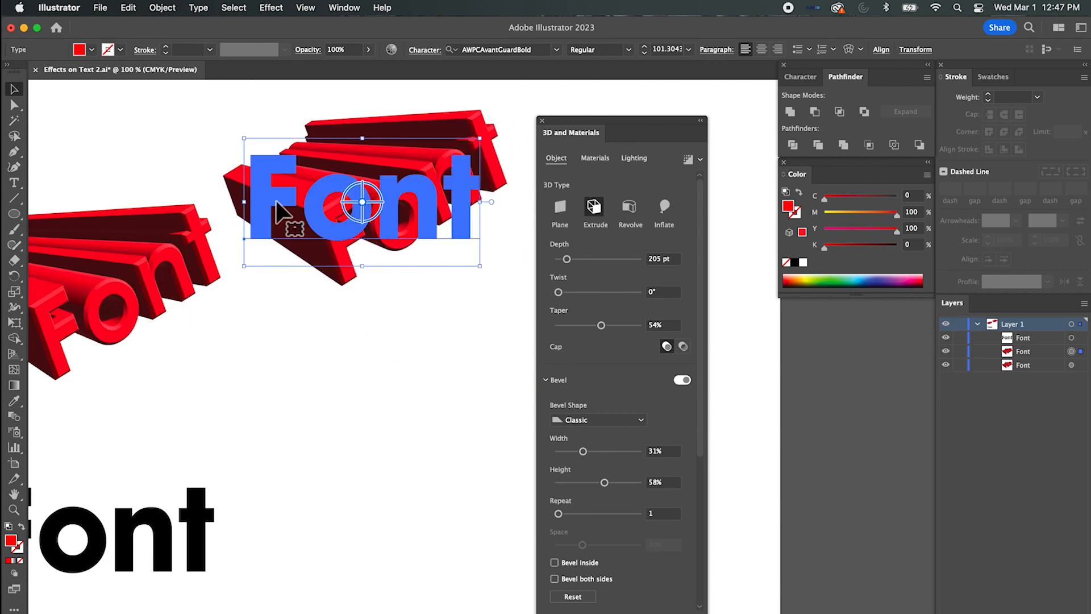
pyautogui.moveTo(577, 121); pyautogui.dragTo(641, 110)
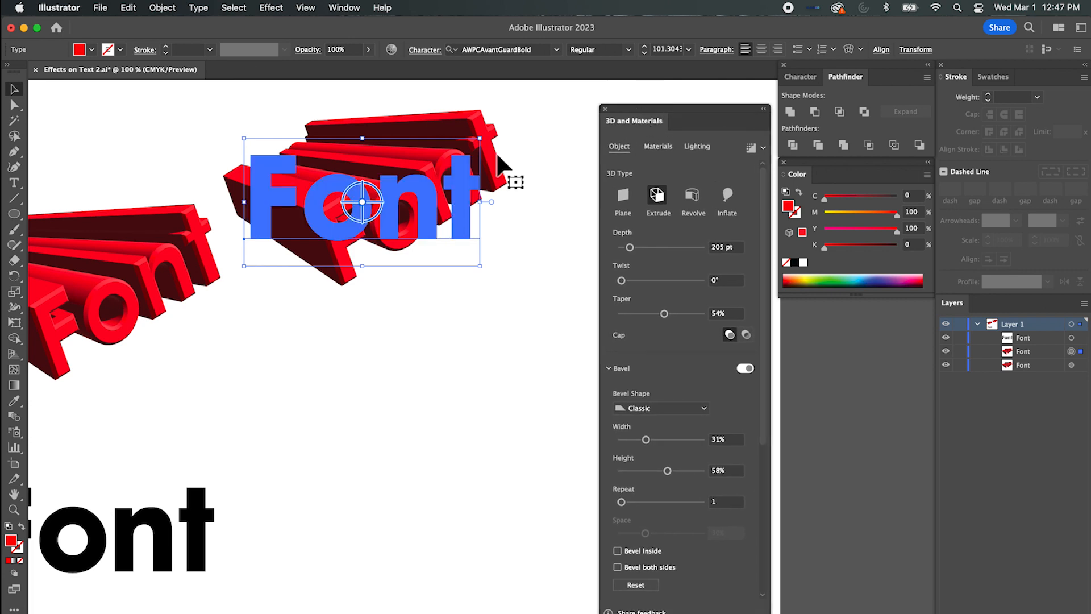
# Change the copied red text to the Plane 3D type and rotate it freely to about X 53.9°, Y -19.1°, Z 17.3°.
pyautogui.click(627, 200)
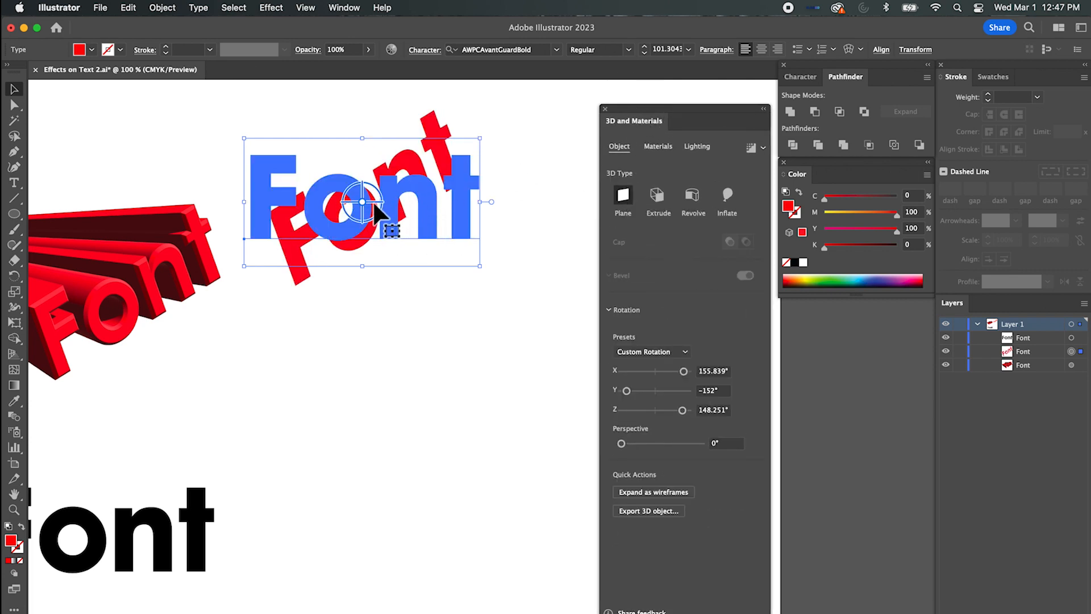
pyautogui.moveTo(368, 201); pyautogui.dragTo(360, 166)
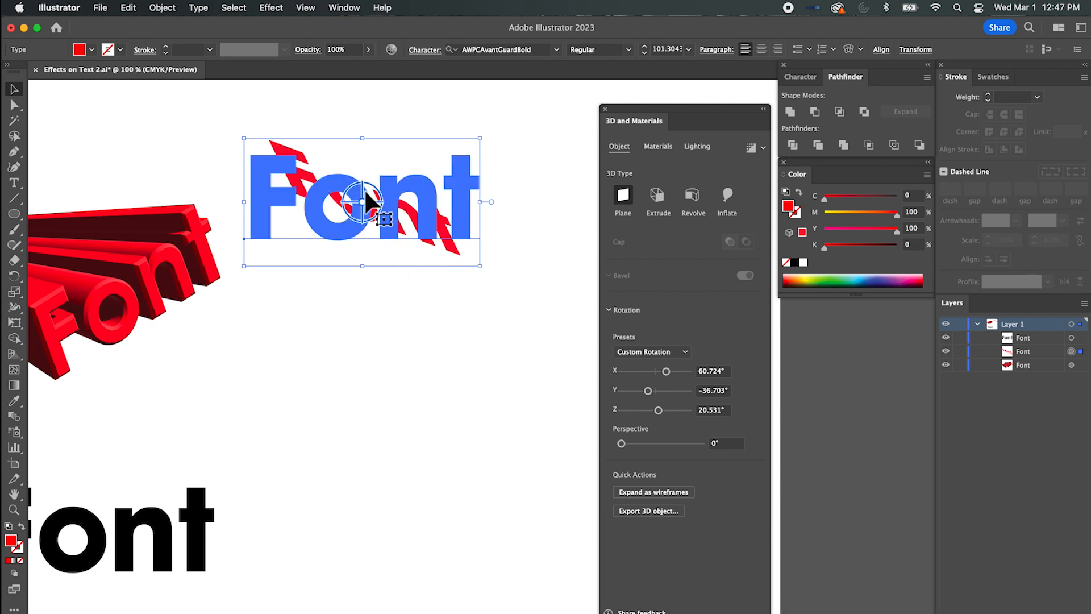
pyautogui.moveTo(362, 192)
pyautogui.mouseDown()
pyautogui.moveTo(370, 223)
pyautogui.moveTo(356, 218)
pyautogui.moveTo(334, 140)
pyautogui.moveTo(360, 165)
pyautogui.moveTo(446, 166)
pyautogui.moveTo(361, 178)
pyautogui.moveTo(398, 168)
pyautogui.moveTo(361, 199)
pyautogui.mouseUp()
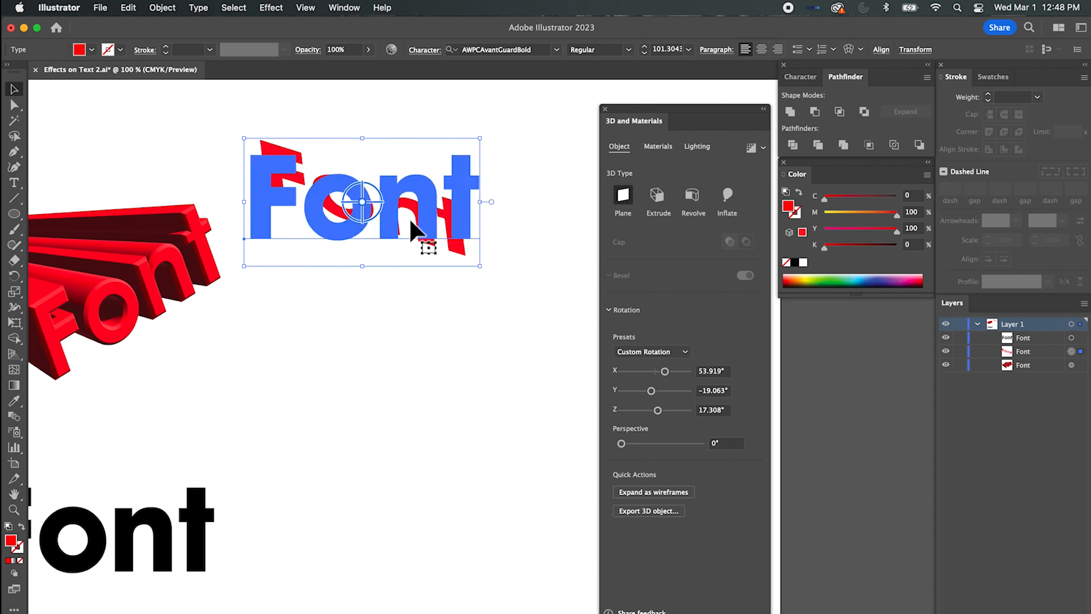
# Duplicate the flat red text just below itself and convert the copy to a Revolve with a 61° revolve angle.
pyautogui.moveTo(425, 228); pyautogui.dragTo(477, 357)
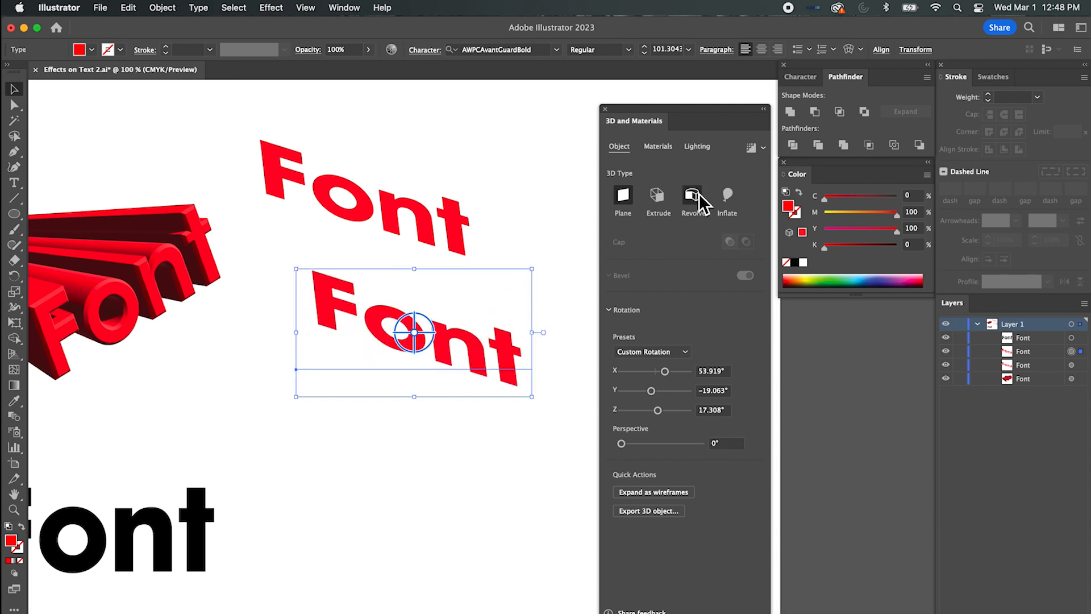
pyautogui.click(692, 197)
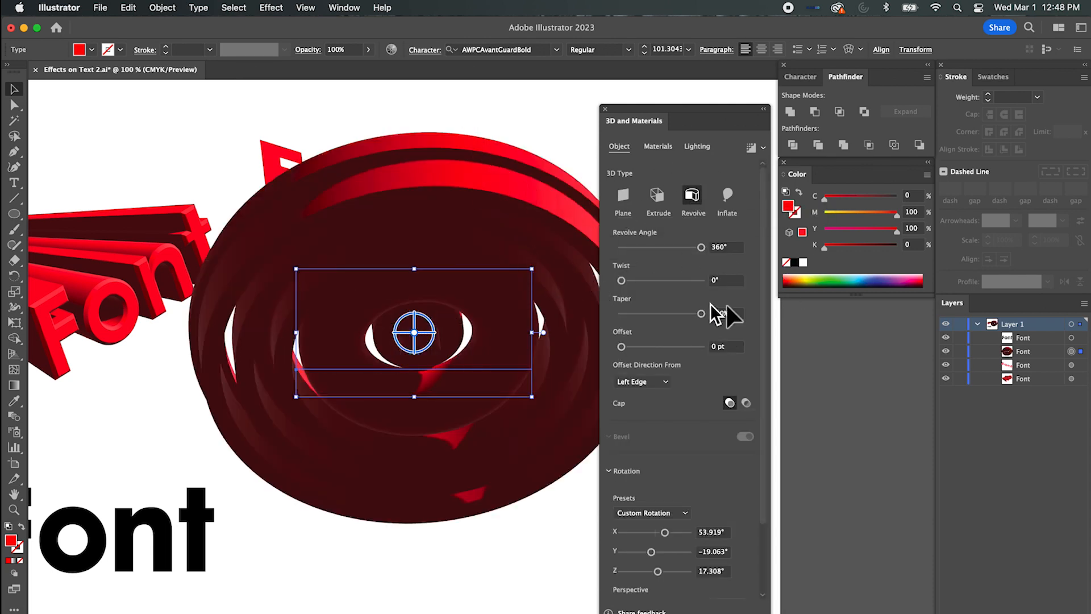
pyautogui.moveTo(703, 249); pyautogui.dragTo(638, 254)
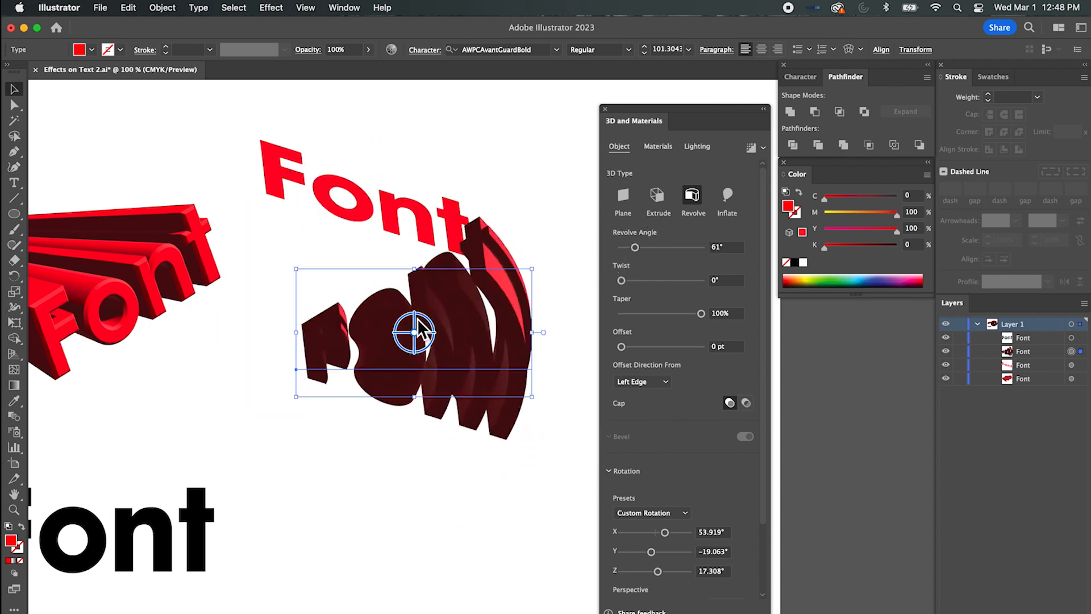
# Set the revolved text's revolve angle to 38° and rotate it freely to about X 135.6°, Y -121.1°, Z 157.7°.
pyautogui.moveTo(418, 328); pyautogui.dragTo(429, 358)
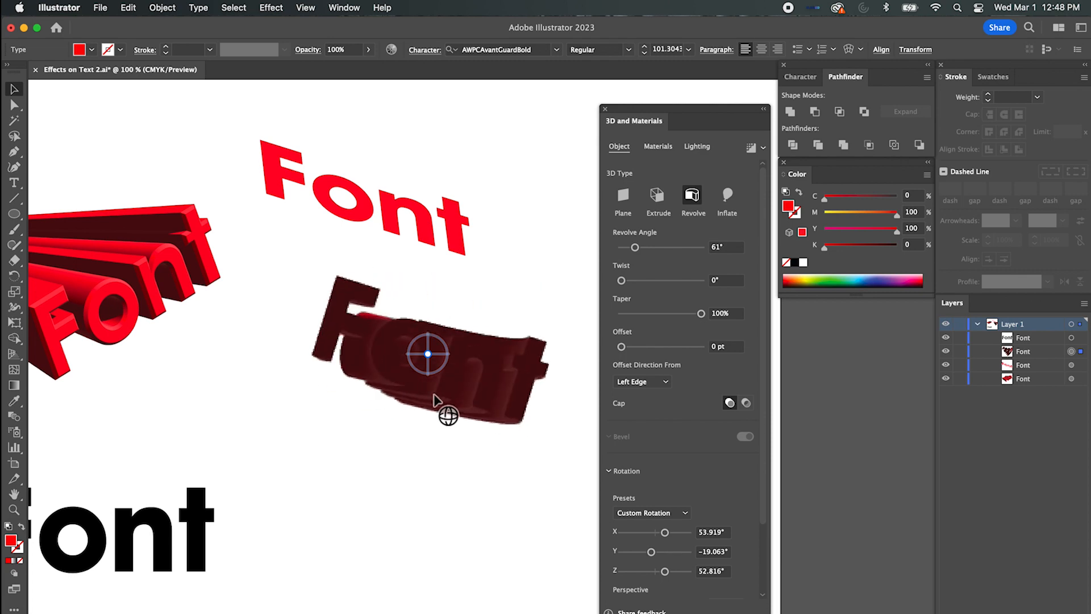
pyautogui.moveTo(447, 408)
pyautogui.mouseDown()
pyautogui.moveTo(455, 390)
pyautogui.moveTo(456, 400)
pyautogui.mouseUp()
pyautogui.moveTo(635, 248); pyautogui.dragTo(630, 250)
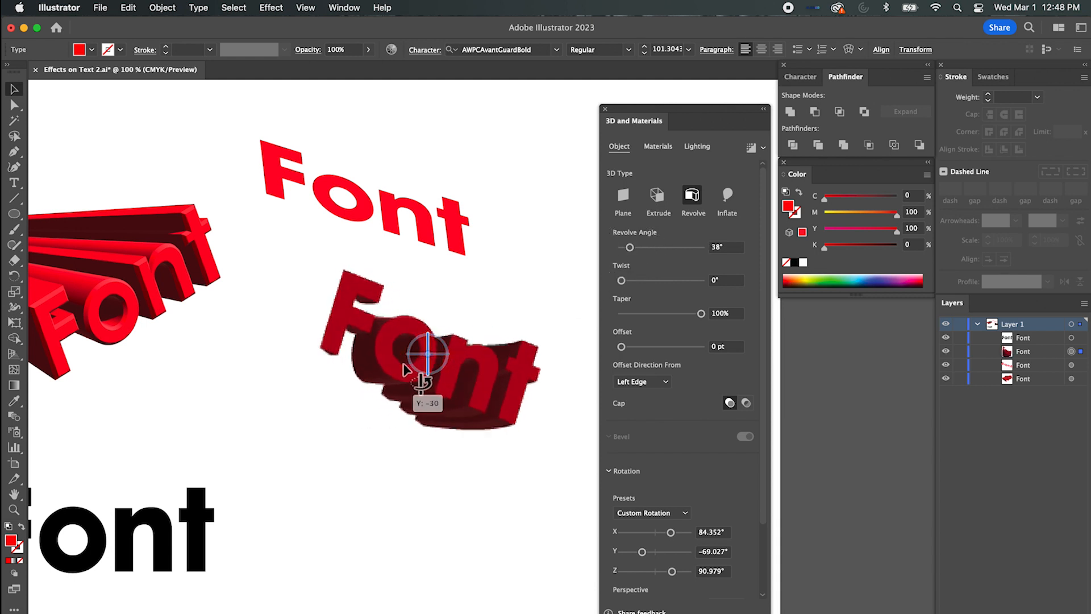
pyautogui.moveTo(404, 369)
pyautogui.mouseDown()
pyautogui.moveTo(426, 357)
pyautogui.moveTo(421, 437)
pyautogui.moveTo(399, 387)
pyautogui.mouseUp()
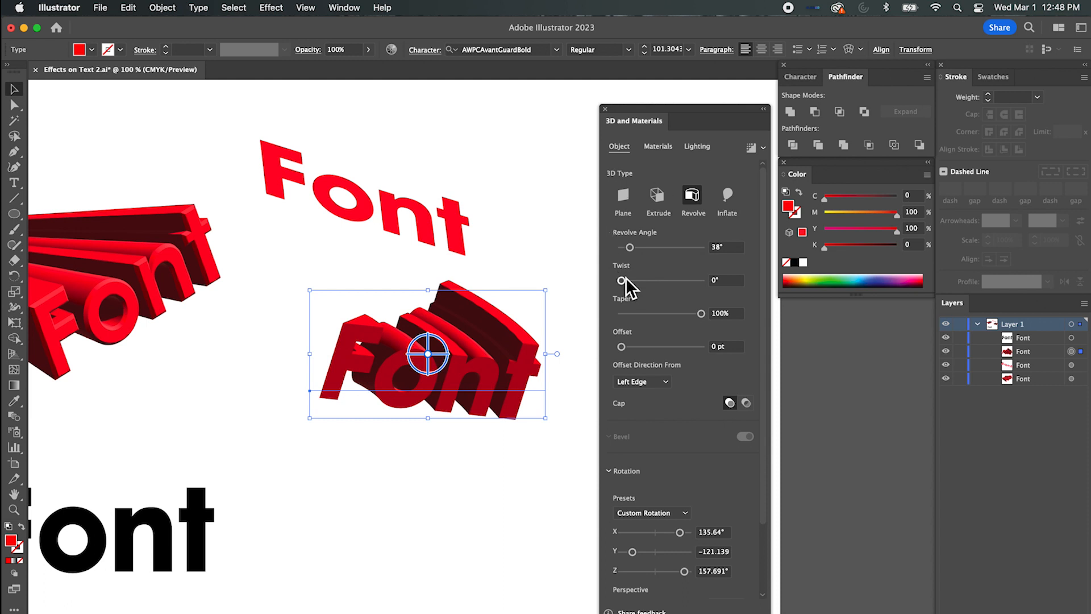
# Set the revolved text's taper to 51% and offset to 171 pt, and nudge it about 2.8 pt up and to the right.
pyautogui.moveTo(621, 280)
pyautogui.mouseDown()
pyautogui.moveTo(634, 281)
pyautogui.moveTo(621, 277)
pyautogui.moveTo(616, 288)
pyautogui.mouseUp()
pyautogui.moveTo(702, 314); pyautogui.dragTo(662, 316)
pyautogui.moveTo(622, 346); pyautogui.dragTo(641, 348)
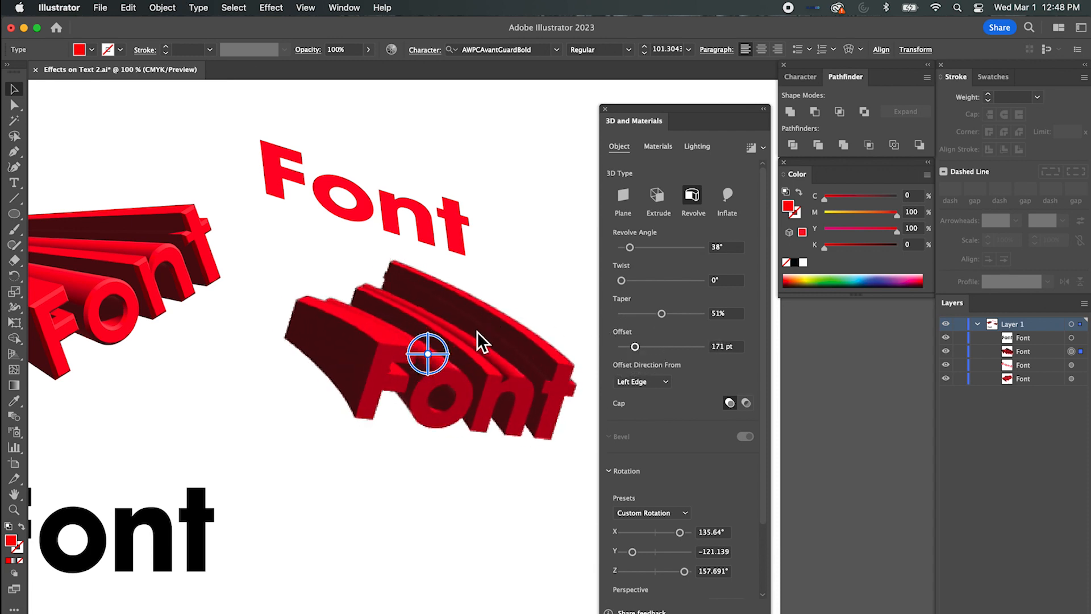
pyautogui.moveTo(438, 353); pyautogui.dragTo(441, 350)
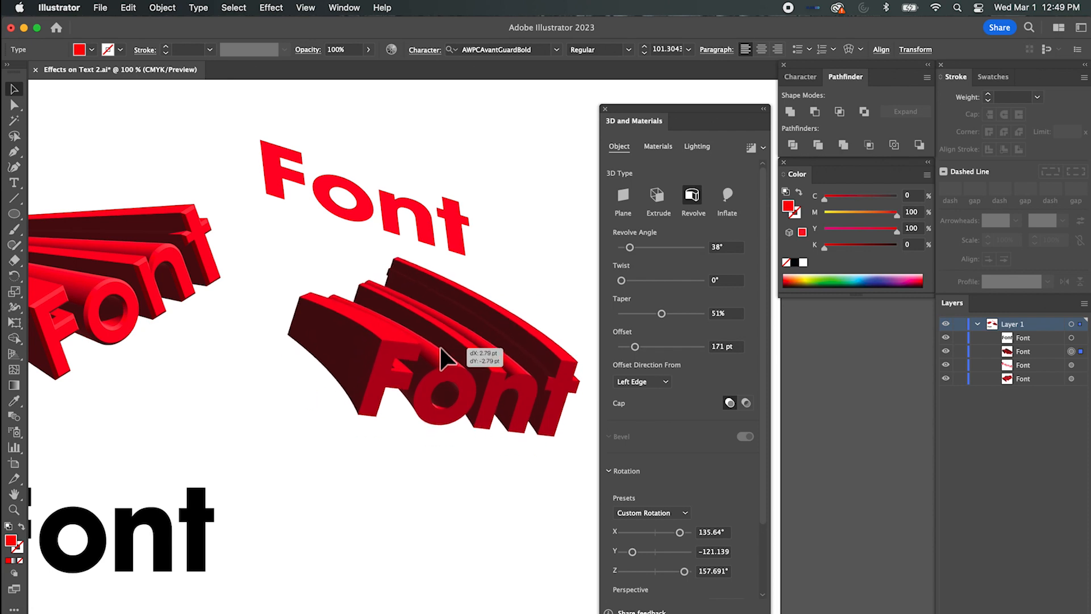
# Set the revolved text's X rotation to 137°.
pyautogui.scroll(-3, 680, 429)
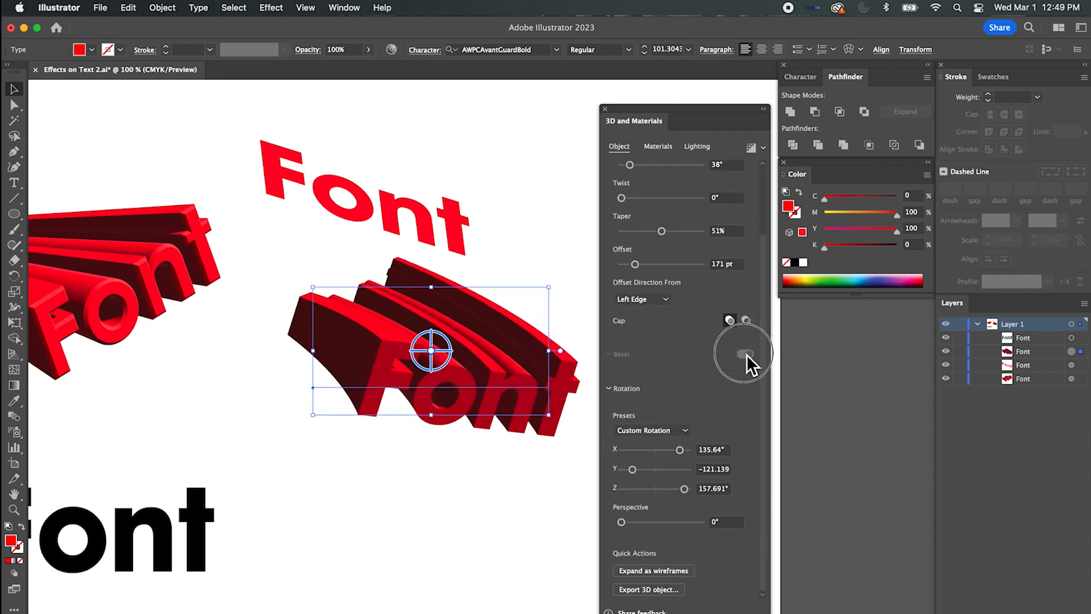
pyautogui.click(571, 309)
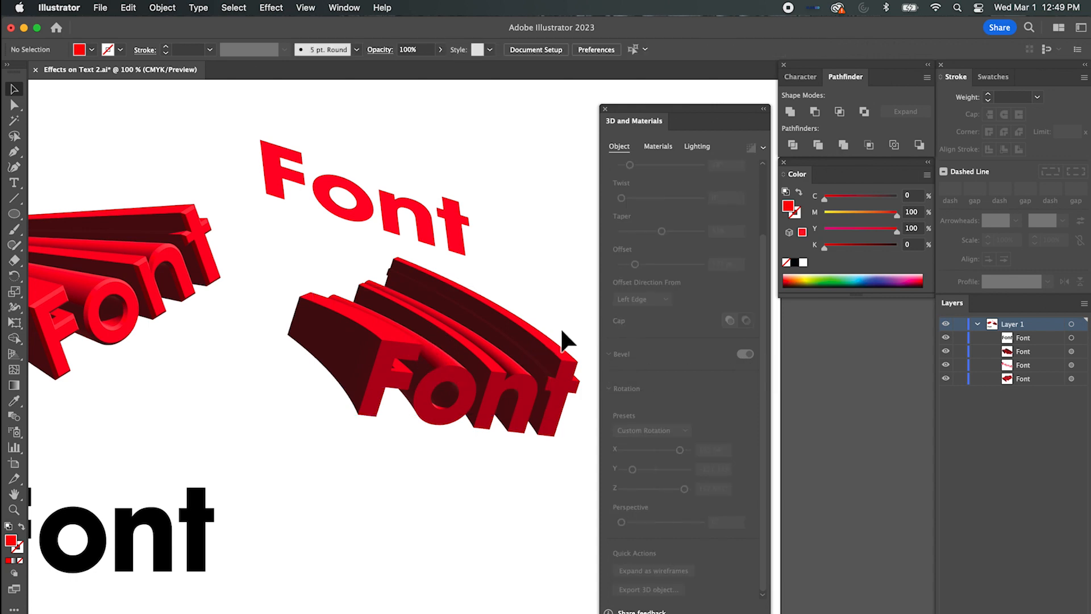
pyautogui.click(560, 329)
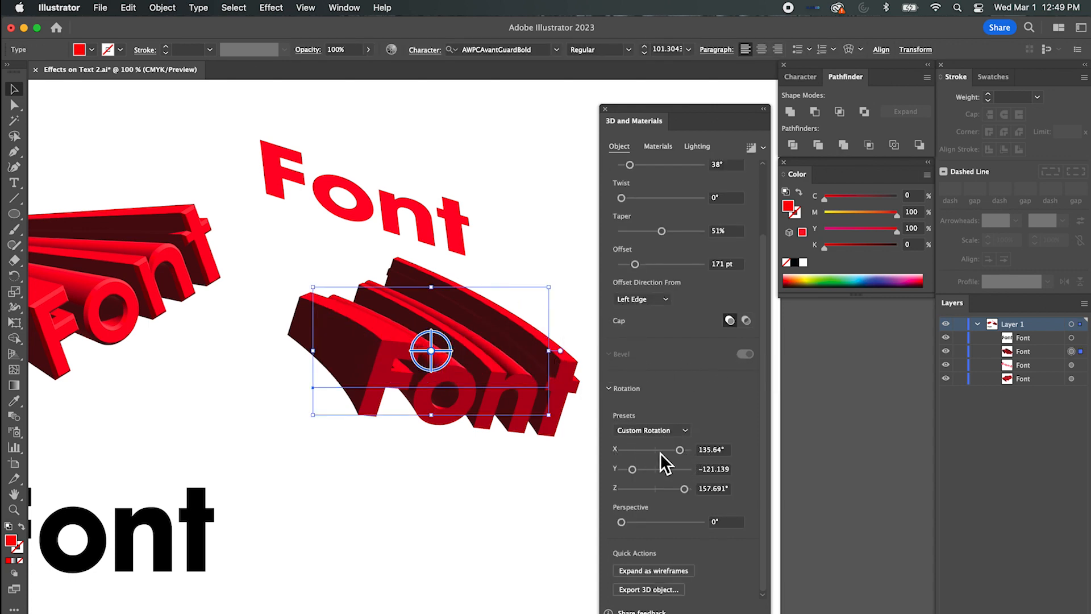
pyautogui.moveTo(681, 452); pyautogui.dragTo(682, 451)
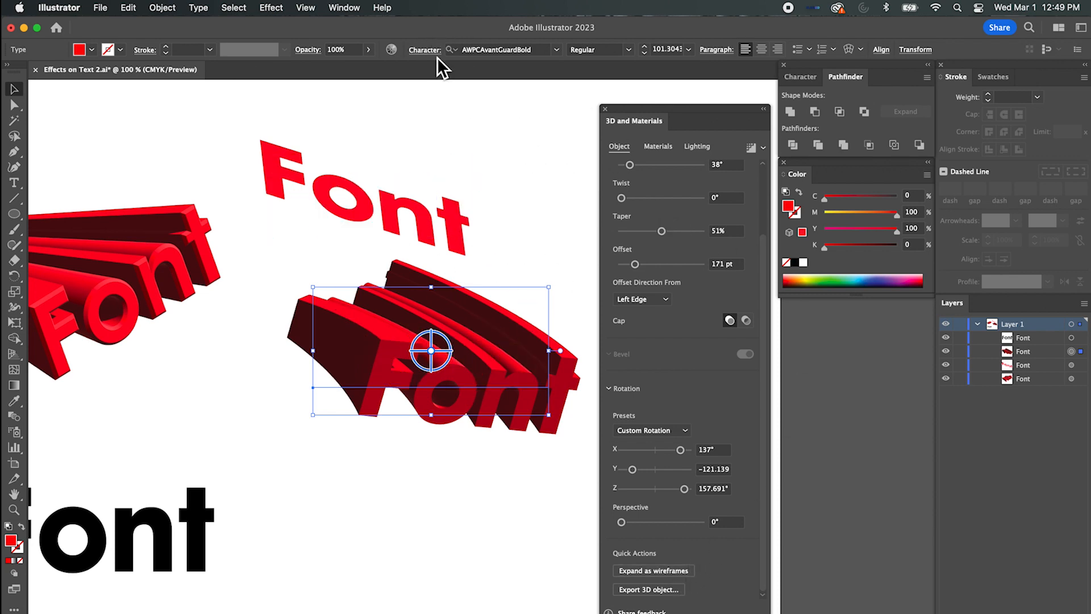
# Duplicate the revolved red text and place the copy directly below the original.
pyautogui.moveTo(678, 108); pyautogui.dragTo(677, 96)
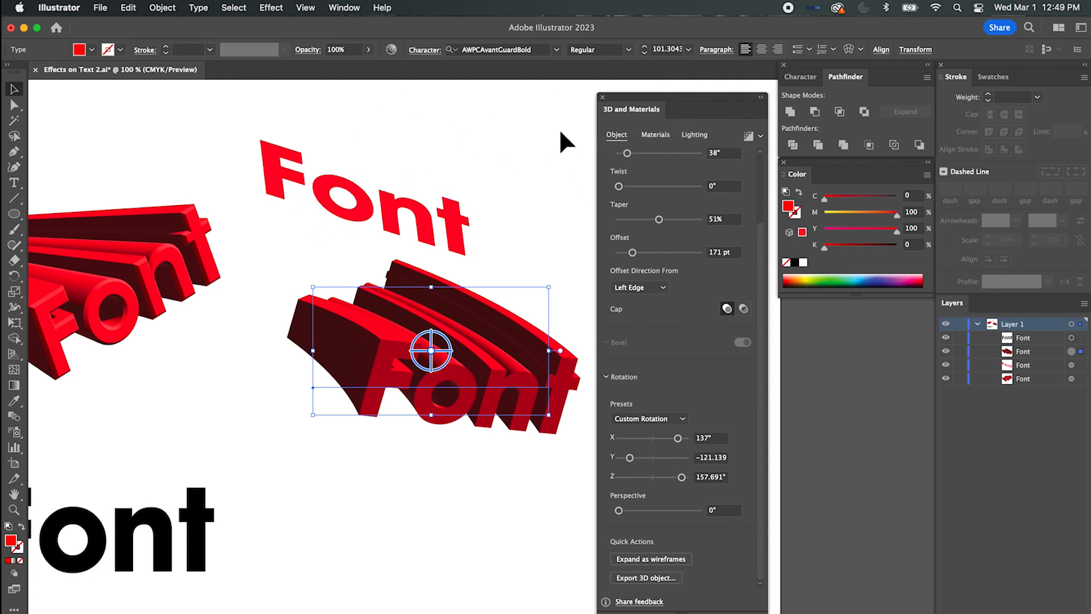
pyautogui.click(514, 204)
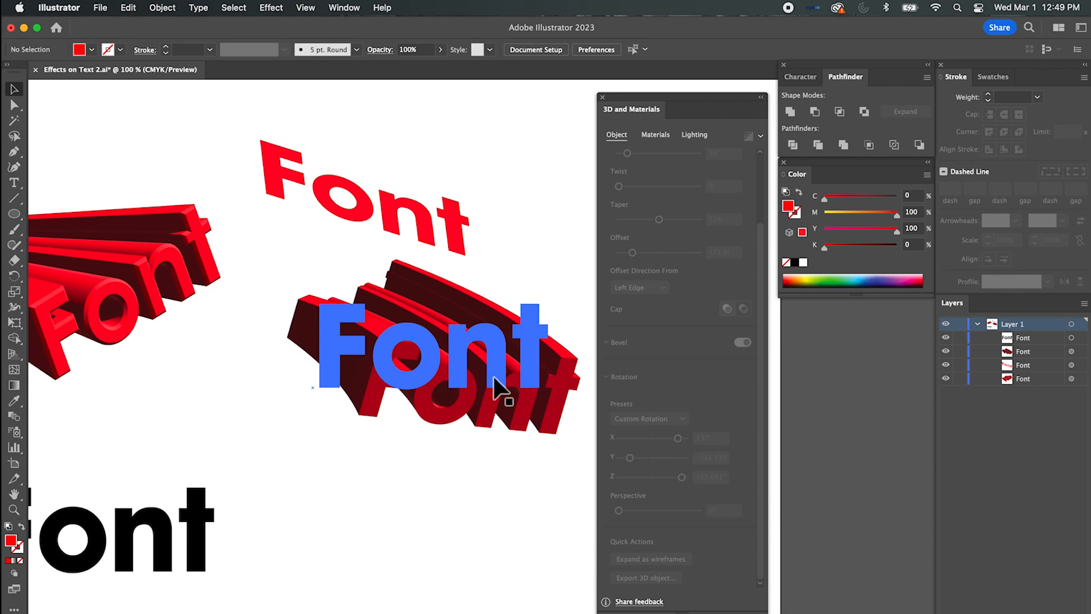
pyautogui.click(500, 365)
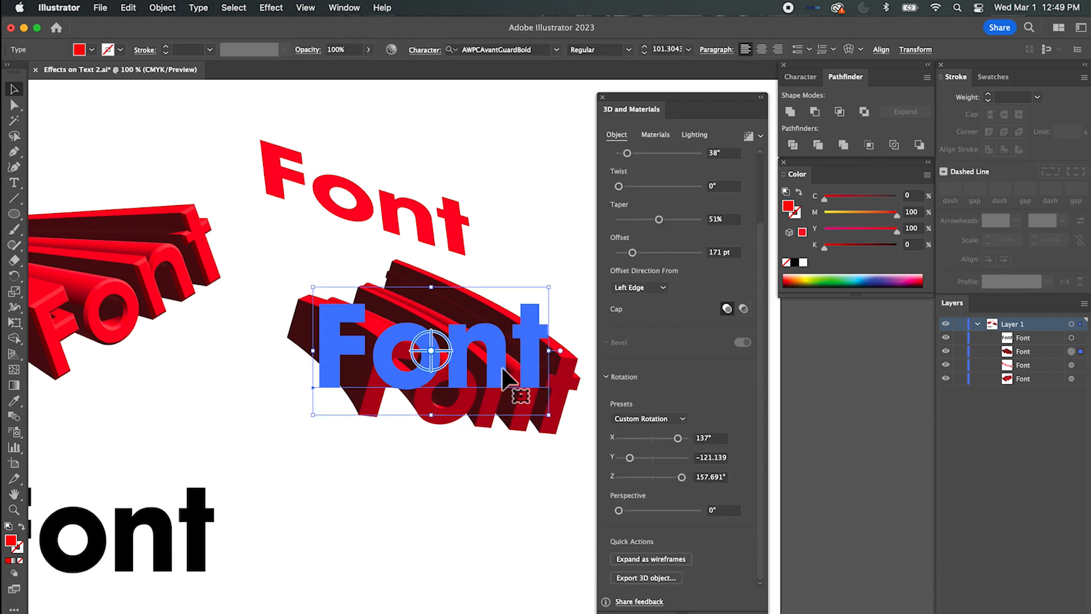
pyautogui.moveTo(505, 378); pyautogui.dragTo(513, 584)
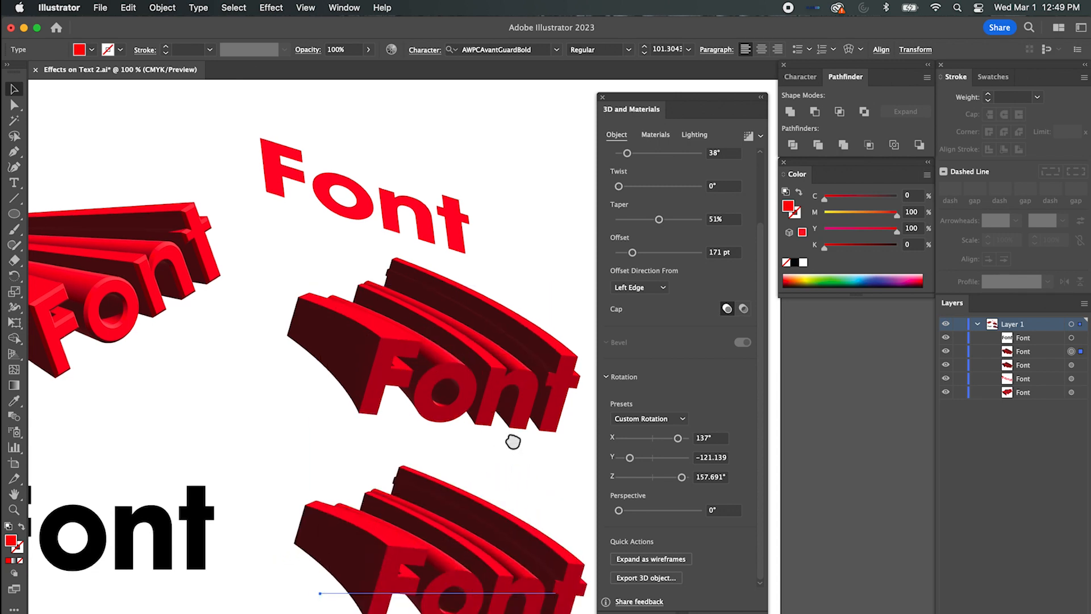
pyautogui.moveTo(512, 441); pyautogui.dragTo(499, 268)
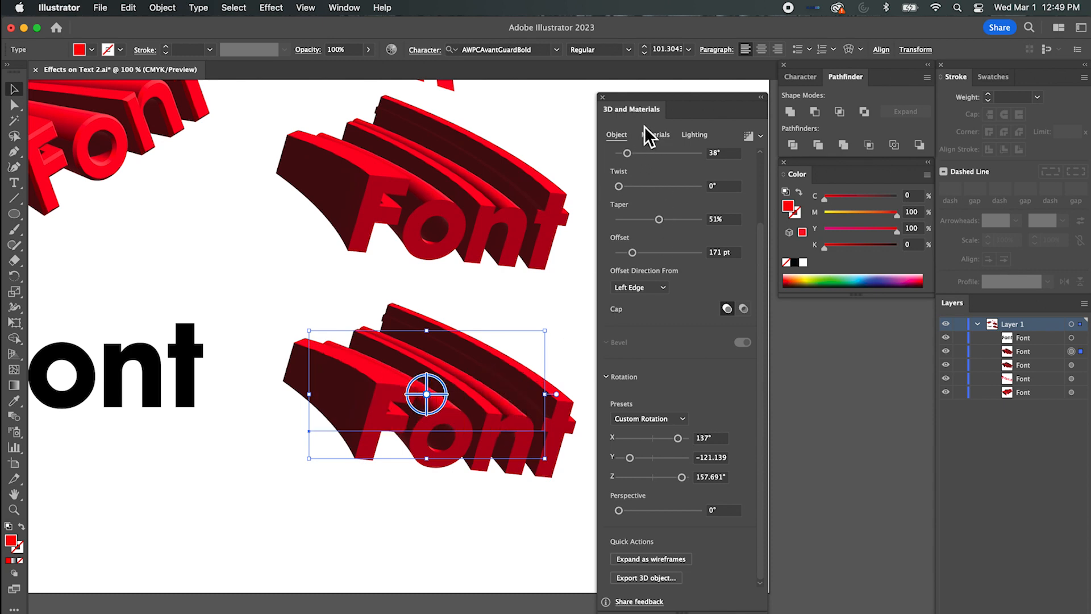
# Convert the lower copy to the Extrude 3D type, rotate it freely, reduce its depth slightly and move it down a little.
pyautogui.scroll(3, 650, 166)
pyautogui.click(657, 187)
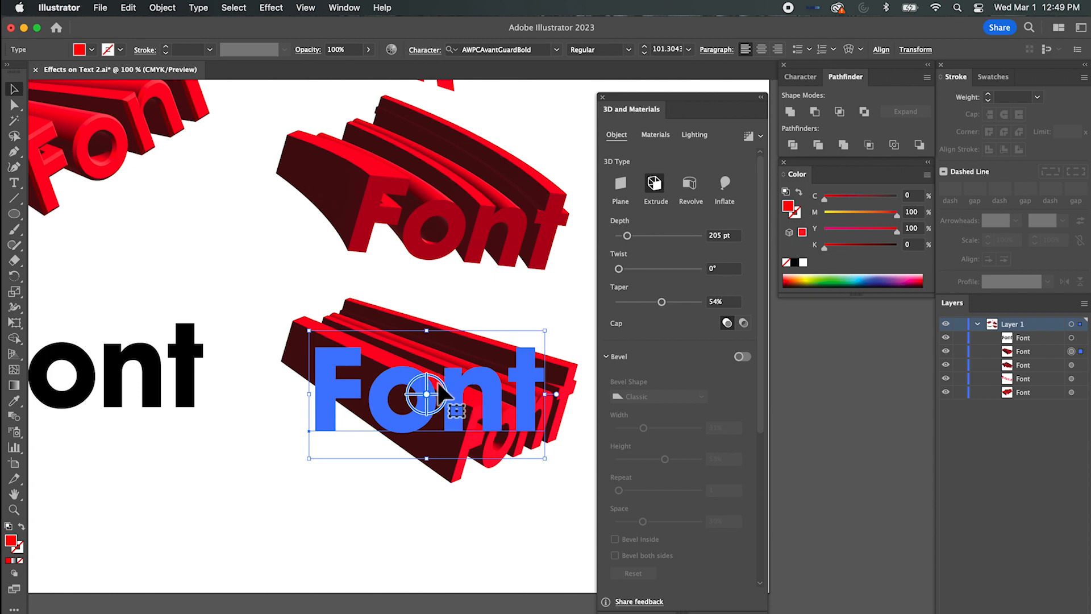
pyautogui.moveTo(436, 387)
pyautogui.mouseDown()
pyautogui.moveTo(432, 409)
pyautogui.moveTo(430, 383)
pyautogui.moveTo(433, 398)
pyautogui.moveTo(421, 392)
pyautogui.moveTo(427, 424)
pyautogui.moveTo(415, 415)
pyautogui.moveTo(422, 392)
pyautogui.mouseUp()
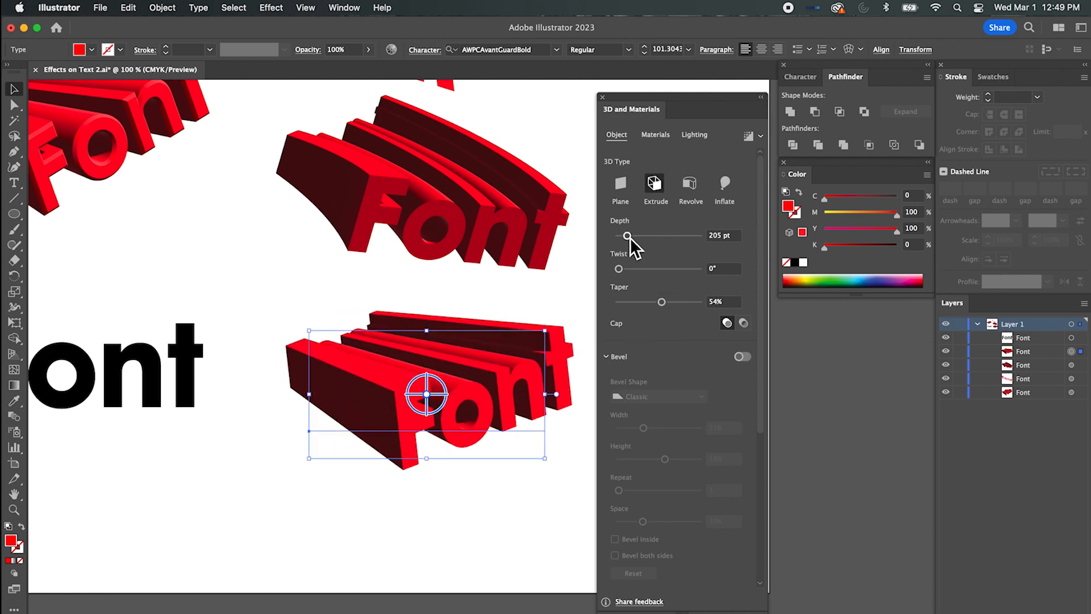
pyautogui.moveTo(629, 237); pyautogui.dragTo(624, 236)
pyautogui.moveTo(426, 399); pyautogui.dragTo(426, 412)
# Try the Canopy Diamond Concrete Tiles, Carved Concrete and Spotted Concrete materials on the extruded copy.
pyautogui.click(667, 134)
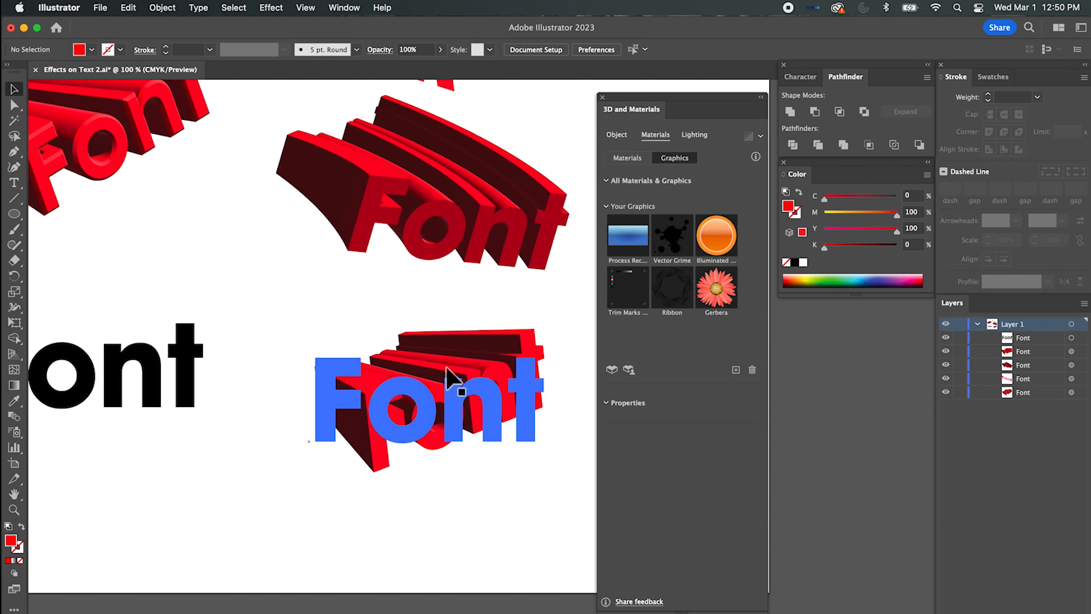
pyautogui.click(448, 379)
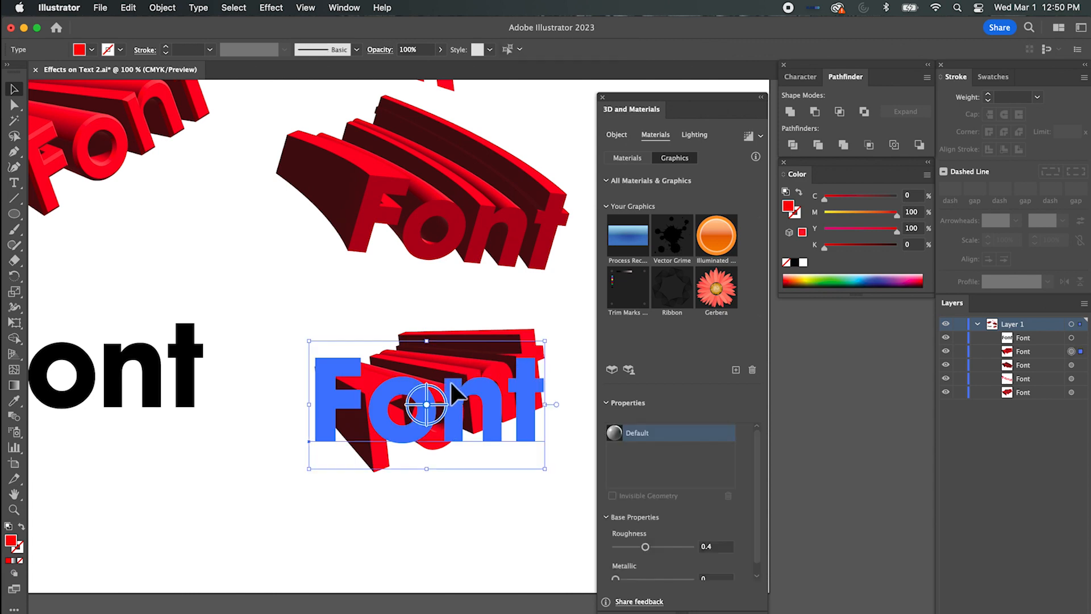
pyautogui.click(626, 161)
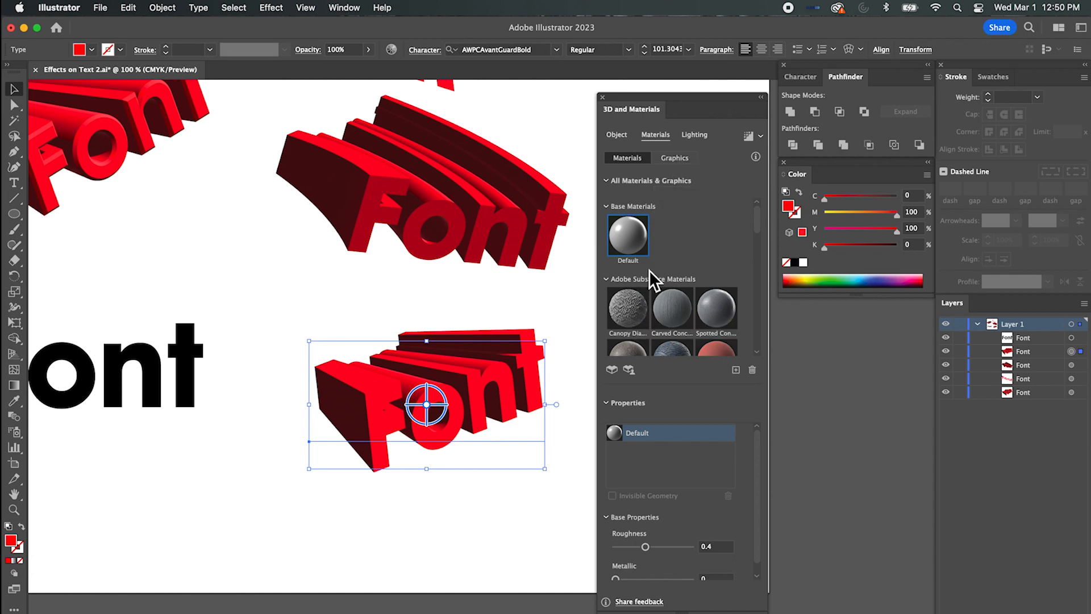
pyautogui.click(635, 301)
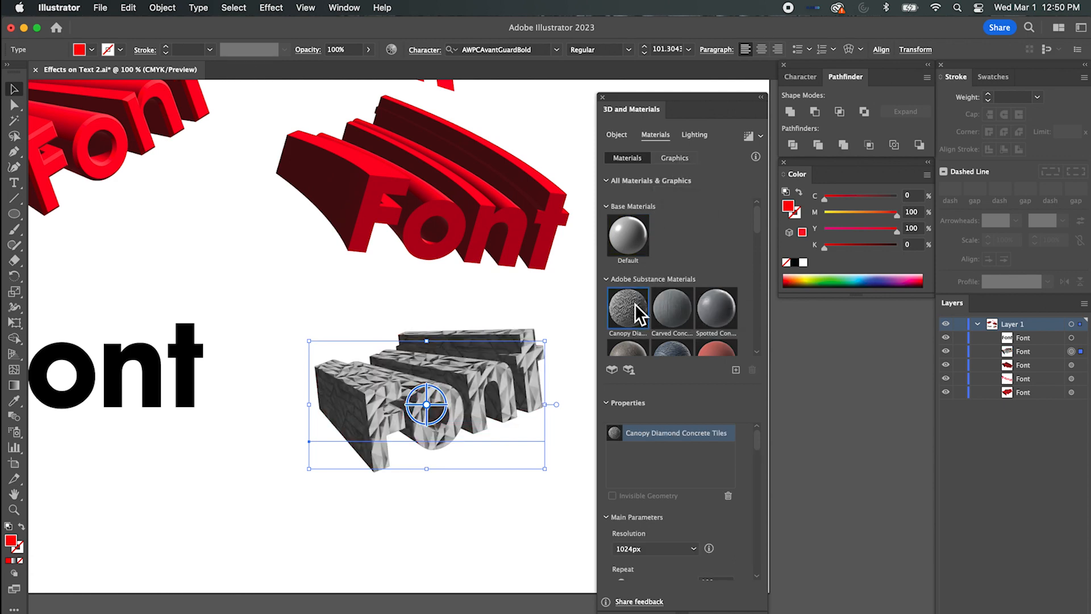
pyautogui.click(728, 315)
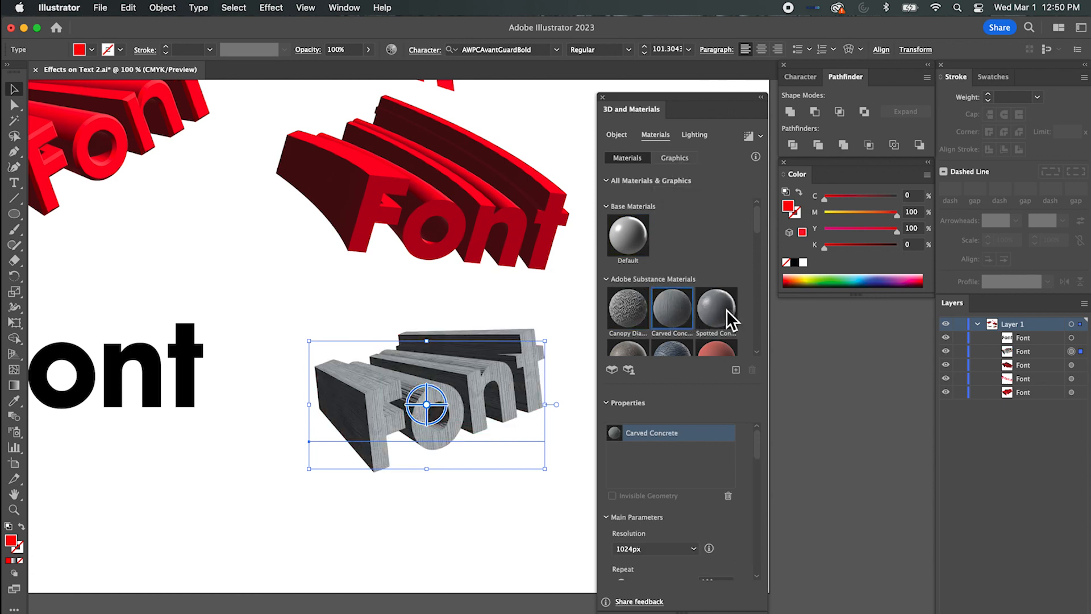
pyautogui.scroll(-3, 493, 371)
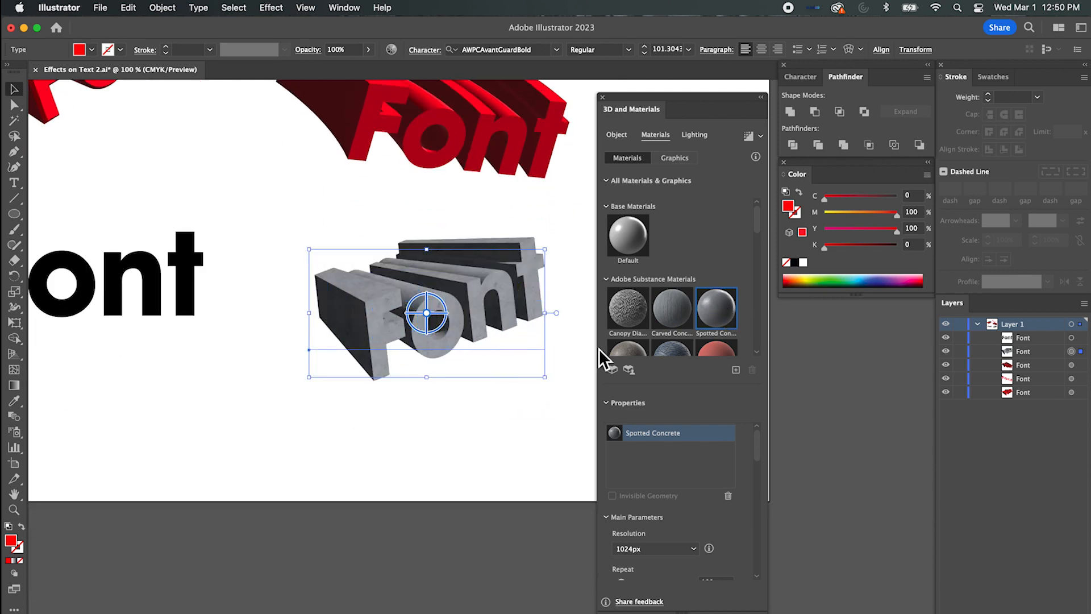
# Try the Natural Buccata Snake Leather, Fine Leather and Natural Crocodile Back Leather materials on the extruded copy.
pyautogui.scroll(-5, 656, 318)
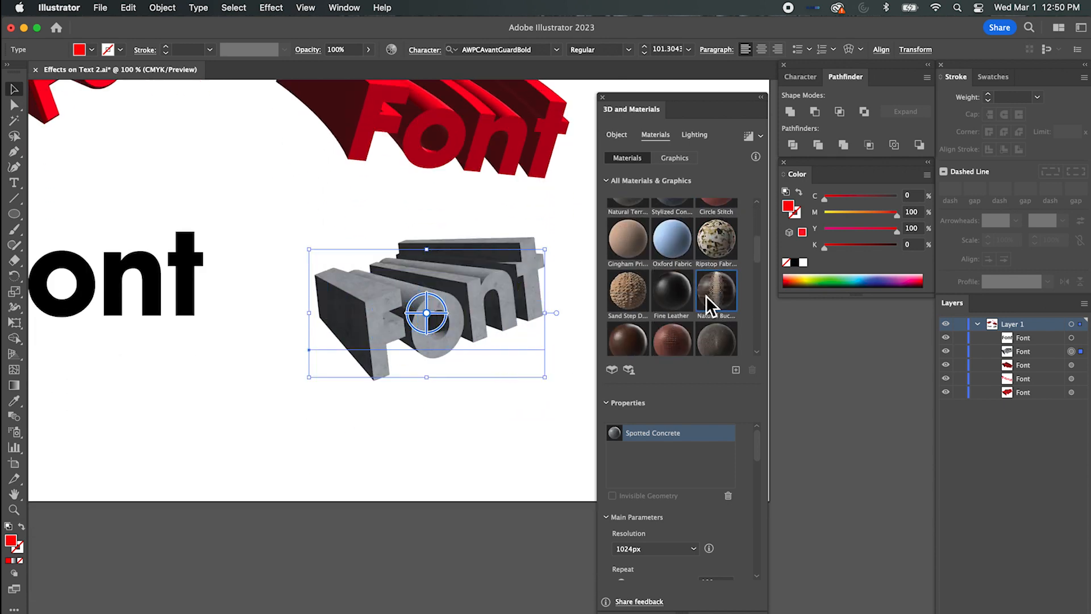
pyautogui.click(673, 291)
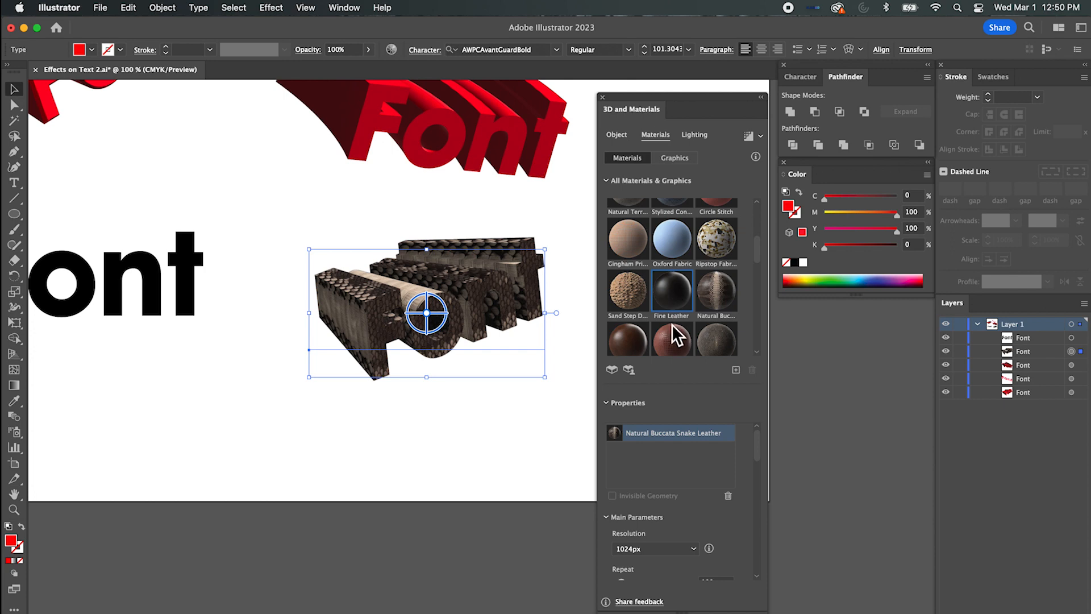
pyautogui.click(678, 343)
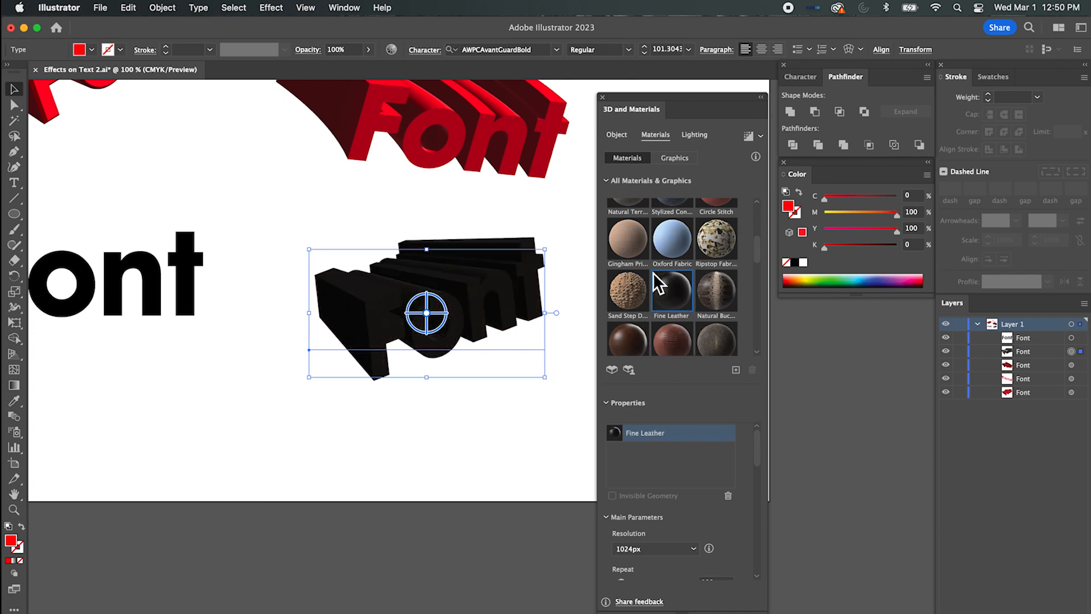
# Apply the Gold Leaf Fold material to the extruded copy and deselect it.
pyautogui.scroll(-3, 666, 291)
pyautogui.click(674, 263)
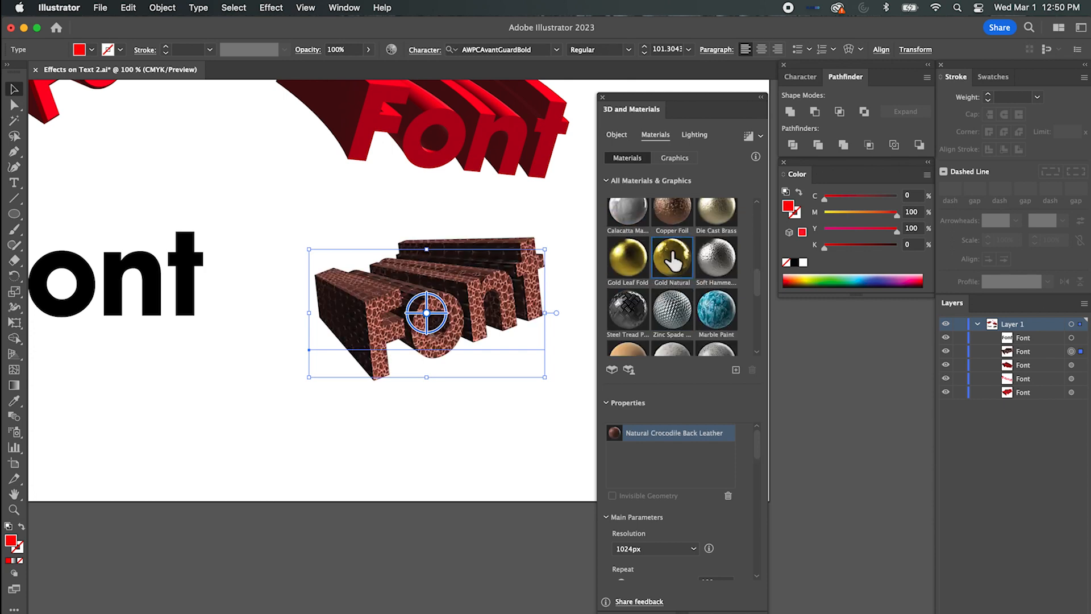
pyautogui.click(636, 264)
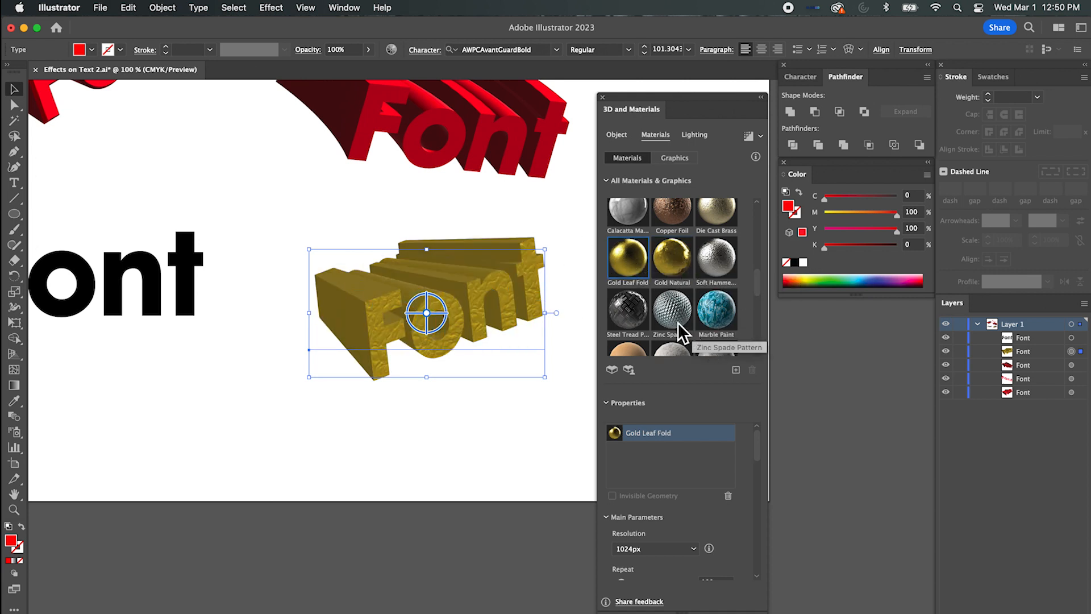
pyautogui.scroll(-5, 670, 307)
pyautogui.scroll(10, 670, 310)
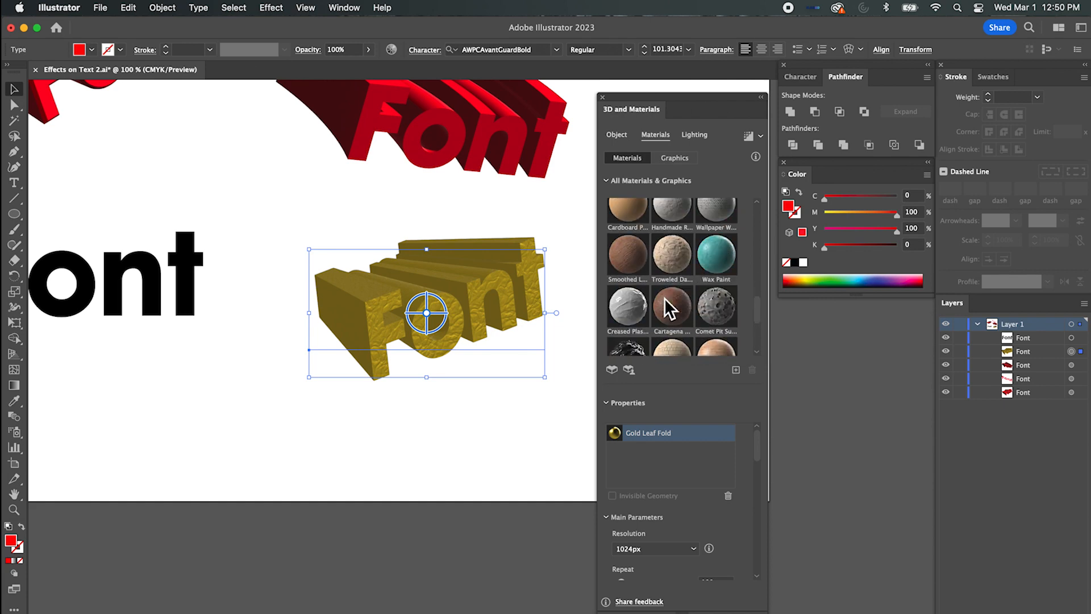
pyautogui.click(436, 368)
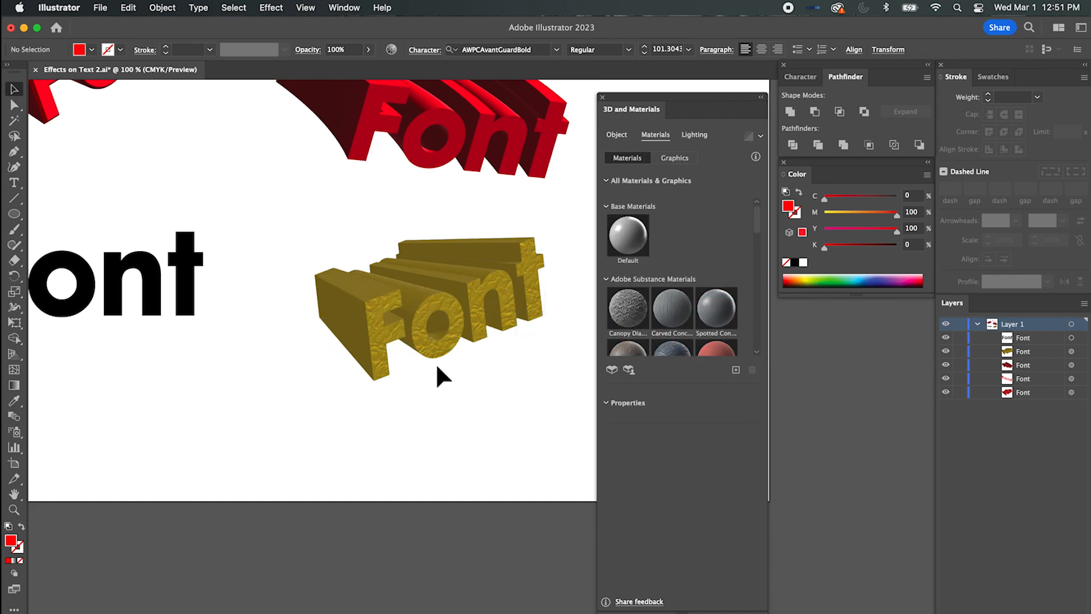
# Reselect the gold text and examine the available graphics and the parameters of its Gold Leaf Fold material.
pyautogui.click(495, 275)
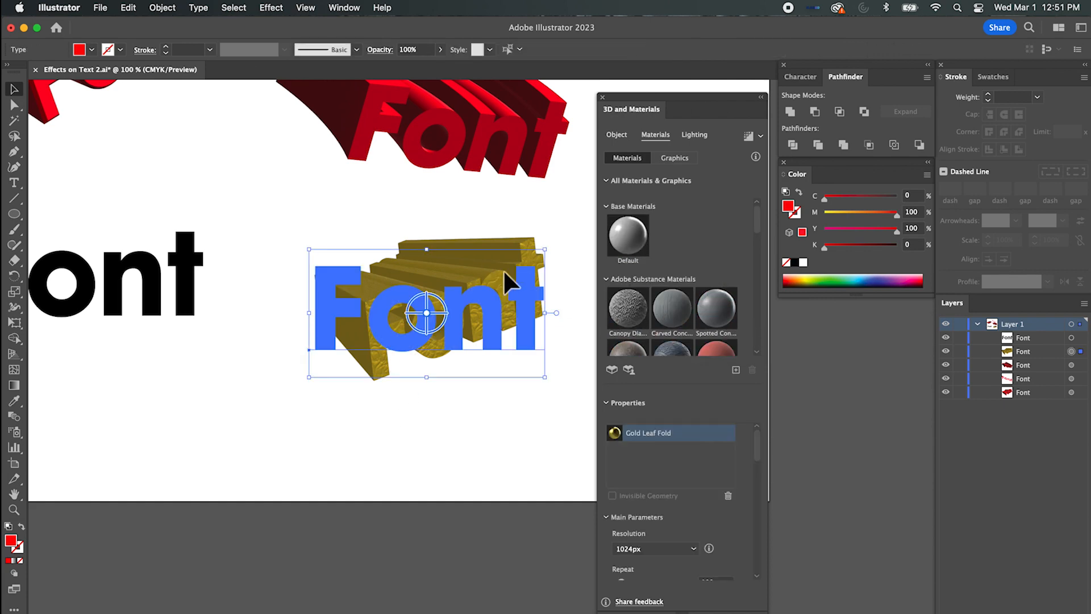
pyautogui.click(687, 162)
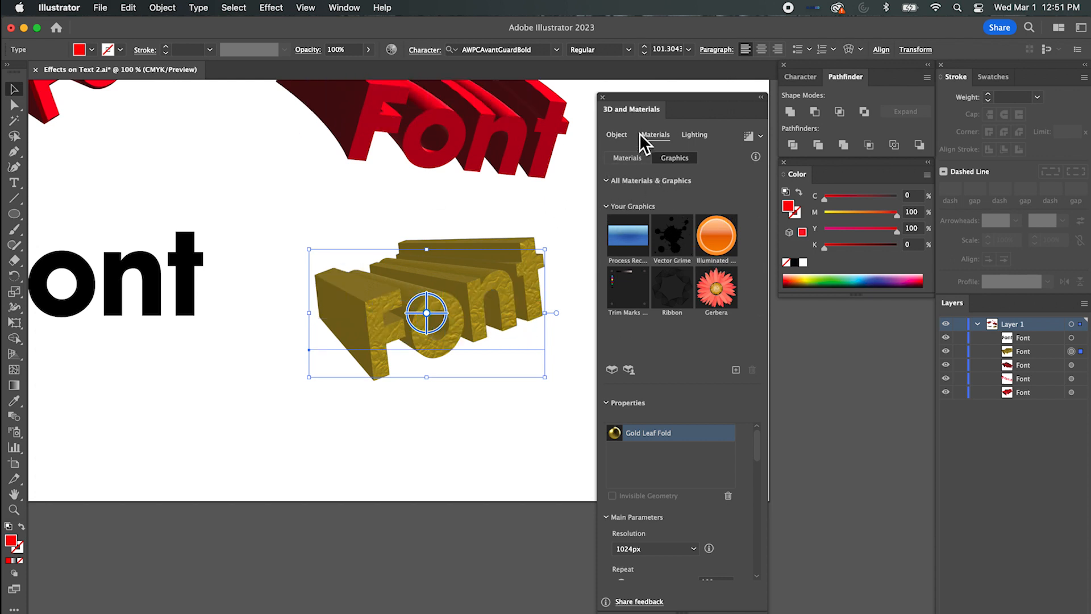
pyautogui.click(639, 155)
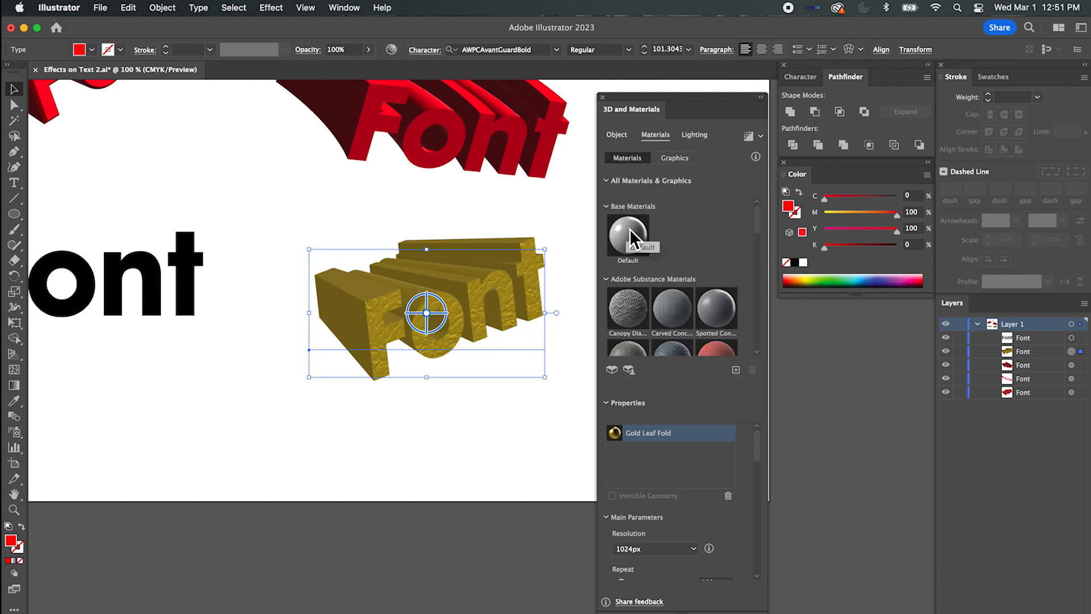
pyautogui.scroll(-10, 635, 519)
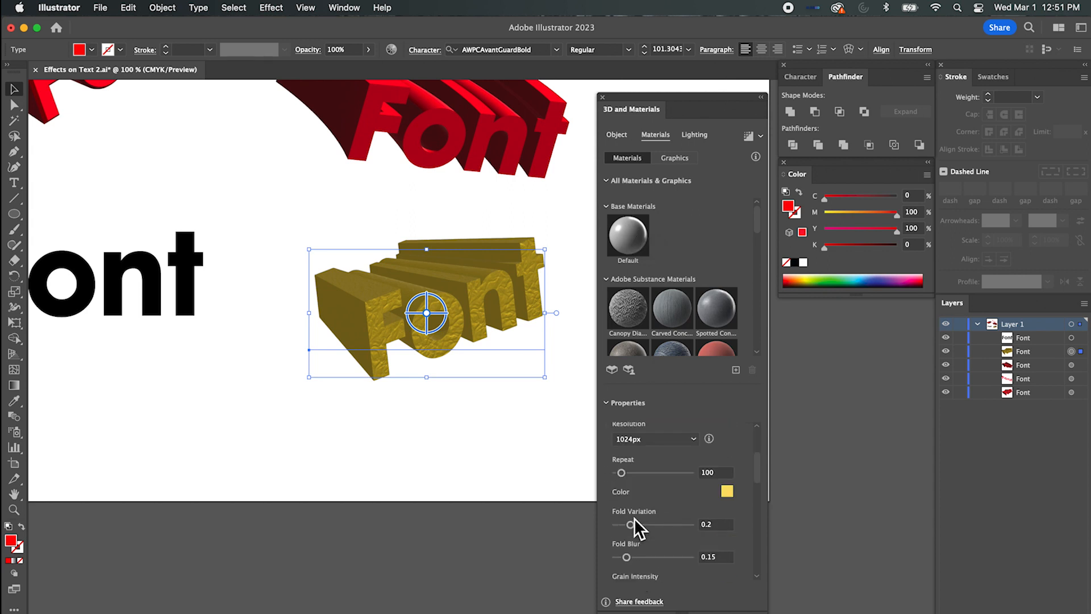
pyautogui.scroll(3, 636, 517)
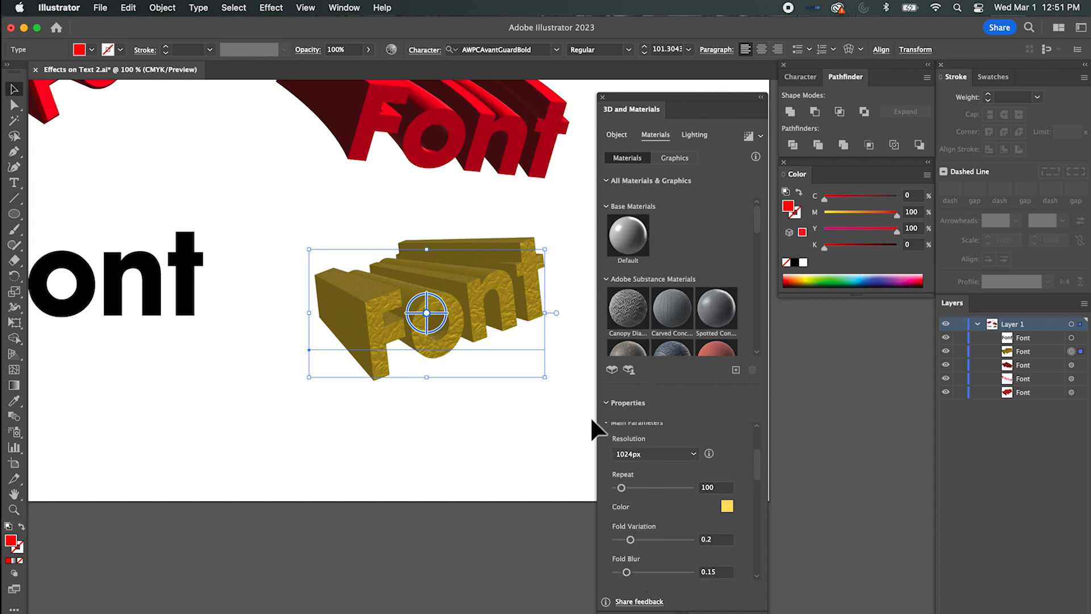
pyautogui.scroll(1, 656, 446)
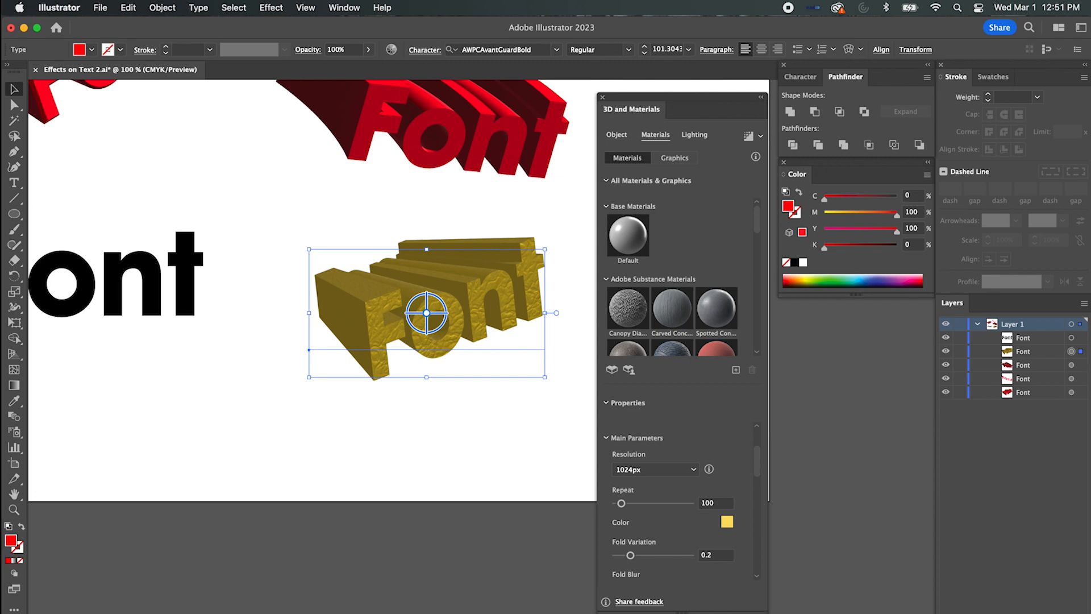
# Set the gold text's Gold Leaf Fold material to repeat 83, fold variation 0.07 and fold blur 0.
pyautogui.moveTo(767, 611); pyautogui.dragTo(768, 613)
pyautogui.moveTo(621, 503); pyautogui.dragTo(624, 503)
pyautogui.moveTo(625, 503); pyautogui.dragTo(623, 469)
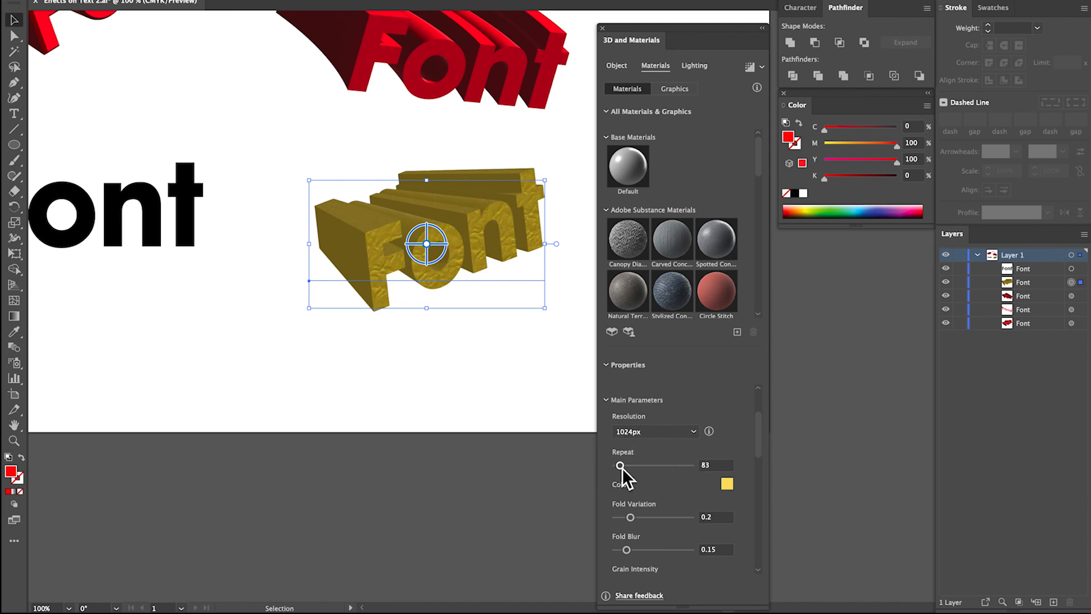
pyautogui.moveTo(632, 516); pyautogui.dragTo(603, 551)
# Set the gold material's grain intensity to 0.43 and roughness to 0.37, and try metallic at 0 before setting it to 0.99.
pyautogui.moveTo(756, 450); pyautogui.dragTo(760, 470)
pyautogui.moveTo(657, 460); pyautogui.dragTo(644, 490)
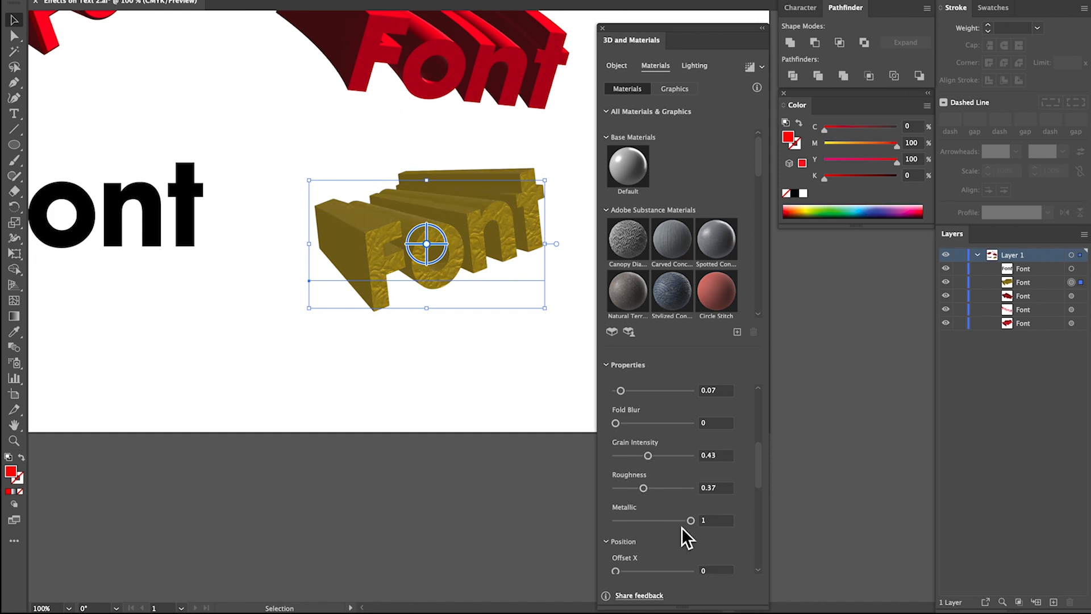
pyautogui.moveTo(690, 521); pyautogui.dragTo(609, 520)
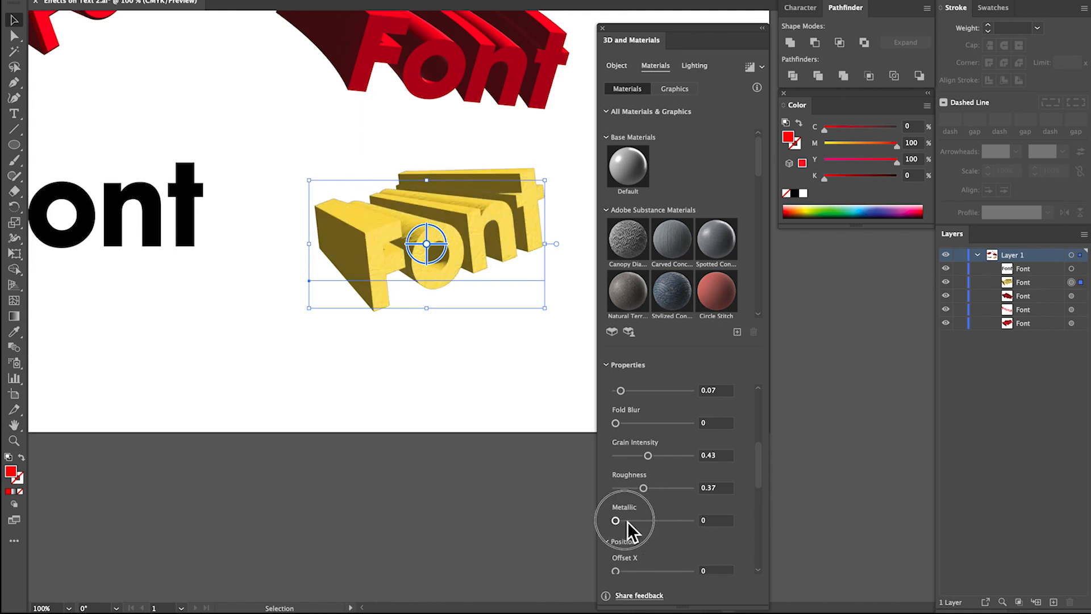
pyautogui.moveTo(692, 524); pyautogui.dragTo(692, 525)
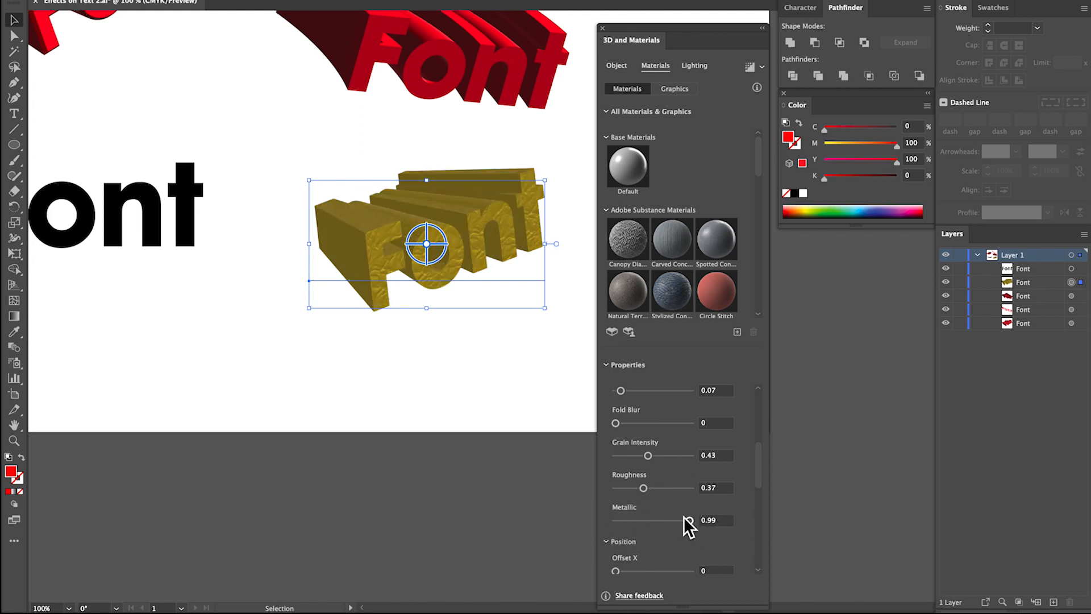
# Try a higher luminosity in the gold material's technical parameters and undo it.
pyautogui.scroll(-8, 677, 523)
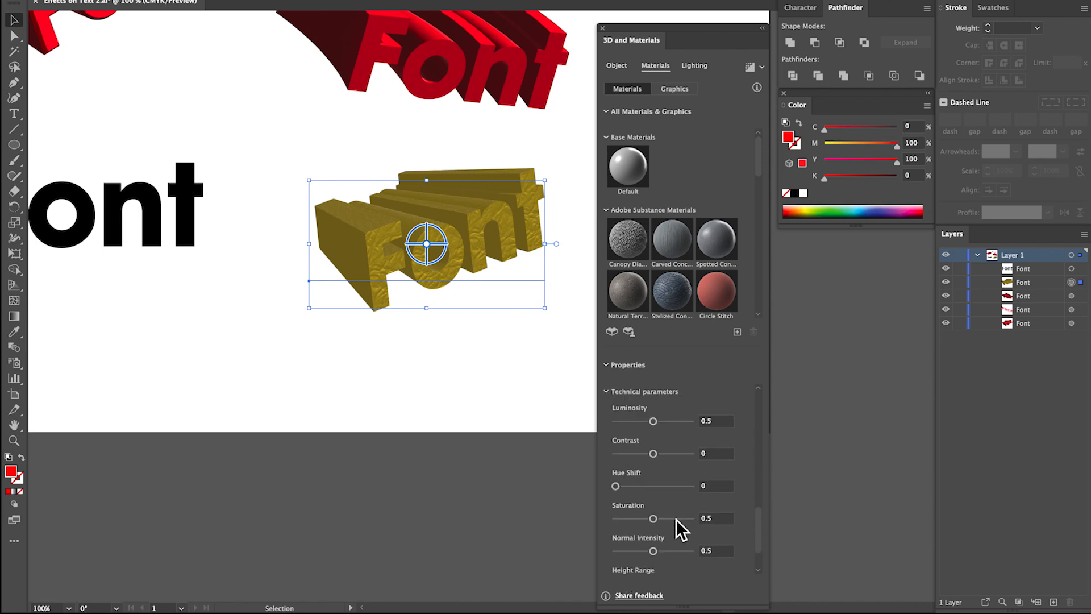
pyautogui.moveTo(657, 421)
pyautogui.mouseDown()
pyautogui.moveTo(667, 424)
pyautogui.moveTo(639, 427)
pyautogui.moveTo(668, 424)
pyautogui.mouseUp()
pyautogui.hotkey('ctrl', 'z')
pyautogui.hotkey('ctrl', 'z')
pyautogui.scroll(-2, 703, 433)
pyautogui.scroll(6, 692, 450)
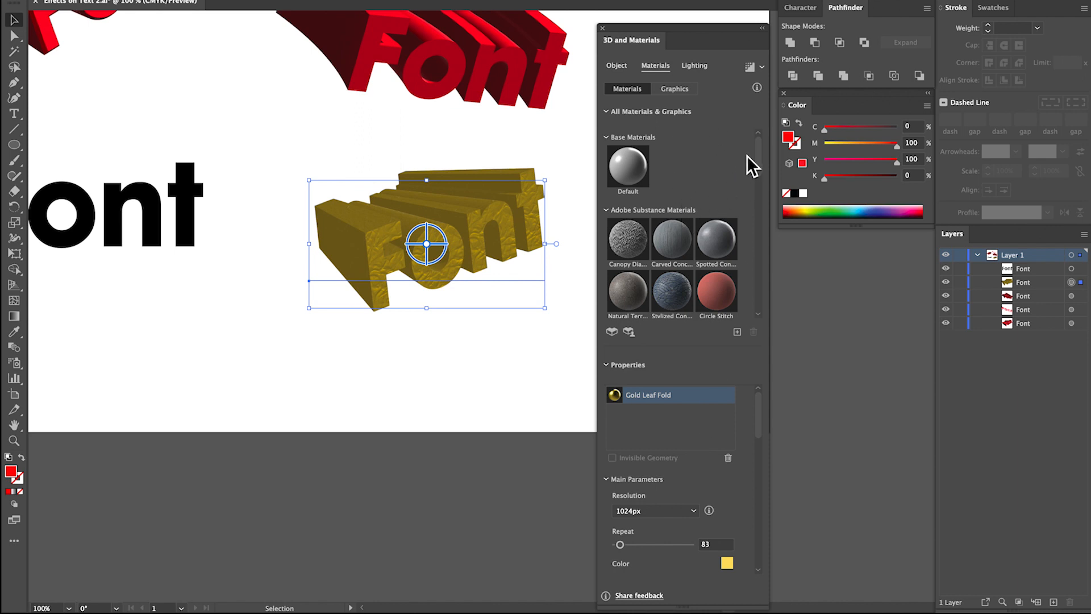
# Try the Diffuse, Top Left, Right and Standard lighting presets on the gold text.
pyautogui.click(695, 67)
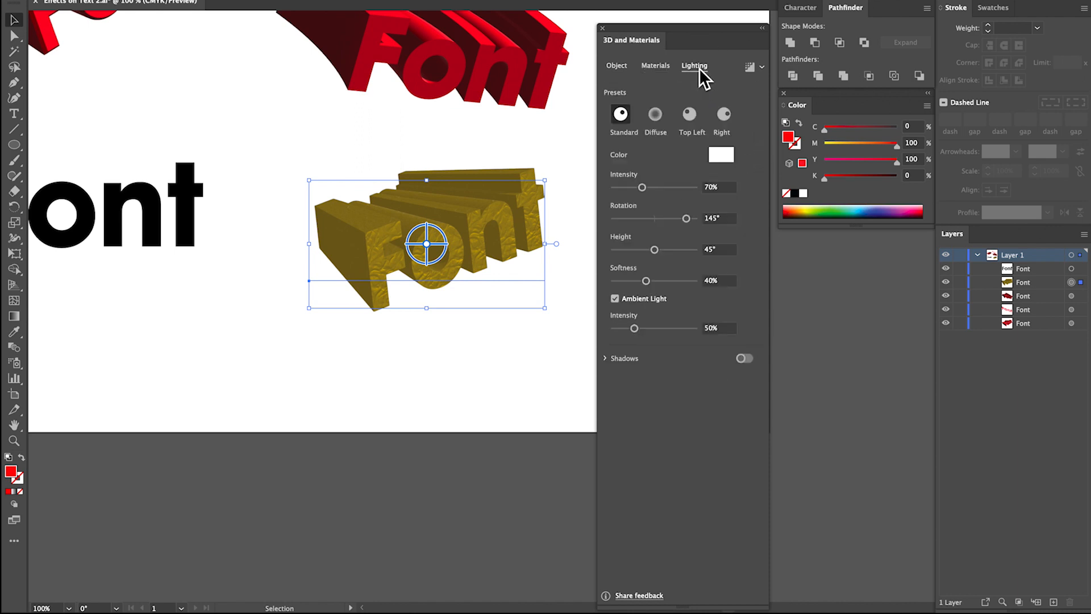
pyautogui.click(660, 115)
pyautogui.click(621, 116)
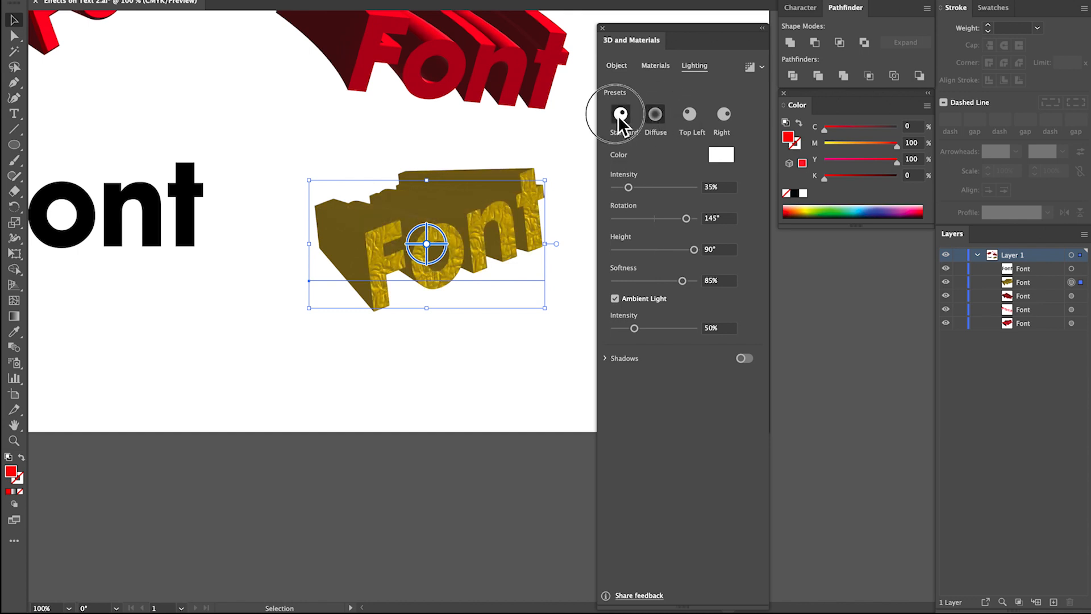
pyautogui.click(655, 115)
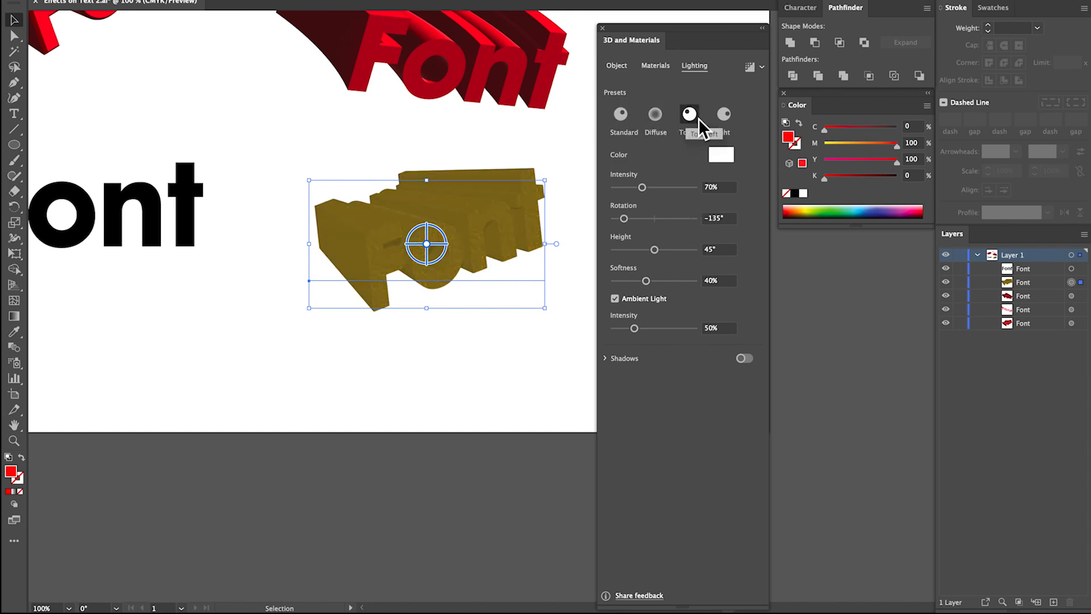
pyautogui.click(724, 114)
pyautogui.click(629, 121)
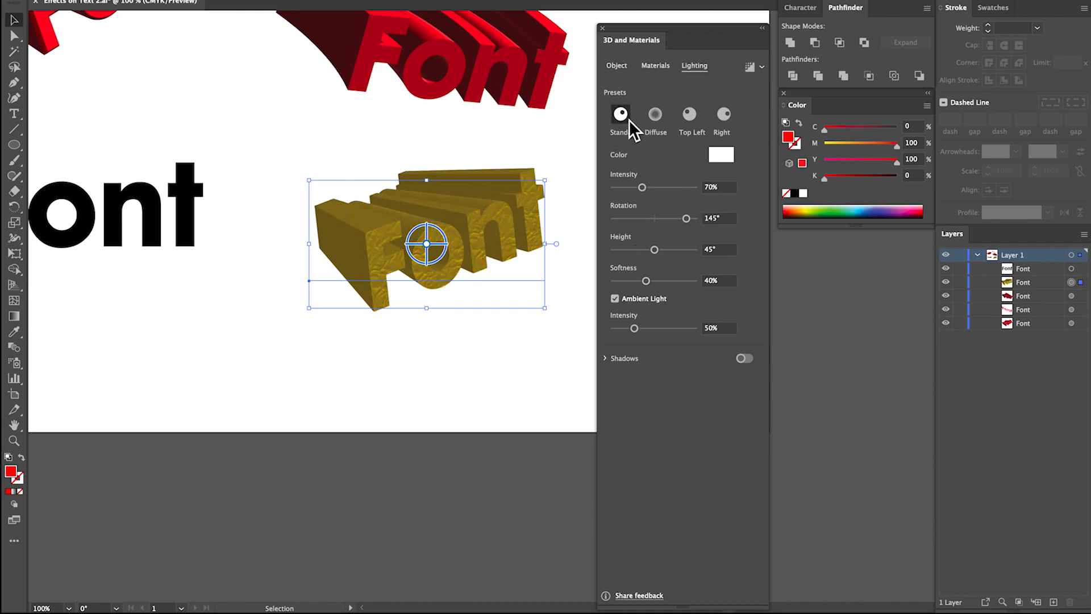
# Compare the Diffuse, Standard and Top Left presets once more and apply the Right lighting preset to the gold text.
pyautogui.click(690, 114)
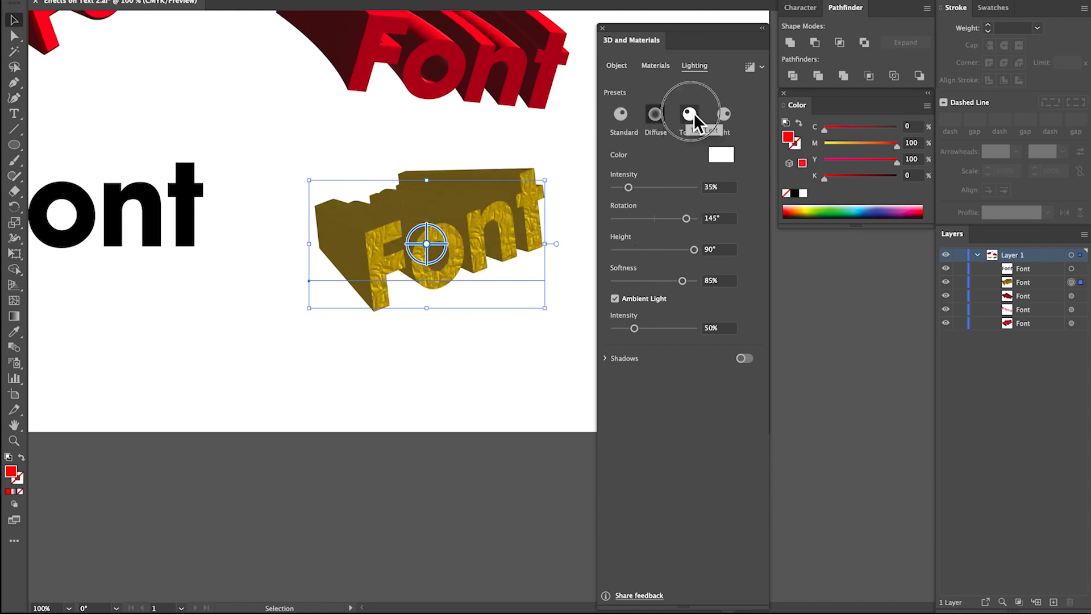
pyautogui.click(723, 114)
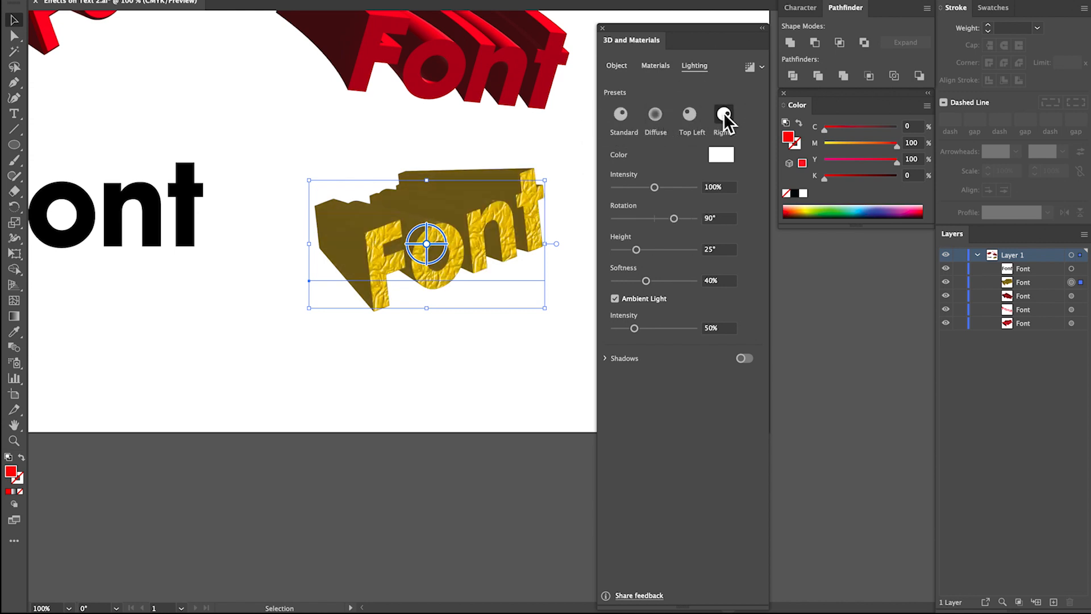
pyautogui.click(619, 114)
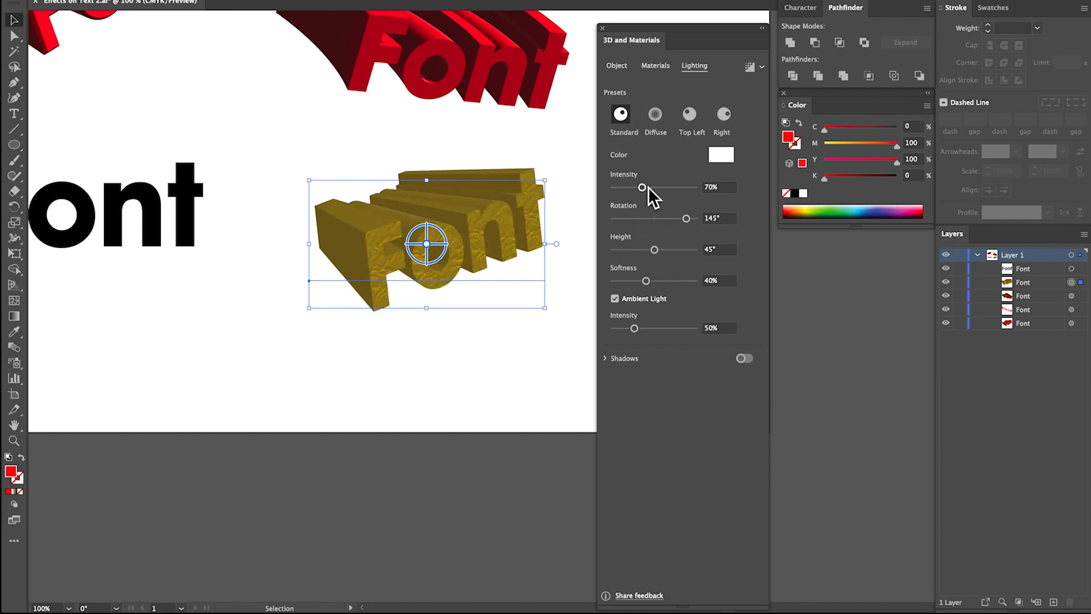
pyautogui.click(689, 114)
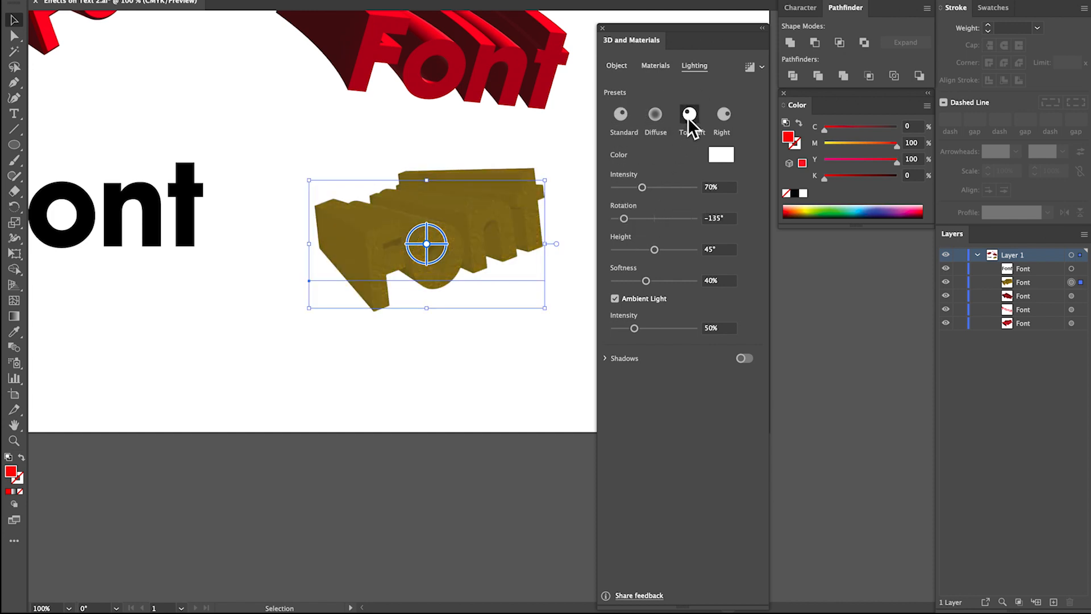
pyautogui.click(723, 114)
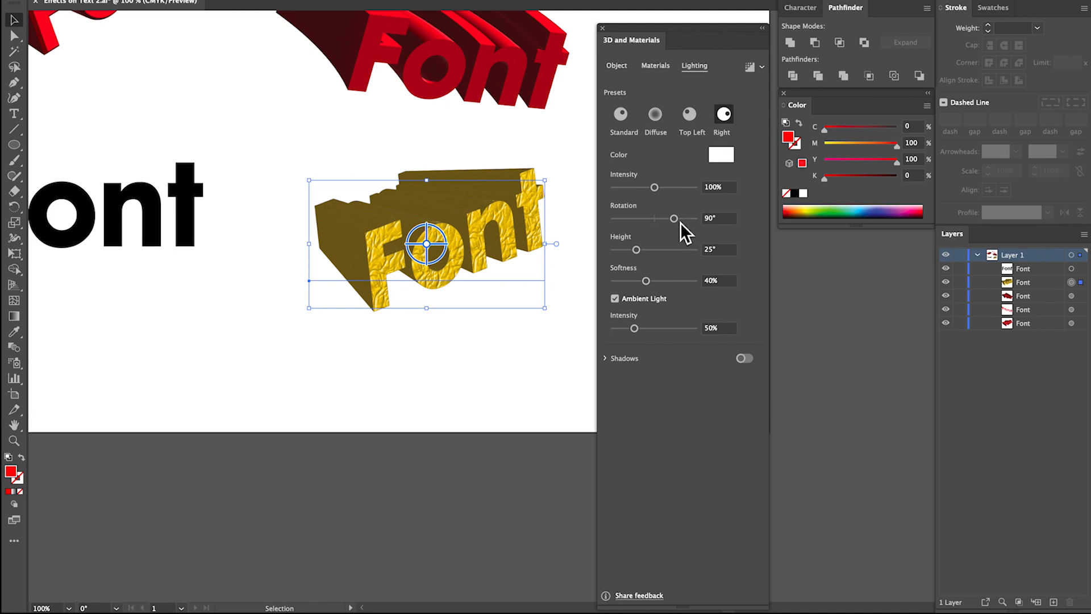
# Set the gold text's light to 102° rotation, 44° height and 36% softness, with ambient light on at 31% intensity.
pyautogui.moveTo(675, 220)
pyautogui.mouseDown()
pyautogui.moveTo(683, 222)
pyautogui.moveTo(646, 251)
pyautogui.moveTo(674, 251)
pyautogui.moveTo(654, 251)
pyautogui.moveTo(663, 279)
pyautogui.moveTo(632, 281)
pyautogui.moveTo(660, 281)
pyautogui.moveTo(643, 282)
pyautogui.mouseUp()
pyautogui.click(617, 301)
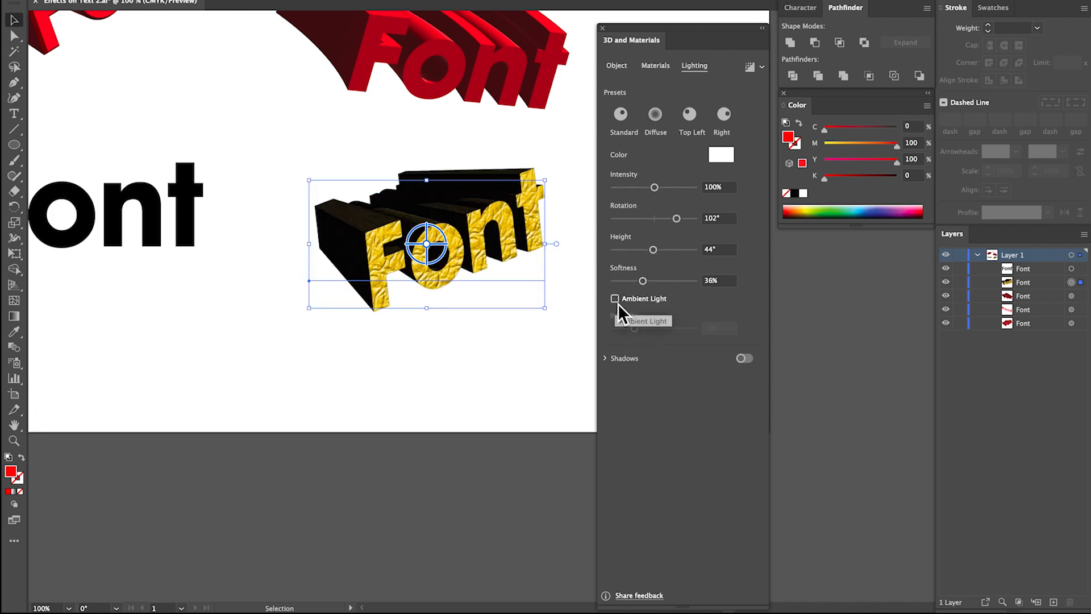
pyautogui.click(616, 300)
pyautogui.click(616, 300)
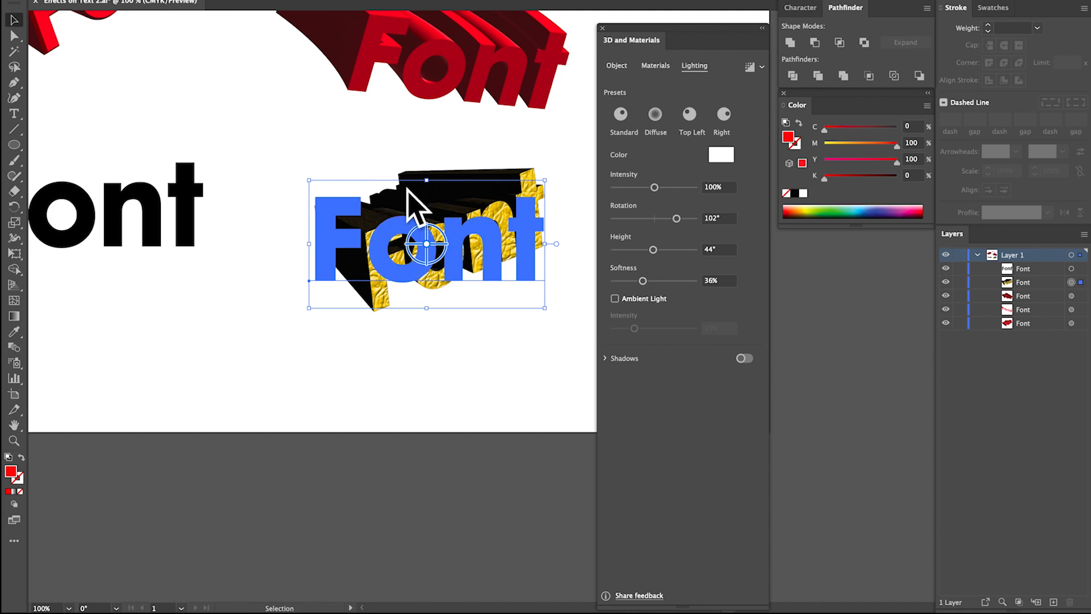
pyautogui.click(615, 300)
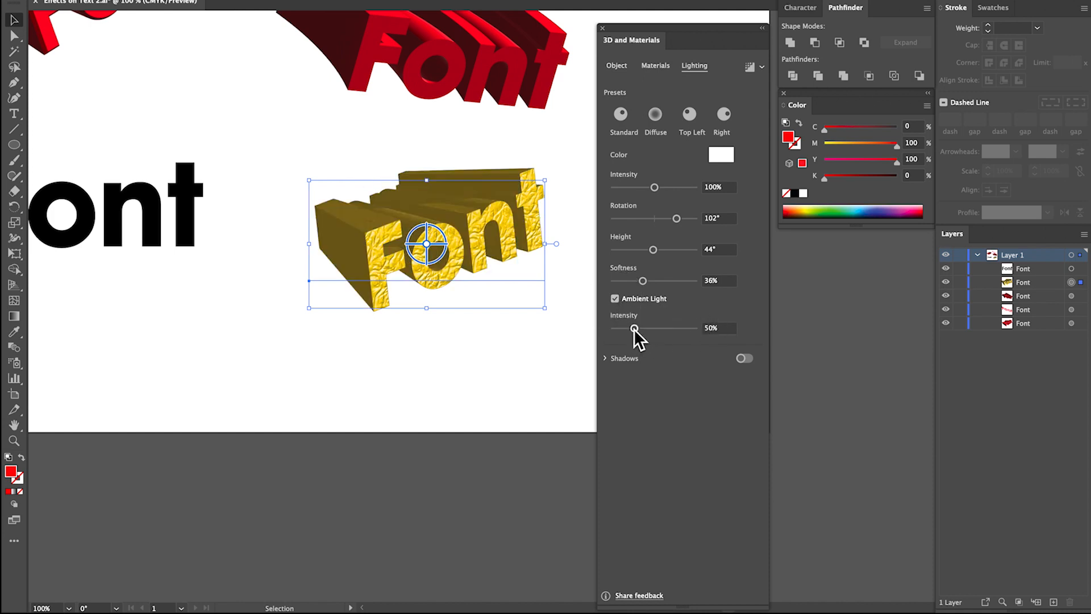
pyautogui.moveTo(634, 329)
pyautogui.mouseDown()
pyautogui.moveTo(667, 332)
pyautogui.moveTo(627, 330)
pyautogui.mouseUp()
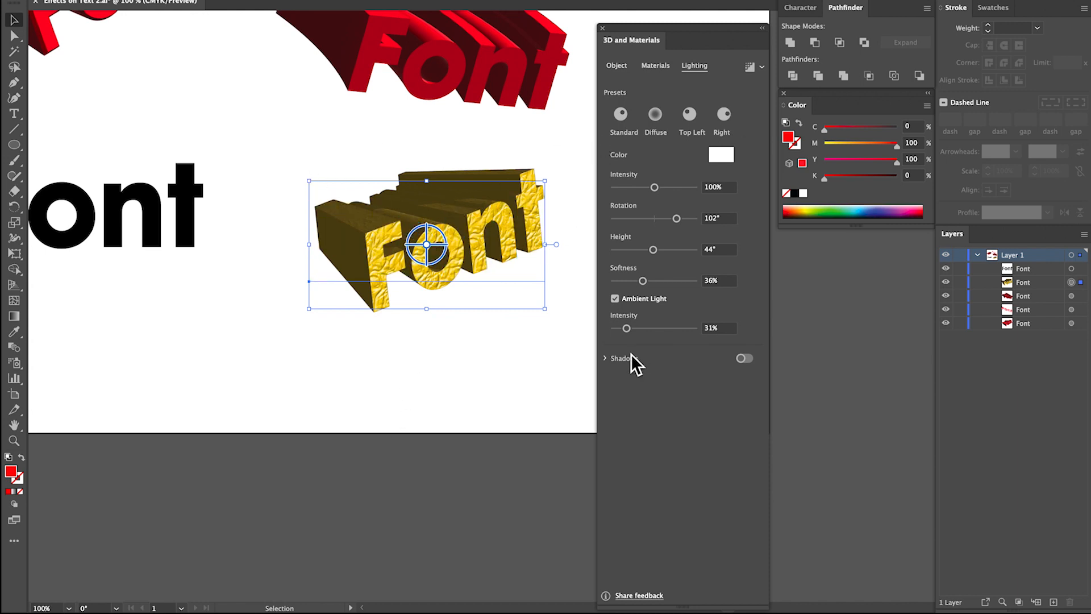
# Turn on a shadow behind the gold text with 3% distance from object and 400% shadow bounds, and deselect the text.
pyautogui.click(745, 359)
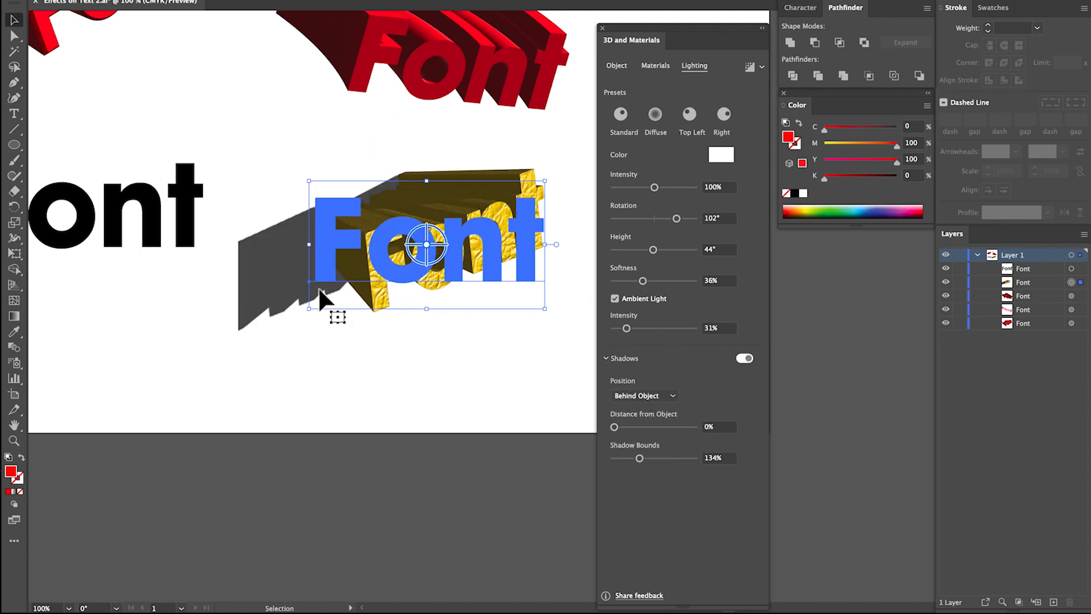
pyautogui.moveTo(619, 429); pyautogui.dragTo(711, 461)
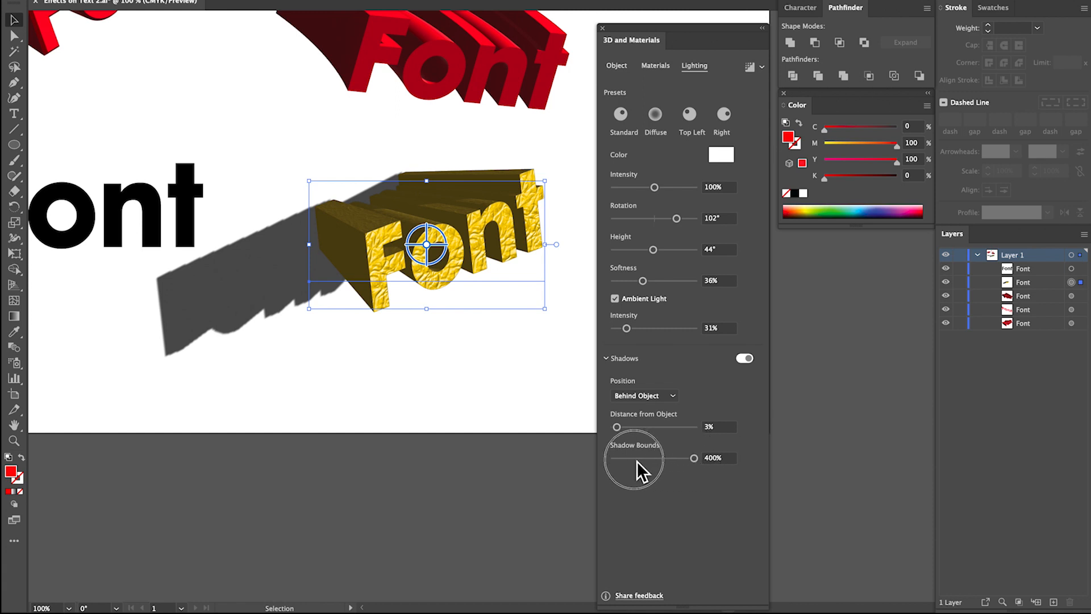
pyautogui.moveTo(661, 461); pyautogui.dragTo(714, 458)
pyautogui.moveTo(623, 27); pyautogui.dragTo(631, 21)
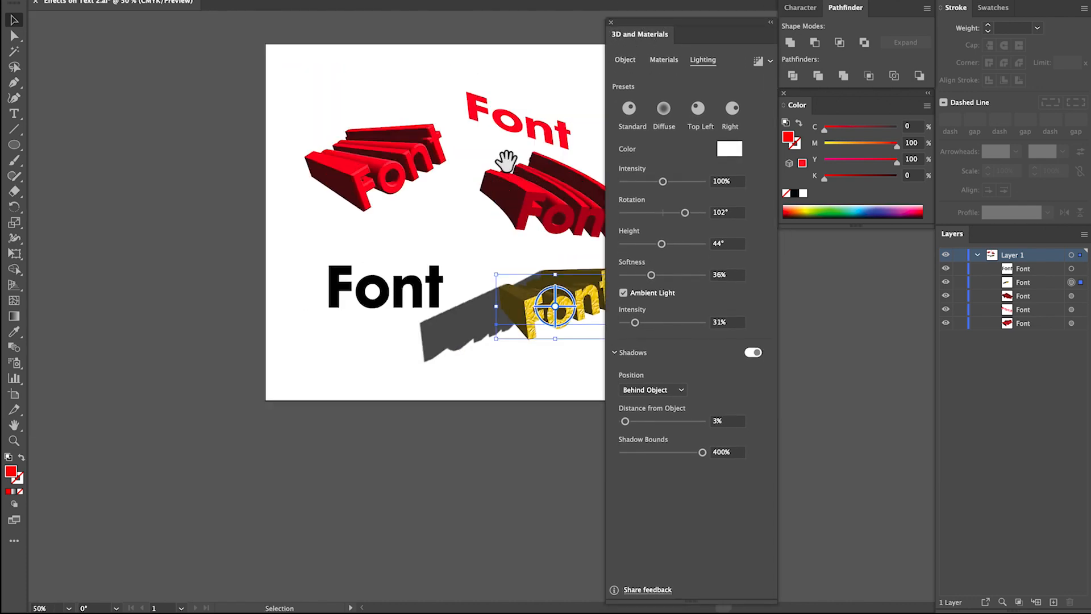
pyautogui.moveTo(508, 159); pyautogui.dragTo(414, 78)
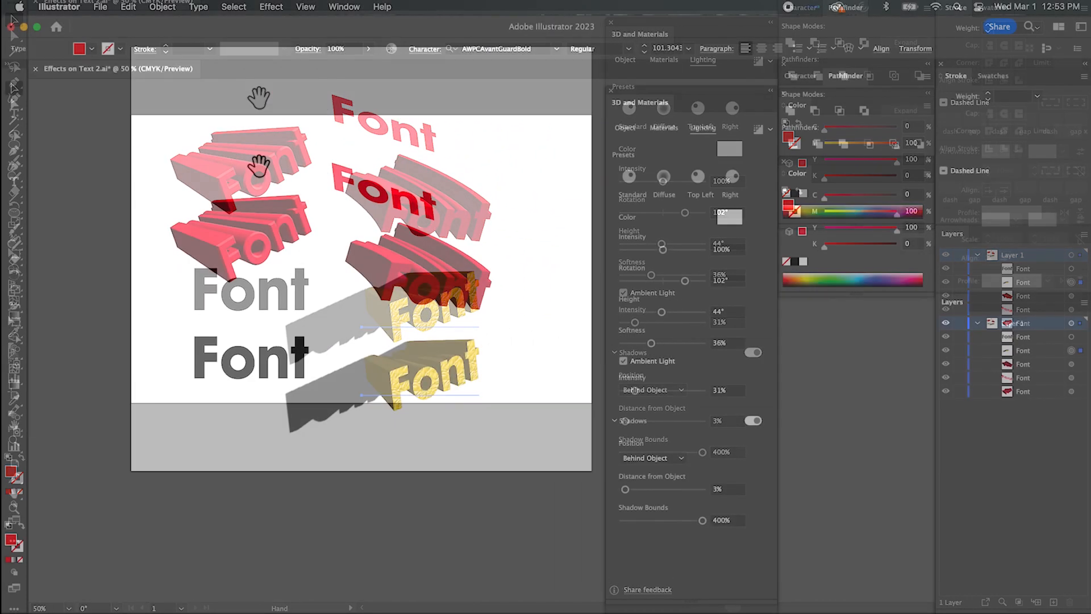
pyautogui.moveTo(165, 158); pyautogui.dragTo(464, 407)
pyautogui.click(506, 324)
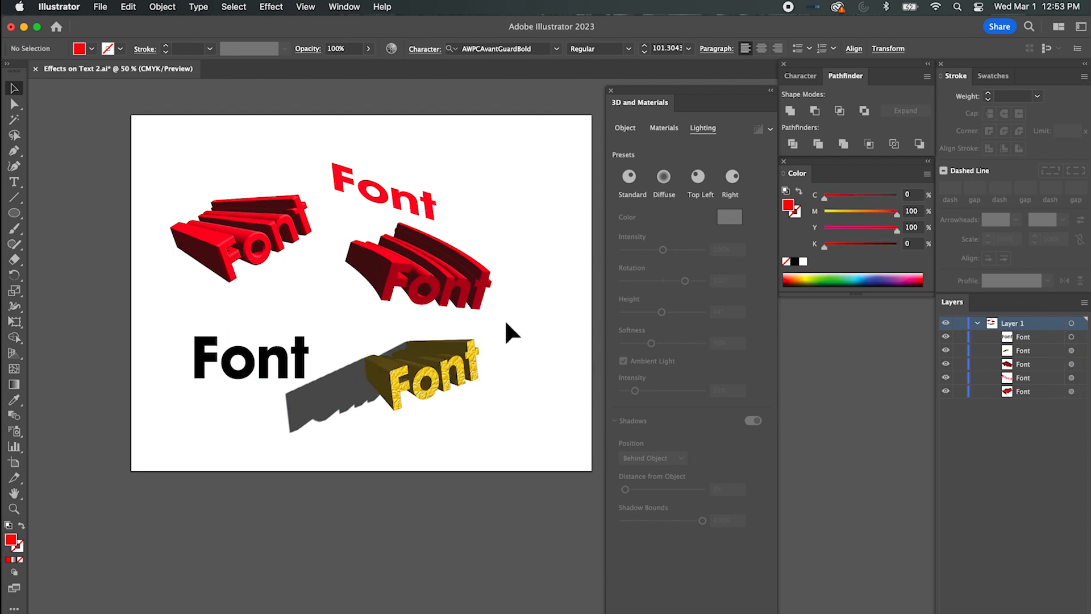
# Move the three red texts, the black text and the gold text up to clear the lower part of the artboard.
pyautogui.moveTo(232, 219); pyautogui.dragTo(198, 161)
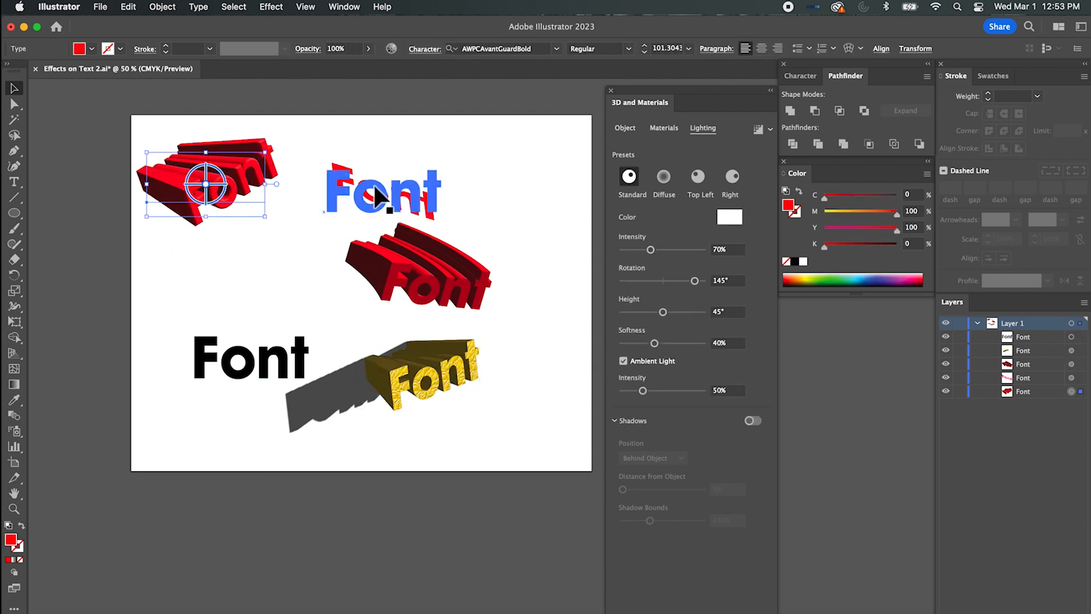
pyautogui.moveTo(376, 188); pyautogui.dragTo(347, 156)
pyautogui.moveTo(433, 284); pyautogui.dragTo(361, 255)
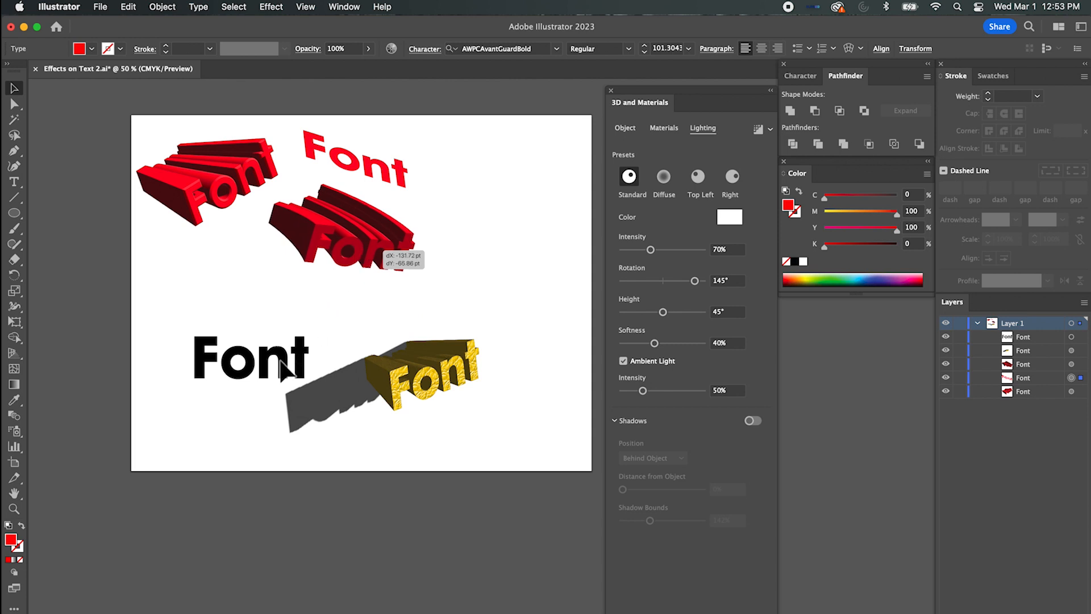
pyautogui.moveTo(284, 371); pyautogui.dragTo(239, 297)
pyautogui.moveTo(416, 376); pyautogui.dragTo(510, 170)
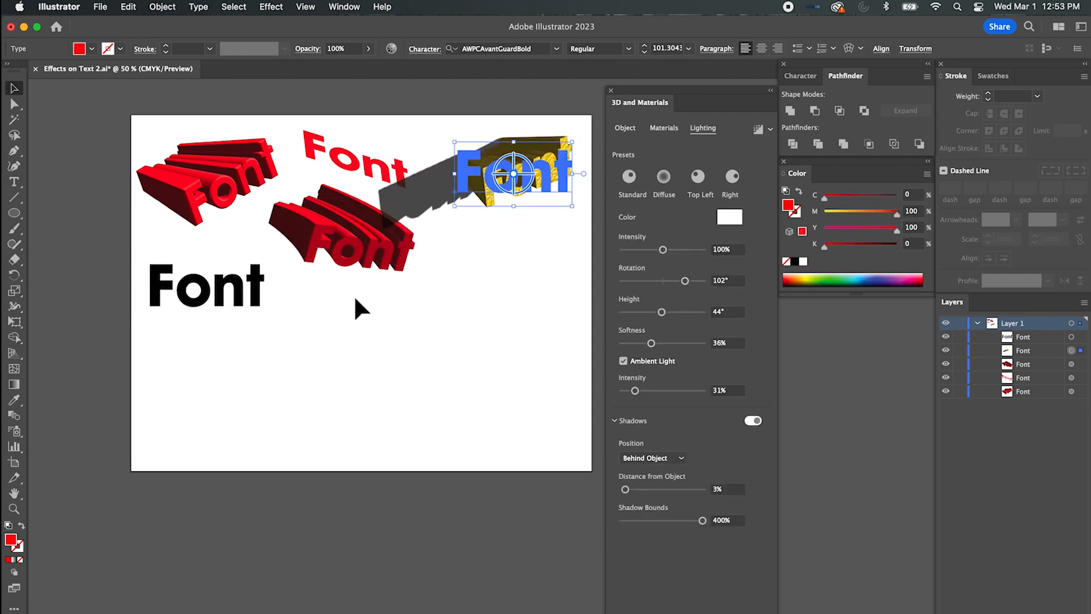
pyautogui.click(225, 320)
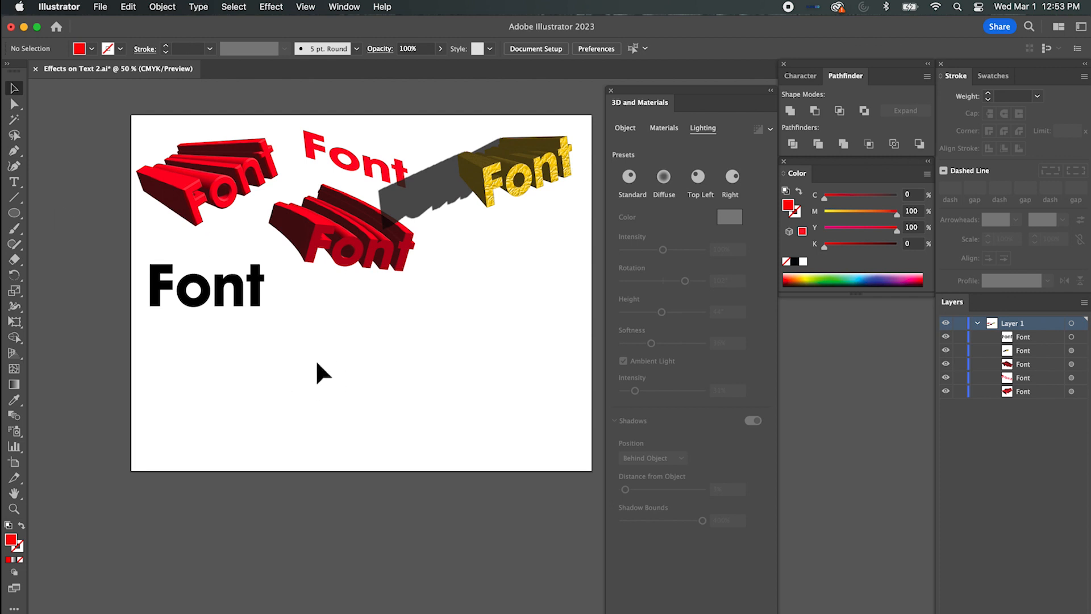
# Move the black "Font" text down and to the right into the empty lower area of the artboard.
pyautogui.press('super+plus')
pyautogui.moveTo(257, 304); pyautogui.dragTo(317, 345)
pyautogui.click(17, 181)
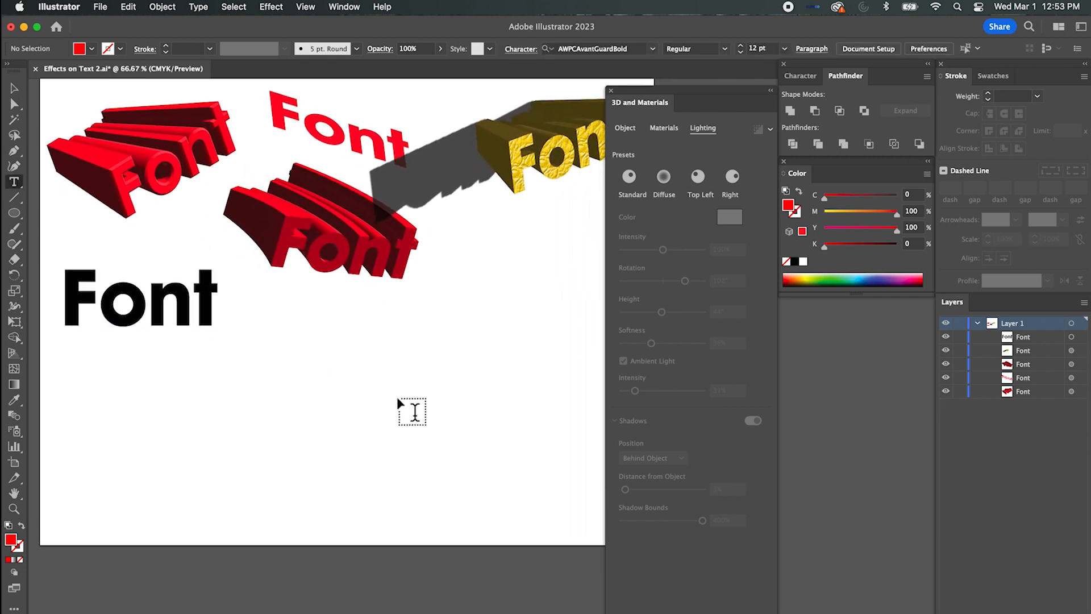
pyautogui.click(14, 88)
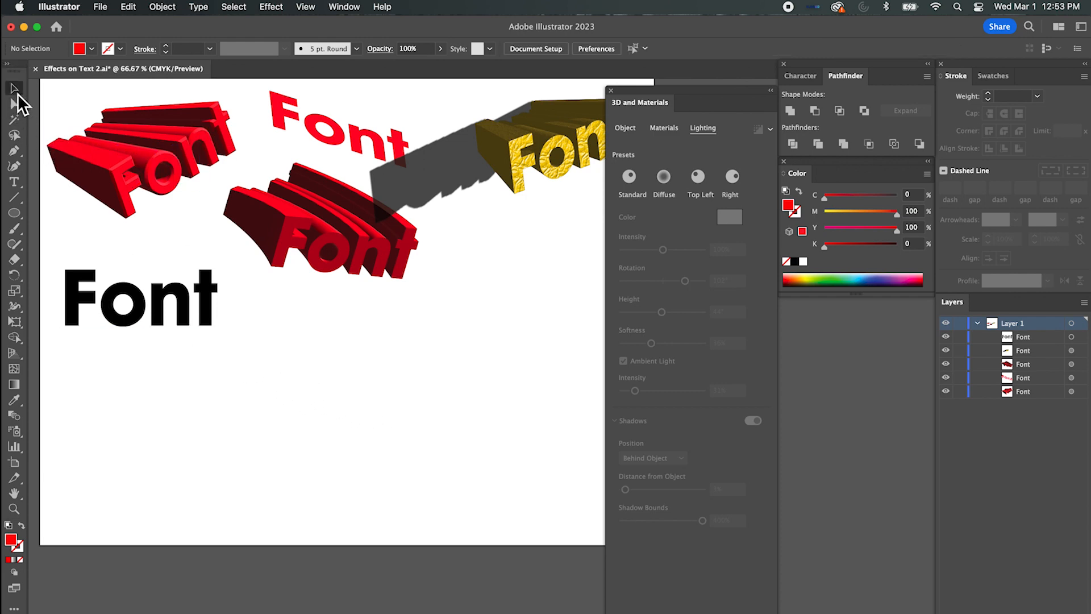
pyautogui.moveTo(157, 303); pyautogui.dragTo(282, 403)
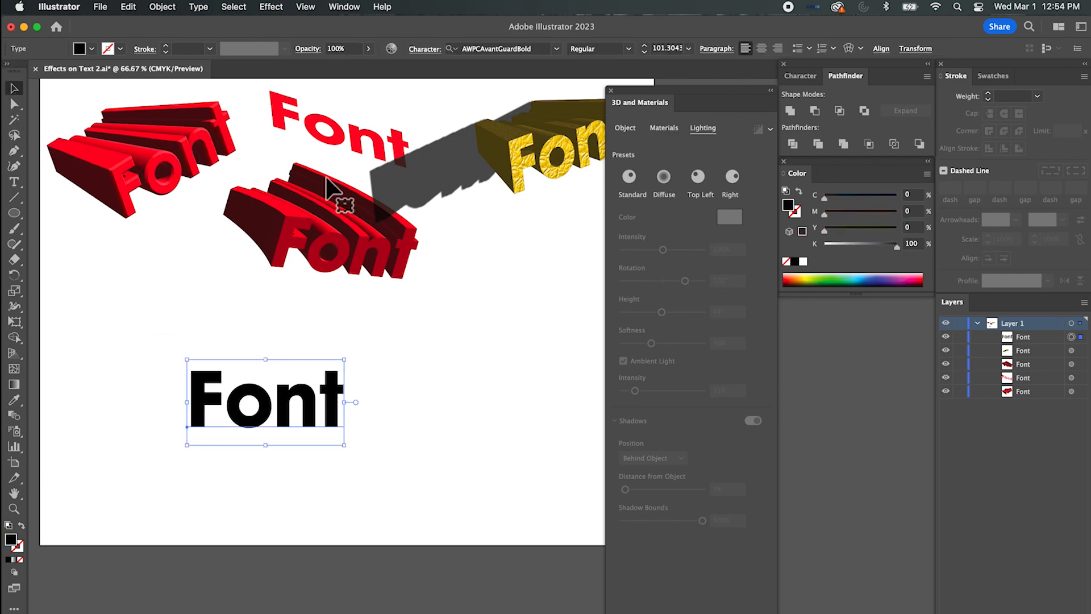
# Apply an Arc warp to the black "Font" text with 45% bend, -4% horizontal and -3% vertical distortion.
pyautogui.click(272, 7)
pyautogui.moveTo(334, 100)
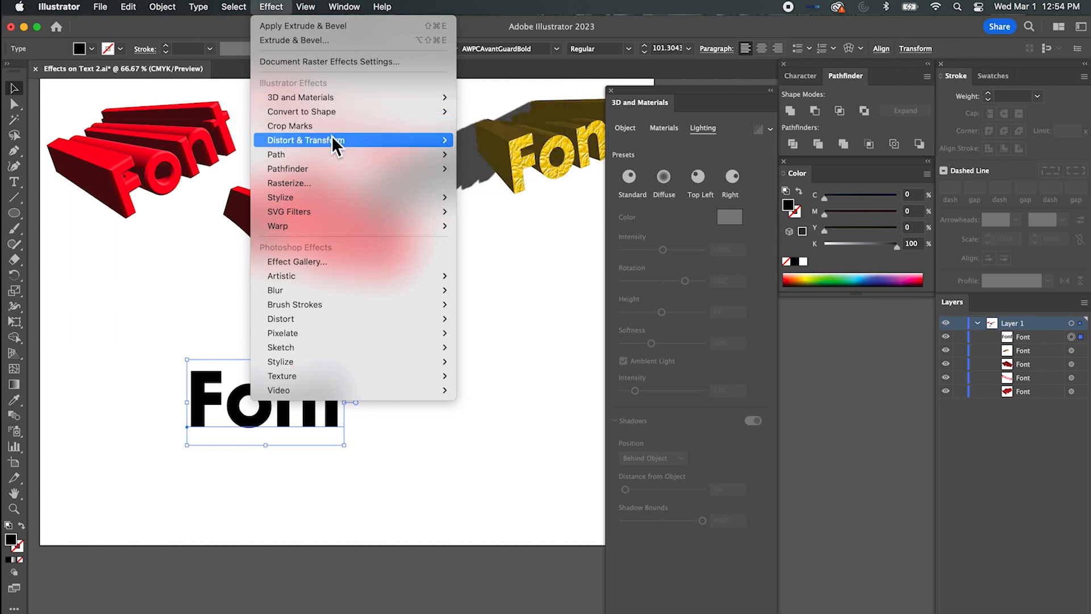
pyautogui.moveTo(317, 176)
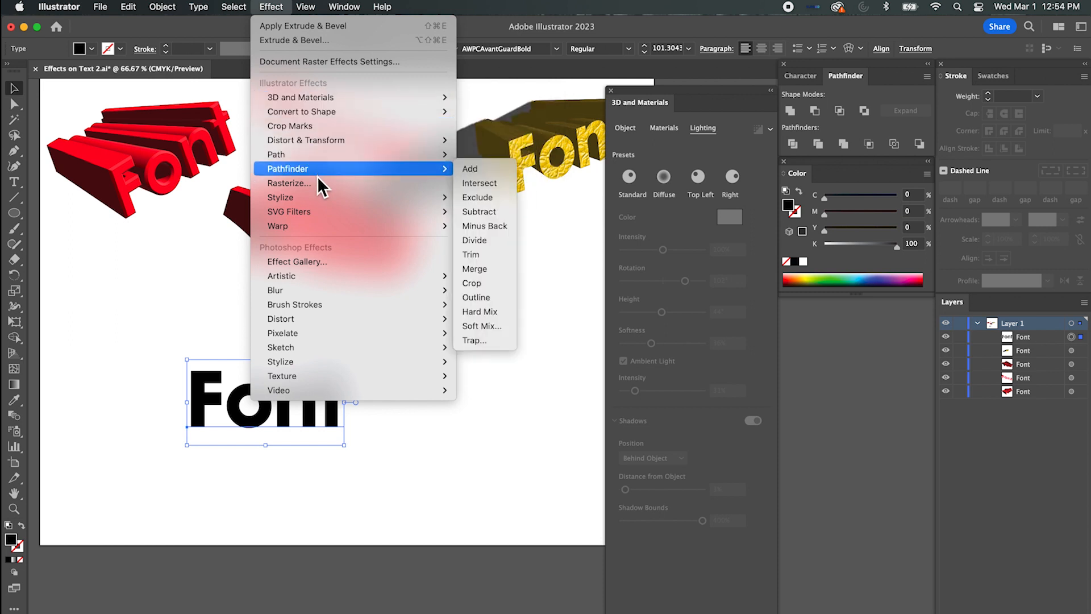
pyautogui.moveTo(311, 227)
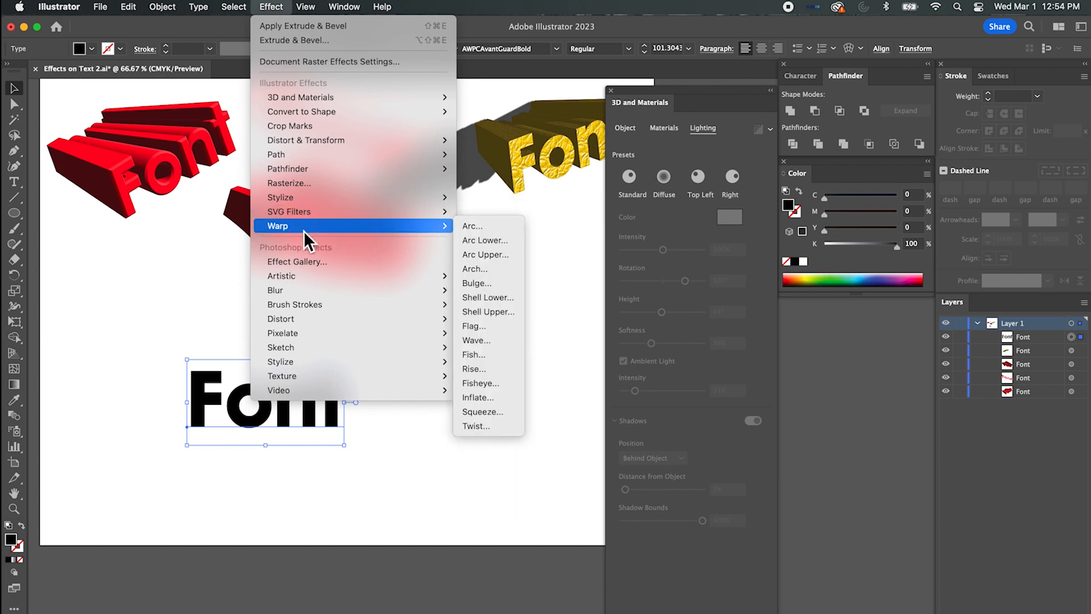
pyautogui.click(484, 226)
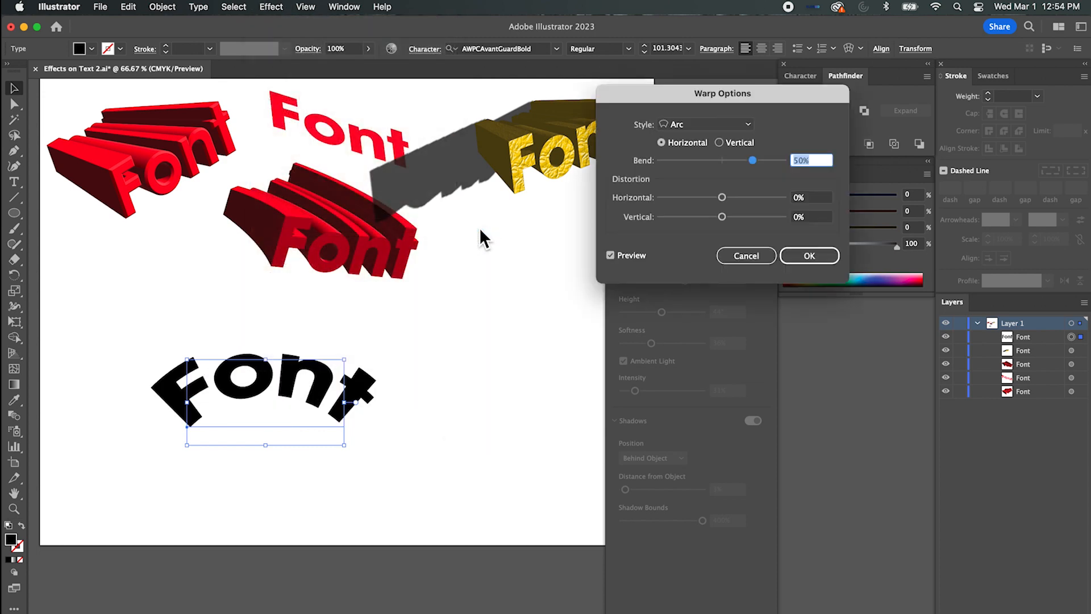
pyautogui.click(349, 366)
pyautogui.click(745, 125)
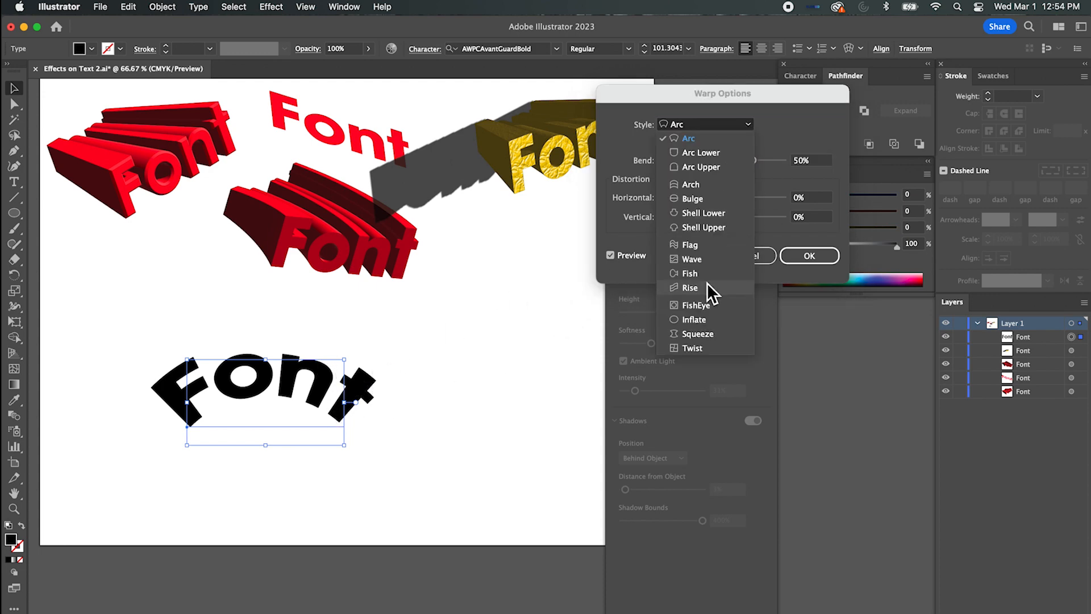
pyautogui.click(776, 118)
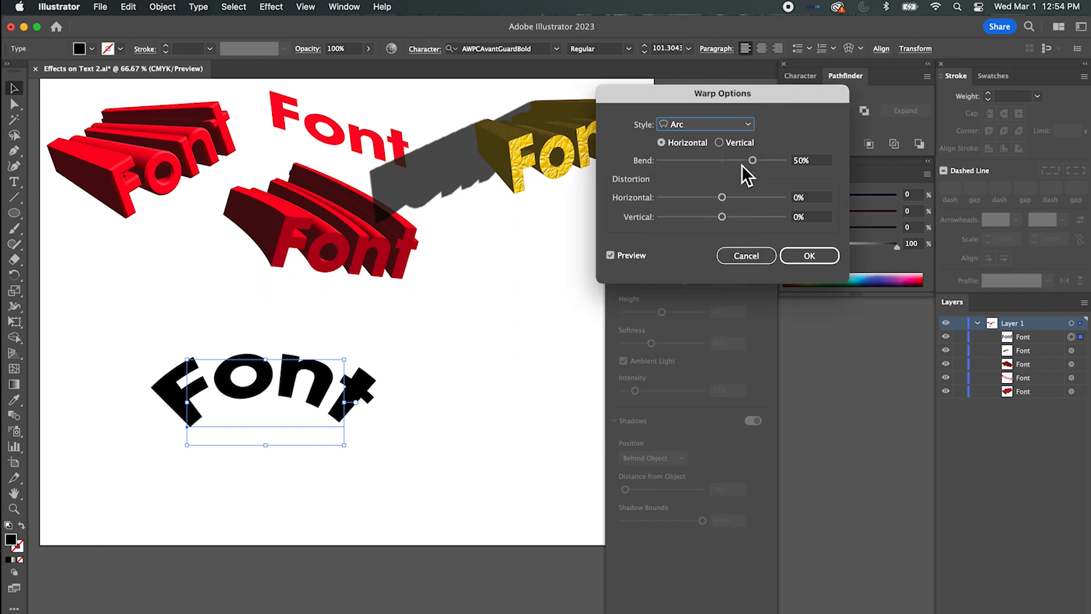
pyautogui.moveTo(756, 162); pyautogui.dragTo(724, 217)
# Try the Arc Lower warp style with 66% bend, 8% horizontal and 0% vertical distortion.
pyautogui.click(748, 125)
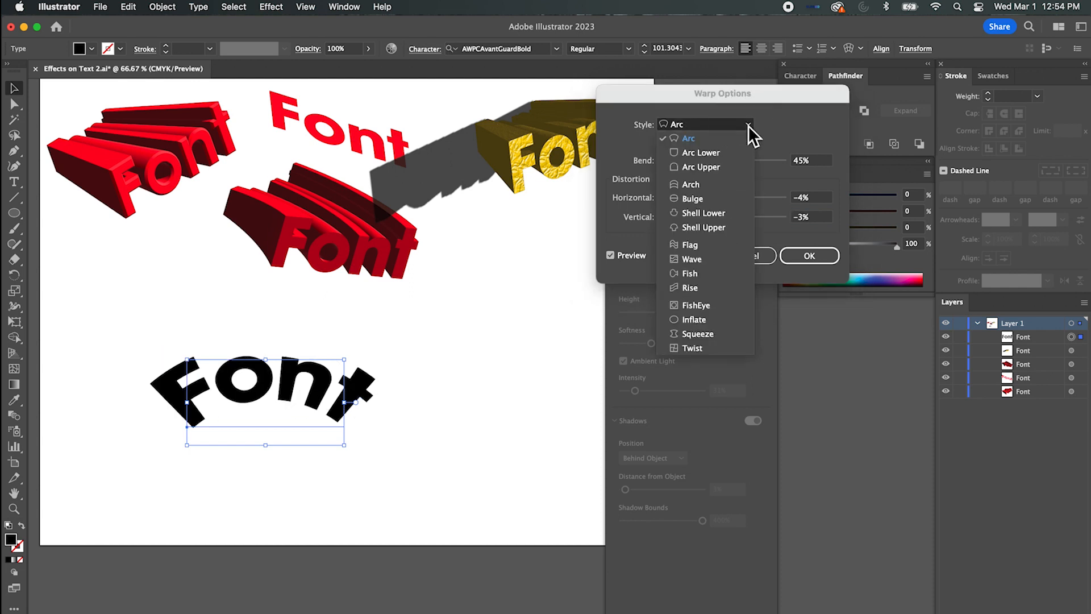
pyautogui.click(702, 152)
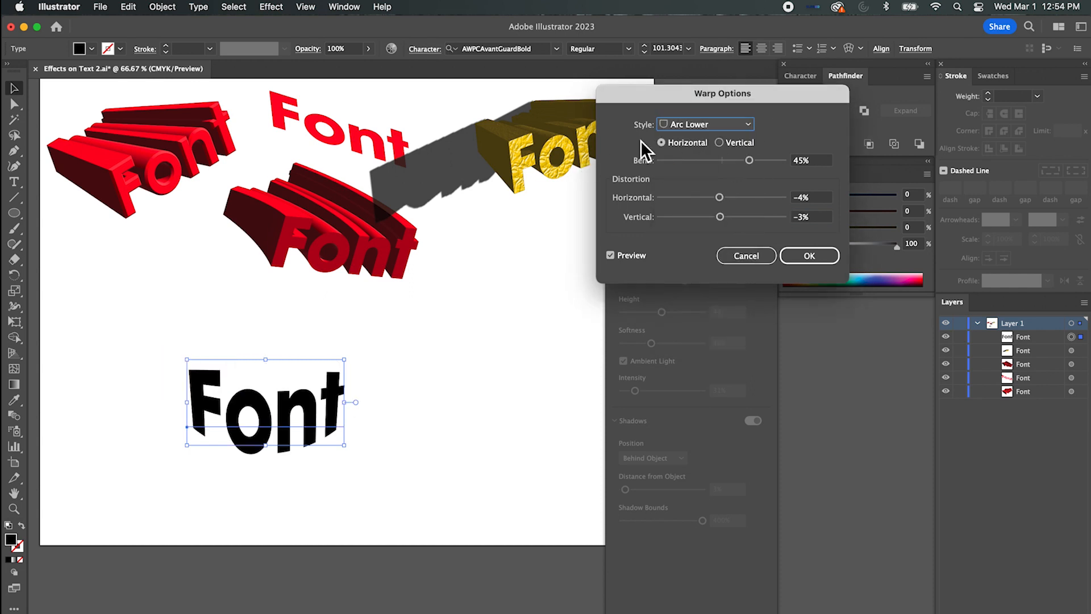
pyautogui.moveTo(755, 161); pyautogui.dragTo(764, 161)
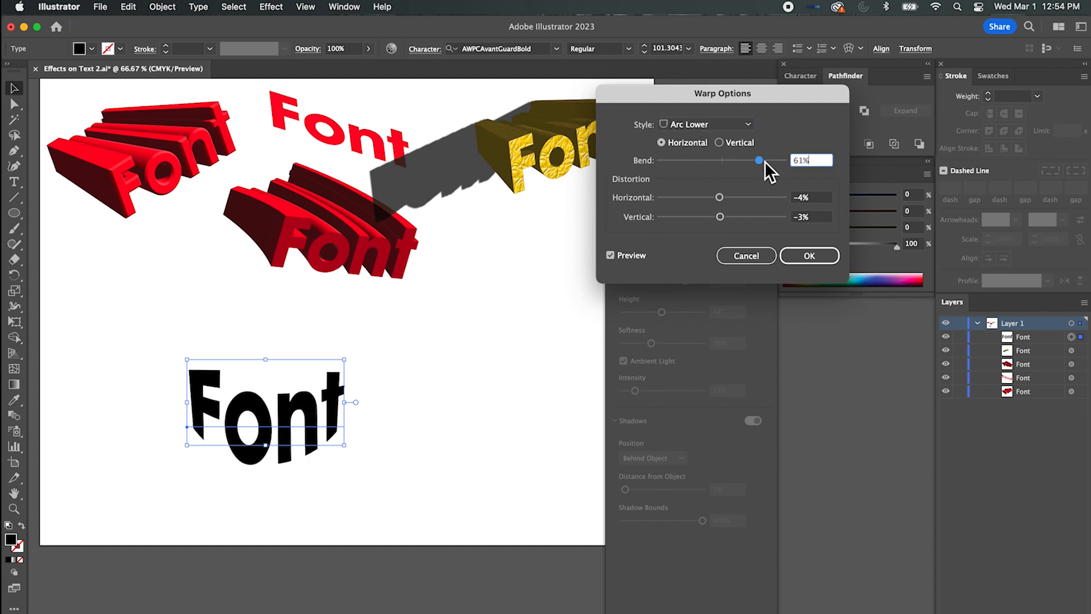
pyautogui.moveTo(720, 197)
pyautogui.mouseDown()
pyautogui.moveTo(691, 199)
pyautogui.moveTo(728, 198)
pyautogui.moveTo(751, 219)
pyautogui.moveTo(698, 221)
pyautogui.moveTo(721, 218)
pyautogui.mouseUp()
# Try the Arc Upper warp style with -59% bend and 0% horizontal distortion.
pyautogui.click(718, 125)
pyautogui.click(707, 167)
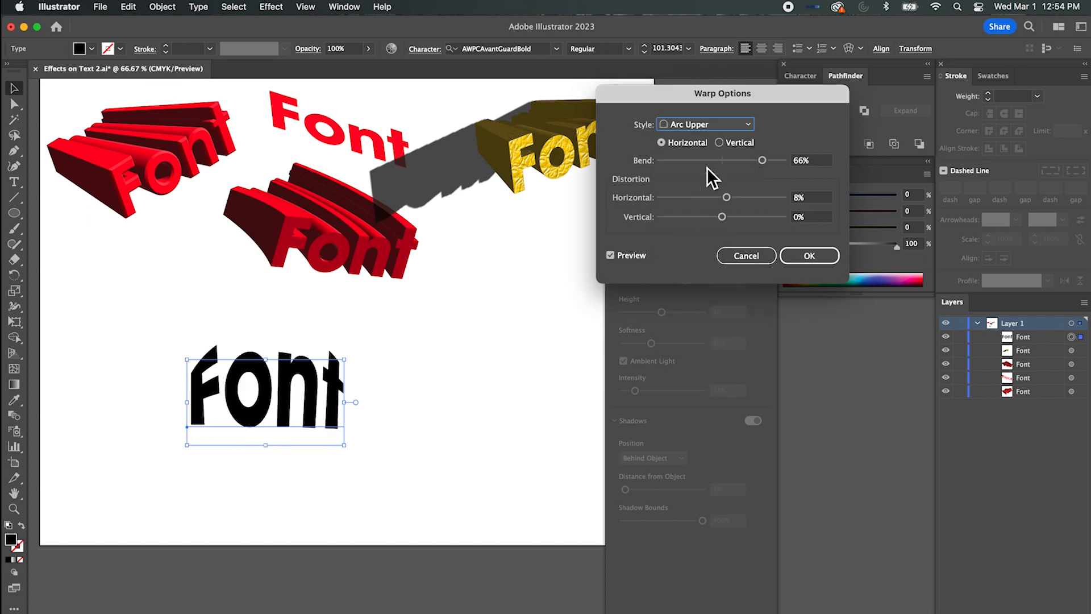
pyautogui.moveTo(755, 160); pyautogui.dragTo(686, 162)
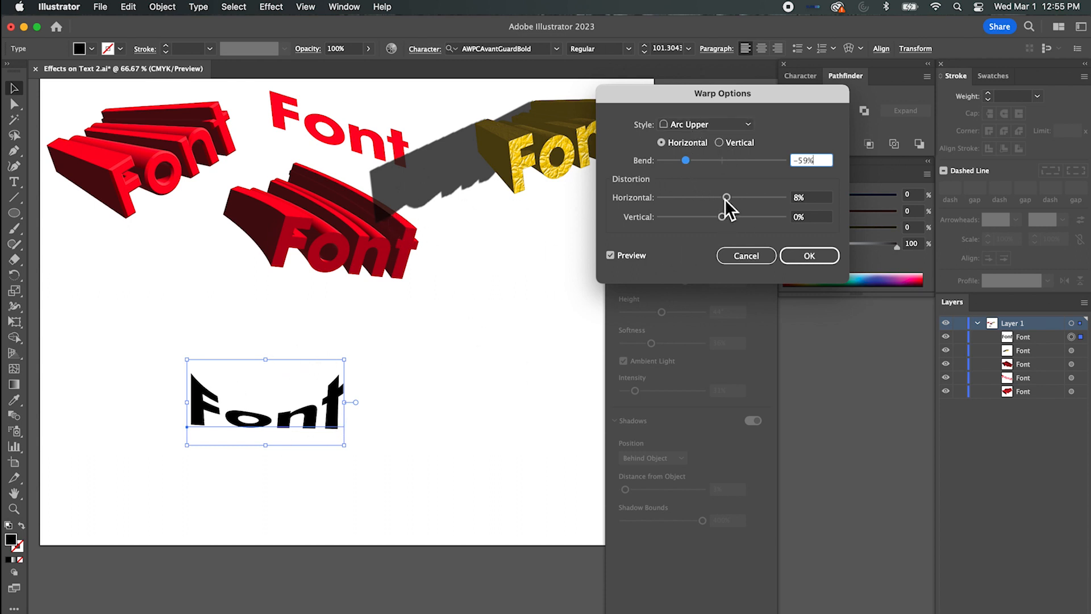
pyautogui.moveTo(725, 199); pyautogui.dragTo(729, 200)
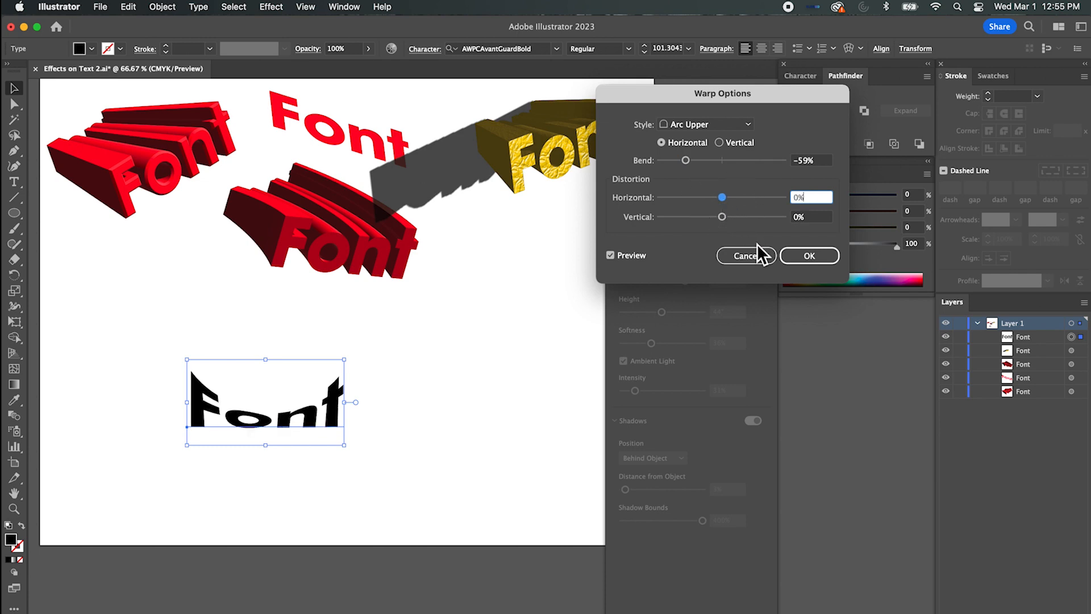
# Try the Bulge and Shell Lower warp styles on the black text, setting the bend to 55%.
pyautogui.click(731, 121)
pyautogui.click(715, 196)
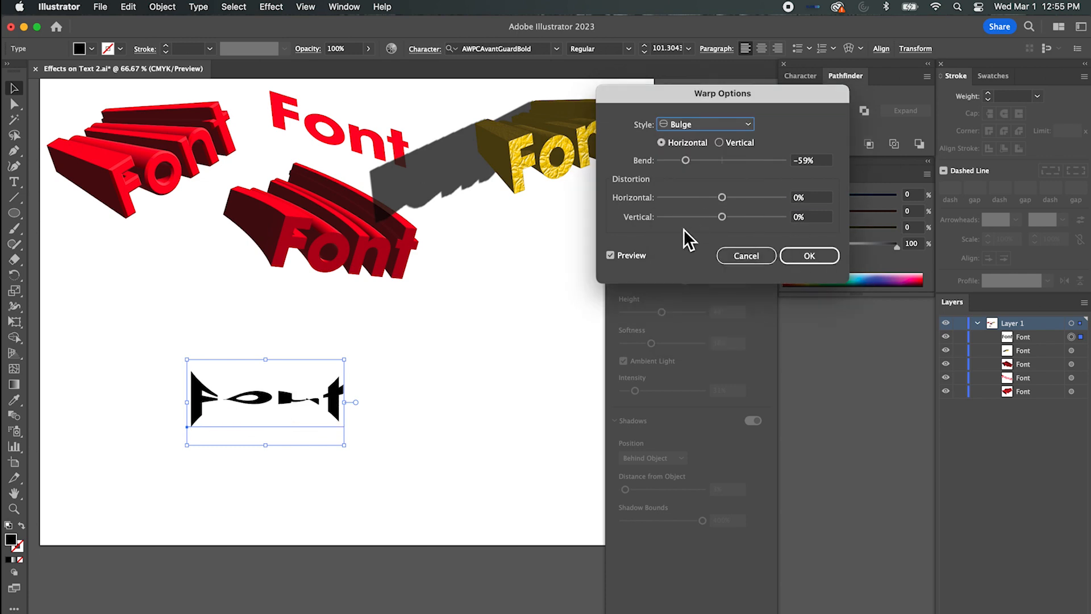
pyautogui.moveTo(690, 162); pyautogui.dragTo(756, 162)
pyautogui.click(744, 125)
pyautogui.click(712, 212)
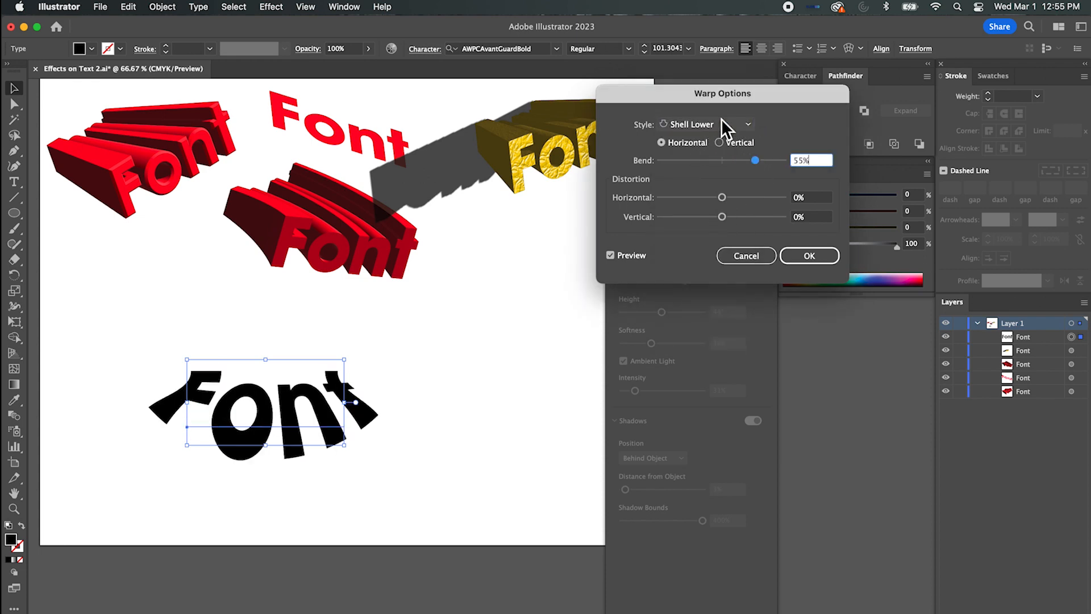
# Try the Shell Upper warp style with the bend set to 31%.
pyautogui.click(732, 124)
pyautogui.click(702, 225)
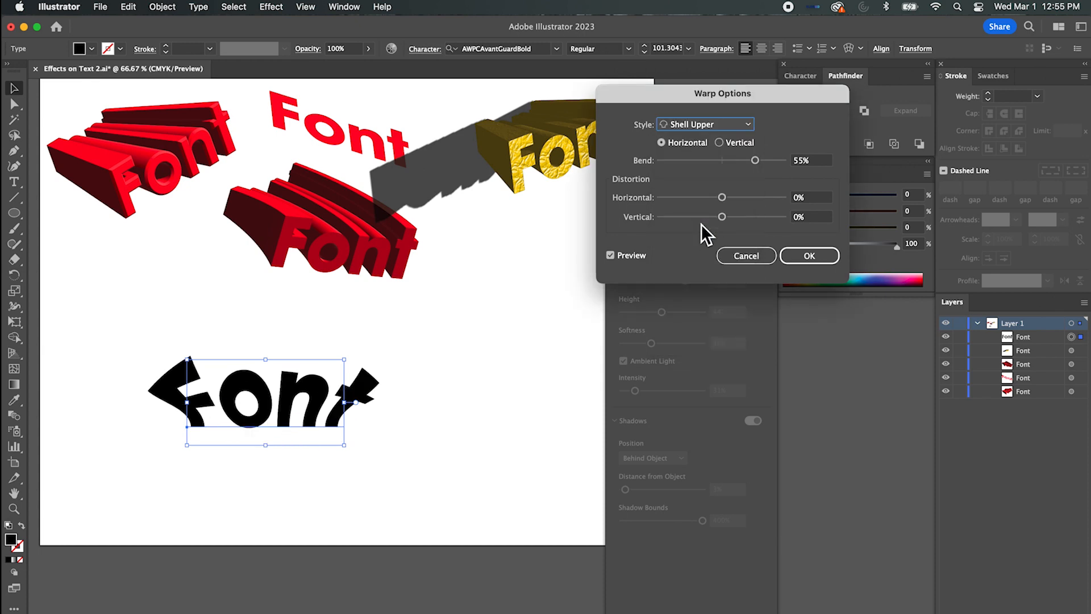
pyautogui.moveTo(756, 161)
pyautogui.mouseDown()
pyautogui.moveTo(694, 166)
pyautogui.moveTo(743, 165)
pyautogui.mouseUp()
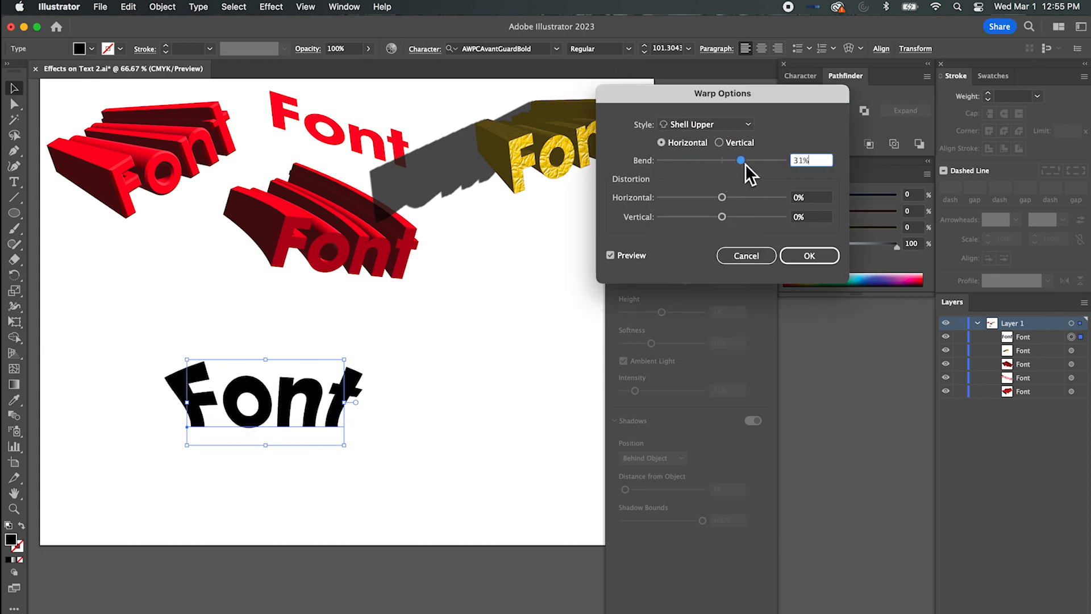
# Try the Flag warp style, followed by Wave with 58% bend and -39% horizontal distortion.
pyautogui.click(720, 126)
pyautogui.click(703, 245)
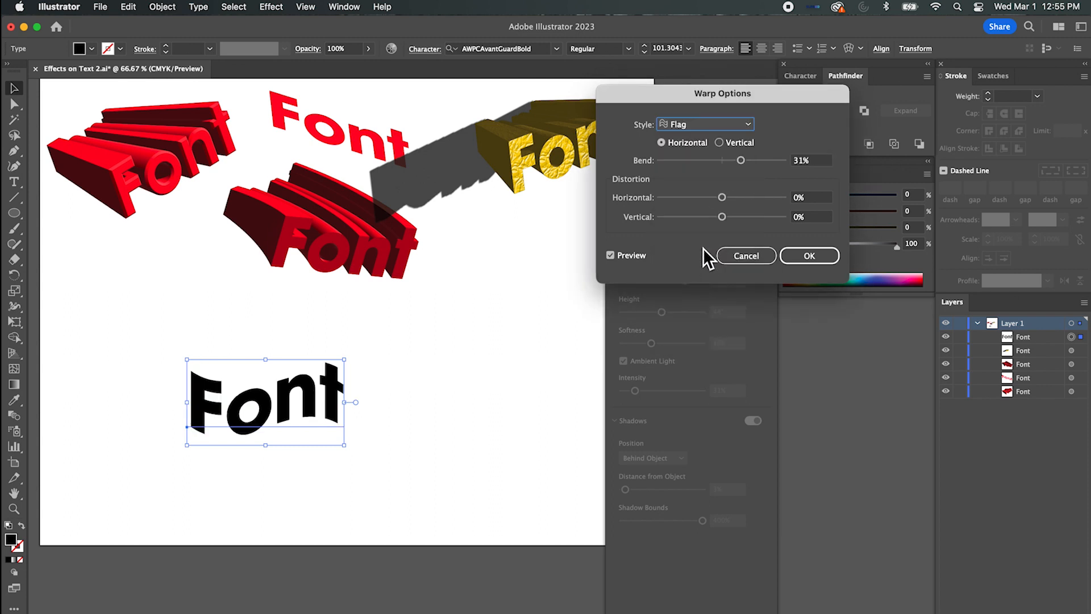
pyautogui.click(722, 124)
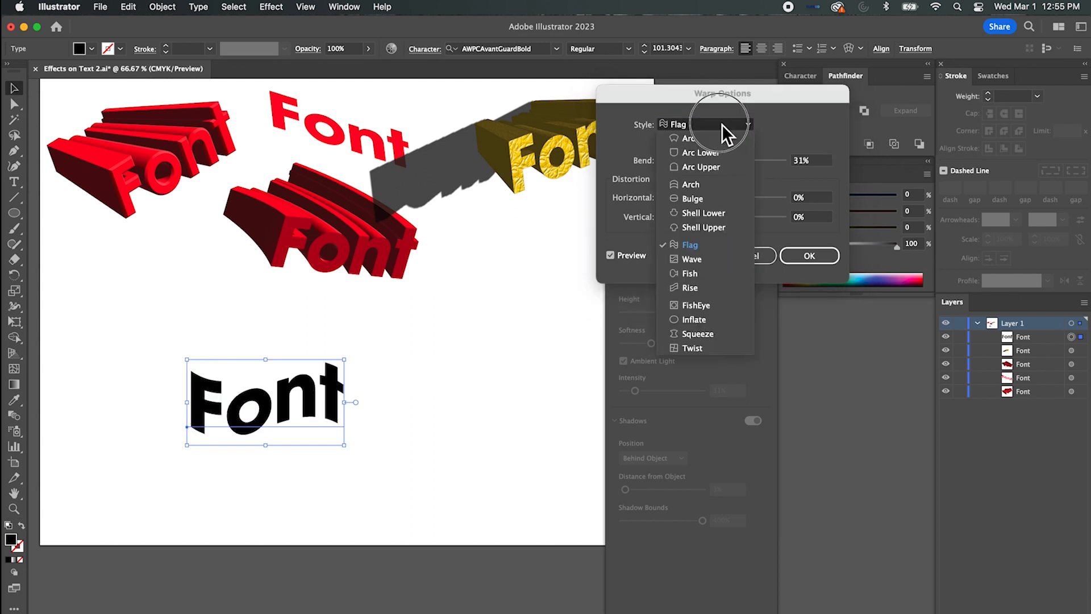
pyautogui.click(721, 259)
pyautogui.moveTo(741, 160); pyautogui.dragTo(762, 159)
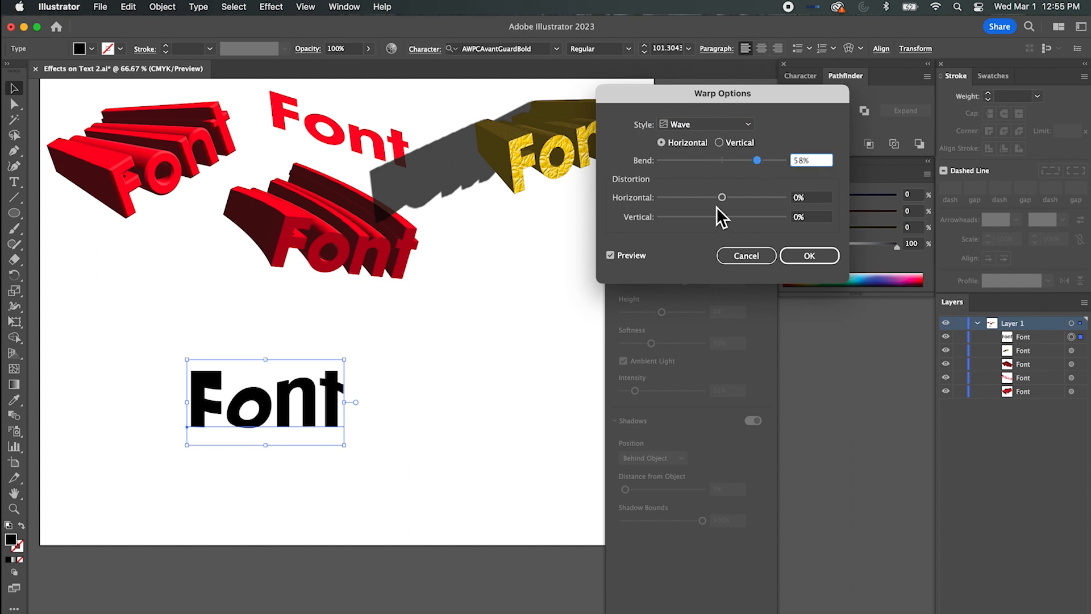
pyautogui.moveTo(722, 197); pyautogui.dragTo(701, 200)
# Try the Rise, Inflate and Squeeze warp styles on the black text, lowering the bend to -38%.
pyautogui.click(725, 124)
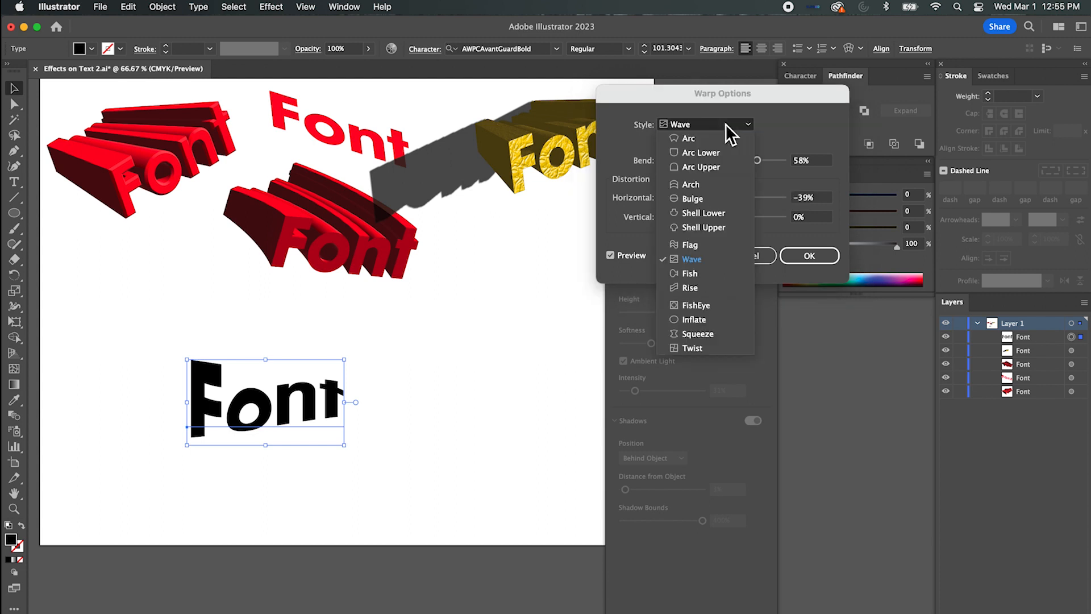
pyautogui.click(701, 290)
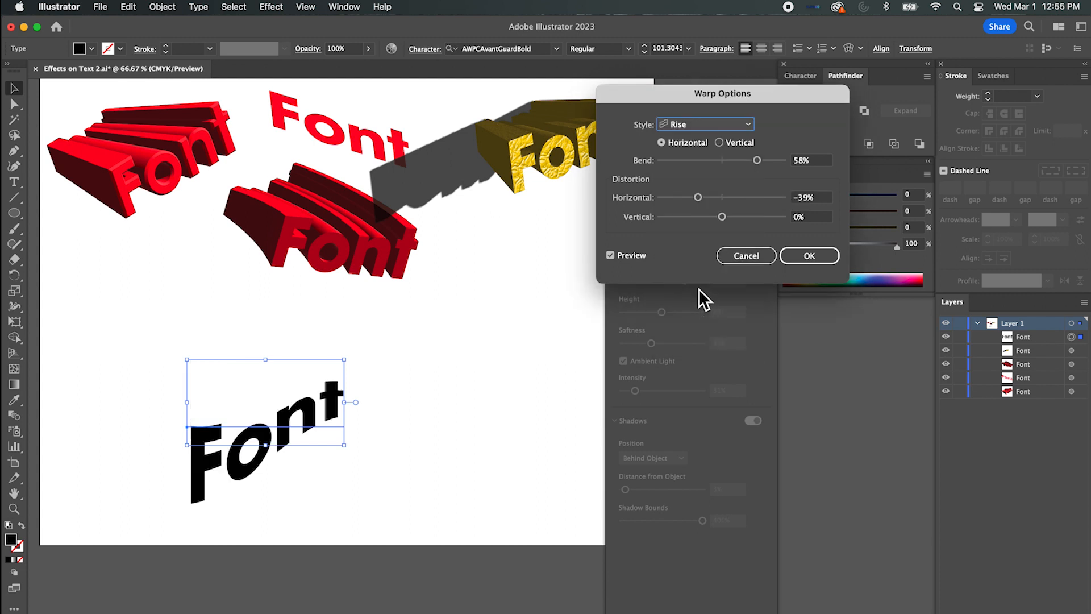
pyautogui.click(742, 130)
pyautogui.click(704, 318)
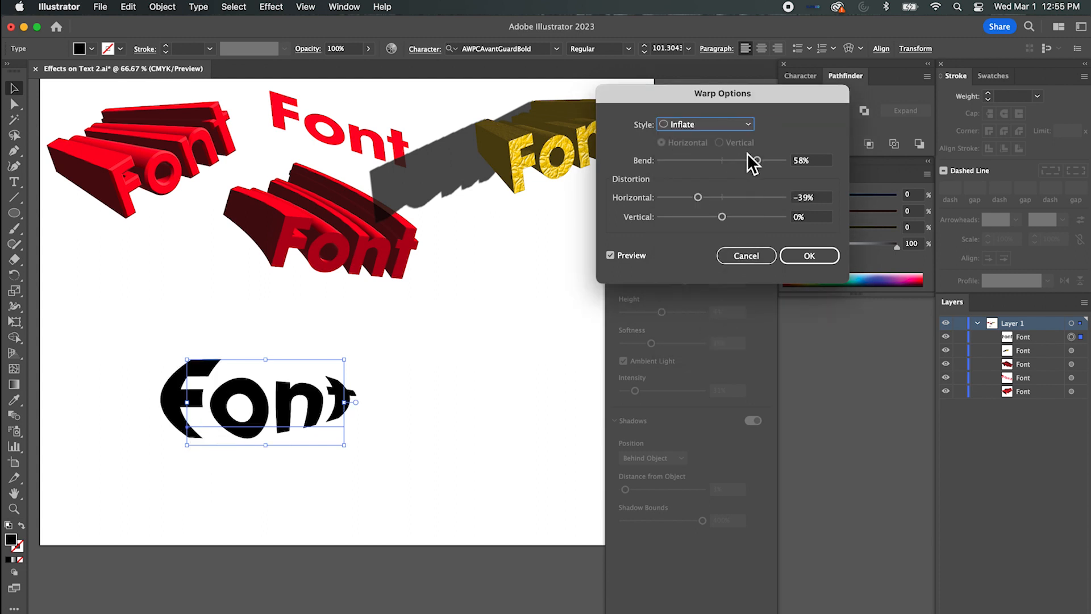
pyautogui.moveTo(748, 153); pyautogui.dragTo(704, 165)
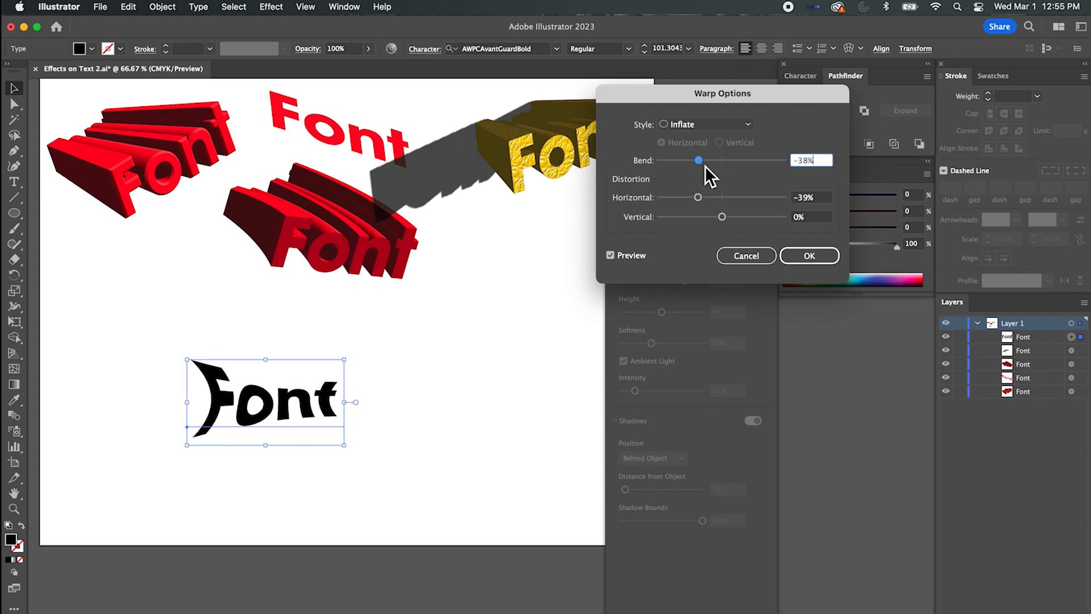
pyautogui.click(727, 124)
pyautogui.click(698, 338)
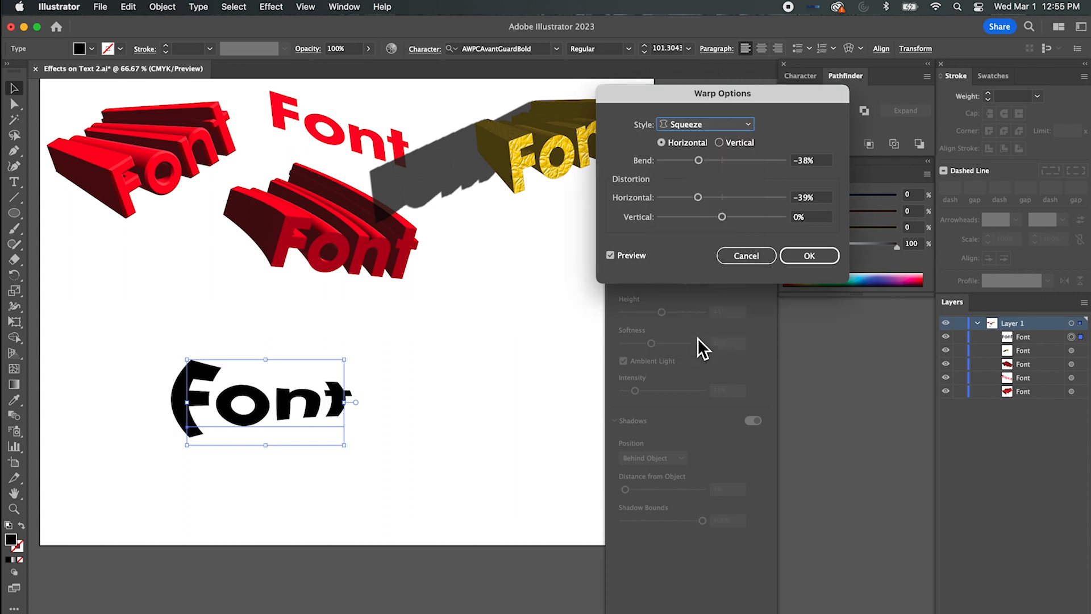
# Change the warp style to Arc Lower with -2% bend, -5% horizontal and 1% vertical distortion.
pyautogui.click(739, 124)
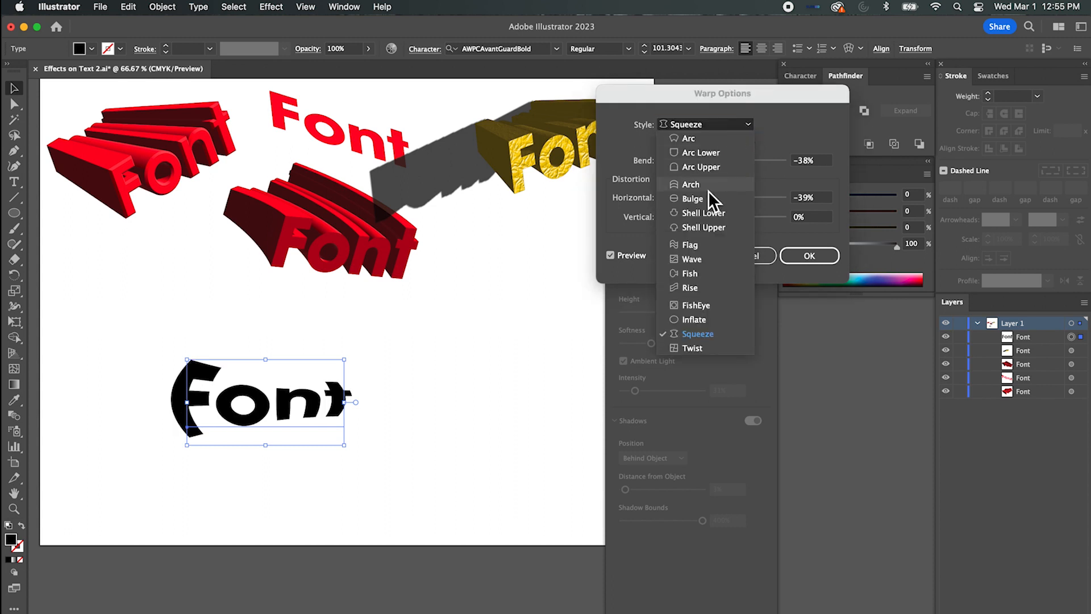
pyautogui.click(709, 153)
pyautogui.moveTo(704, 160); pyautogui.dragTo(721, 161)
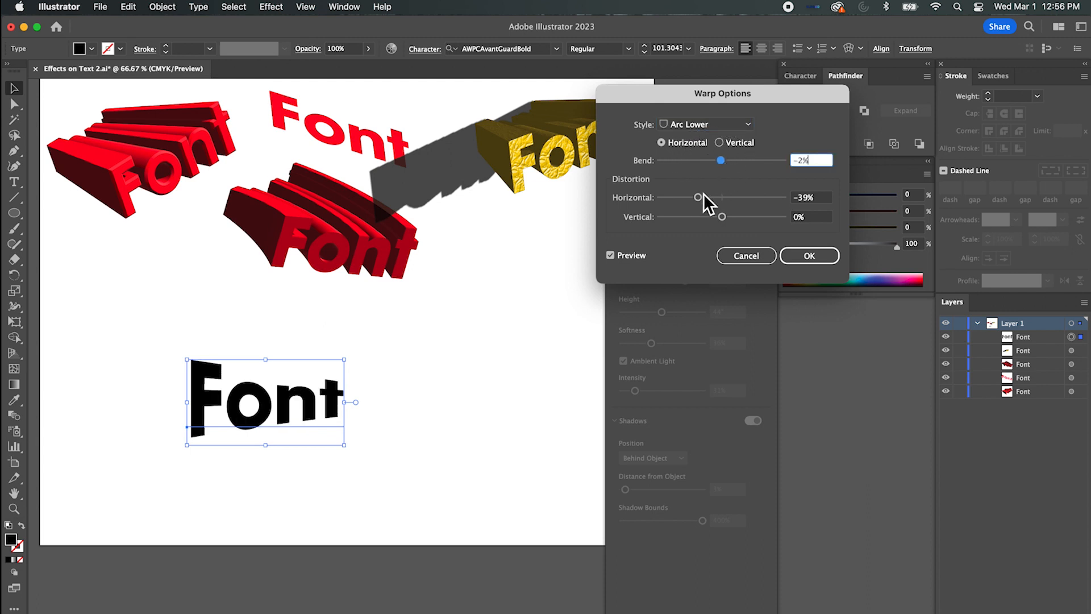
pyautogui.moveTo(700, 198); pyautogui.dragTo(709, 200)
pyautogui.click(724, 217)
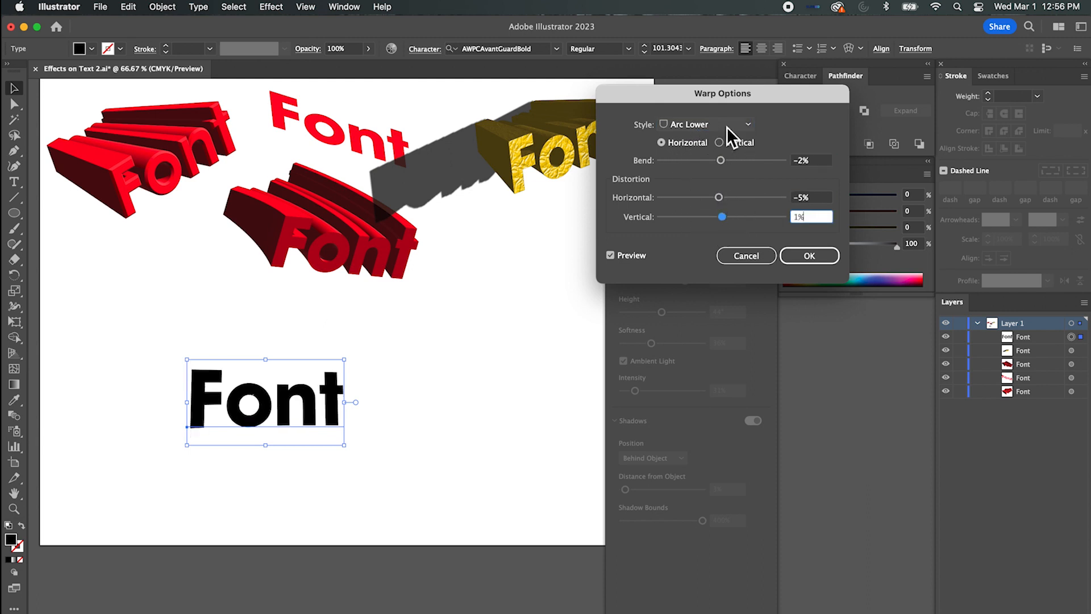
# Change the warp style to Arc Upper with -18% bend and apply the effect to the black text.
pyautogui.click(728, 126)
pyautogui.click(714, 165)
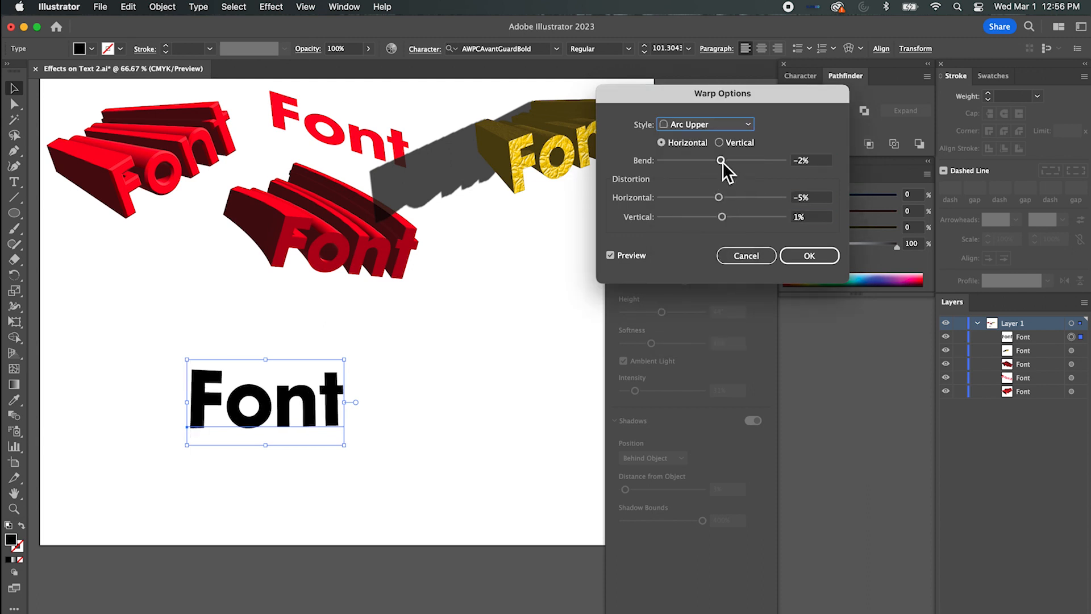
pyautogui.moveTo(721, 162)
pyautogui.mouseDown()
pyautogui.moveTo(687, 162)
pyautogui.moveTo(710, 161)
pyautogui.mouseUp()
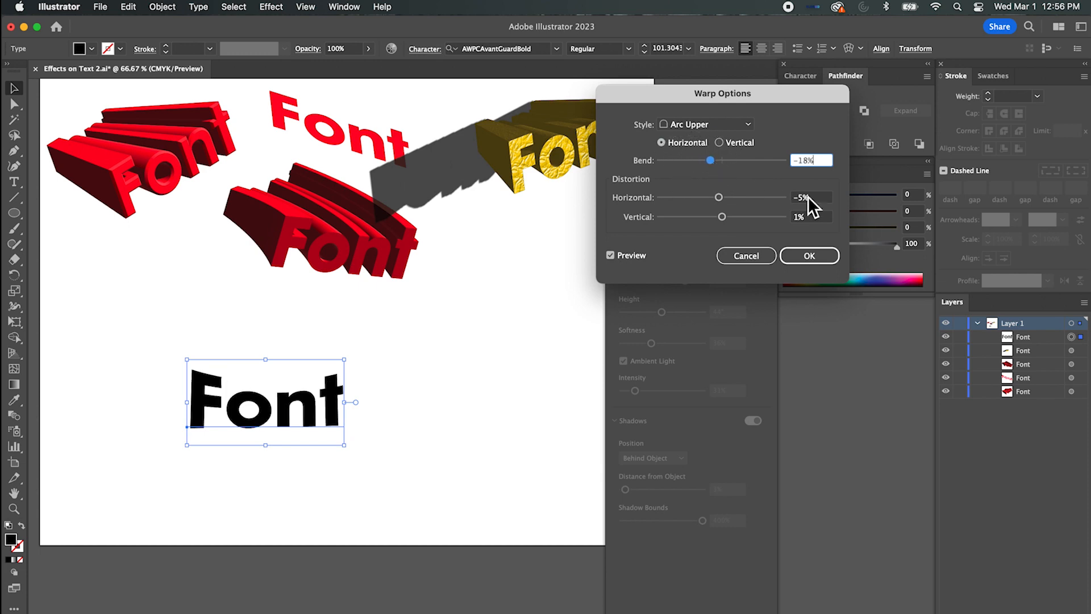
pyautogui.click(823, 260)
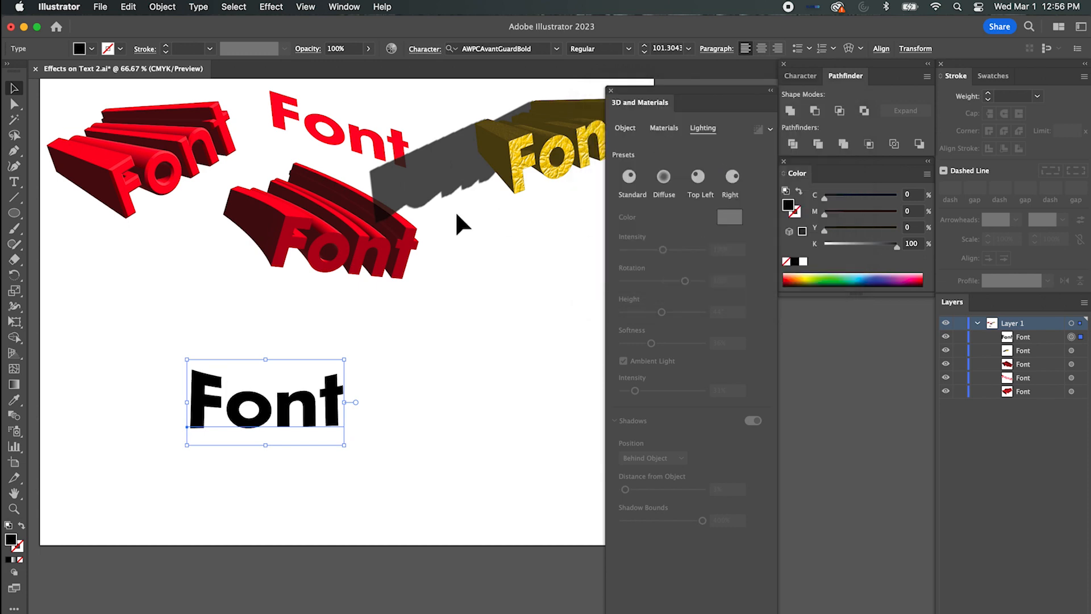
# Move the warped black "Font" text up and to the left, below the first red 3D text, and deselect it.
pyautogui.press('super+minus')
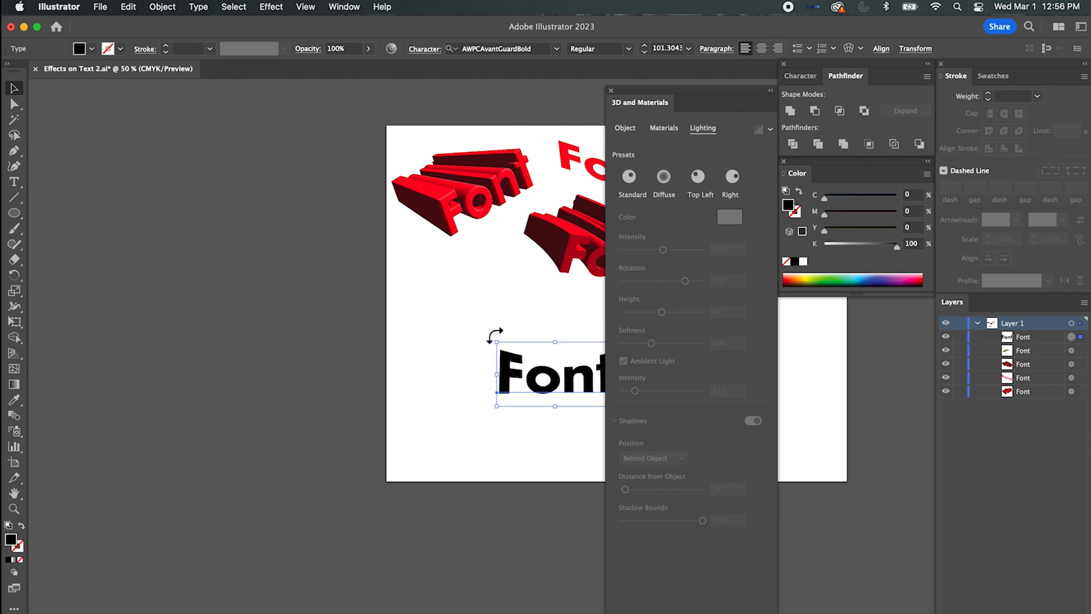
pyautogui.moveTo(535, 368); pyautogui.dragTo(452, 313)
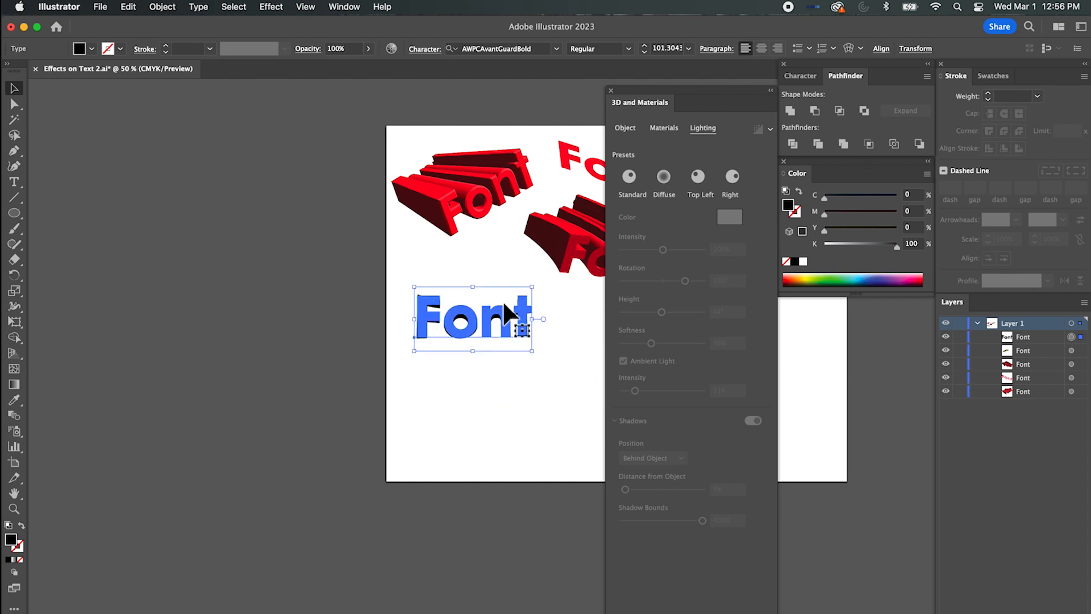
pyautogui.press('super+plus')
pyautogui.press('super+plus')
pyautogui.moveTo(540, 268); pyautogui.dragTo(402, 263)
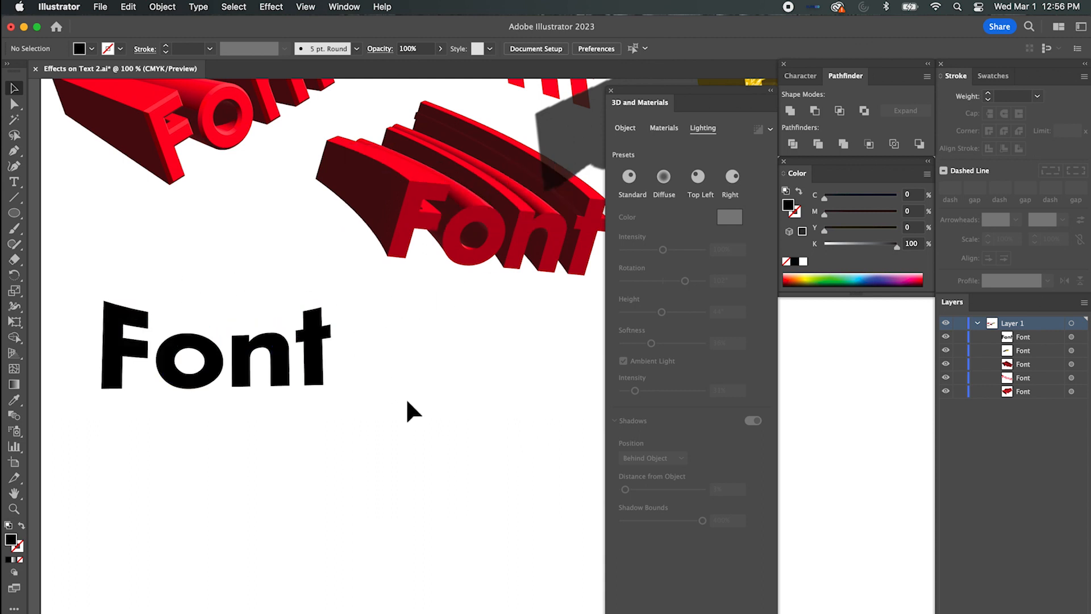
# Start a Pen tool path with a curved anchor point in the empty area below the black "Font" text.
pyautogui.moveTo(407, 400); pyautogui.dragTo(447, 335)
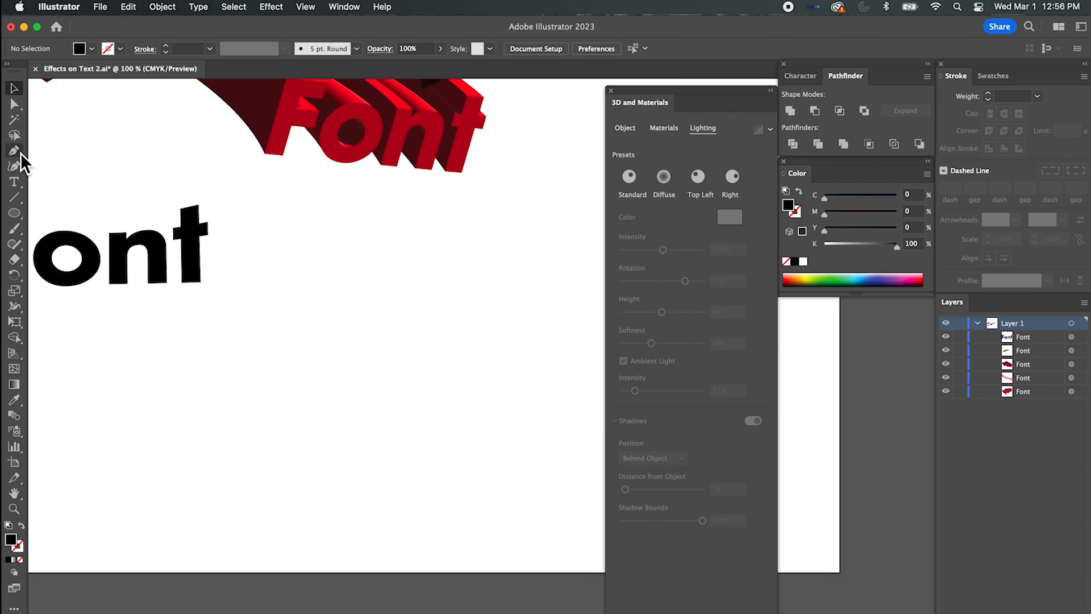
pyautogui.click(19, 152)
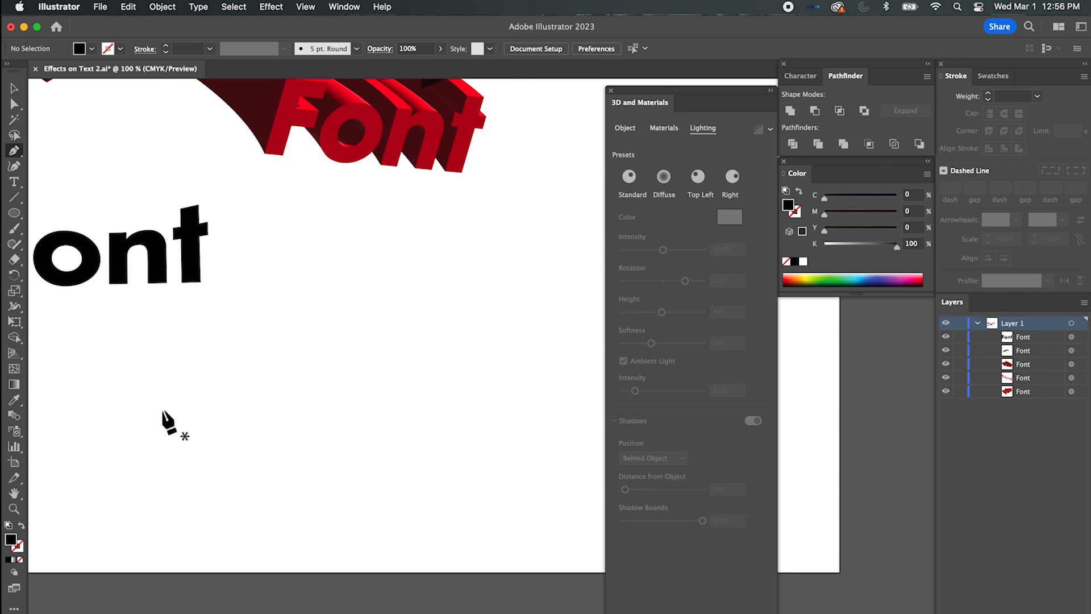
pyautogui.click(147, 313)
pyautogui.moveTo(188, 365); pyautogui.dragTo(230, 417)
pyautogui.moveTo(352, 426); pyautogui.dragTo(435, 357)
pyautogui.moveTo(472, 323); pyautogui.dragTo(586, 357)
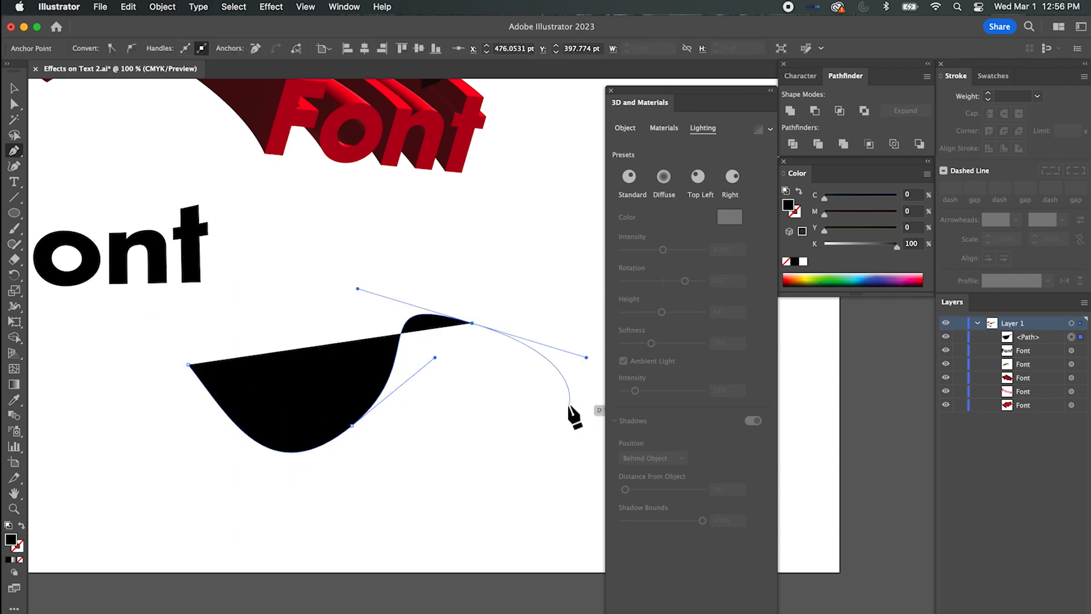
pyautogui.press('super+z')
pyautogui.press('super+z')
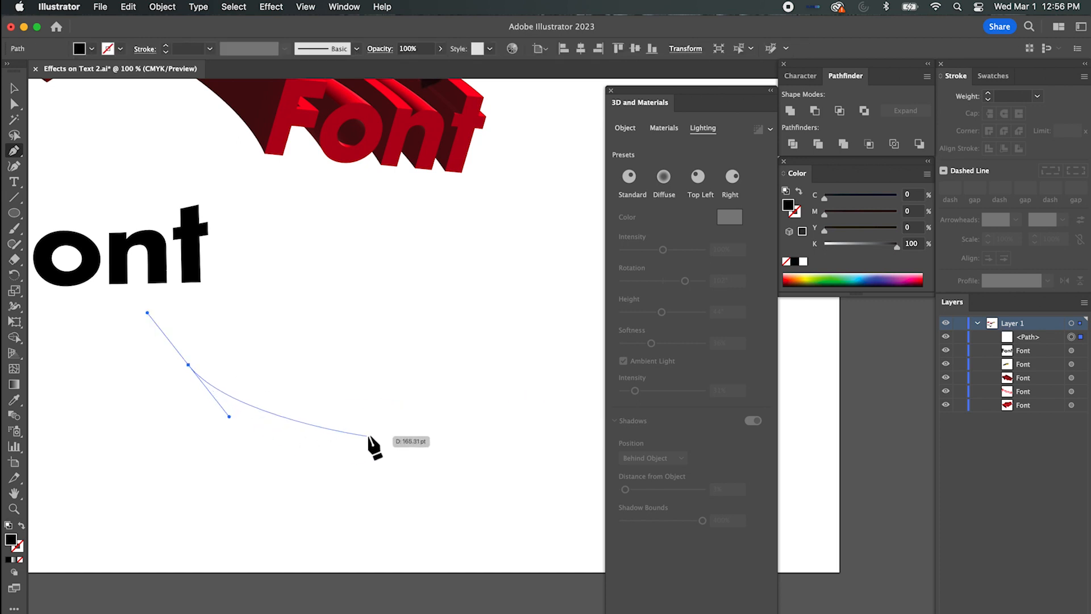
# Continue the path with two more curved anchor points to form a shallow wave with a dip and a hump.
pyautogui.moveTo(444, 375); pyautogui.dragTo(488, 335)
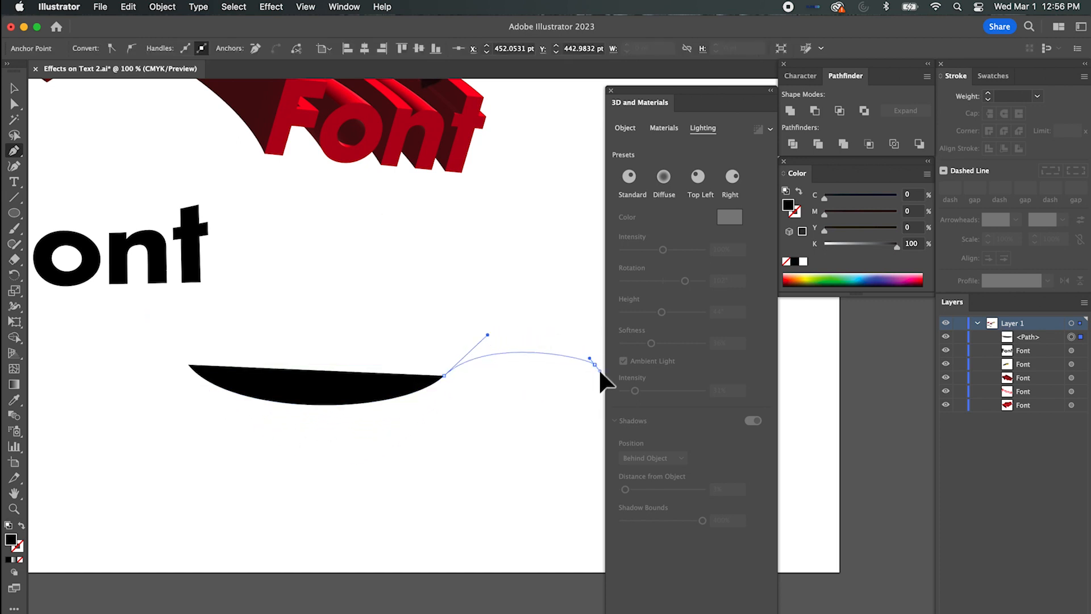
pyautogui.moveTo(595, 364); pyautogui.dragTo(604, 380)
# Close the 3D and Materials panel and move the wave's end anchor farther right to lengthen the path.
pyautogui.click(21, 104)
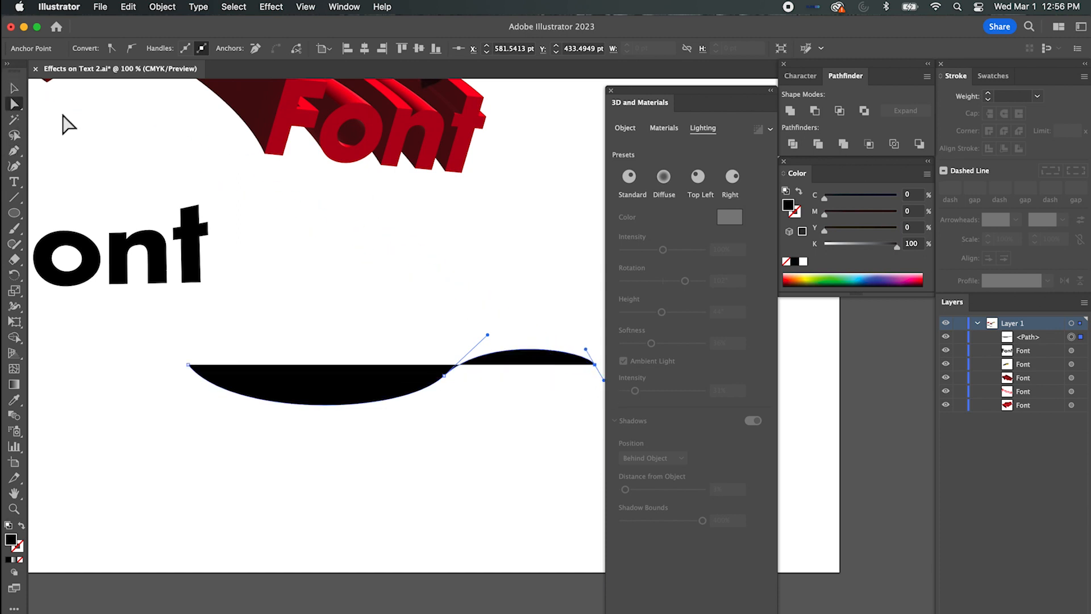
pyautogui.moveTo(640, 89); pyautogui.dragTo(712, 68)
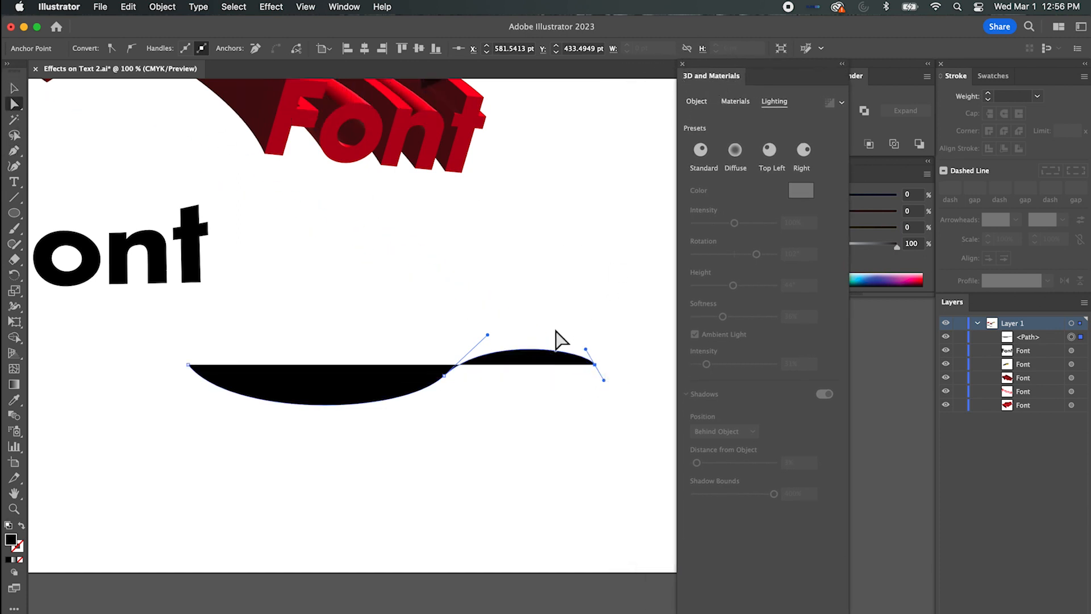
pyautogui.click(683, 65)
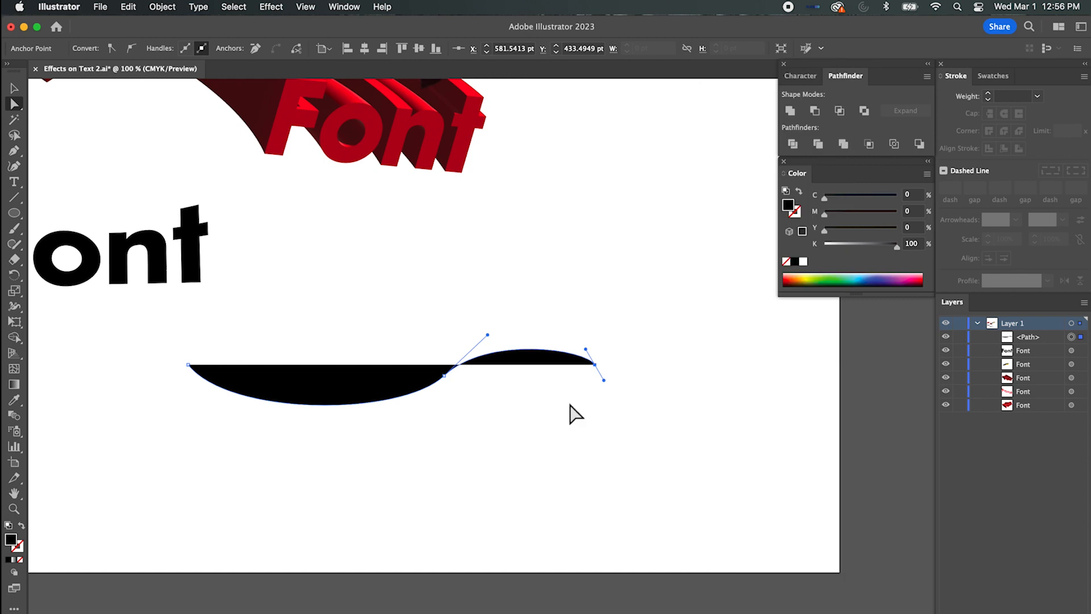
pyautogui.moveTo(595, 365); pyautogui.dragTo(707, 382)
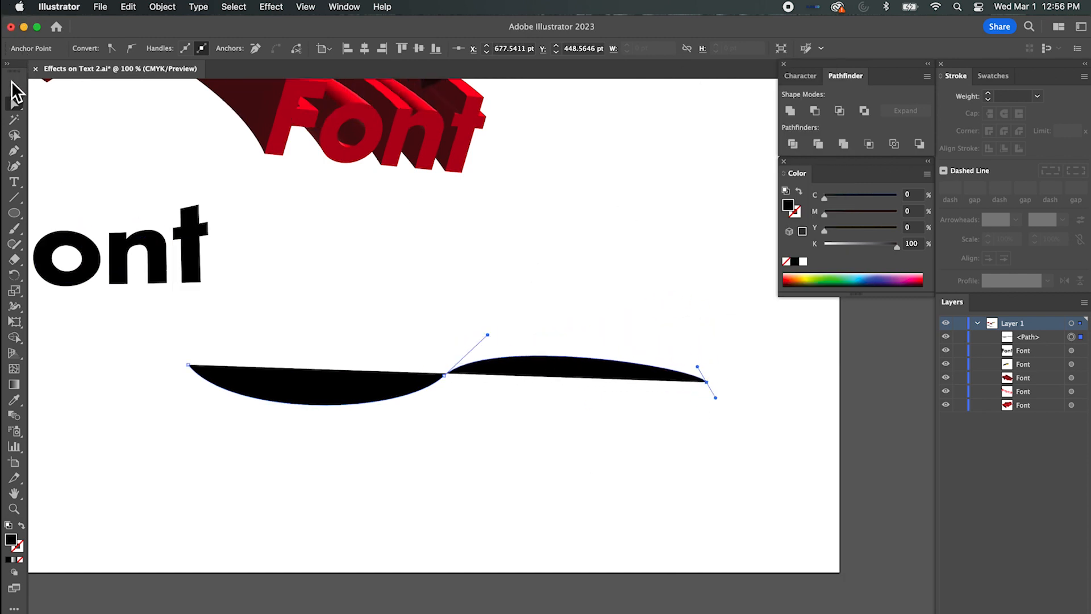
# Swap the wave's fill and stroke, and raise its hump by lengthening the middle anchor's direction handle.
pyautogui.click(14, 88)
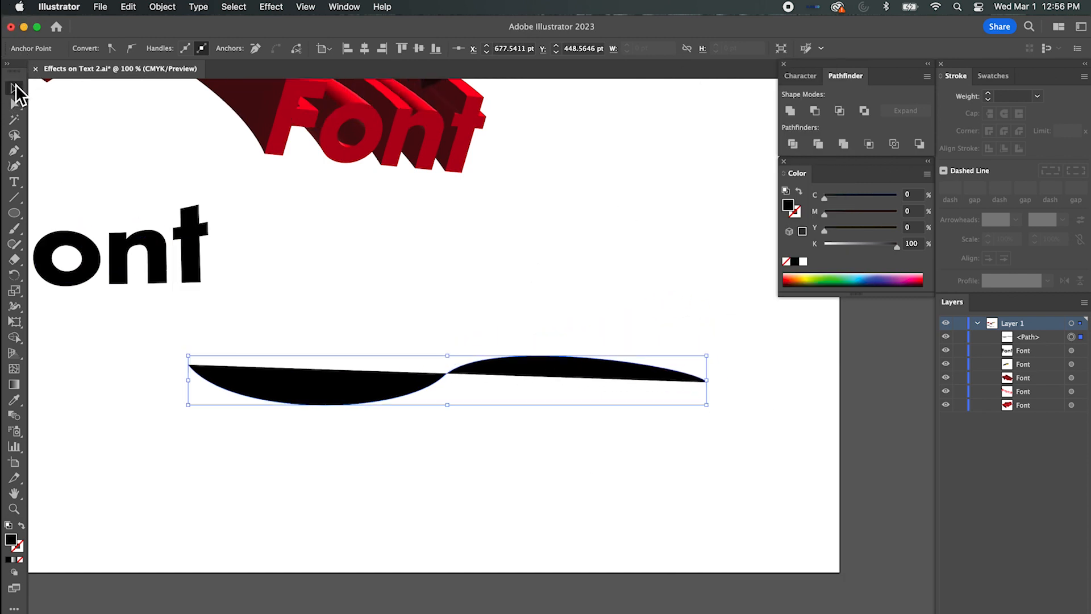
pyautogui.click(22, 525)
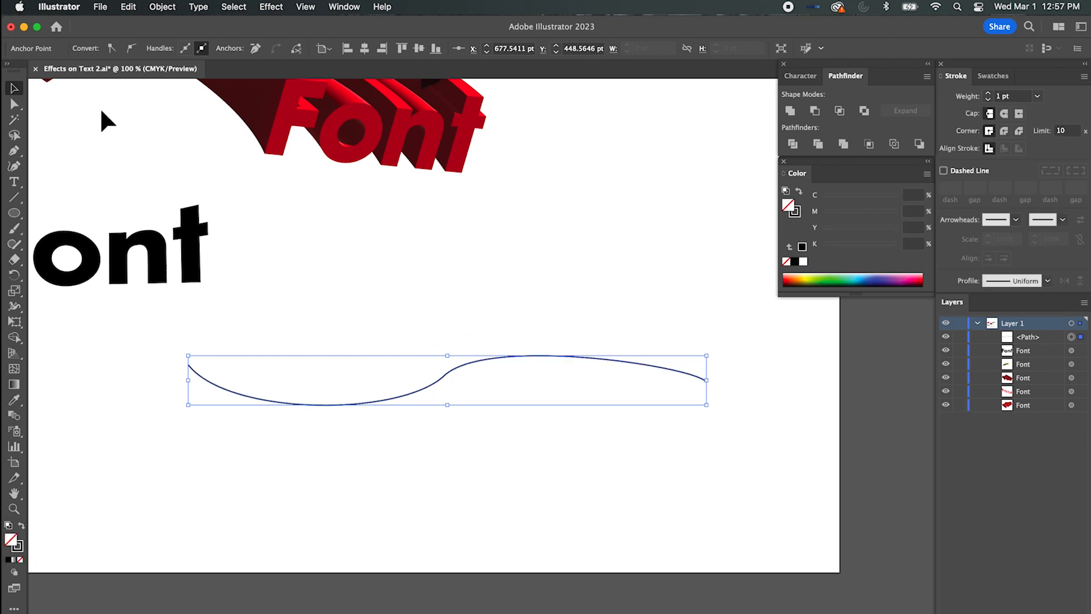
pyautogui.click(15, 104)
pyautogui.moveTo(489, 335); pyautogui.dragTo(574, 264)
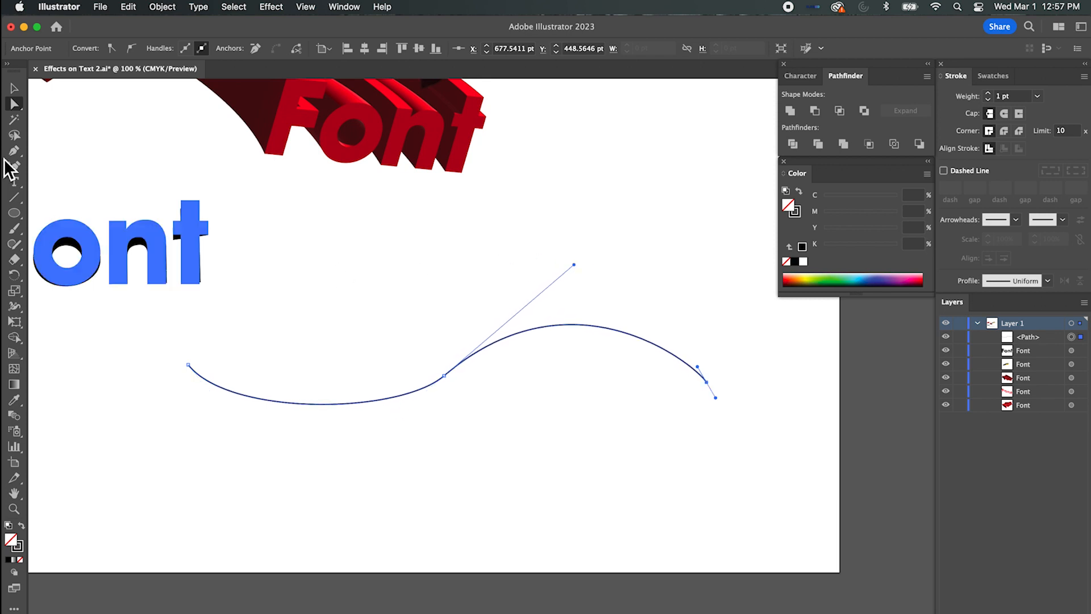
# Try the Type on a Path tool and return to the regular Type tool.
pyautogui.click(16, 181)
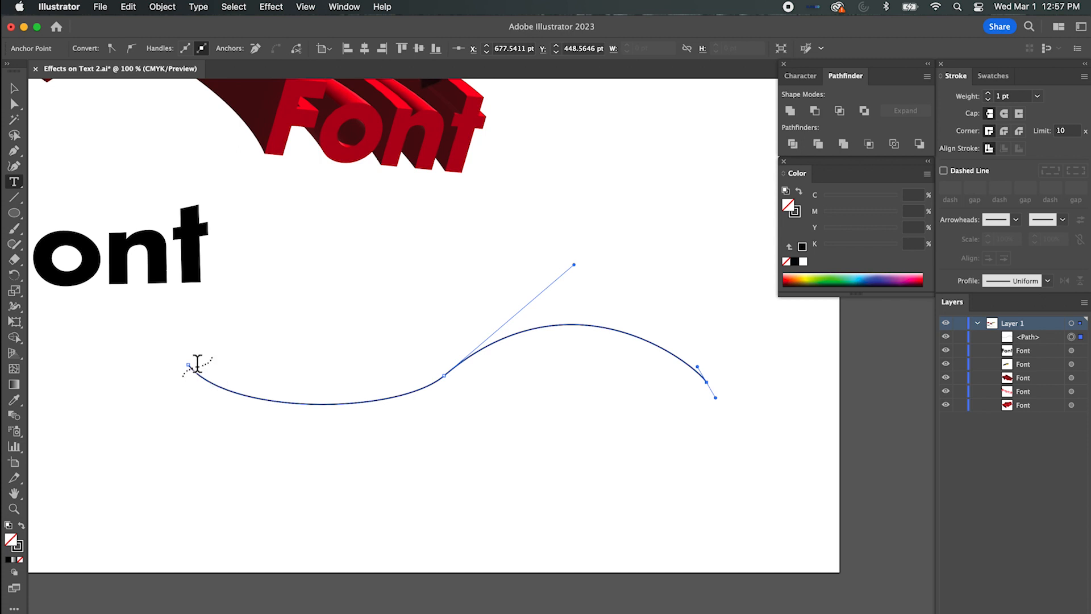
pyautogui.click(14, 183)
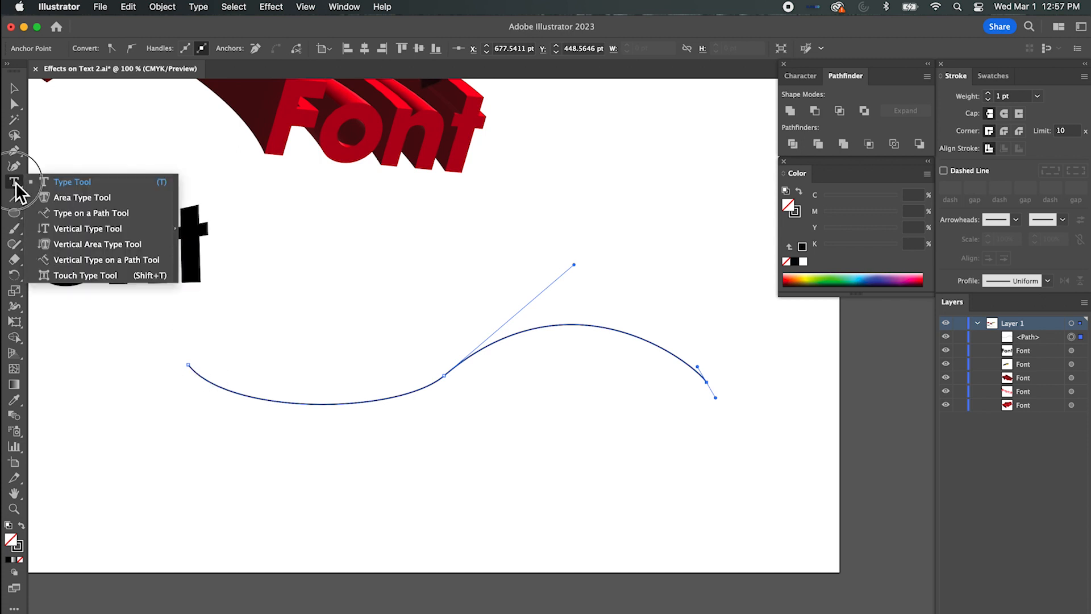
pyautogui.click(77, 214)
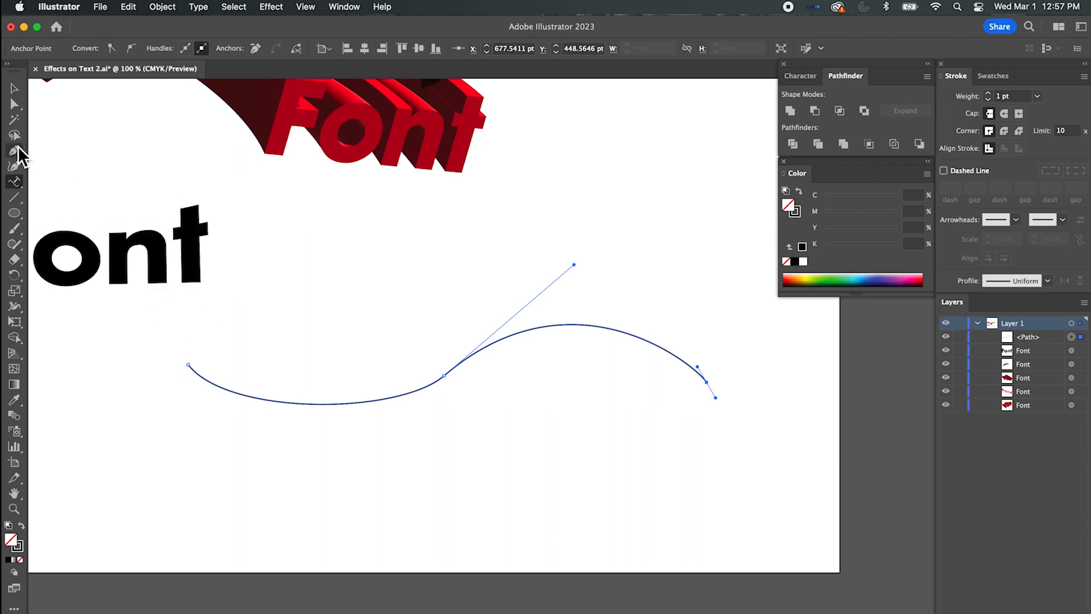
pyautogui.click(14, 182)
pyautogui.click(43, 183)
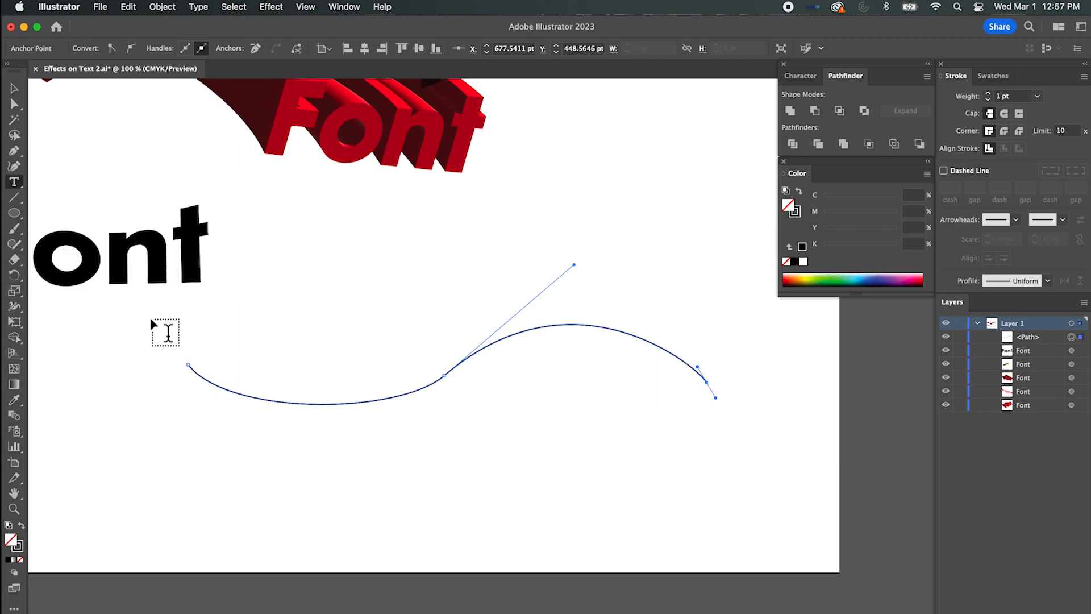
# Enter "This is how to type on a path" along the wavy path from its left end, and select the finished text object.
pyautogui.click(200, 364)
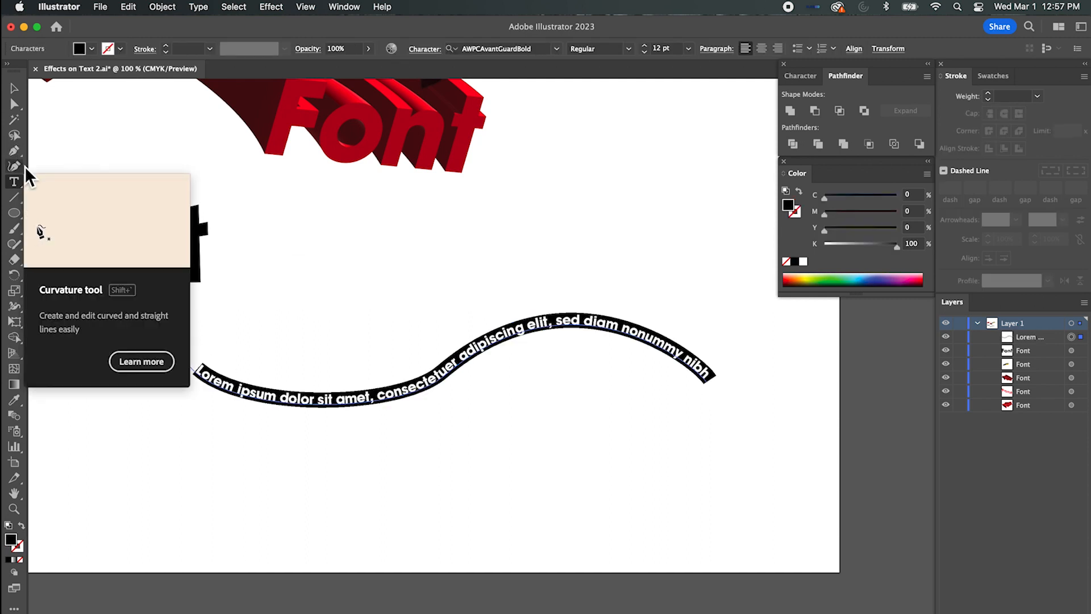
pyautogui.write('This')
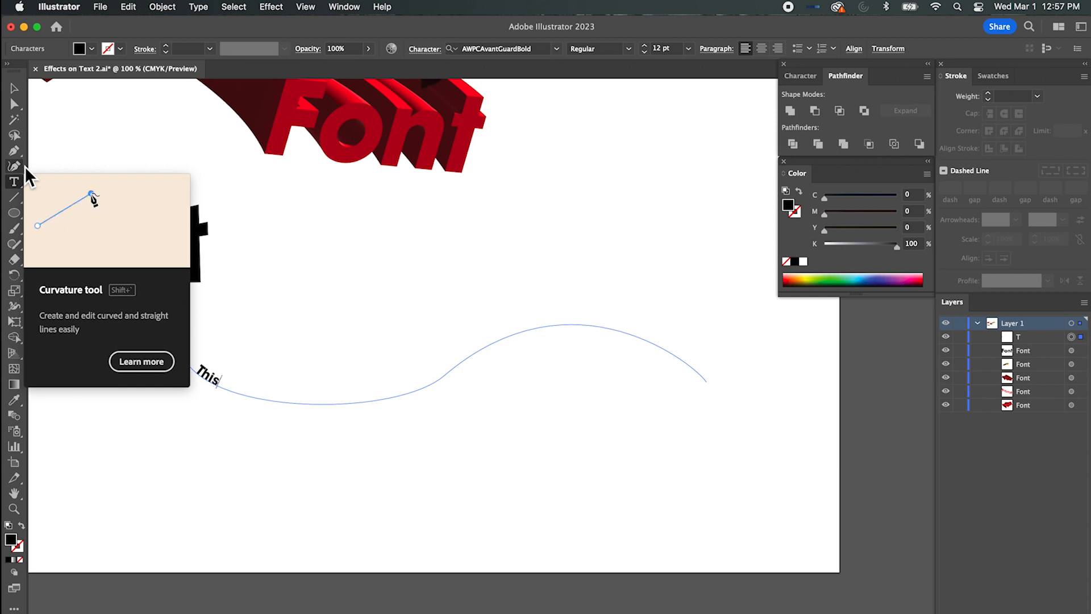
pyautogui.write(' is ')
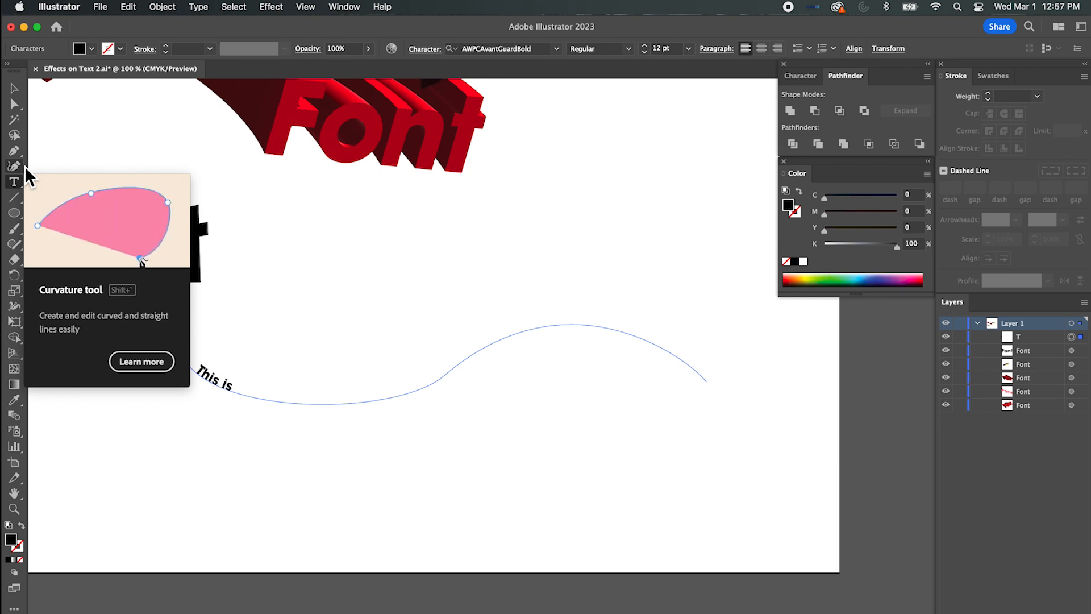
pyautogui.write('how to ty')
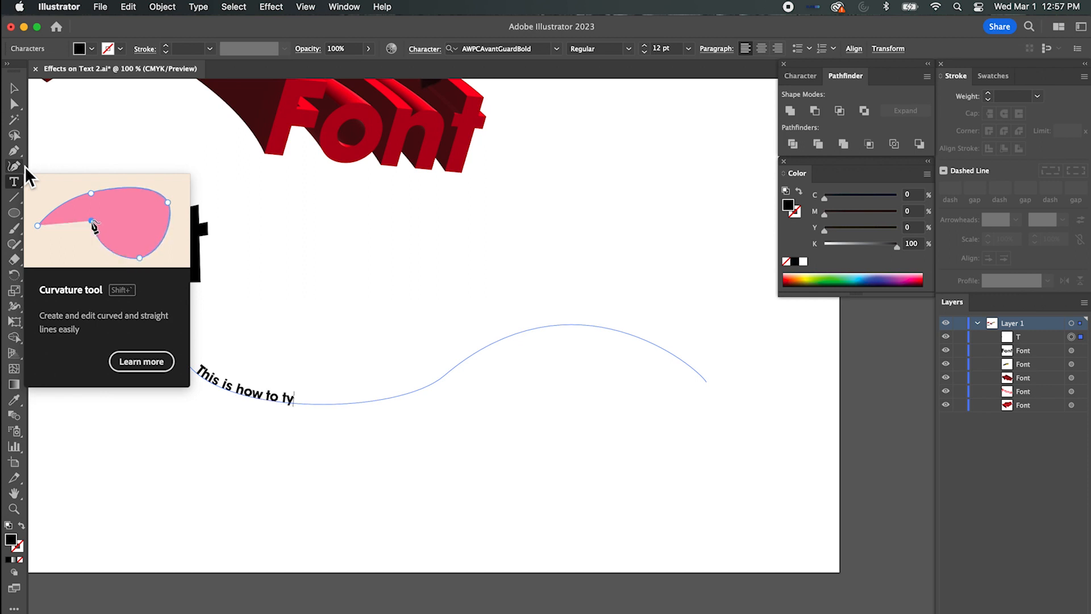
pyautogui.write('pe on a path')
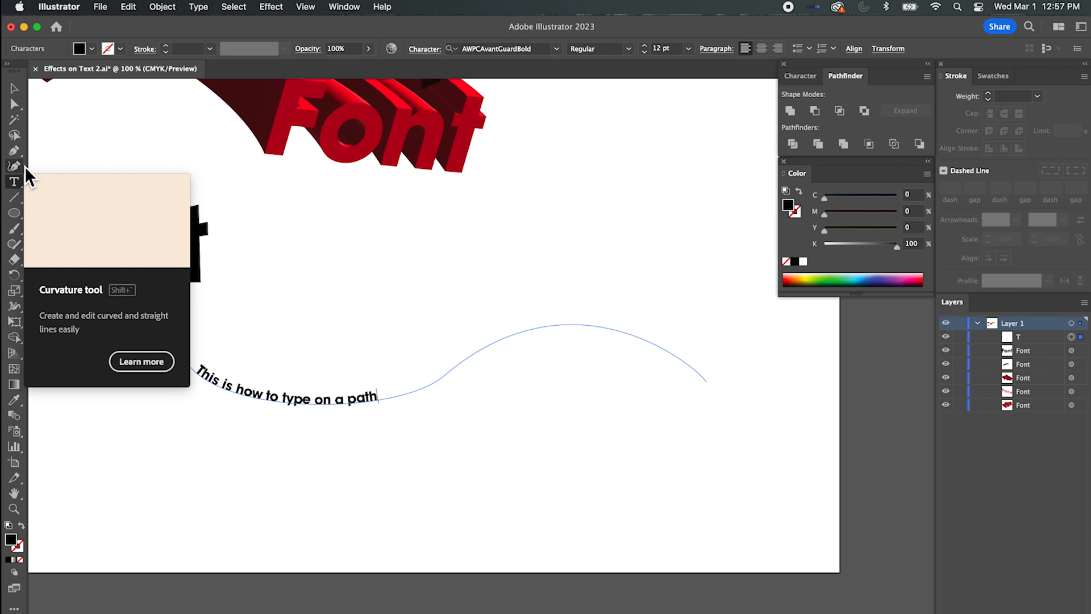
pyautogui.click(13, 89)
pyautogui.click(326, 297)
pyautogui.click(329, 397)
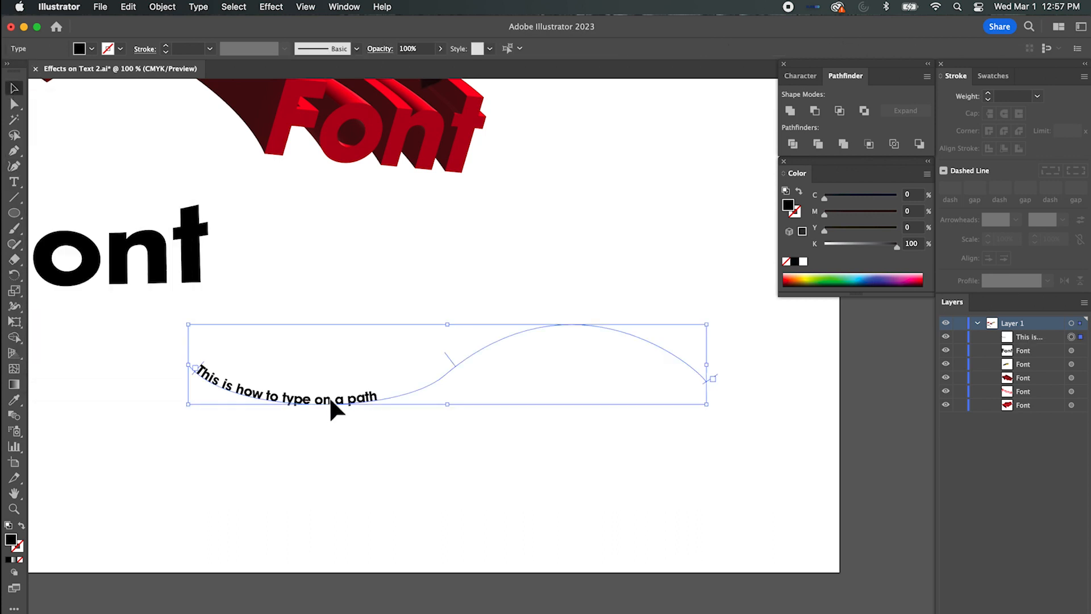
# Set the font size of the whole sentence on the path to 20 pt.
pyautogui.click(12, 184)
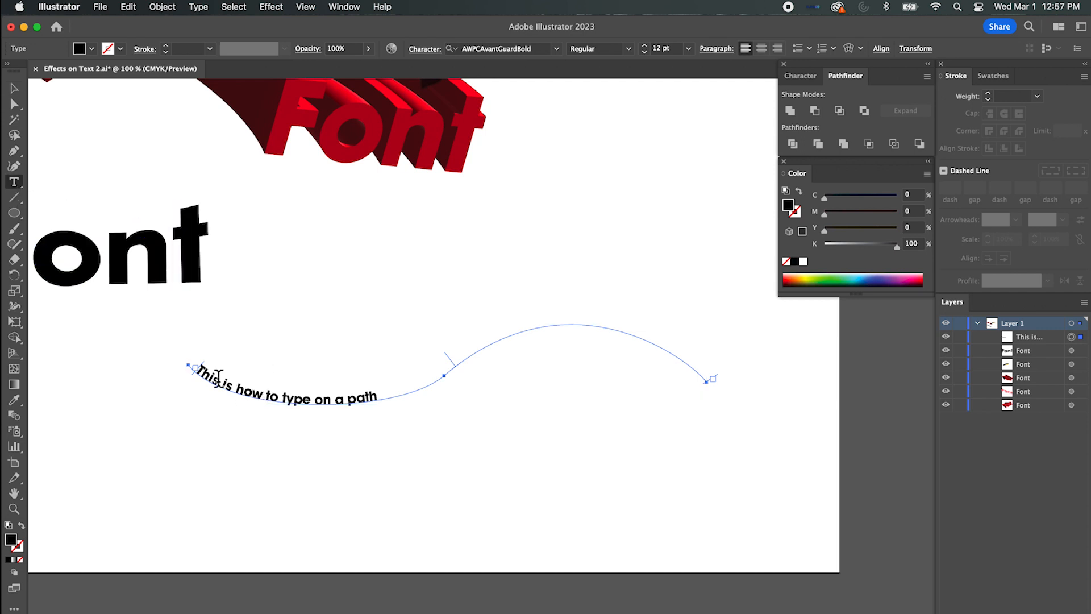
pyautogui.moveTo(196, 369); pyautogui.dragTo(345, 355)
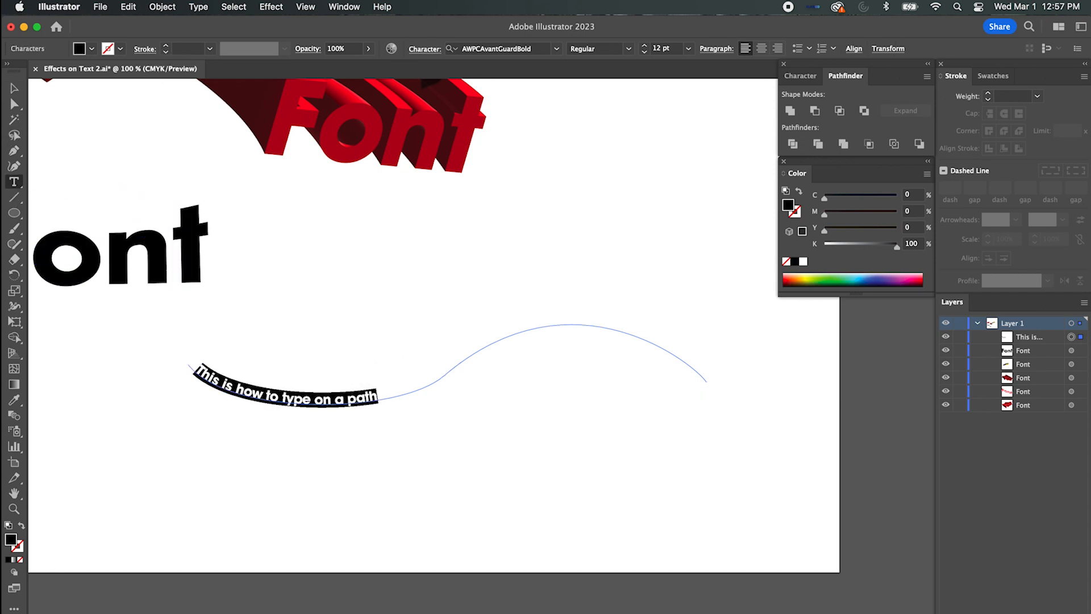
pyautogui.click(645, 46)
pyautogui.click(644, 46)
pyautogui.click(644, 46)
pyautogui.click(645, 47)
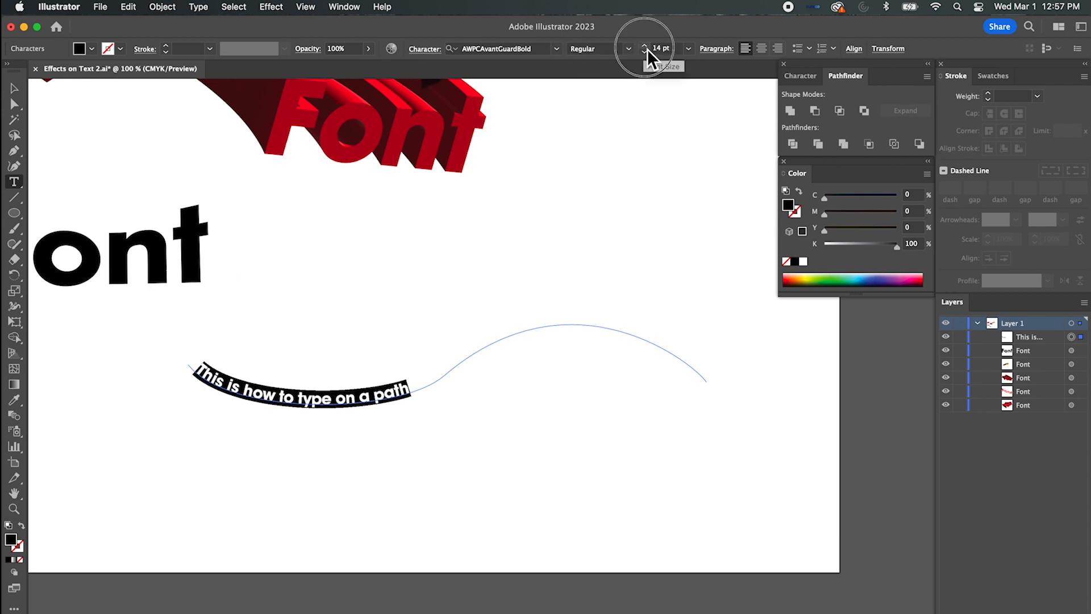
pyautogui.click(645, 47)
pyautogui.click(645, 46)
pyautogui.click(645, 46)
pyautogui.click(645, 46)
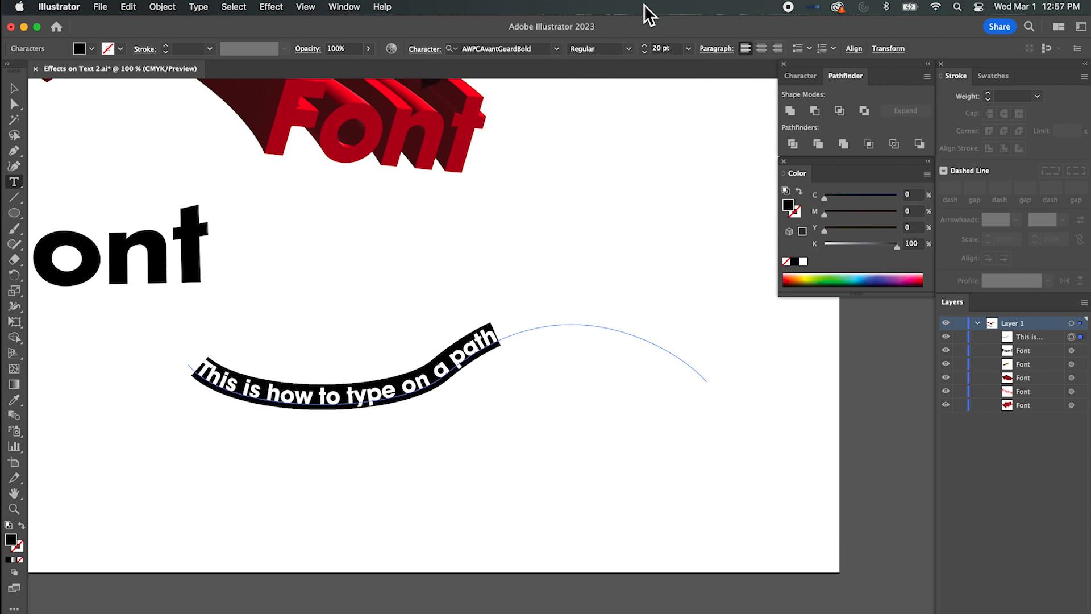
# Try centre and right alignment on the path text, ending with left alignment.
pyautogui.click(766, 47)
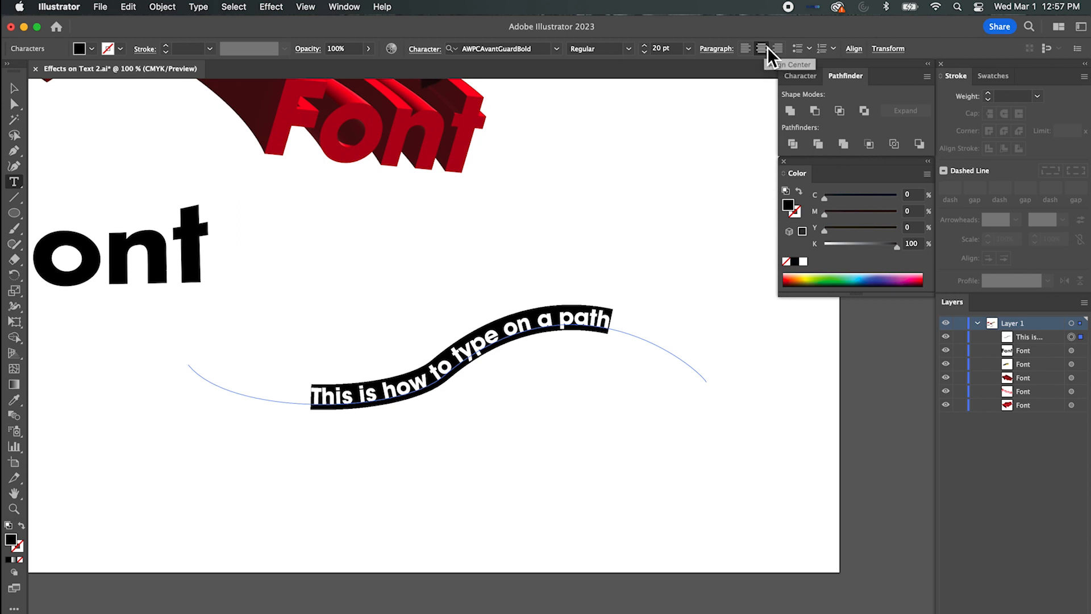
pyautogui.click(779, 48)
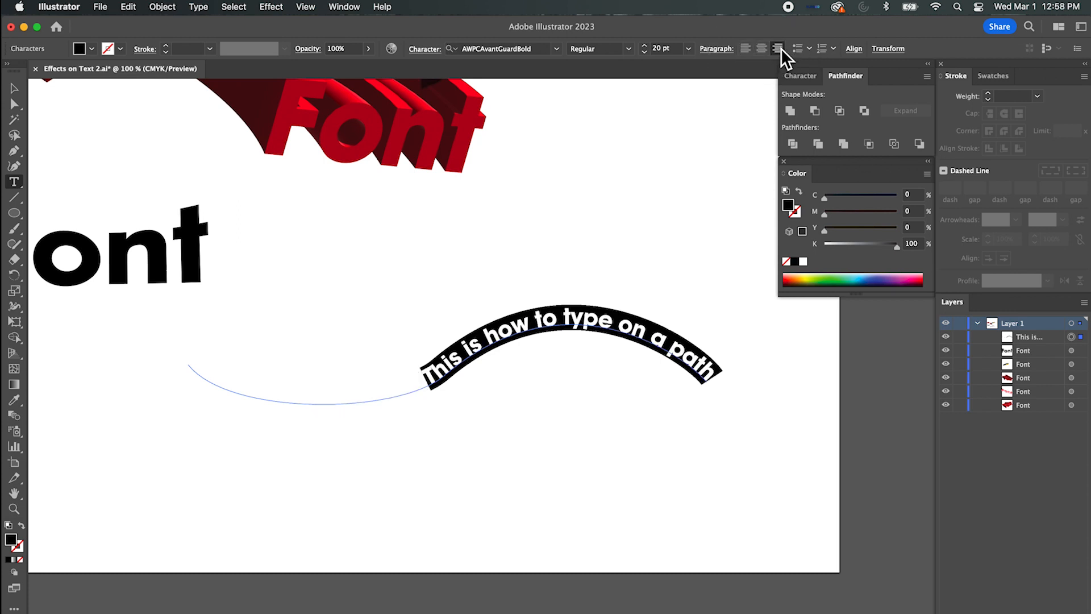
pyautogui.click(746, 49)
pyautogui.click(759, 49)
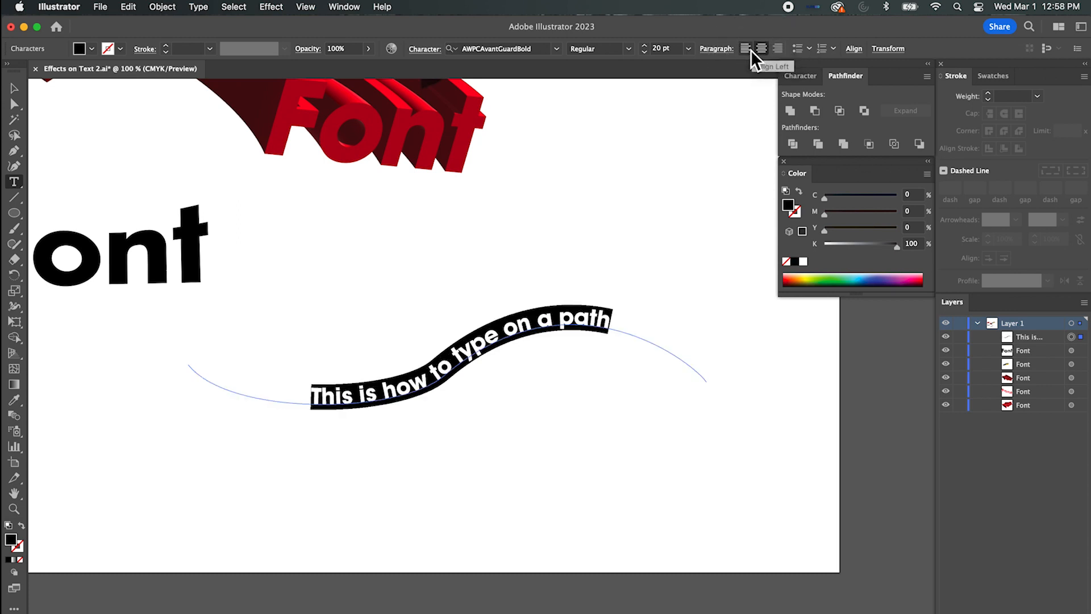
pyautogui.click(748, 50)
# Change the path text's font to Cooper Std Black and set its size to 29 pt.
pyautogui.click(452, 49)
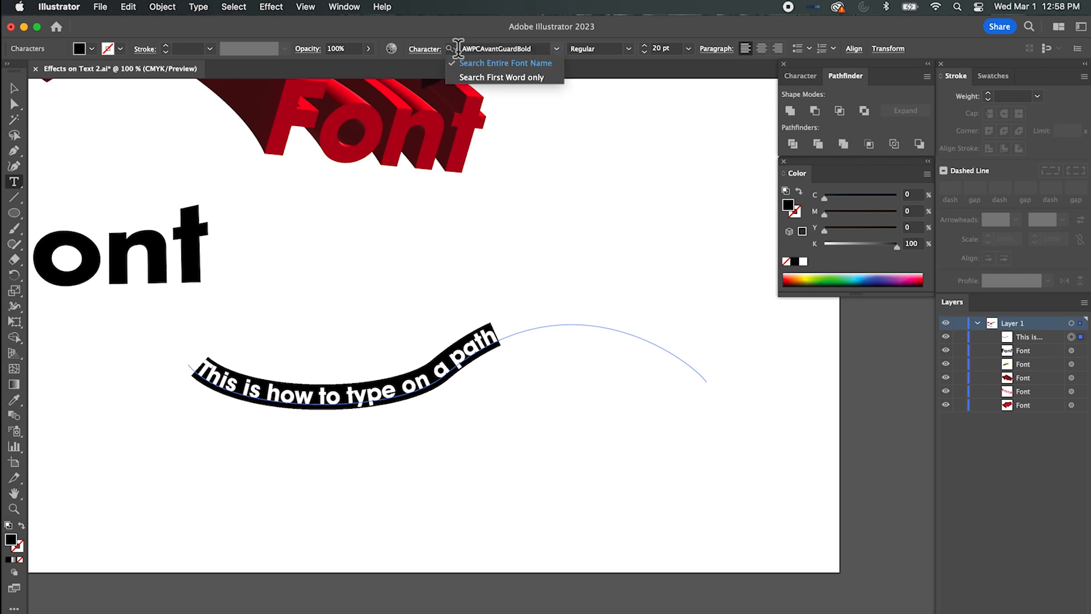
pyautogui.click(561, 53)
pyautogui.click(557, 49)
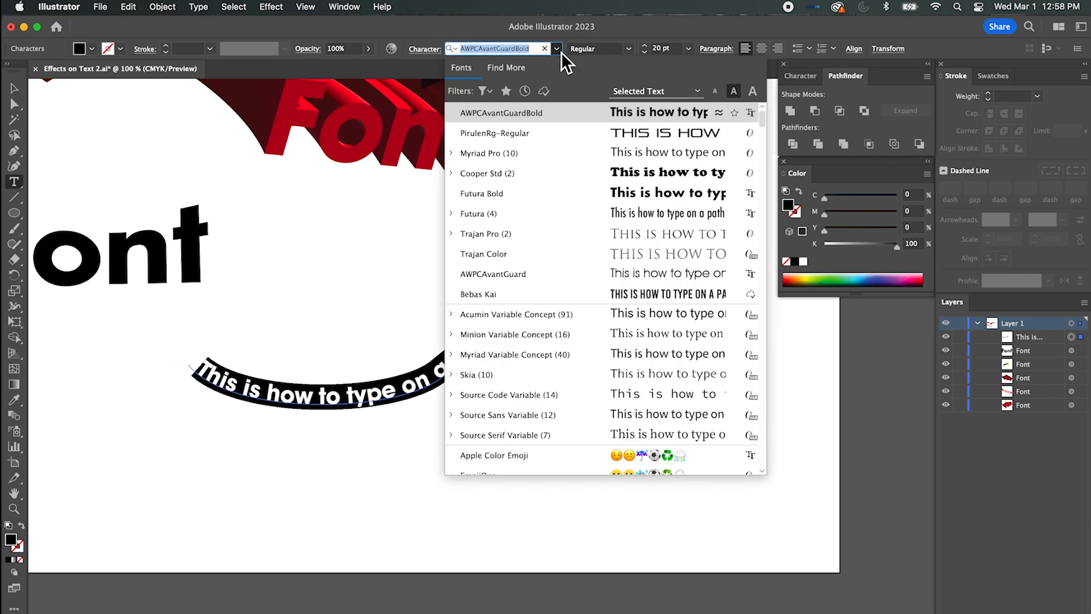
pyautogui.click(493, 173)
pyautogui.click(646, 46)
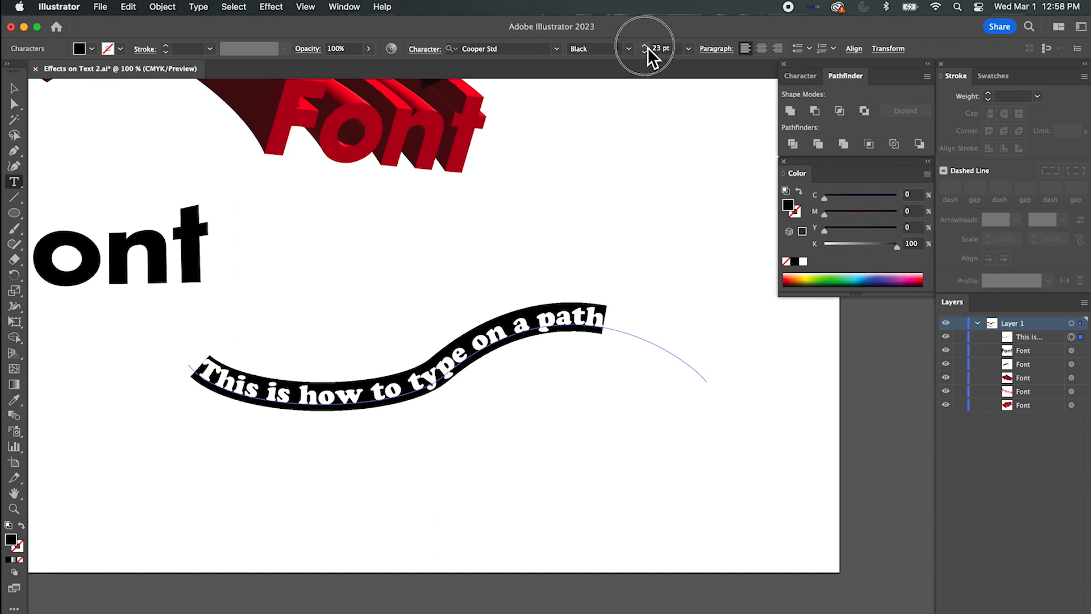
pyautogui.click(646, 45)
pyautogui.click(646, 46)
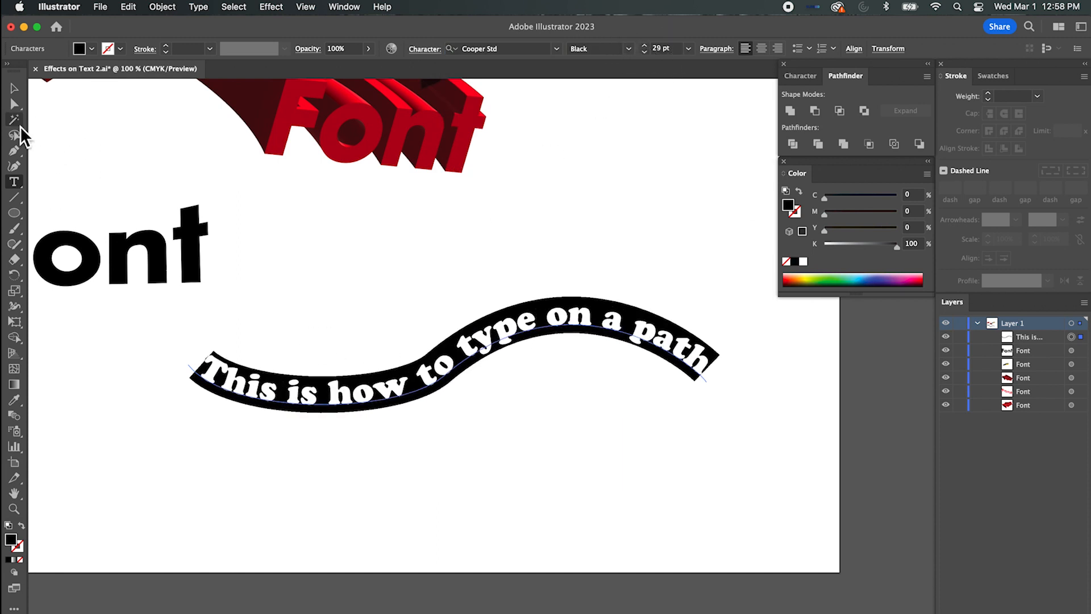
# Move the wavy path text up and to the right, beside the black "Font" text.
pyautogui.click(15, 90)
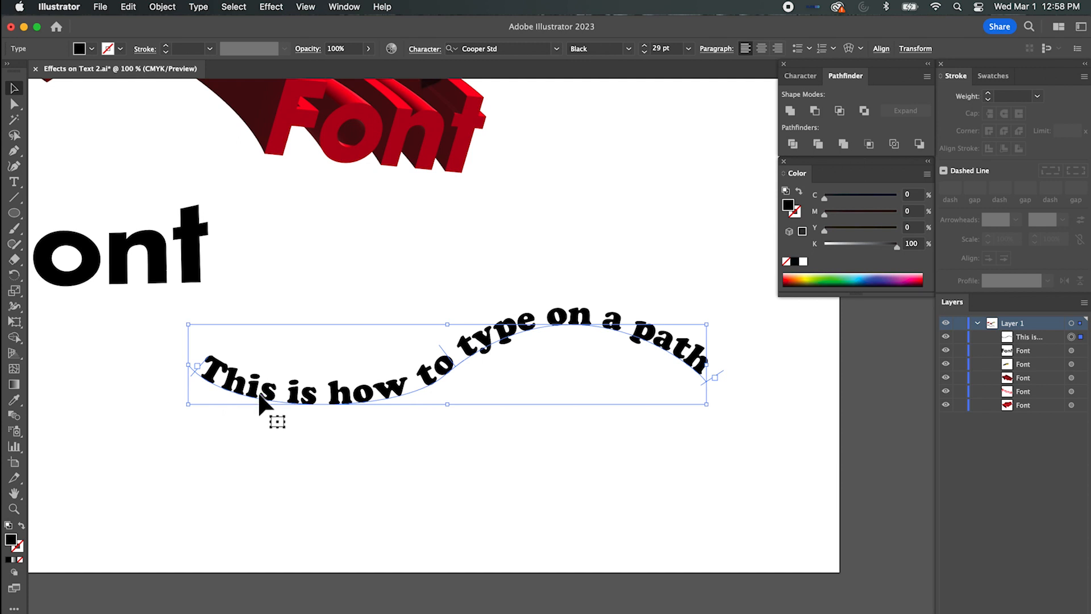
pyautogui.moveTo(260, 395); pyautogui.dragTo(322, 303)
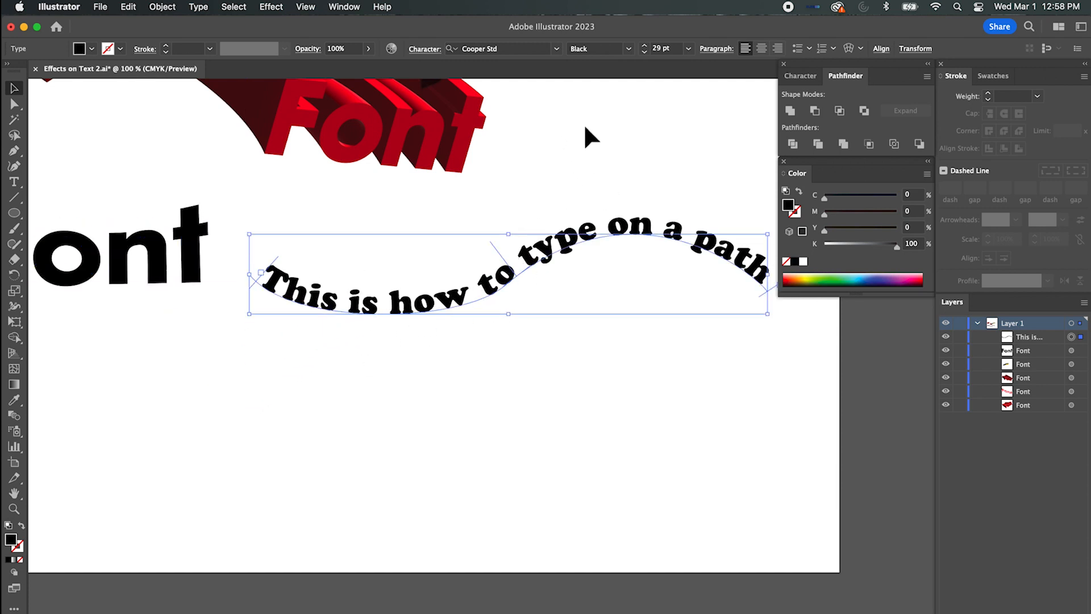
# Reshape the wavy text path by lengthening the middle anchor's upper handle and moving the end anchor down and to the right.
pyautogui.click(16, 104)
pyautogui.click(505, 285)
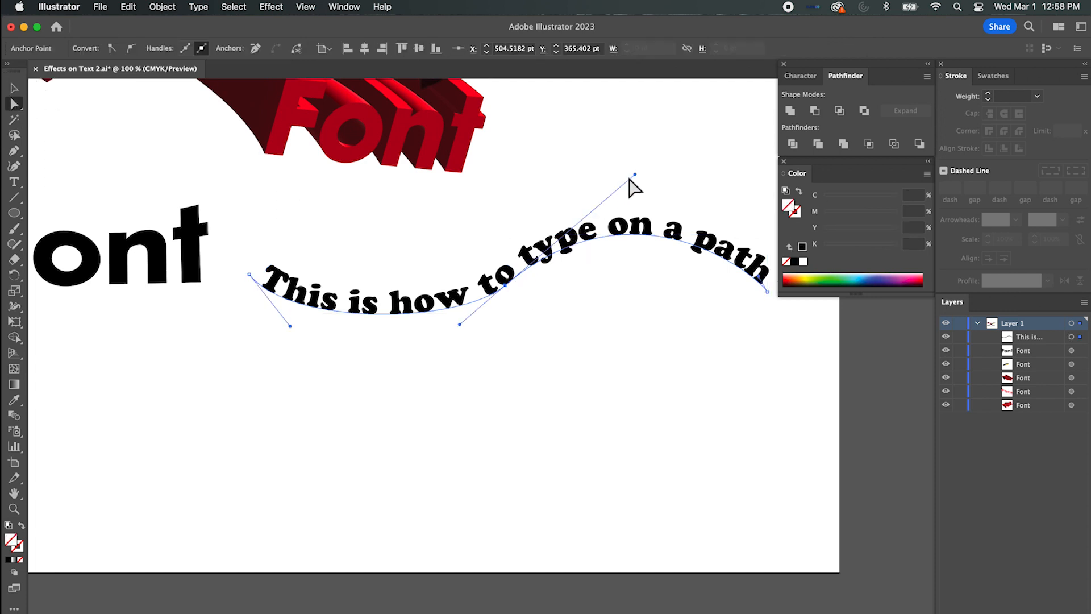
pyautogui.click(643, 135)
pyautogui.click(545, 260)
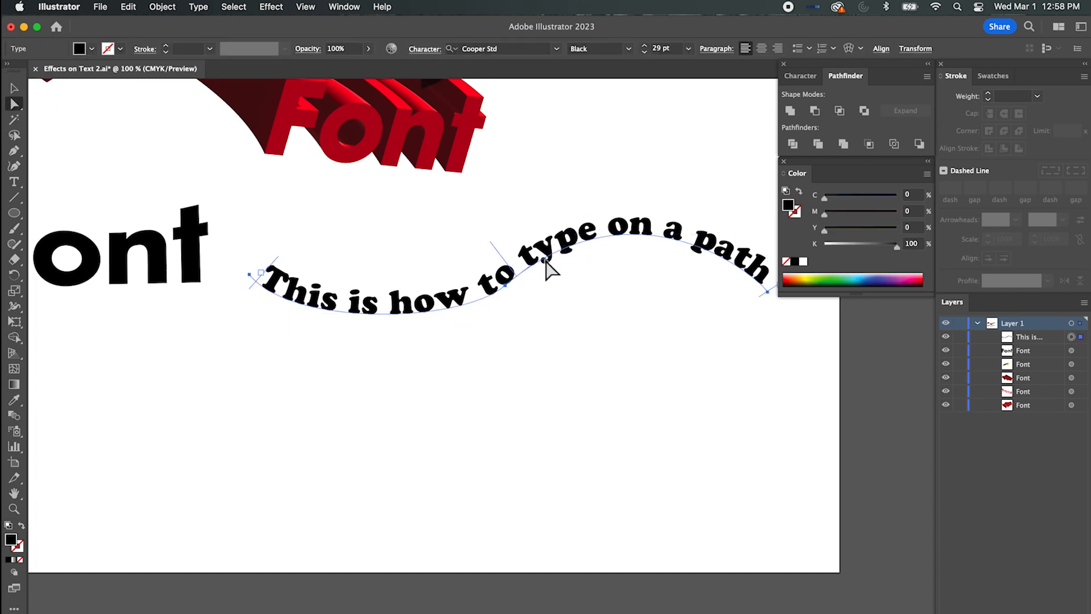
pyautogui.click(506, 285)
pyautogui.moveTo(637, 173); pyautogui.dragTo(678, 147)
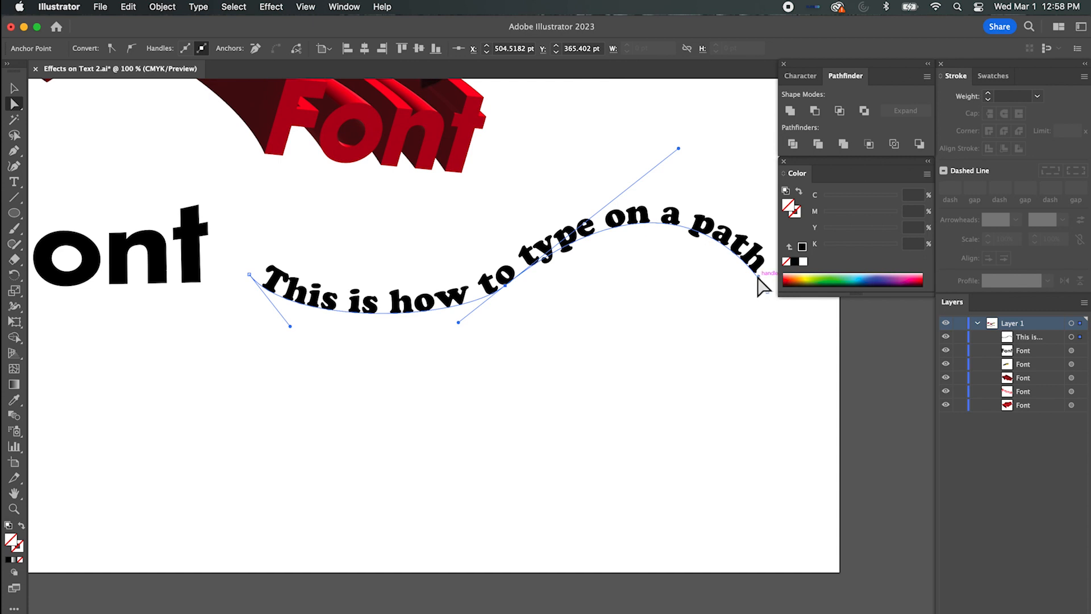
pyautogui.moveTo(759, 277); pyautogui.dragTo(789, 308)
# Deepen the wavy path's first dip by extending the start anchor's lower handle, then reselect the path text.
pyautogui.click(250, 275)
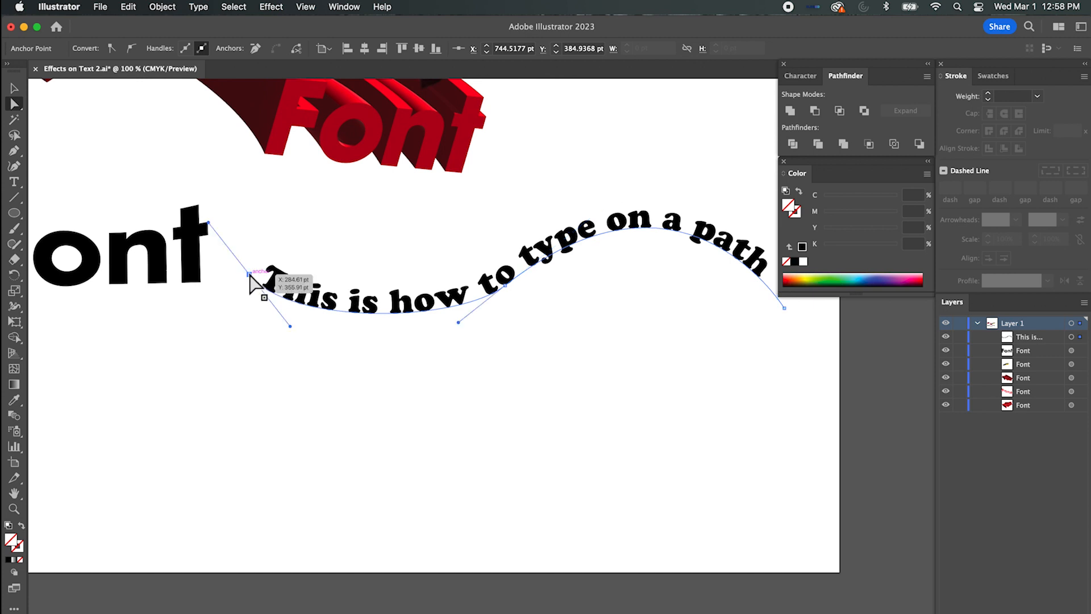
pyautogui.moveTo(290, 326); pyautogui.dragTo(312, 360)
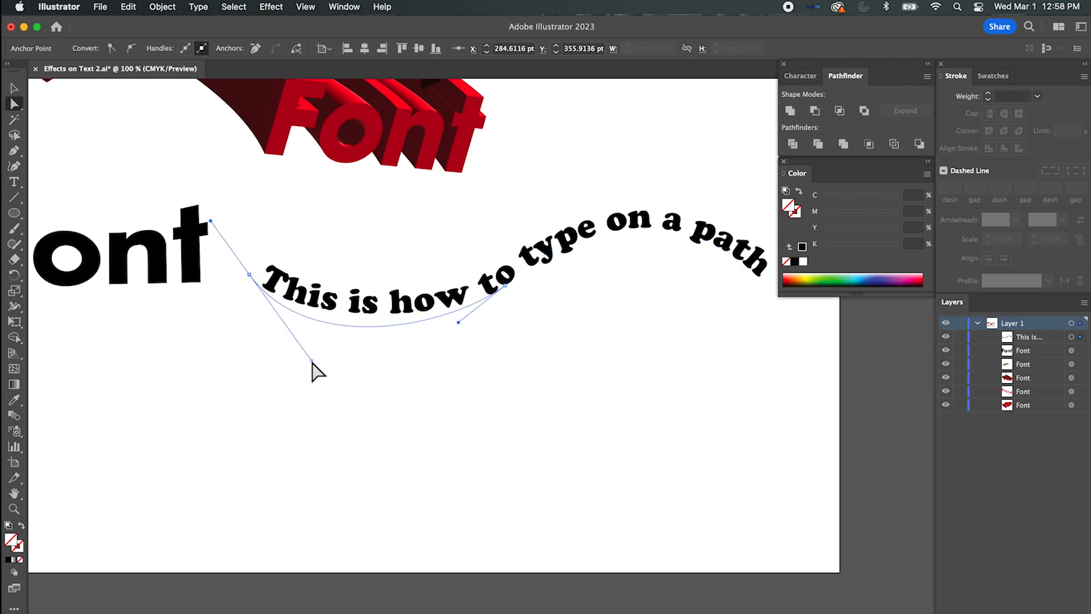
pyautogui.click(20, 179)
pyautogui.click(266, 287)
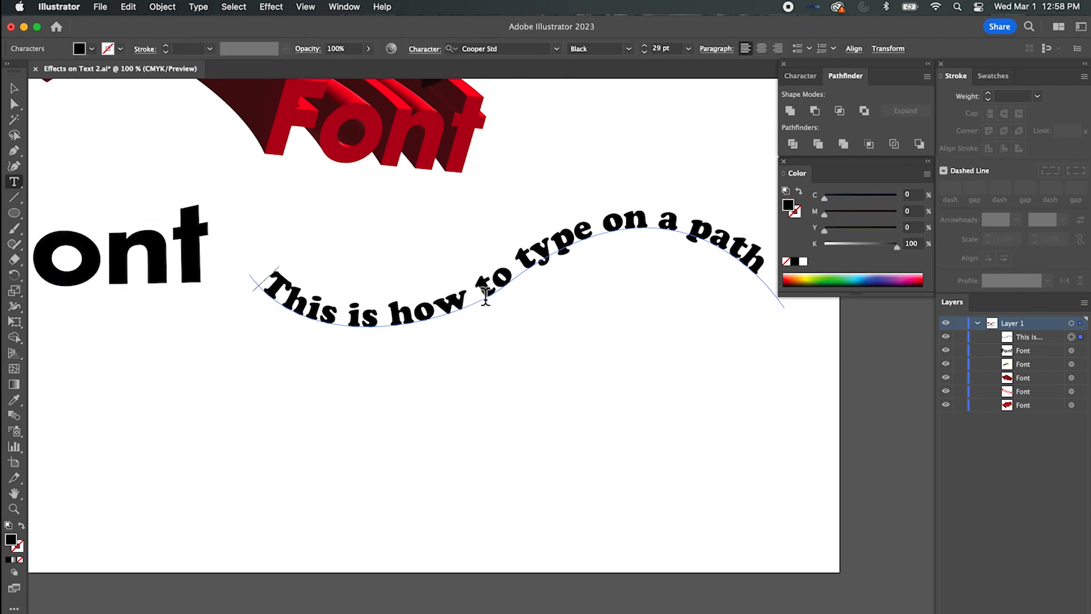
pyautogui.click(15, 89)
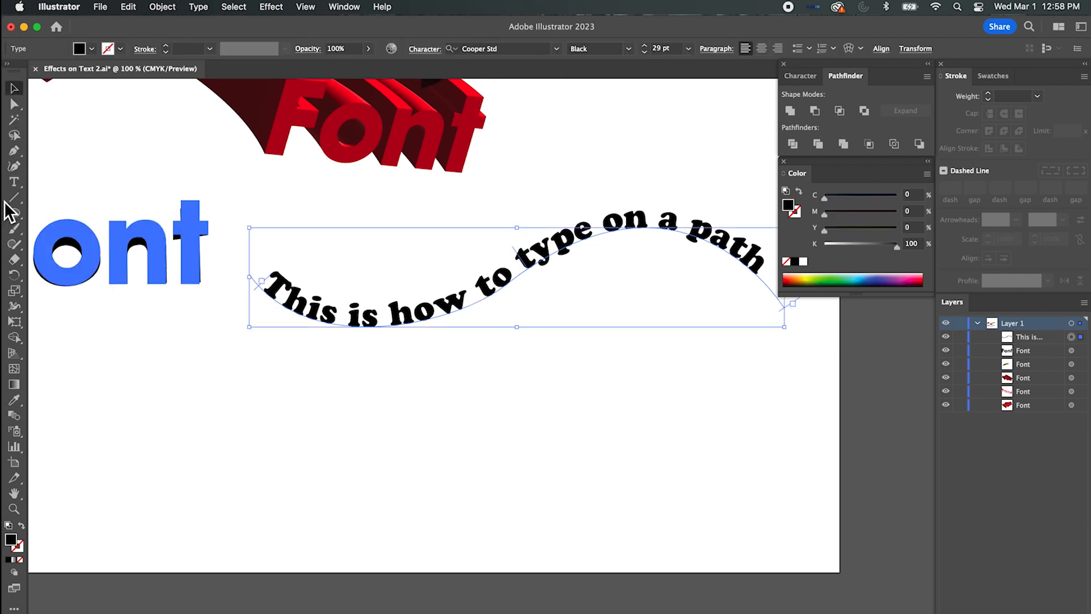
# Draw an ellipse about 257 × 117 pt with no fill and a 1 pt black outline, positioned below the middle of the wavy text.
pyautogui.click(18, 219)
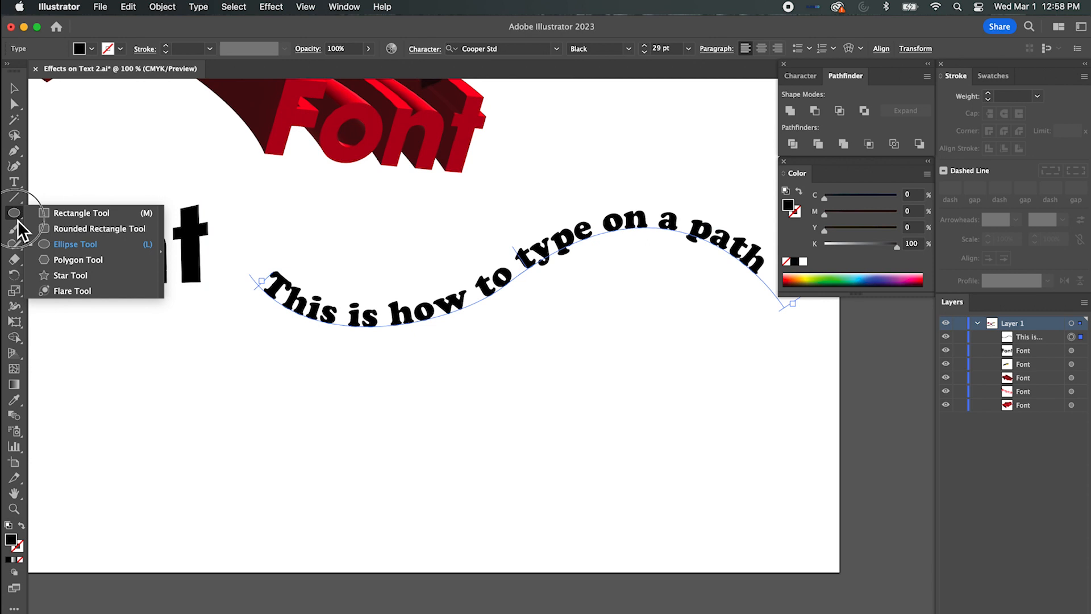
pyautogui.click(66, 244)
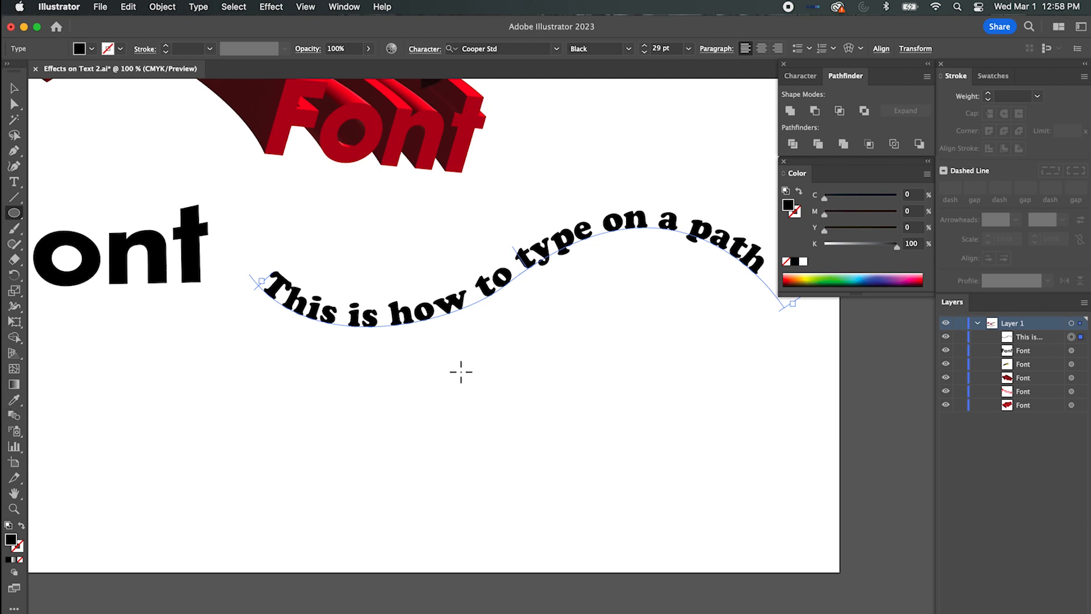
pyautogui.moveTo(461, 373); pyautogui.dragTo(759, 508)
pyautogui.click(14, 89)
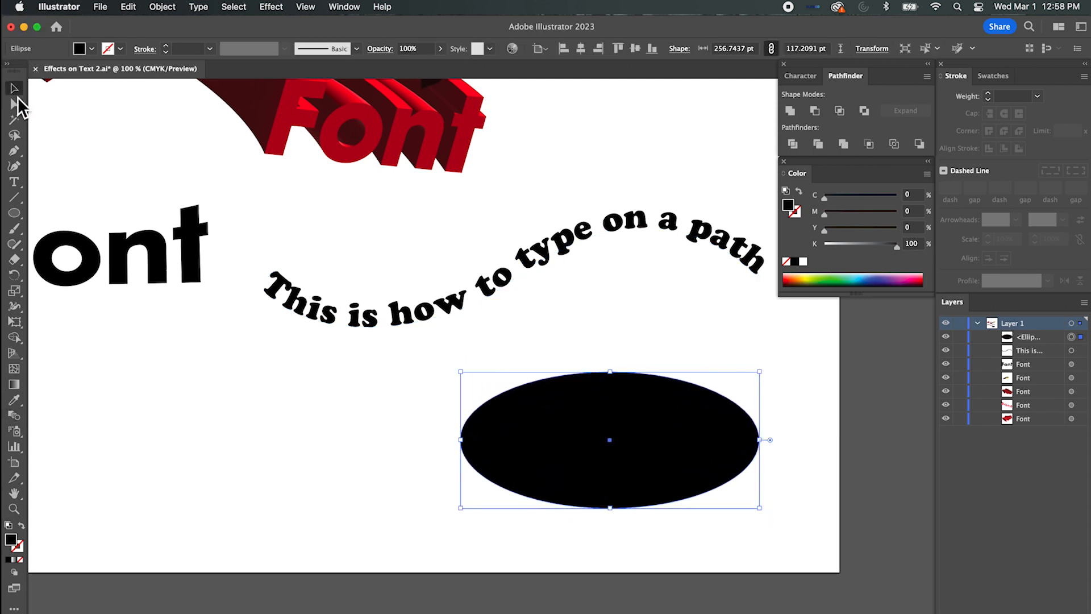
pyautogui.click(21, 525)
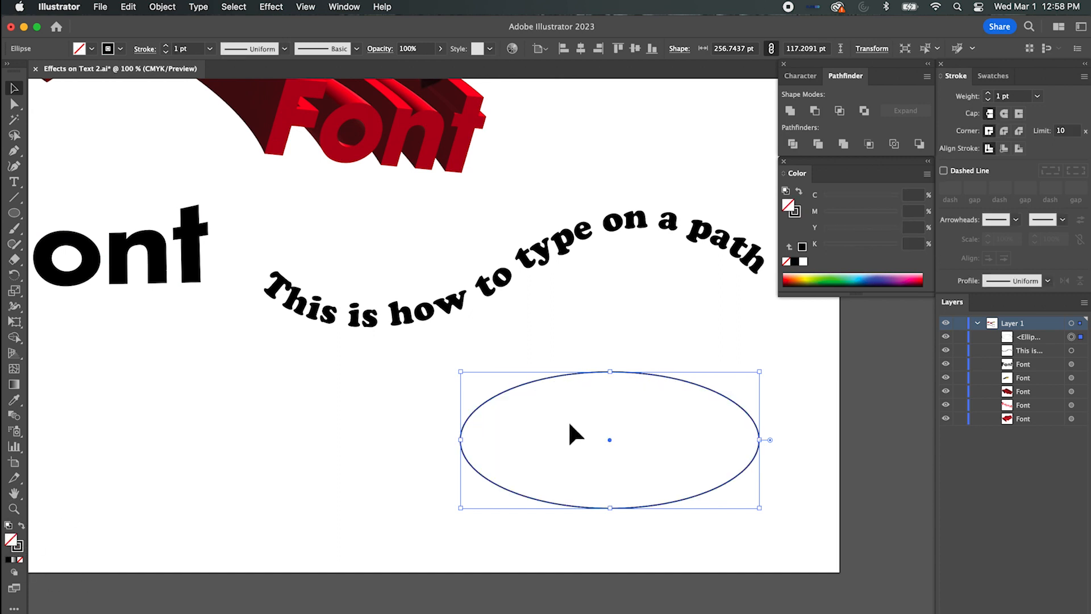
pyautogui.moveTo(581, 373); pyautogui.dragTo(446, 394)
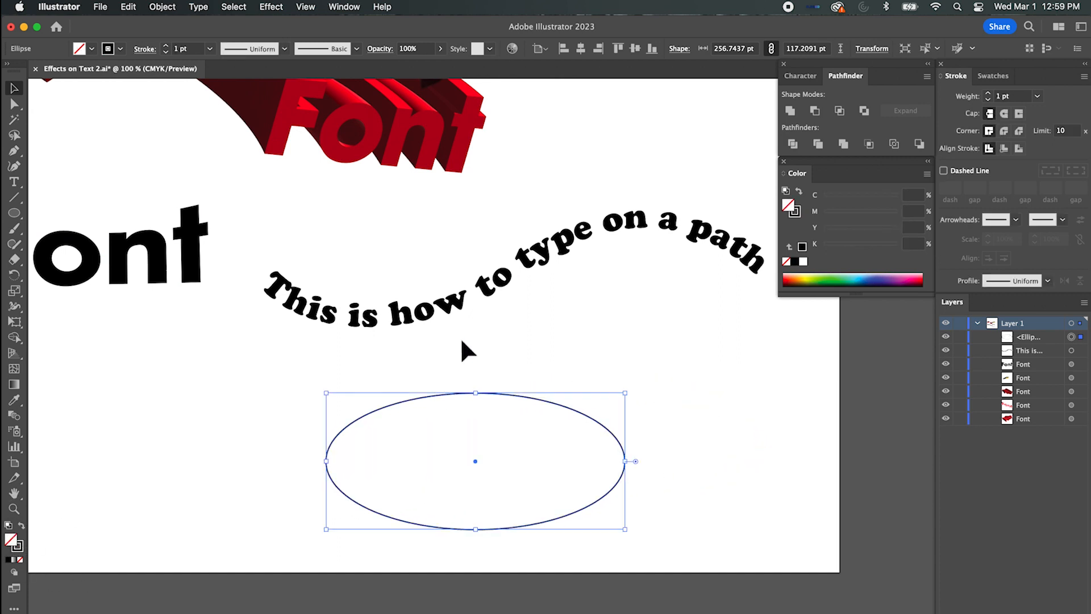
# Convert the ellipse into an area type shape and set its placeholder text size to 20 pt.
pyautogui.click(17, 185)
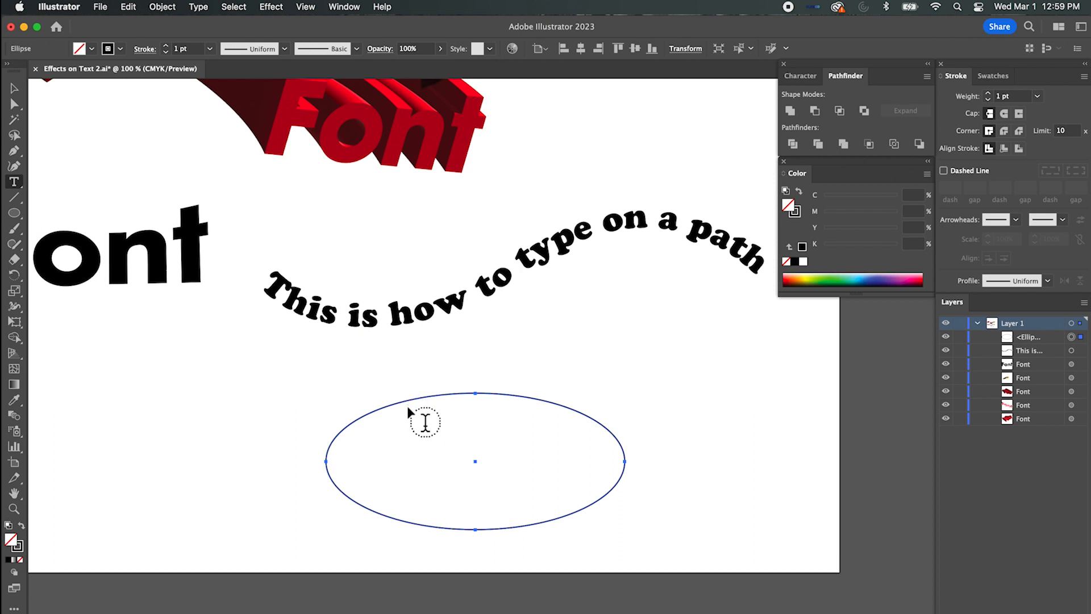
pyautogui.click(425, 422)
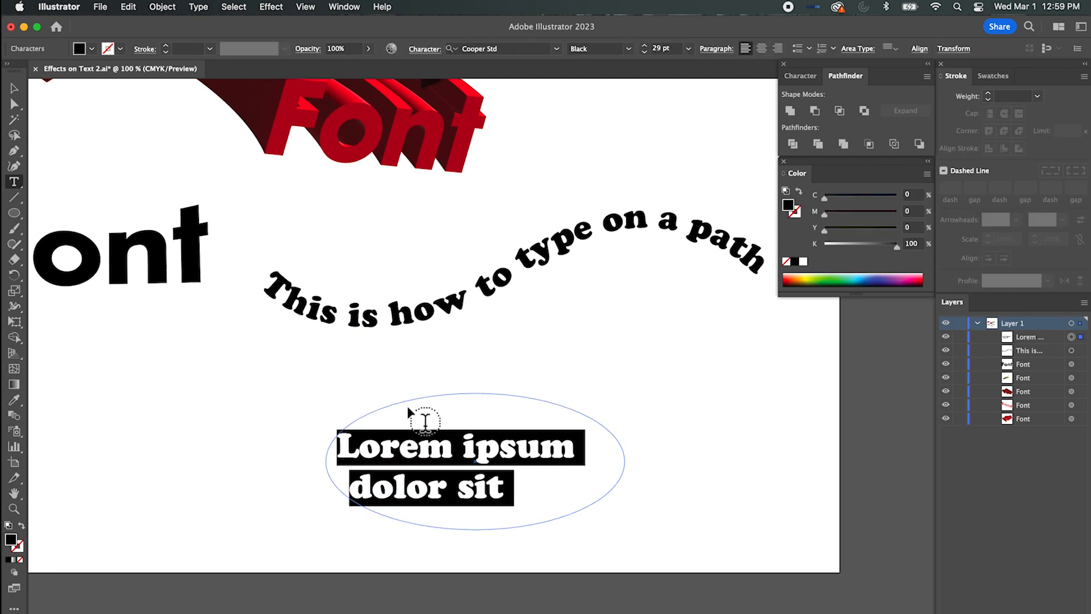
pyautogui.click(644, 53)
pyautogui.click(645, 52)
pyautogui.click(645, 52)
pyautogui.click(644, 52)
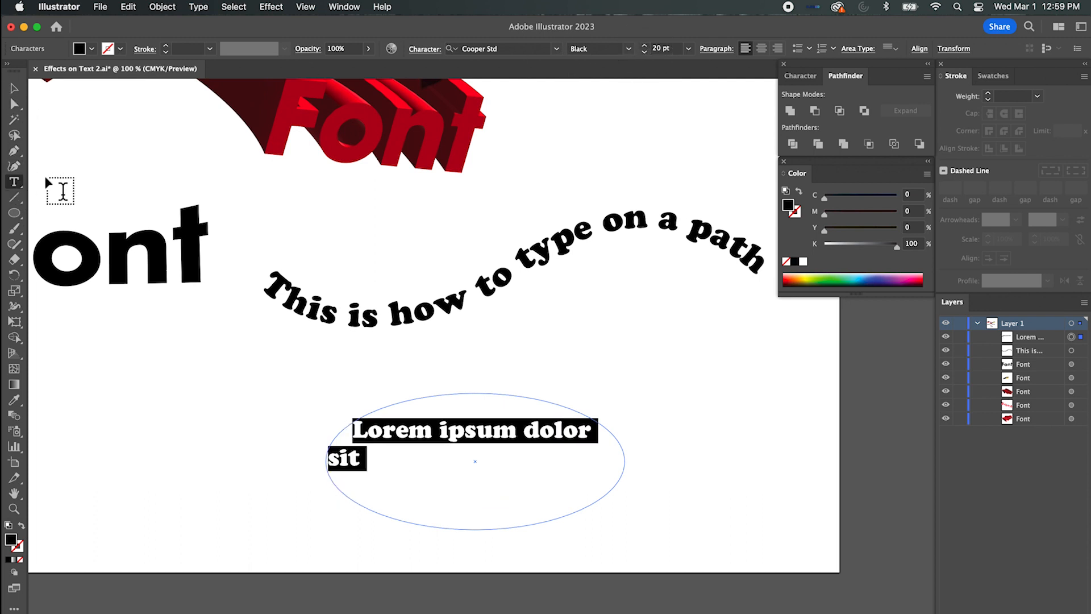
# Replace the ellipse's placeholder text with "This is how to type within a shape. This is a good option for typing.".
pyautogui.click(15, 183)
pyautogui.click(367, 433)
pyautogui.press('super+a')
pyautogui.write('Thi')
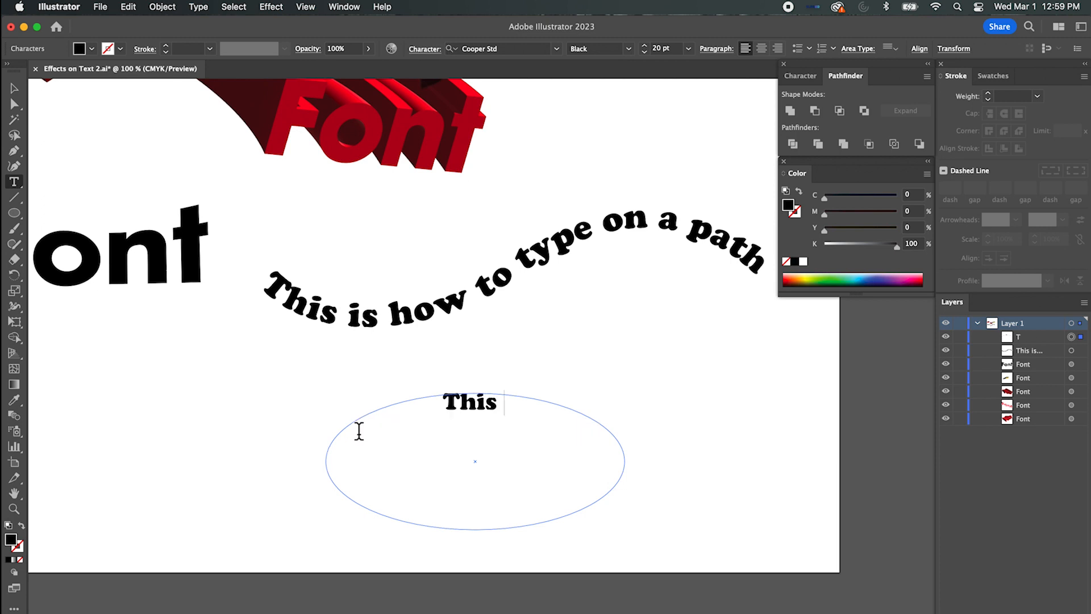
pyautogui.write('s is how to t')
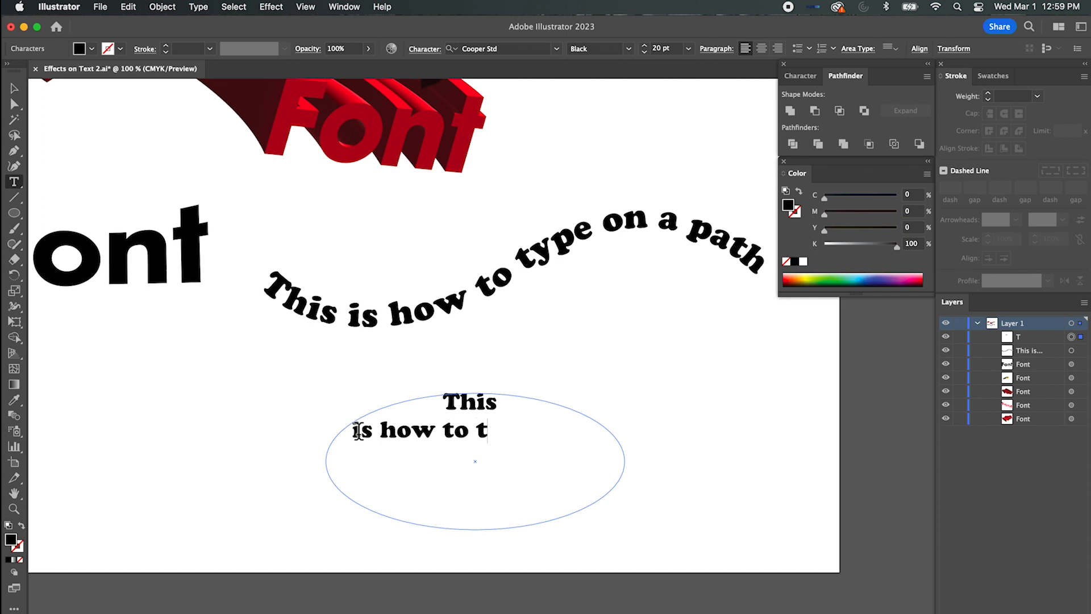
pyautogui.write('ype with')
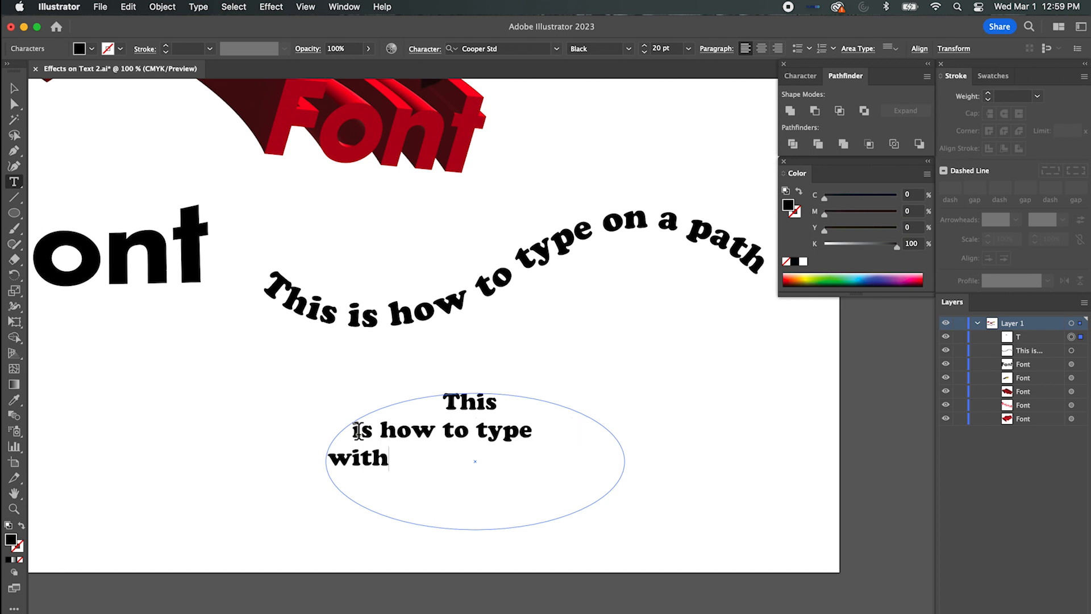
pyautogui.write('in a shape')
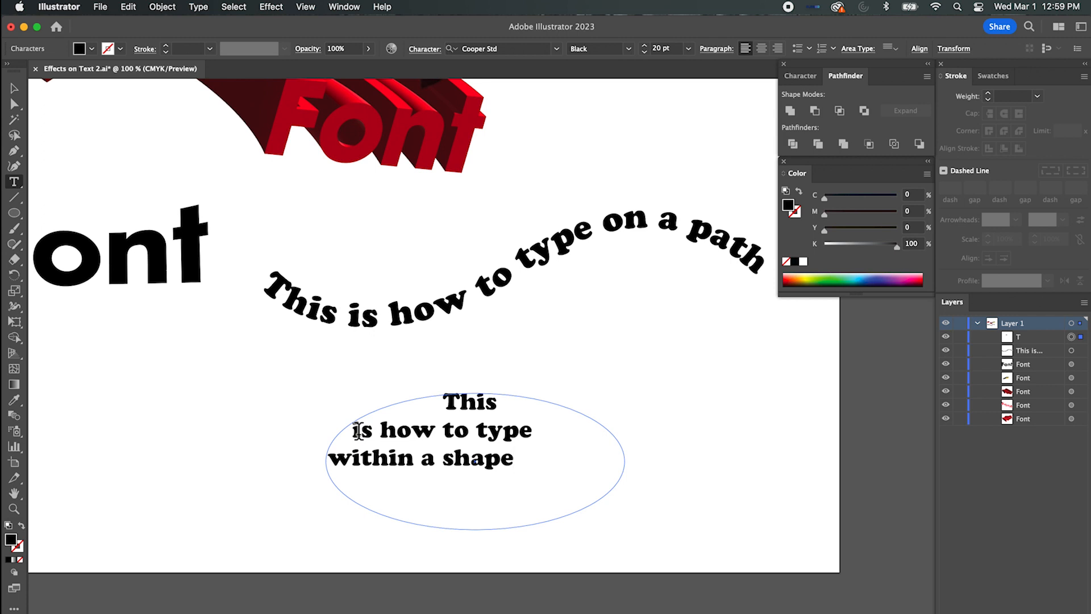
pyautogui.write('.  This is')
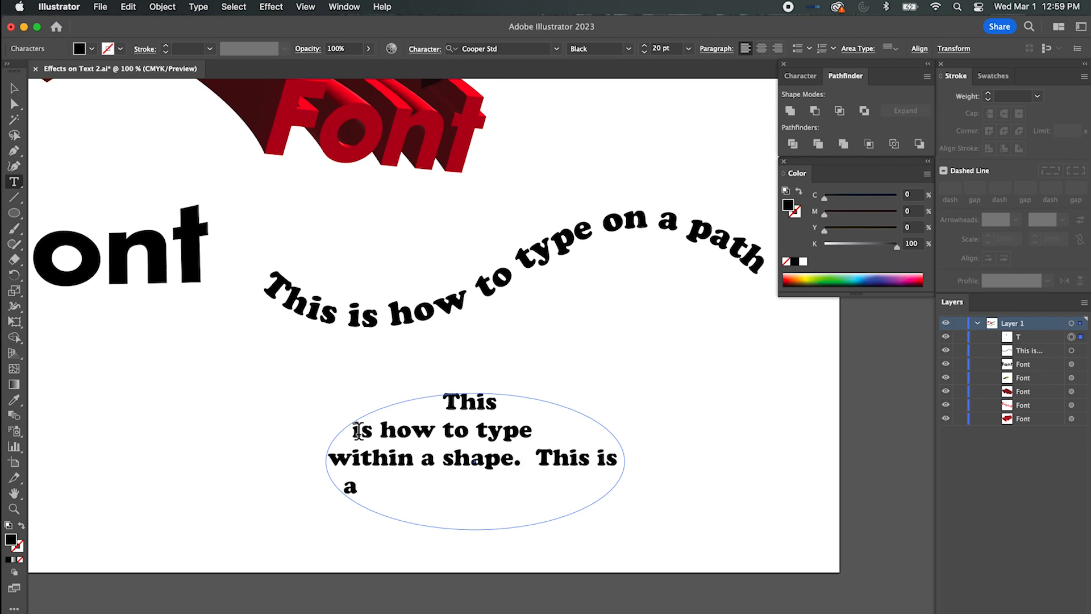
pyautogui.write(' a good ')
pyautogui.write('ood o')
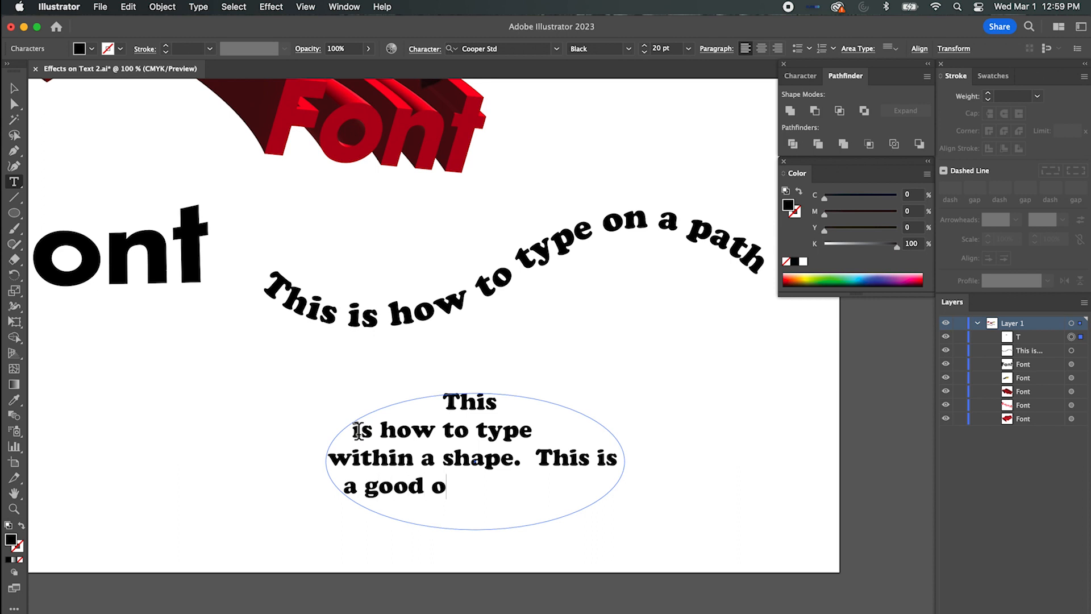
pyautogui.write('ption for ')
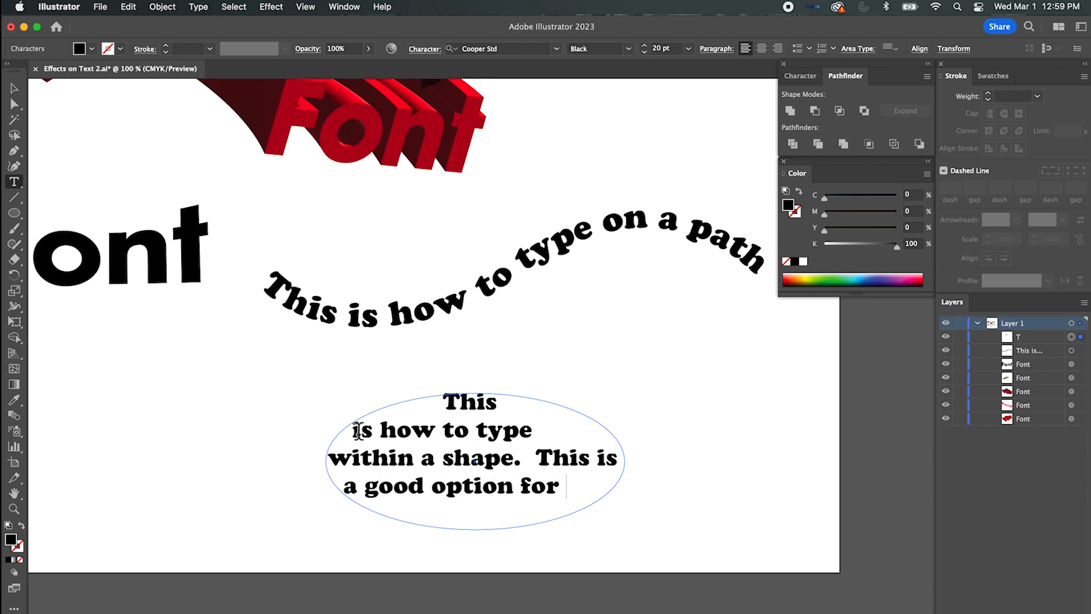
pyautogui.write('typing.')
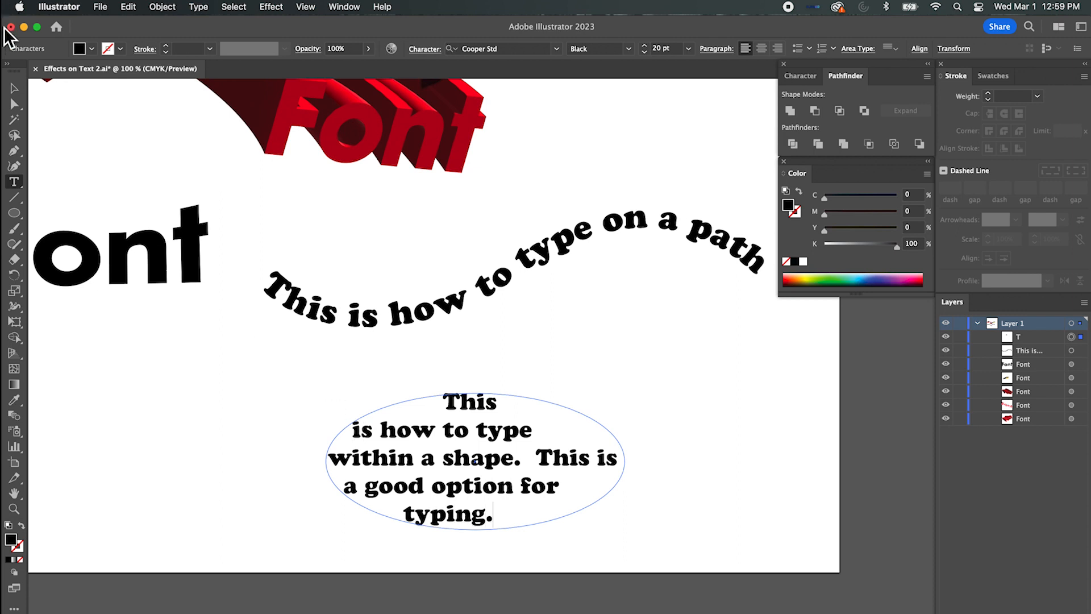
# Try centre, right and left alignment on the text inside the ellipse, ending with centre alignment.
pyautogui.click(14, 88)
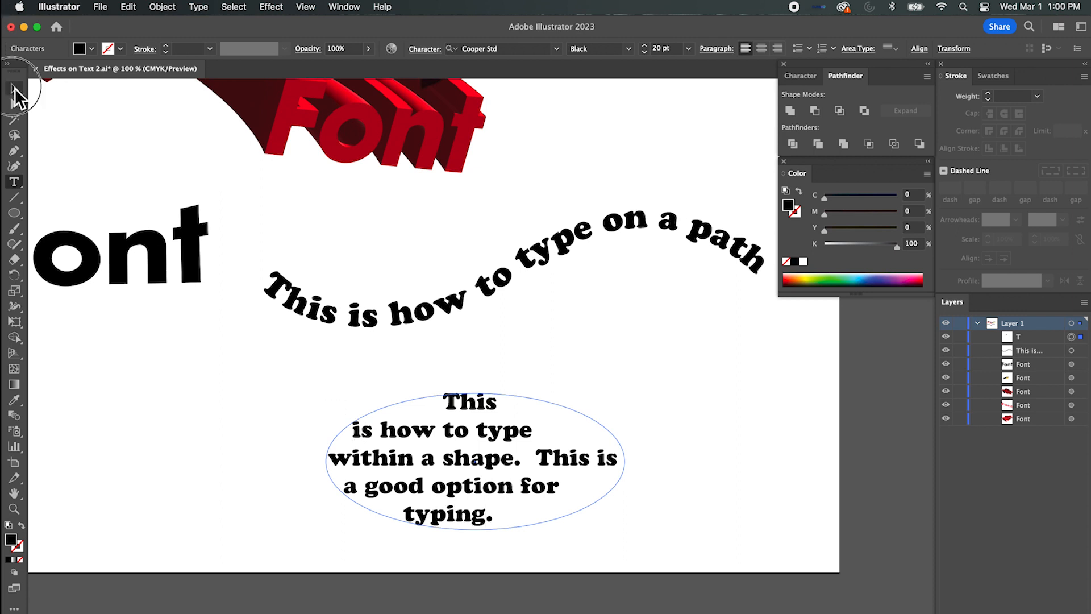
pyautogui.click(499, 462)
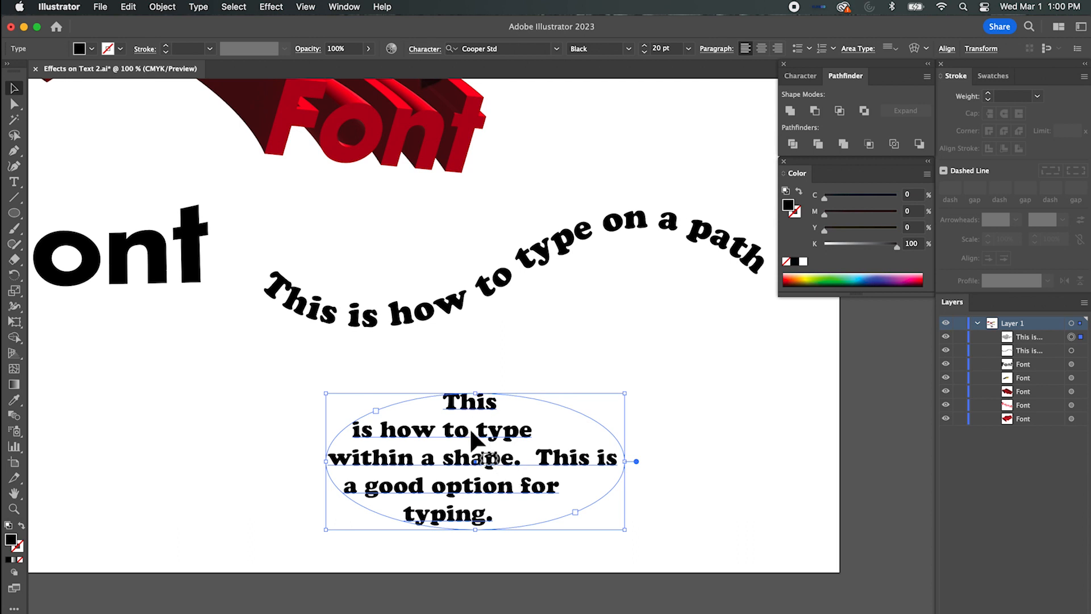
pyautogui.click(762, 54)
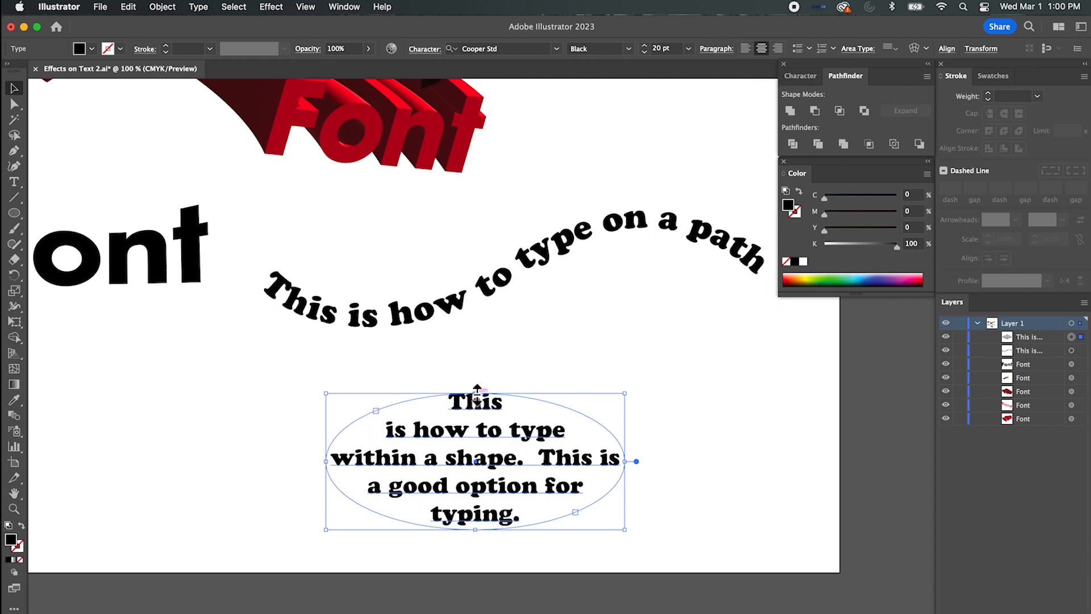
pyautogui.click(778, 50)
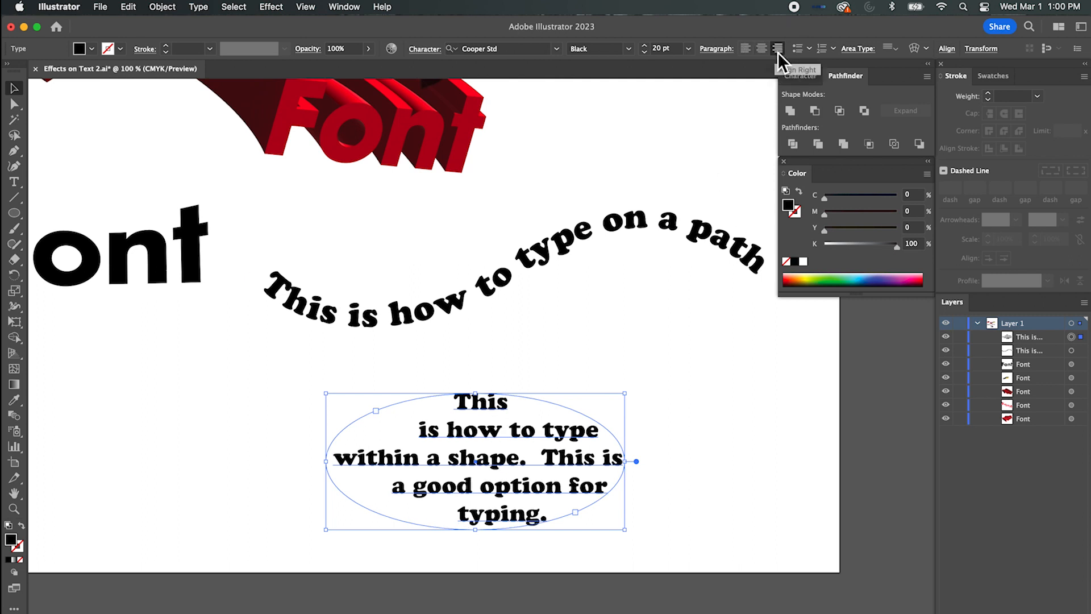
pyautogui.click(745, 49)
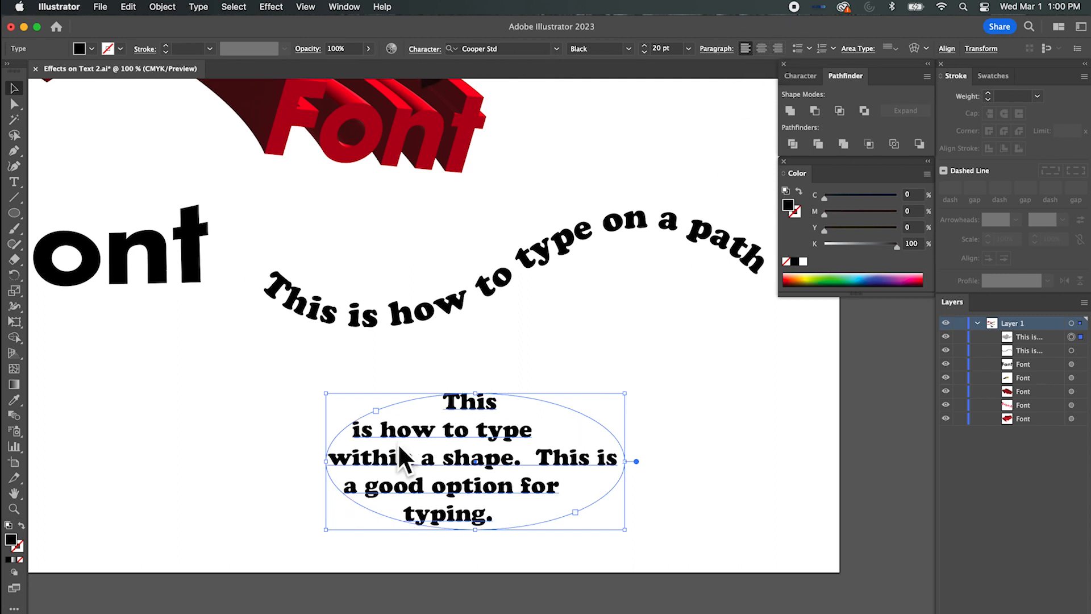
pyautogui.click(761, 49)
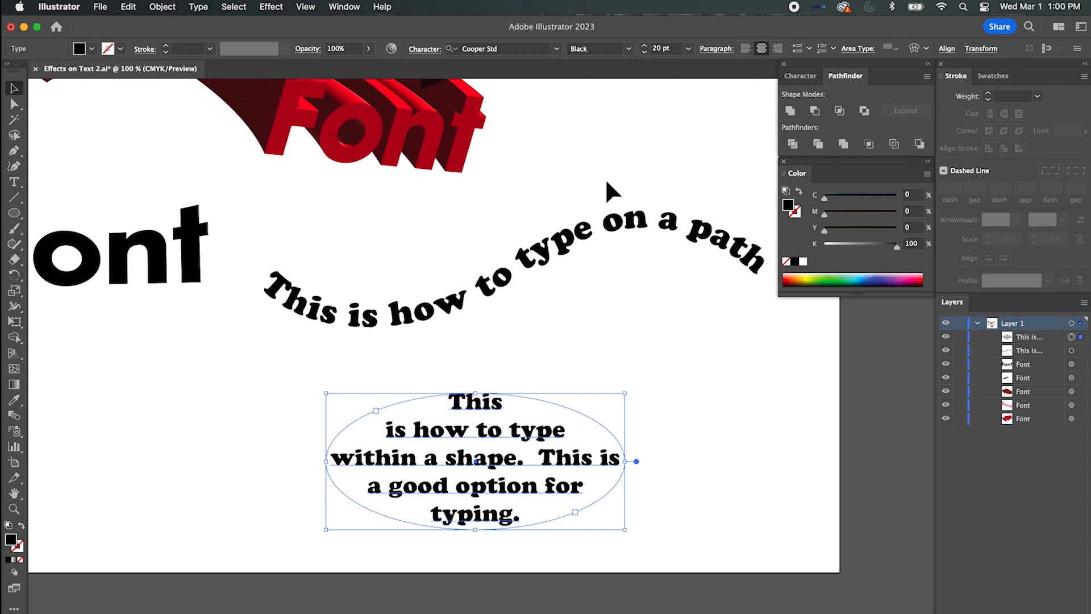
# Move the ellipse text below the black "Font" text and make its shape narrower and taller so the whole text fits, then deselect it.
pyautogui.moveTo(464, 459); pyautogui.dragTo(182, 455)
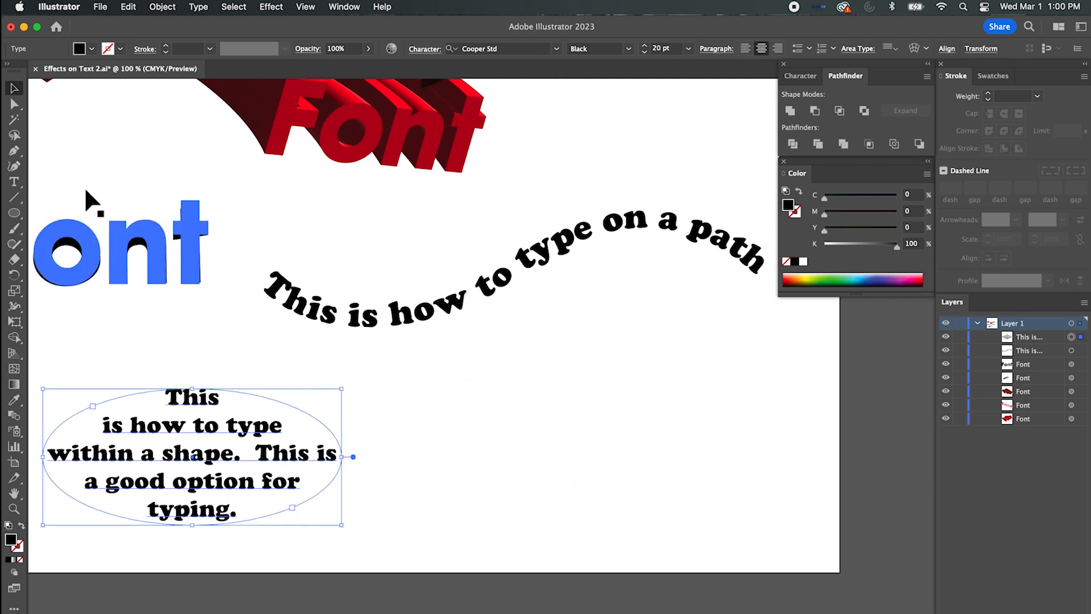
pyautogui.moveTo(335, 456); pyautogui.dragTo(273, 457)
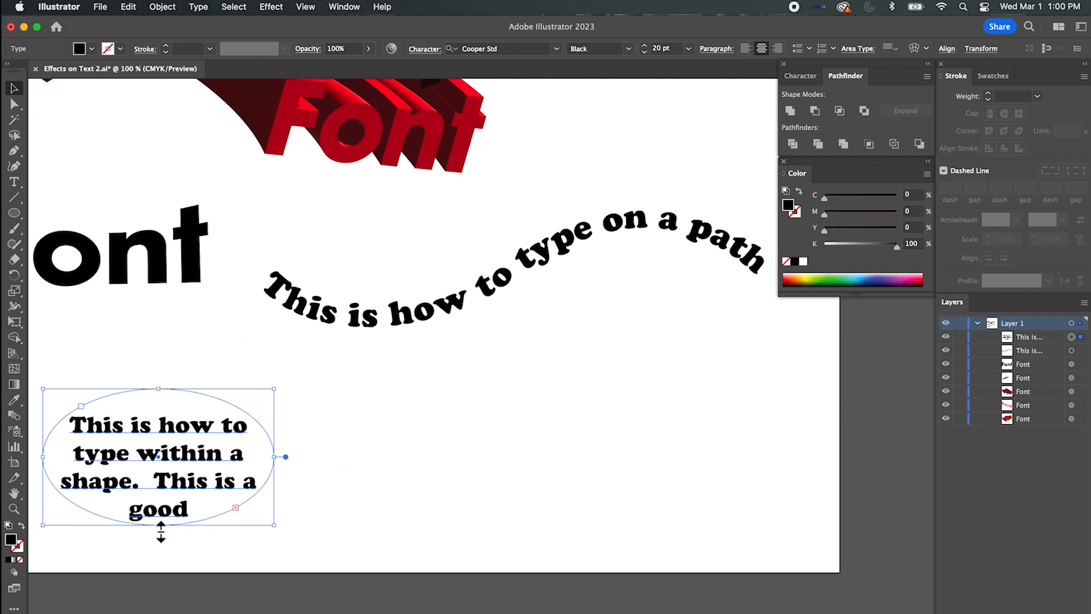
pyautogui.moveTo(159, 526); pyautogui.dragTo(158, 567)
pyautogui.moveTo(163, 452); pyautogui.dragTo(196, 403)
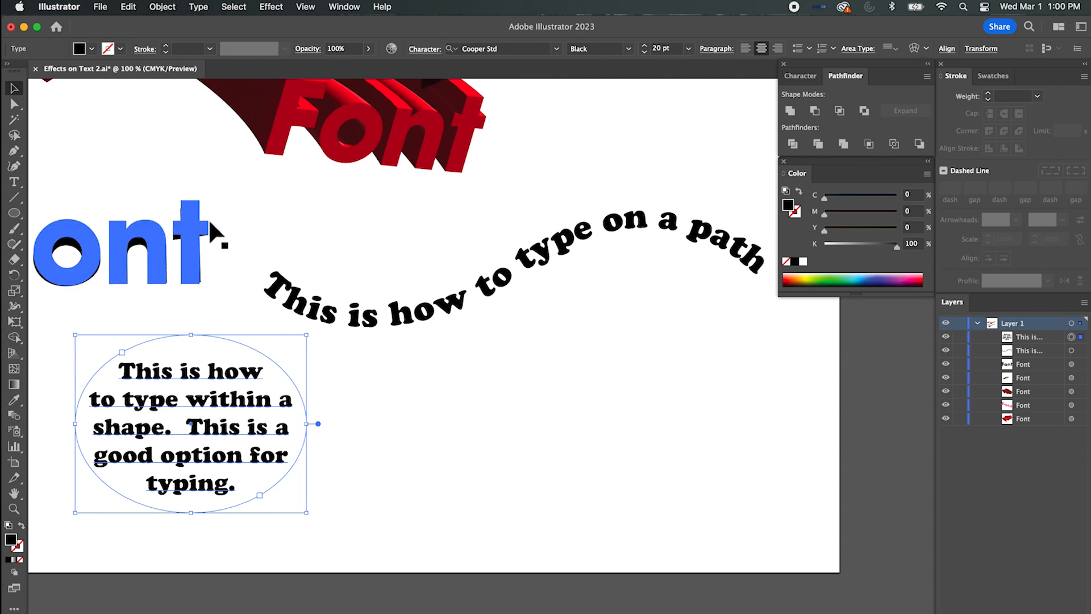
pyautogui.click(285, 236)
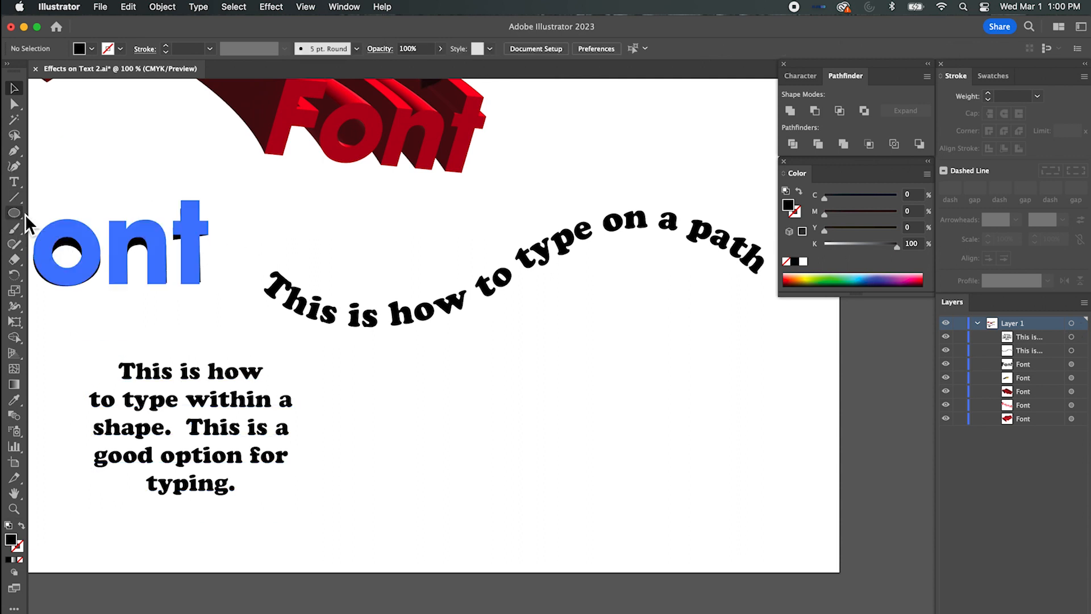
# Draw a black-filled ellipse about 286 × 129 pt beside the shape text, below the wavy text.
pyautogui.press('l')
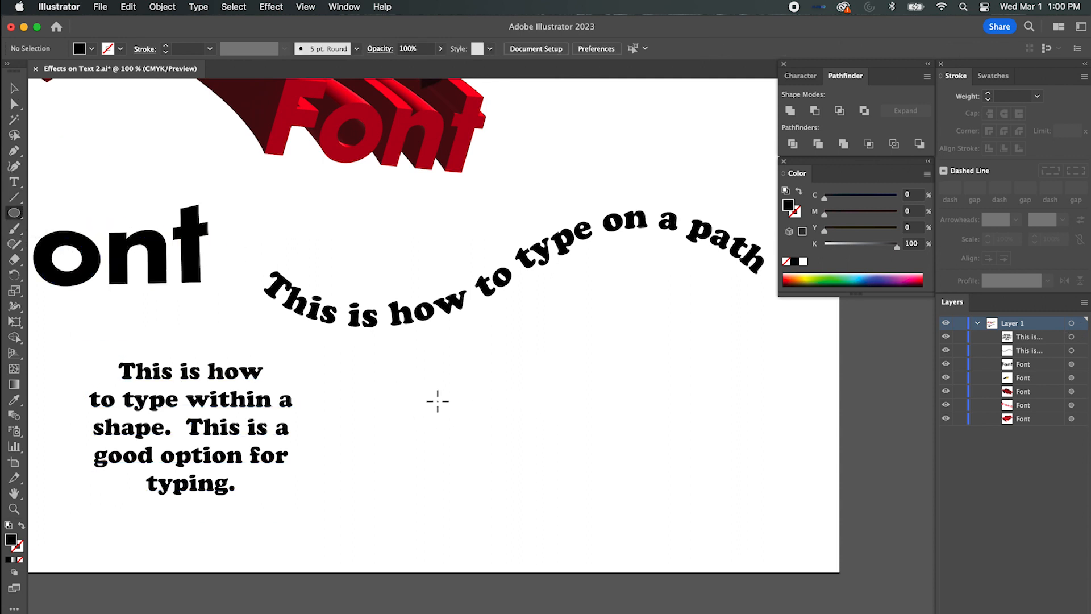
pyautogui.moveTo(438, 401); pyautogui.dragTo(770, 549)
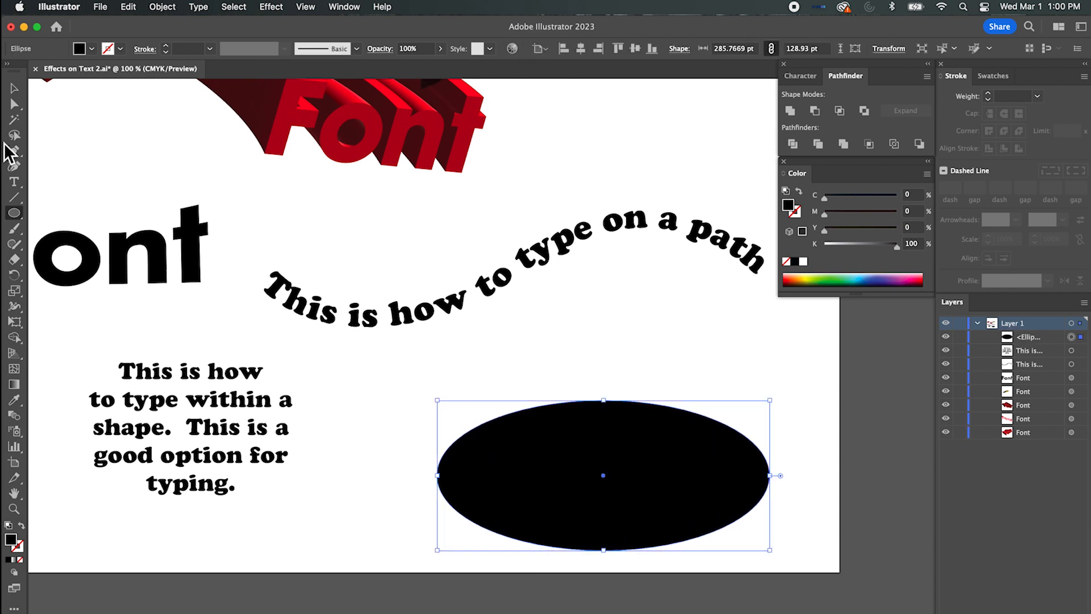
# Swap the ellipse's fill and stroke to leave only a black outline, and place placeholder text along it with the Type on a Path tool.
pyautogui.click(14, 88)
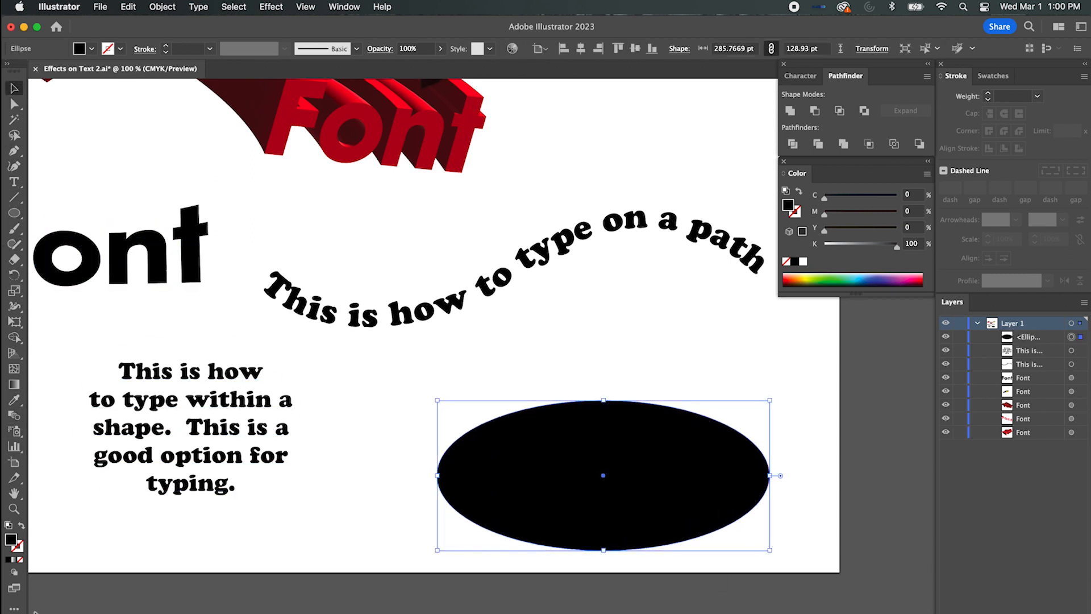
pyautogui.click(21, 525)
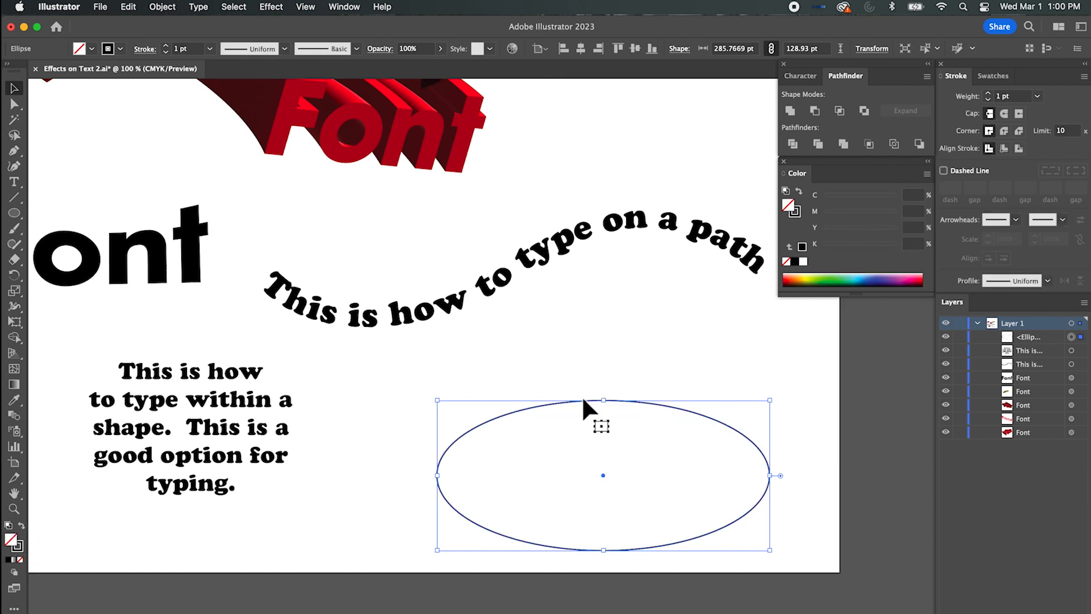
pyautogui.click(14, 183)
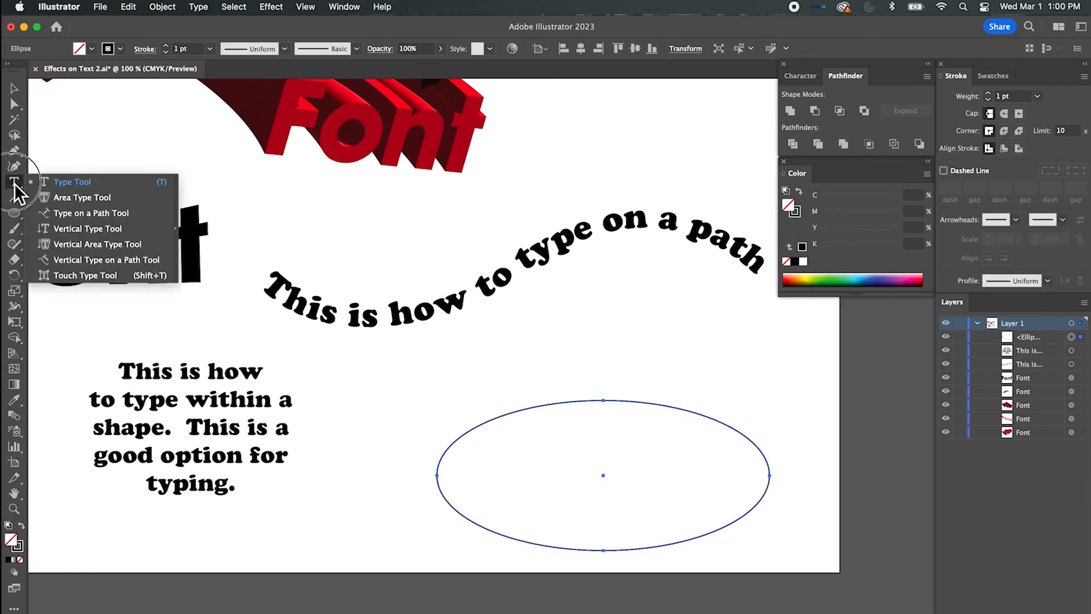
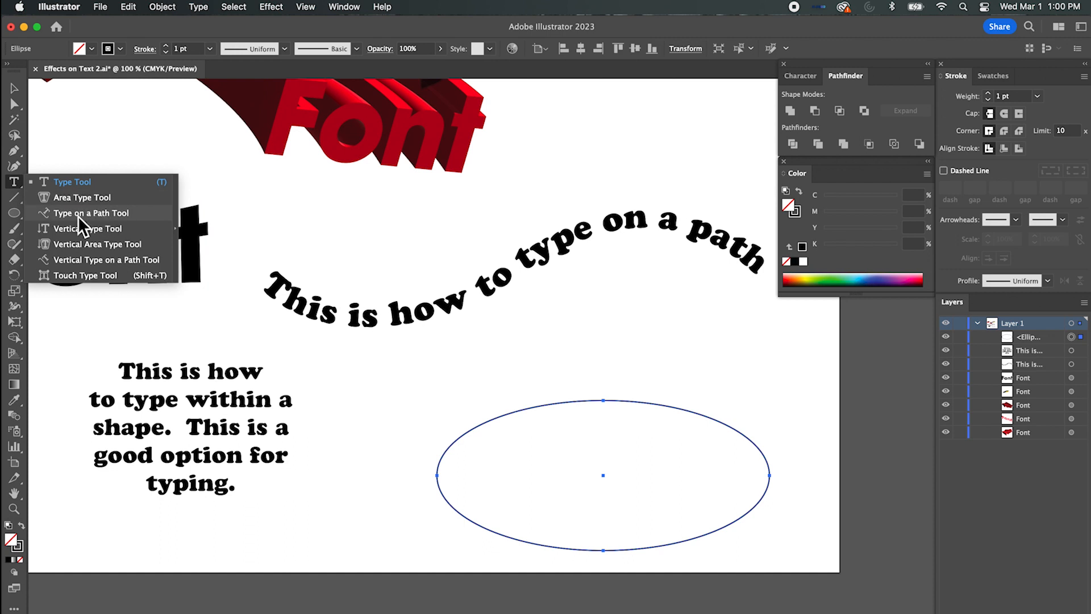
pyautogui.click(49, 214)
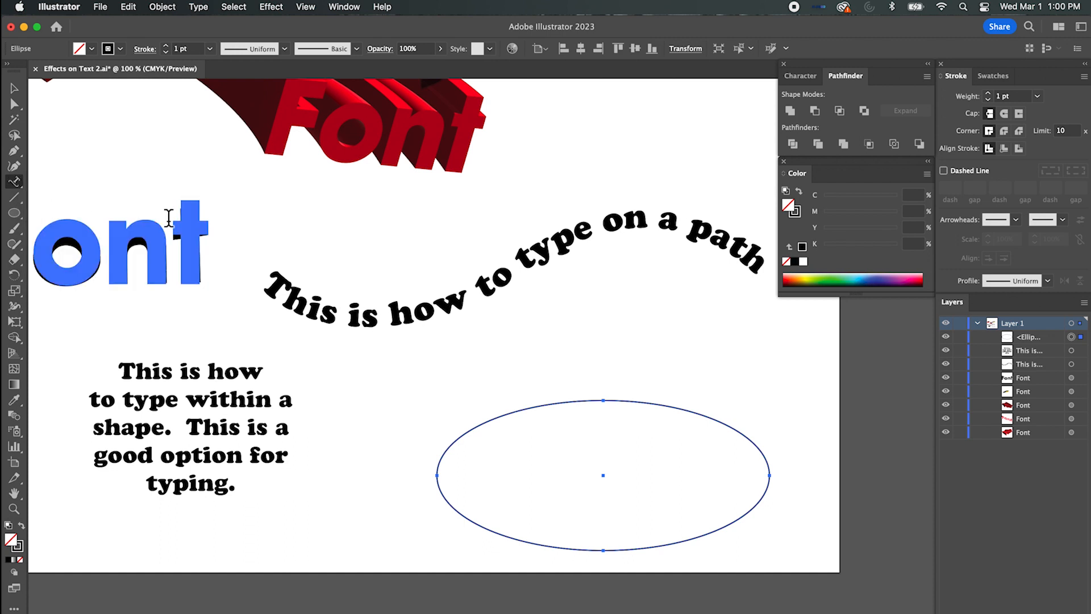
pyautogui.click(529, 405)
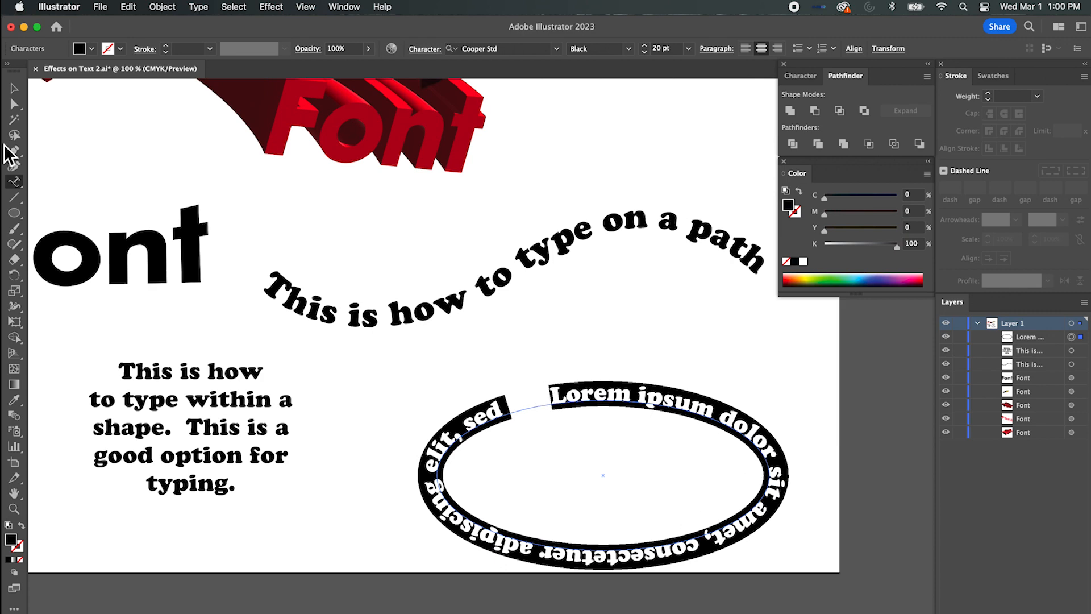
# Make the text ellipse taller, shift the text's start bracket to the ellipse's upper right side and its end bracket near the top.
pyautogui.click(14, 88)
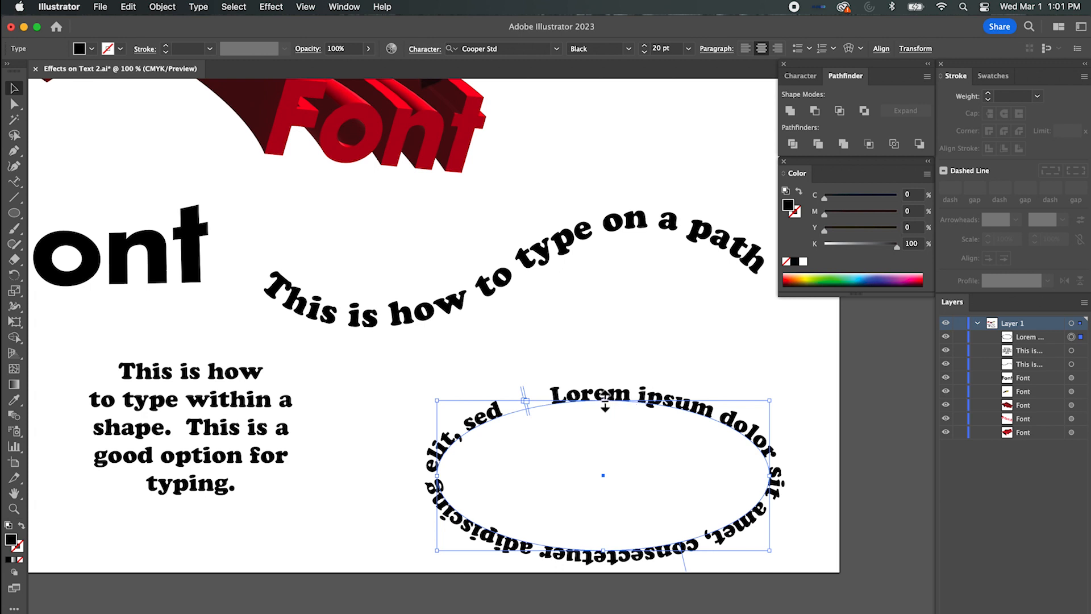
pyautogui.moveTo(603, 400); pyautogui.dragTo(608, 361)
pyautogui.click(19, 103)
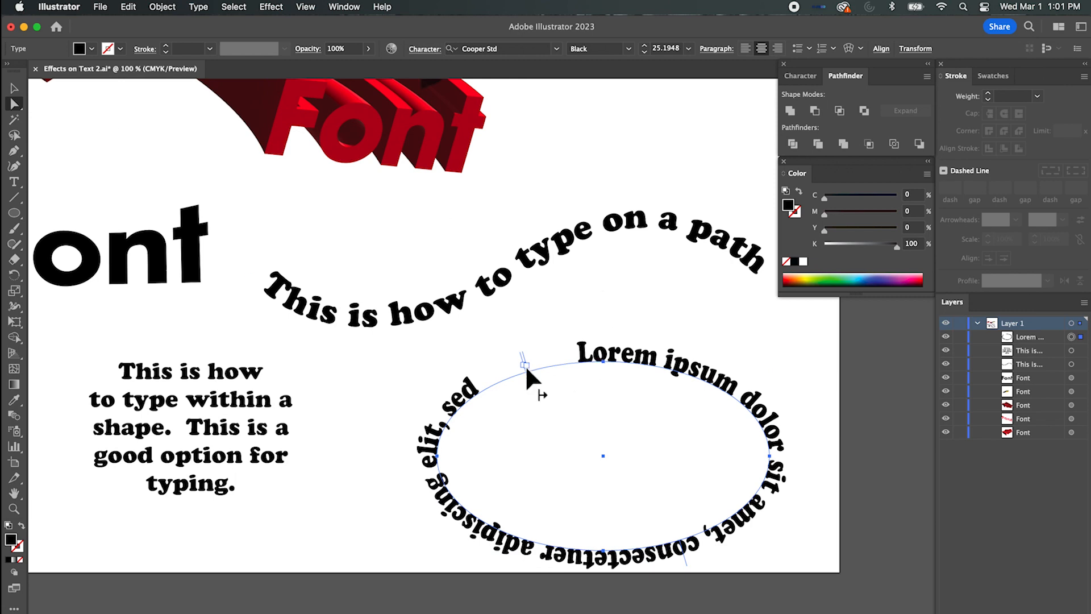
pyautogui.moveTo(526, 365); pyautogui.dragTo(725, 430)
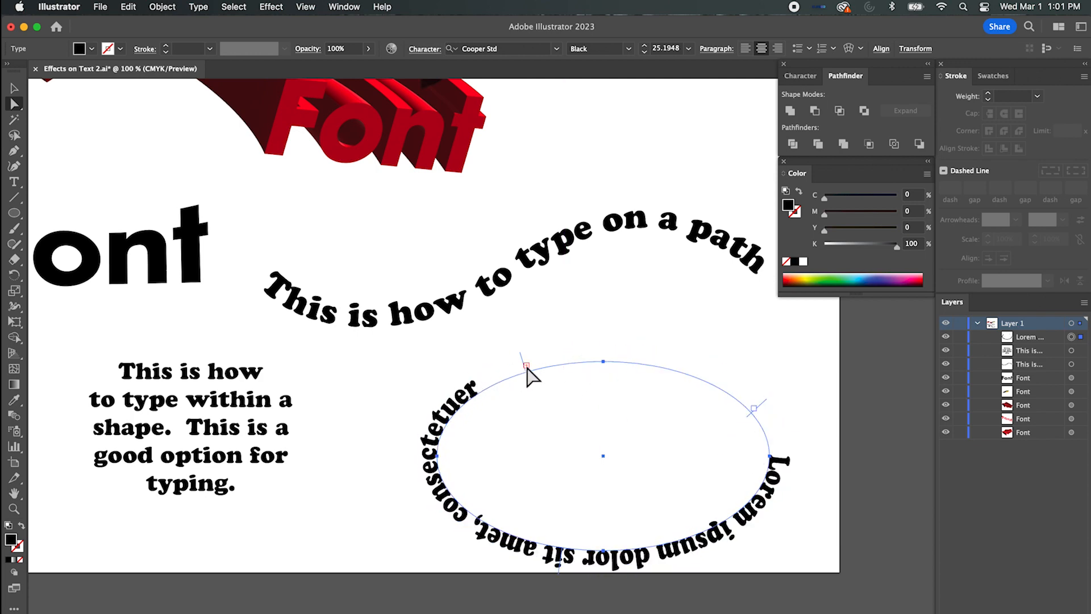
pyautogui.moveTo(524, 366); pyautogui.dragTo(565, 354)
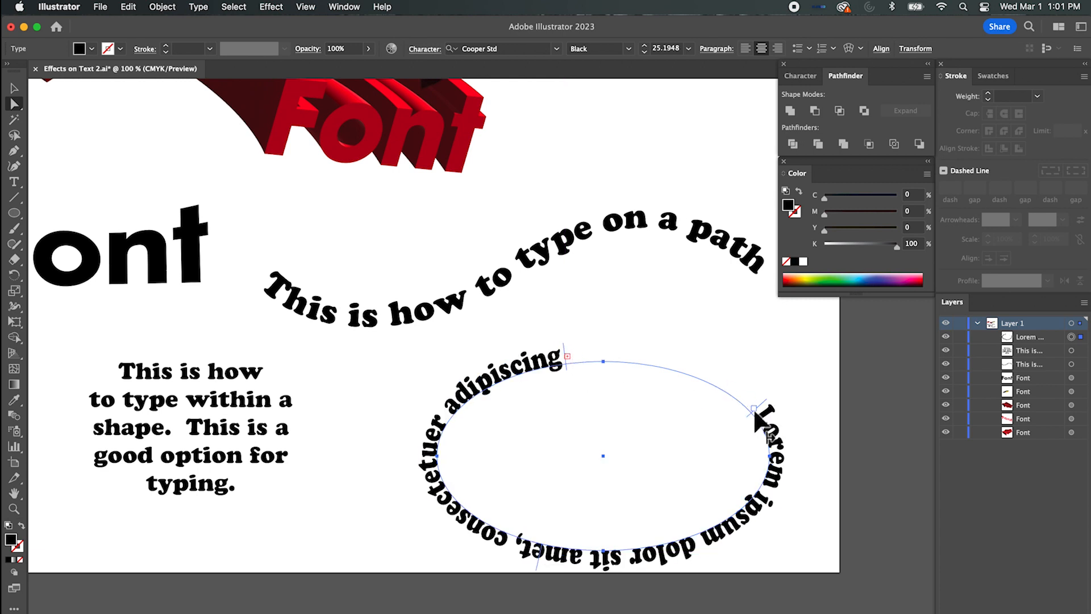
# Move the path text's start bracket back to the top of the ellipse, next to the end bracket.
pyautogui.press('t')
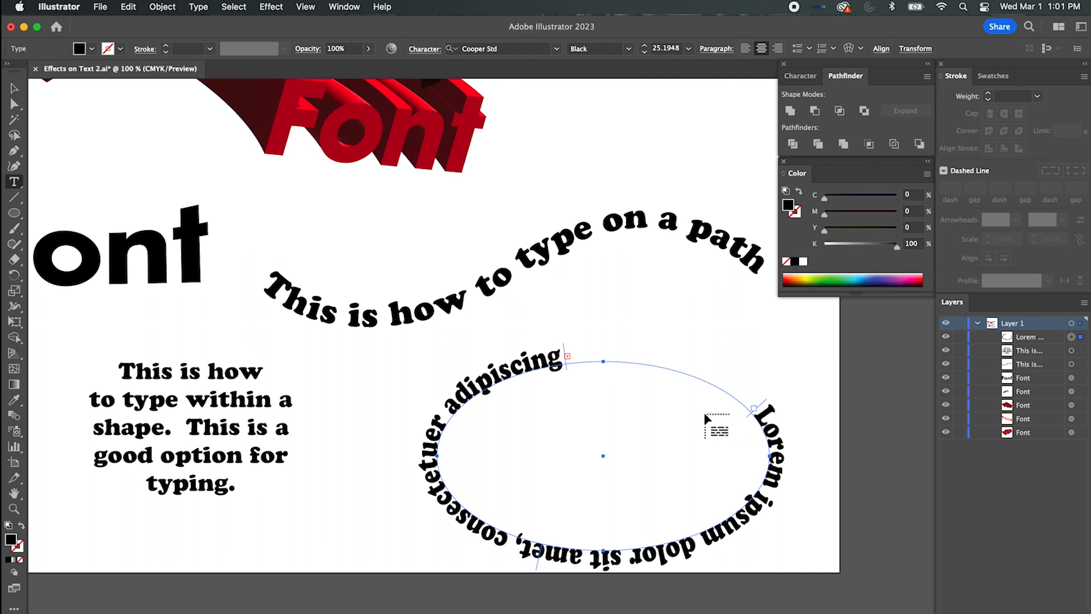
pyautogui.click(16, 90)
pyautogui.click(16, 104)
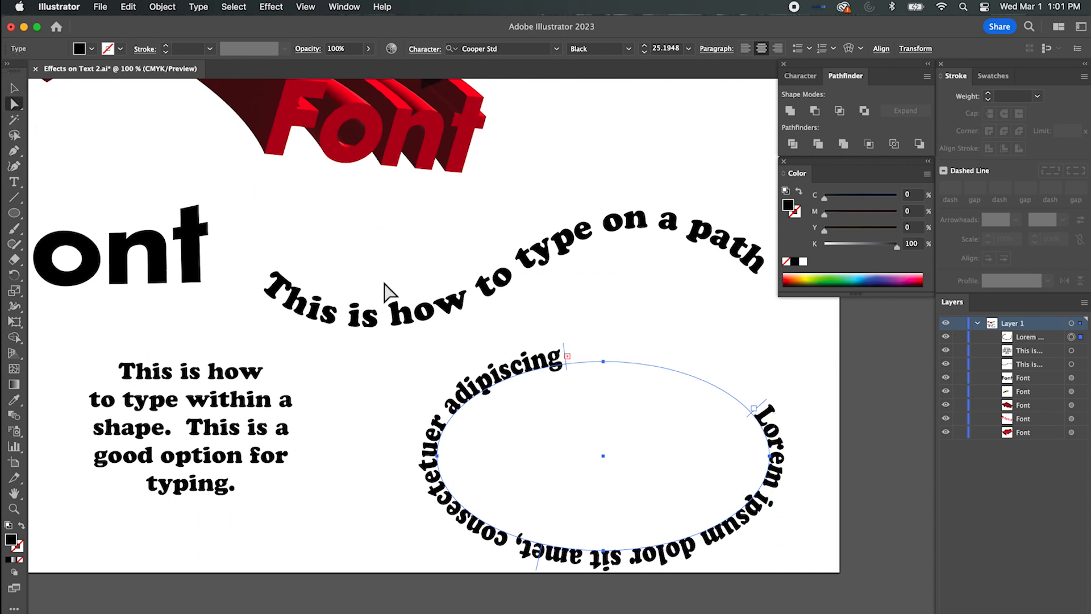
pyautogui.press('t')
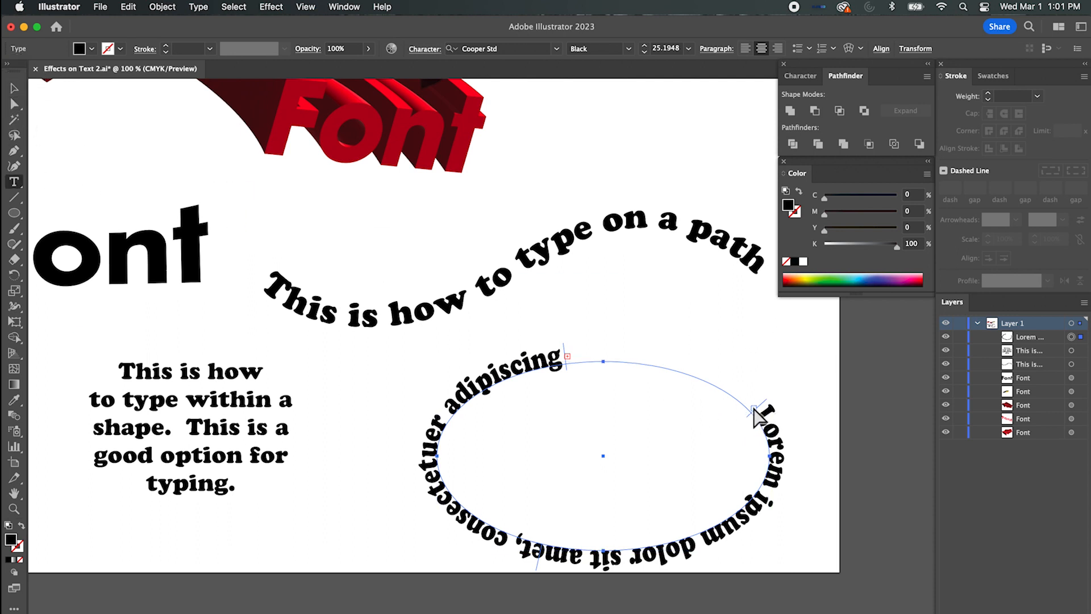
pyautogui.click(16, 104)
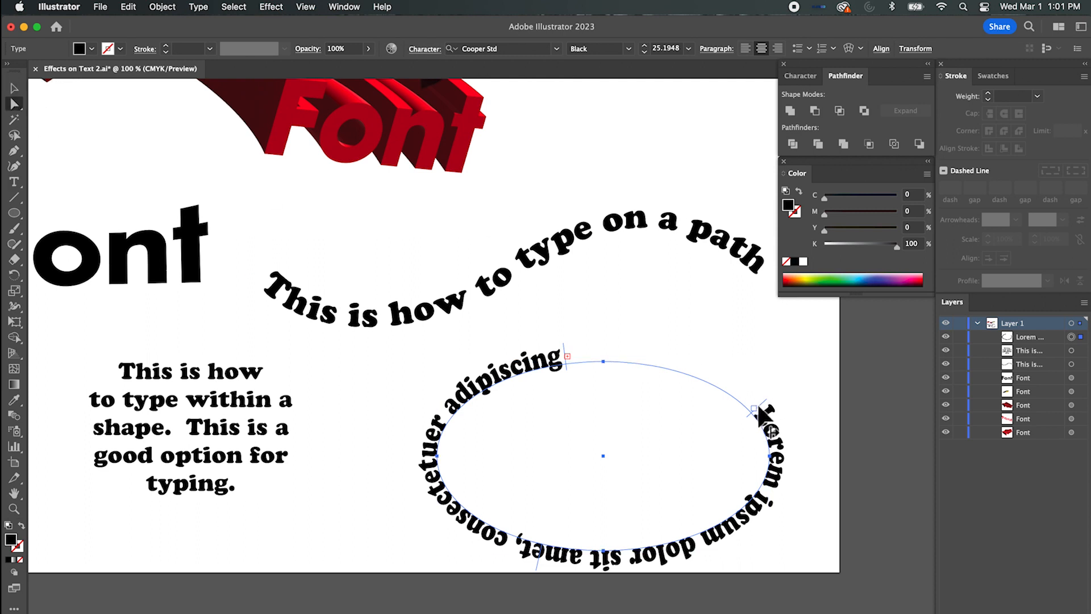
pyautogui.moveTo(766, 408); pyautogui.dragTo(598, 345)
pyautogui.press('t')
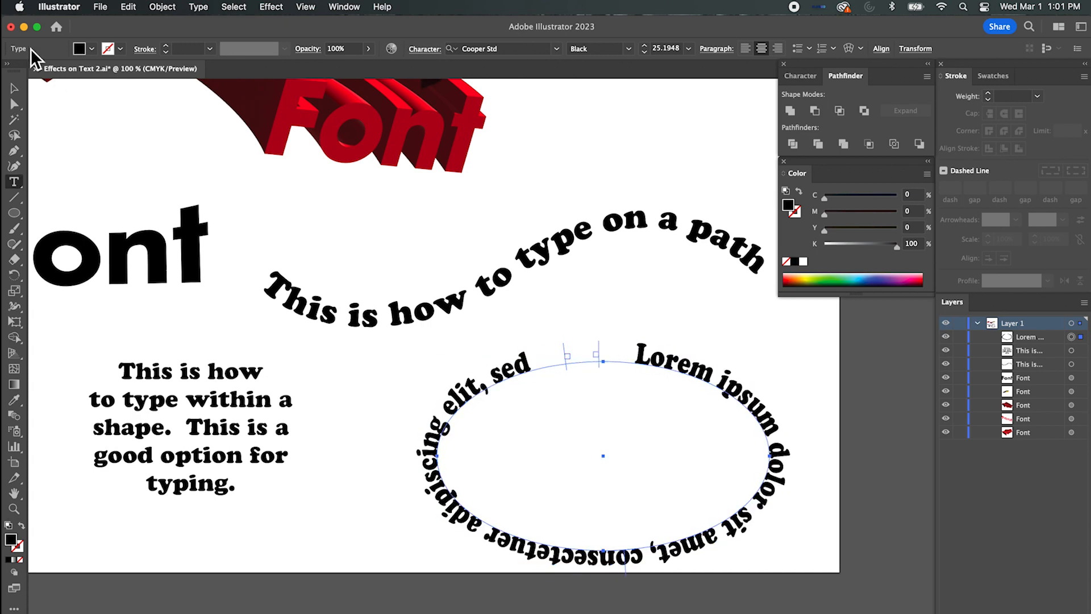
pyautogui.click(16, 104)
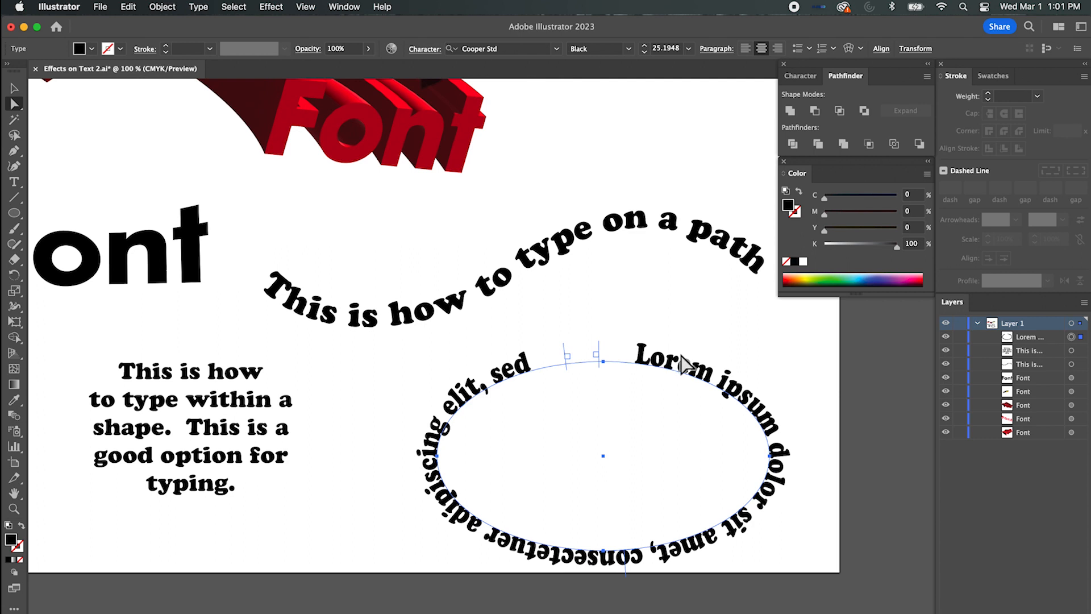
# Apply the Skew type-on-a-path effect to the ellipse text and move the ellipse slightly up.
pyautogui.click(199, 8)
pyautogui.moveTo(247, 141)
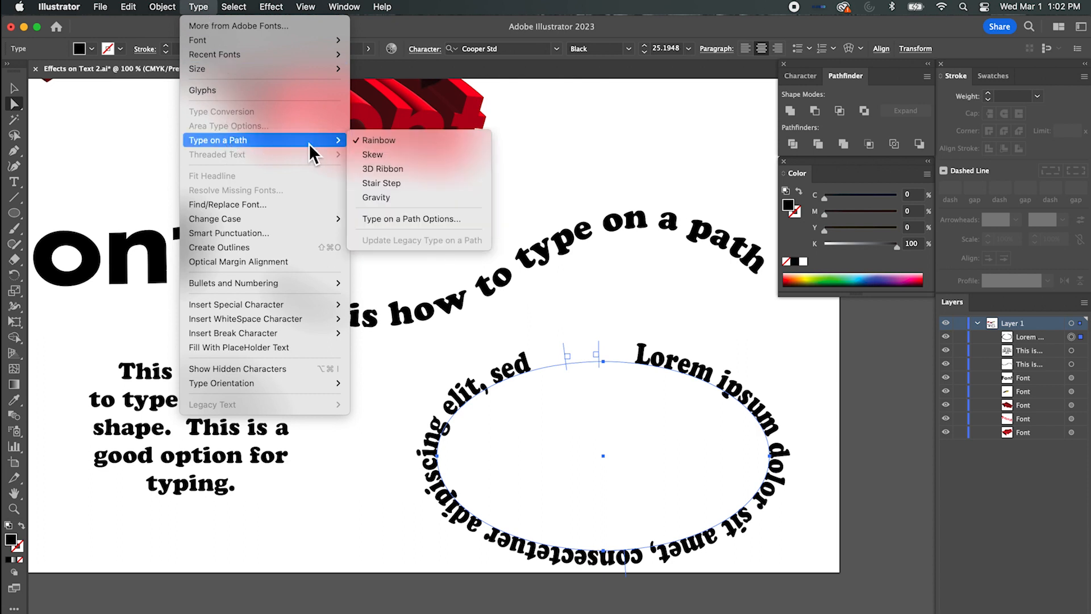
pyautogui.click(385, 154)
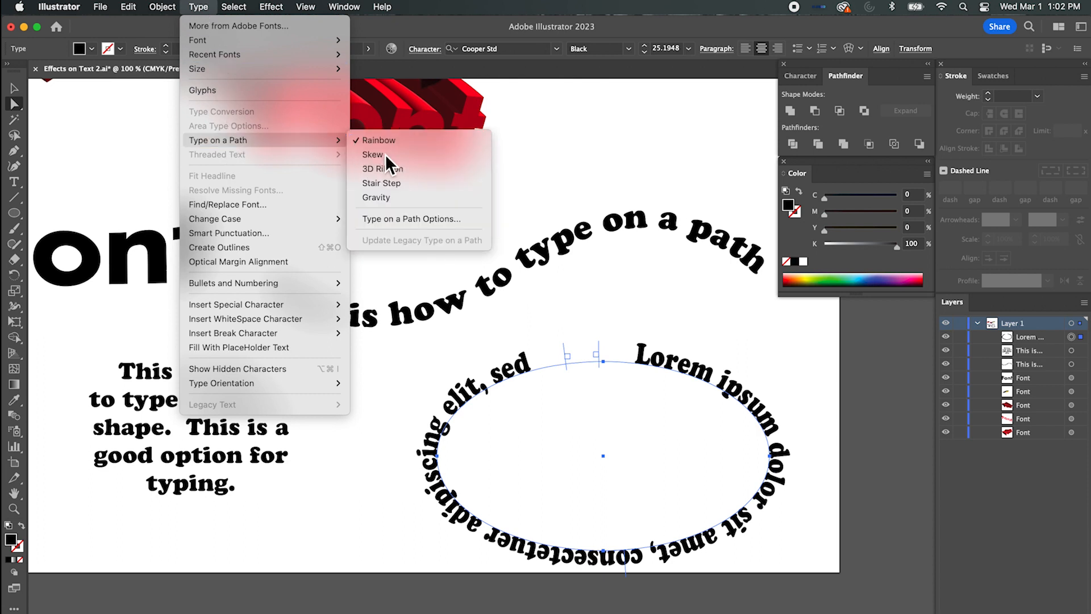
pyautogui.click(724, 424)
pyautogui.moveTo(735, 393); pyautogui.dragTo(743, 383)
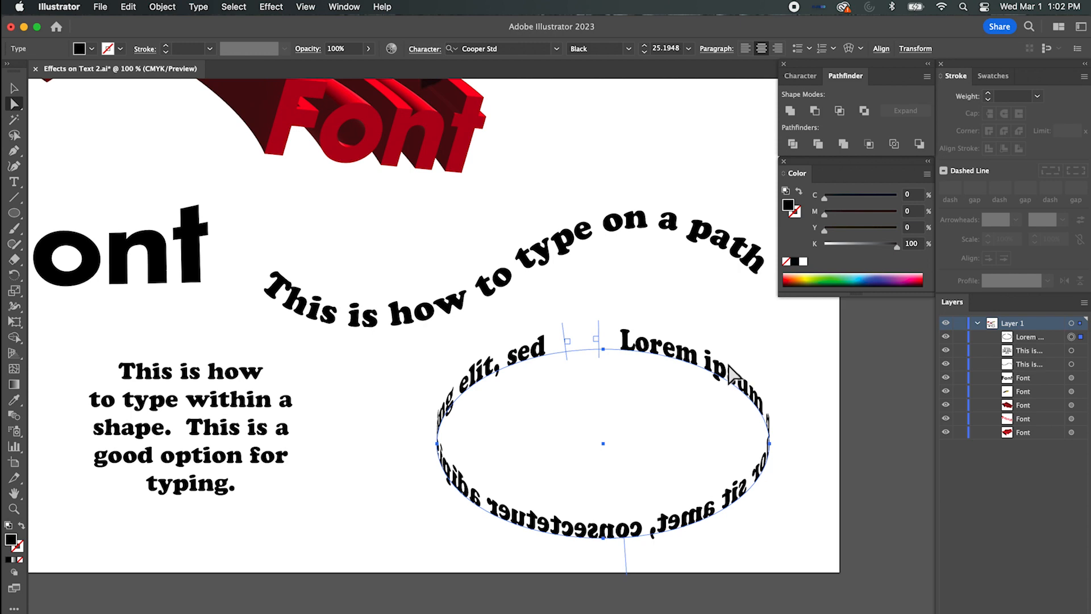
# Move the black "Font" text and the wavy path text up, and place the shape text directly below the black "Font".
pyautogui.press('super+minus')
pyautogui.press('super+minus')
pyautogui.press('super+minus')
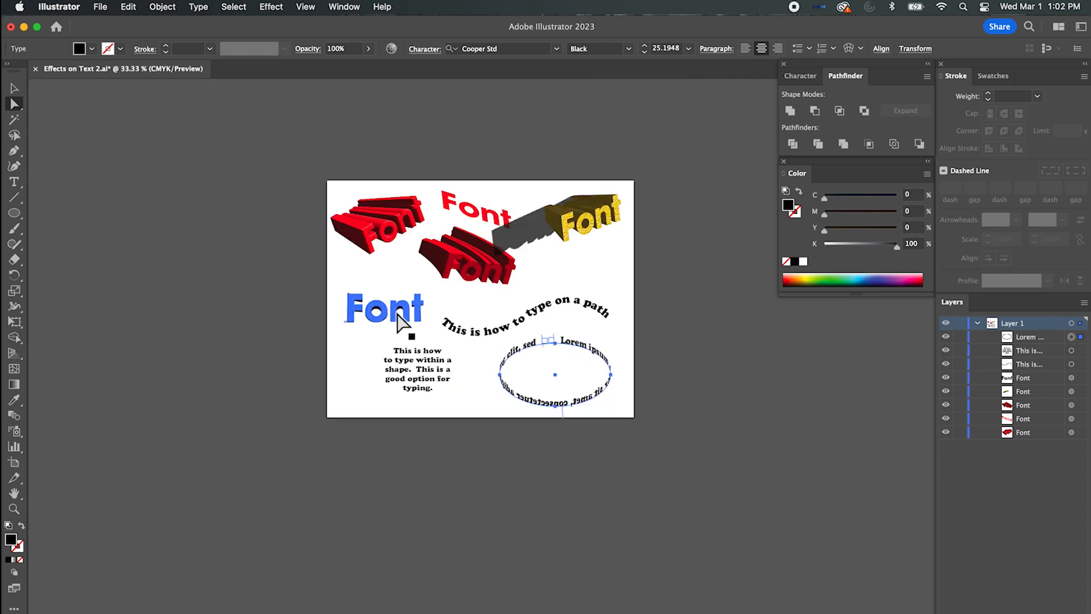
pyautogui.moveTo(405, 317); pyautogui.dragTo(388, 286)
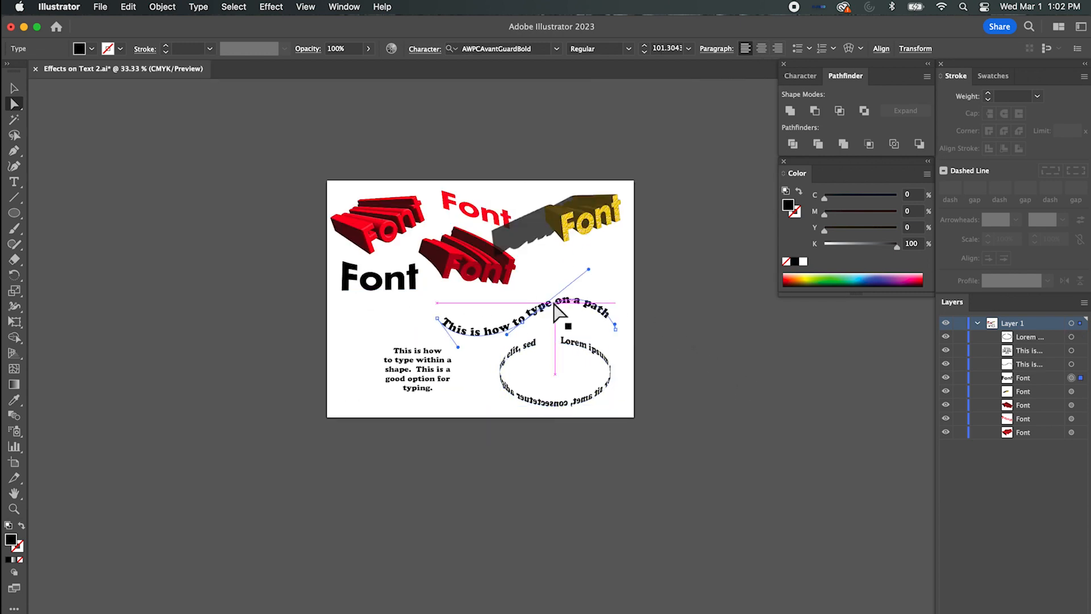
pyautogui.click(559, 284)
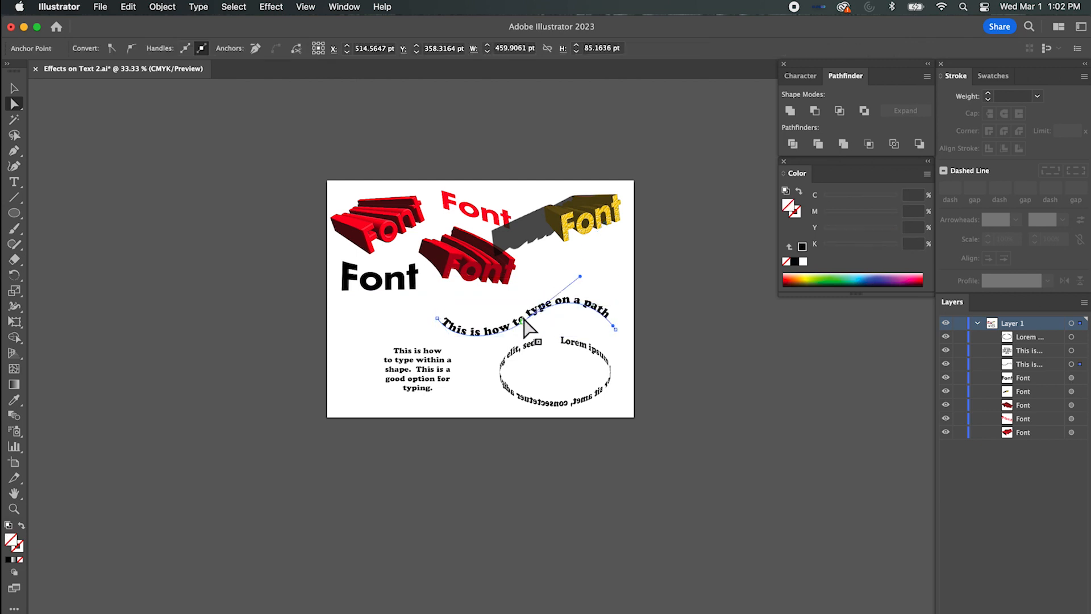
pyautogui.moveTo(529, 317); pyautogui.dragTo(540, 286)
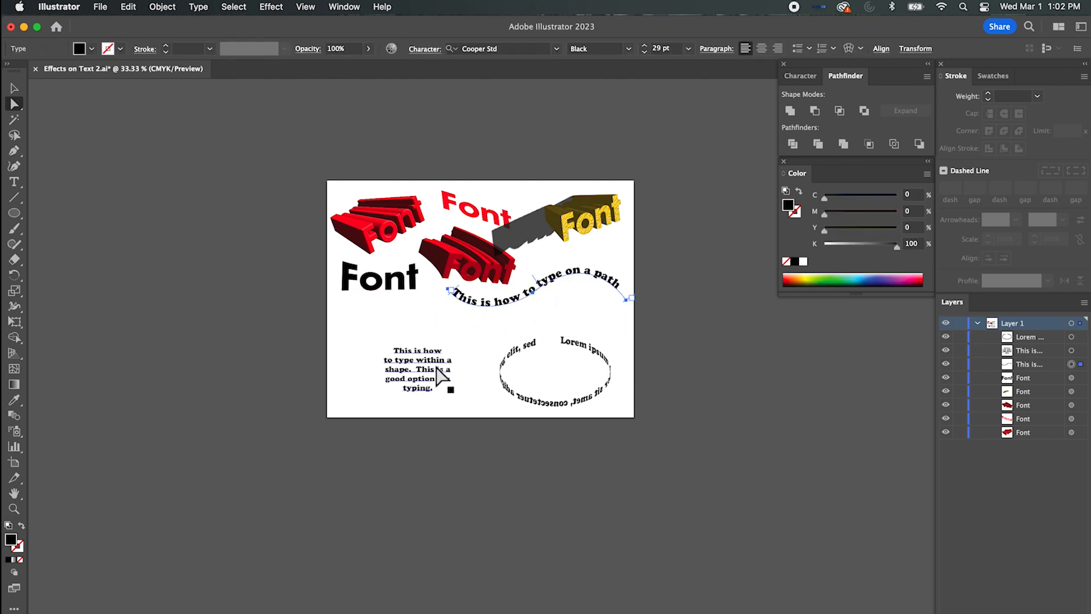
pyautogui.moveTo(437, 363); pyautogui.dragTo(396, 325)
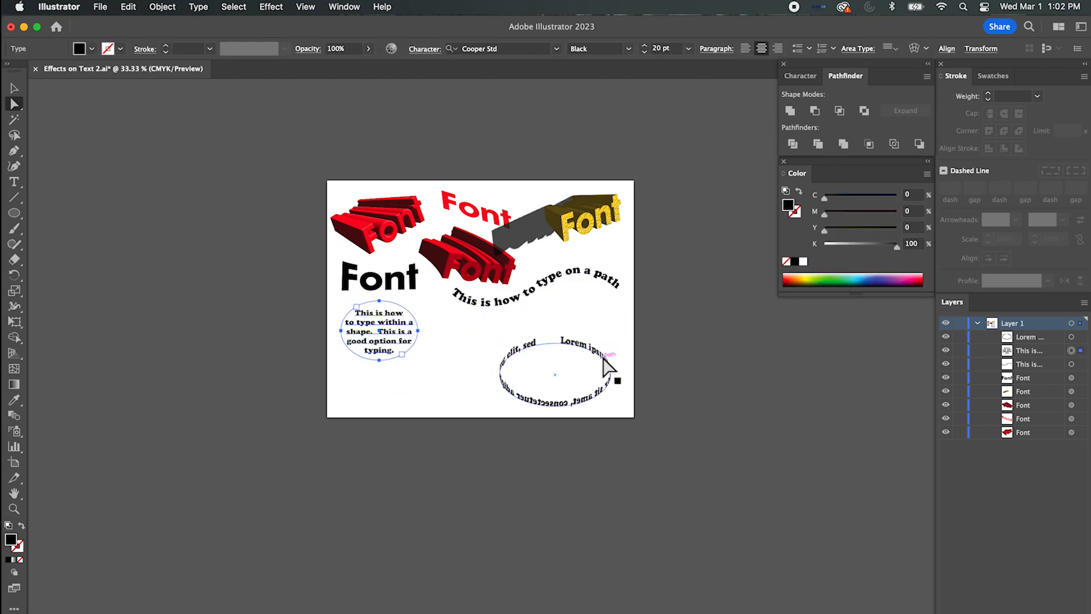
# Try scaling down the ellipse of path text, and undo the resize.
pyautogui.click(600, 353)
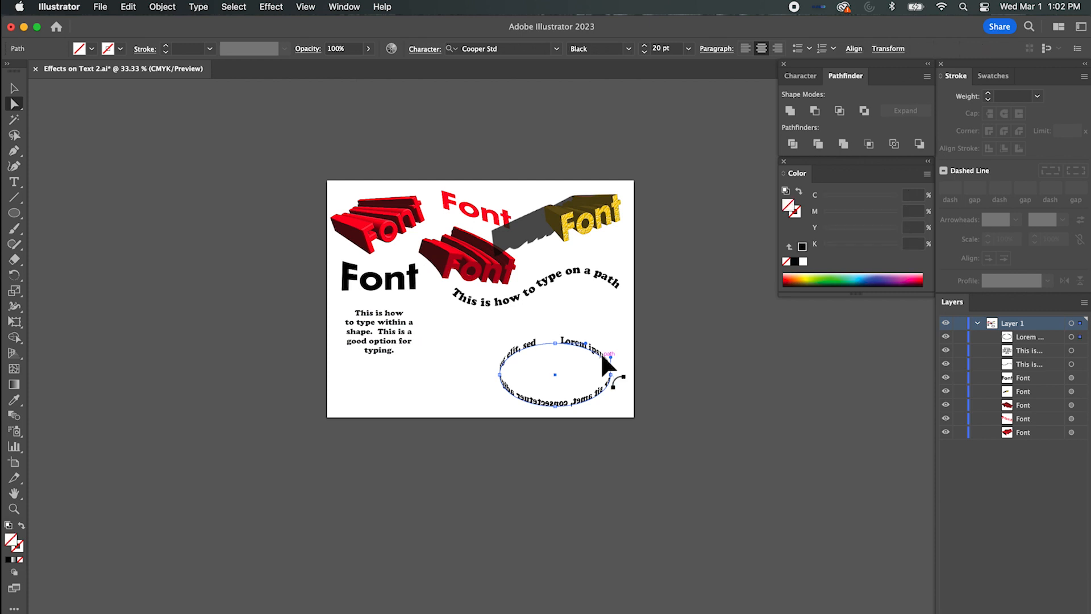
pyautogui.click(14, 88)
pyautogui.moveTo(611, 344); pyautogui.dragTo(590, 362)
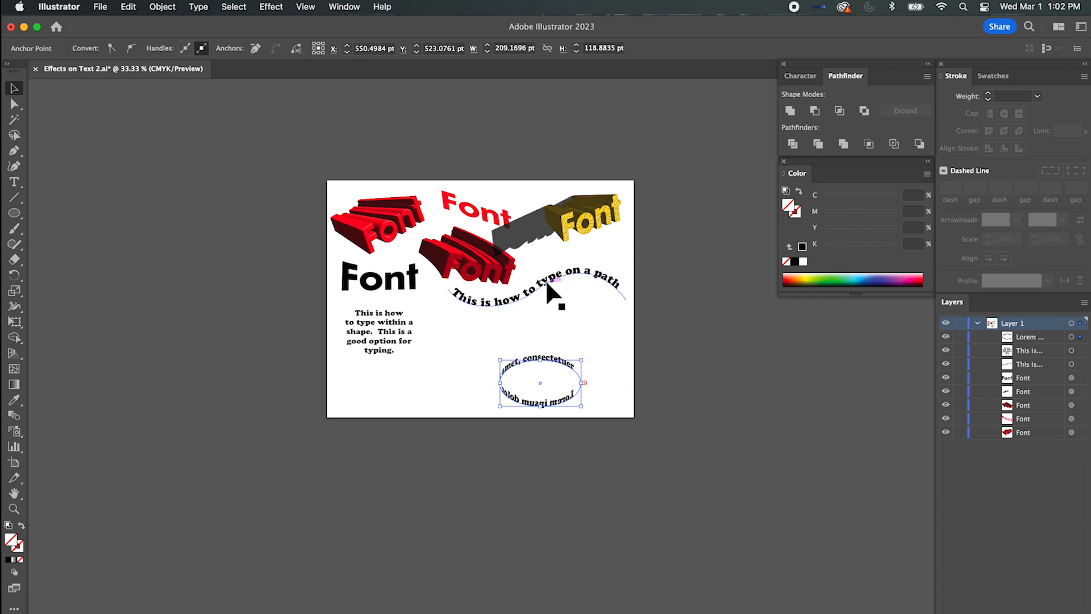
pyautogui.press('super+z')
# Change the artboard size to the Tabloid preset and return to the Selection tool.
pyautogui.press('super+equal')
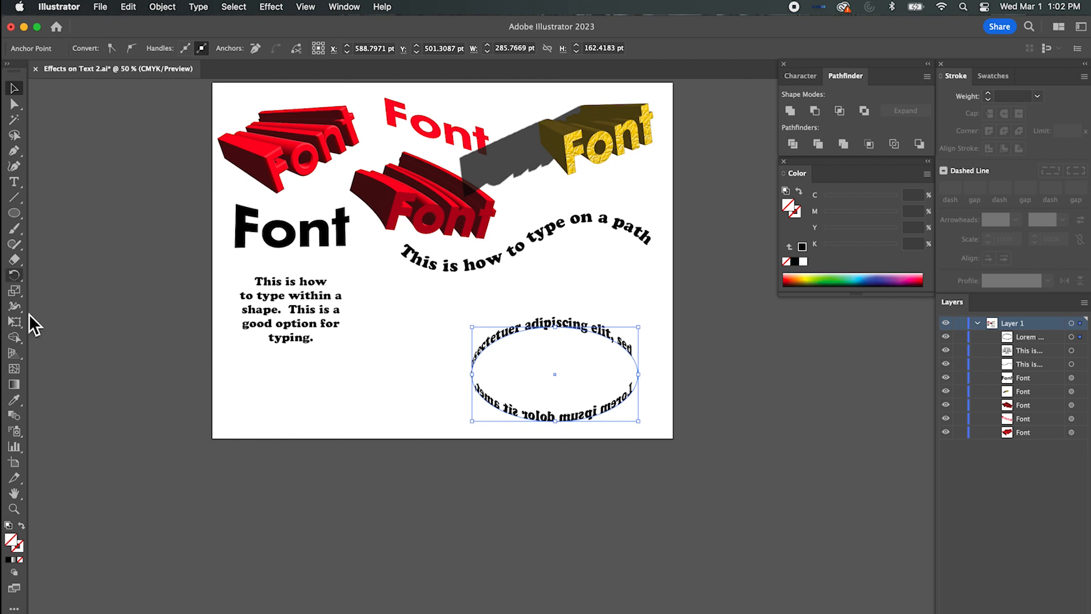
pyautogui.click(21, 470)
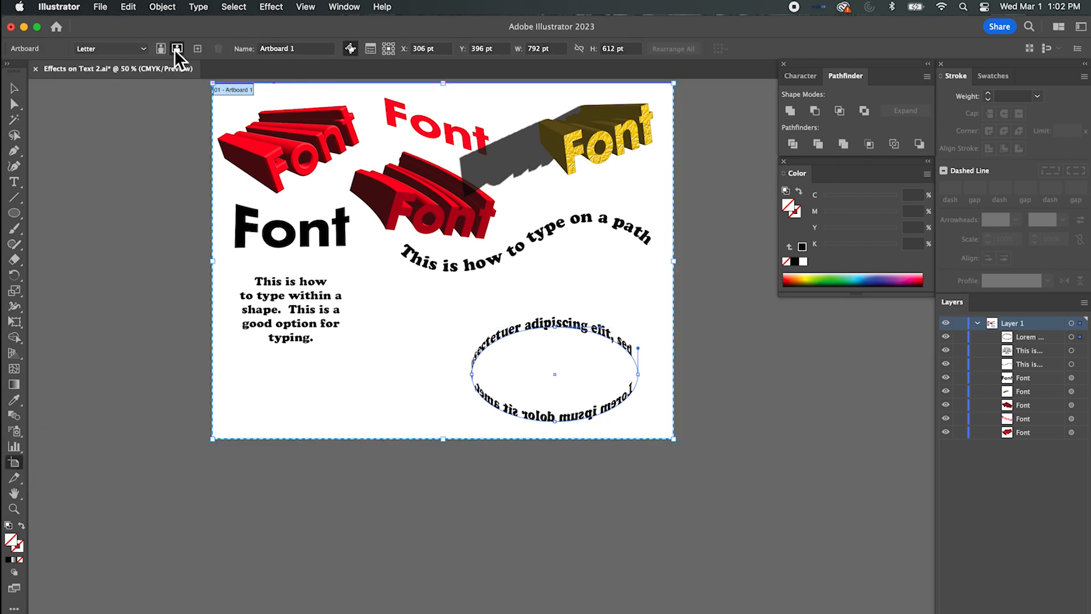
pyautogui.click(148, 50)
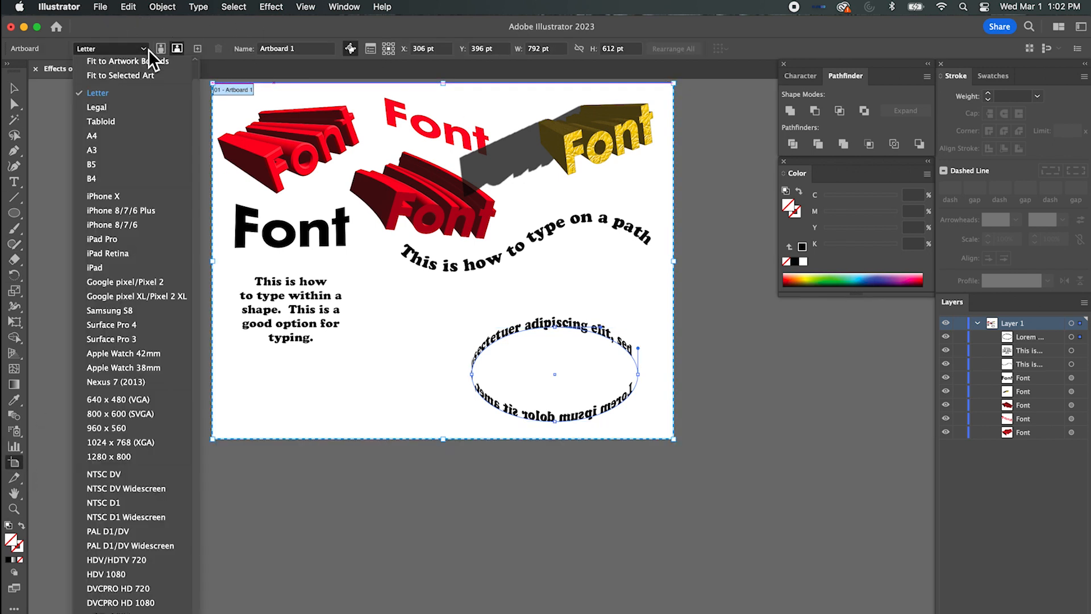
pyautogui.click(116, 121)
pyautogui.click(13, 90)
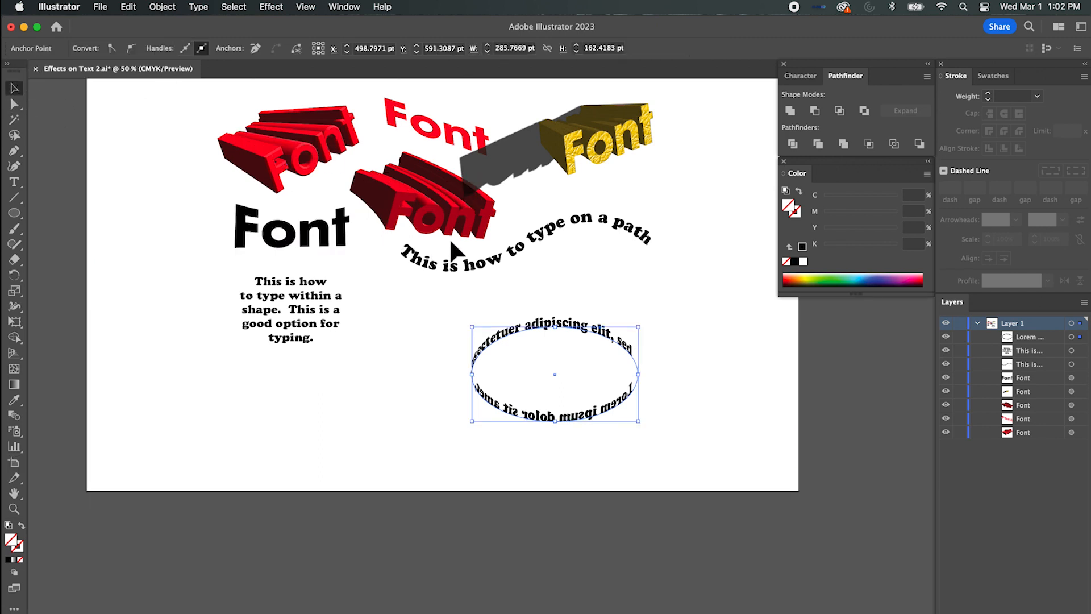
# Select all the artwork above the text ellipse and move it together to the artboard's upper left area.
pyautogui.press('super+minus')
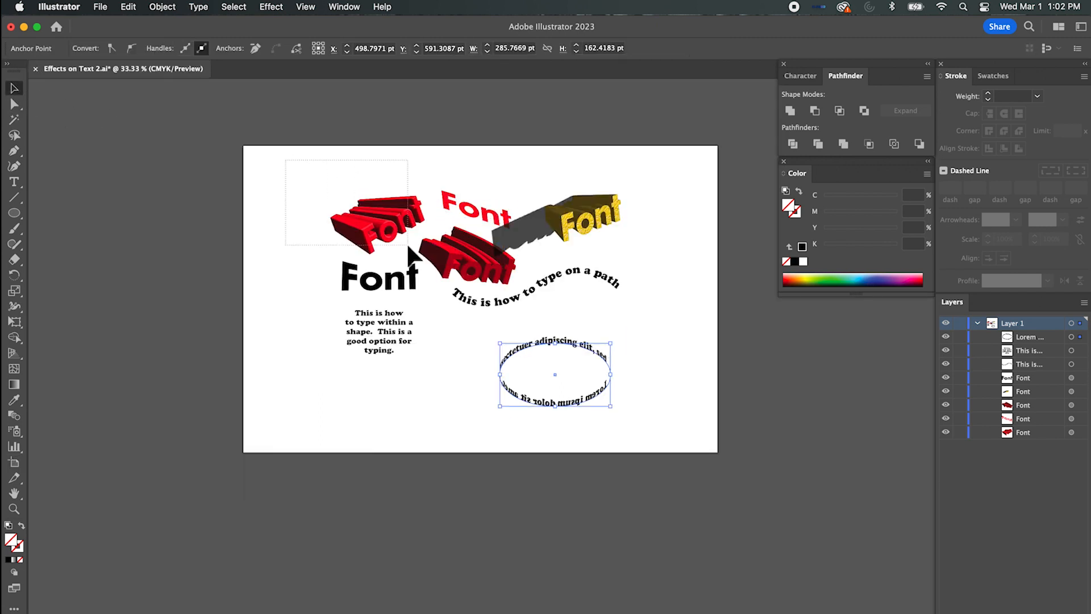
pyautogui.moveTo(406, 242); pyautogui.dragTo(626, 307)
pyautogui.moveTo(492, 281); pyautogui.dragTo(427, 249)
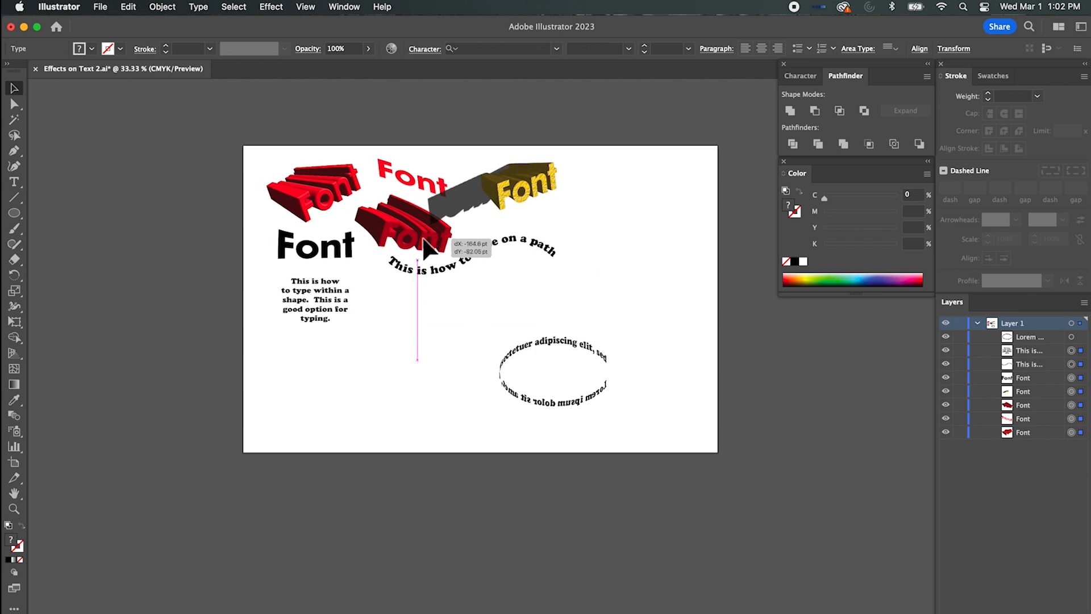
# Move the skewed text ellipse below the shape text and place a duplicate of it to its right.
pyautogui.moveTo(555, 344); pyautogui.dragTo(489, 348)
pyautogui.press('super+equal')
pyautogui.press('super+equal')
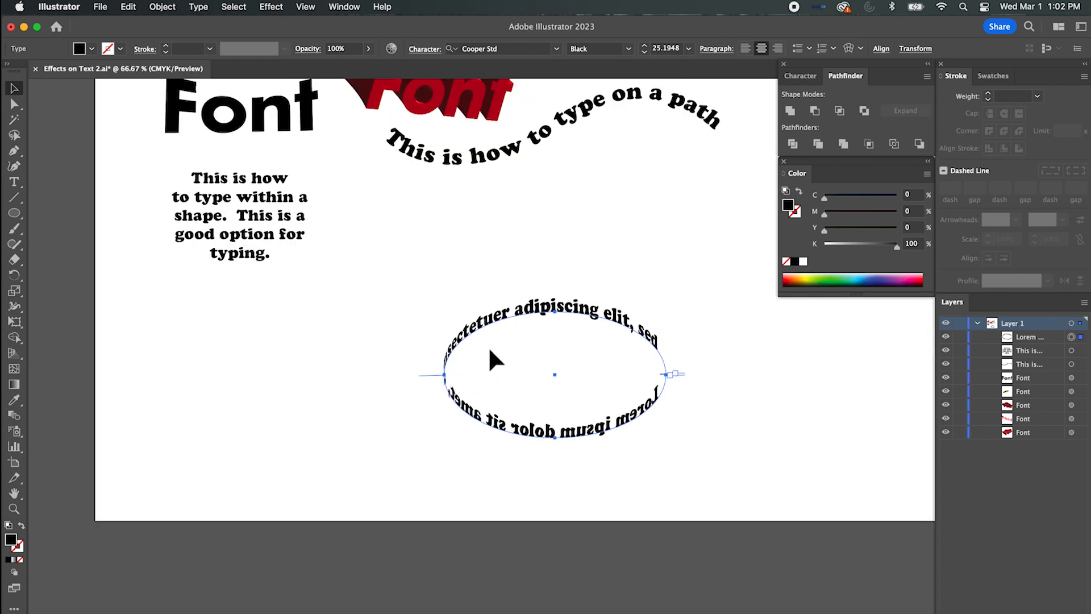
pyautogui.press('super+z')
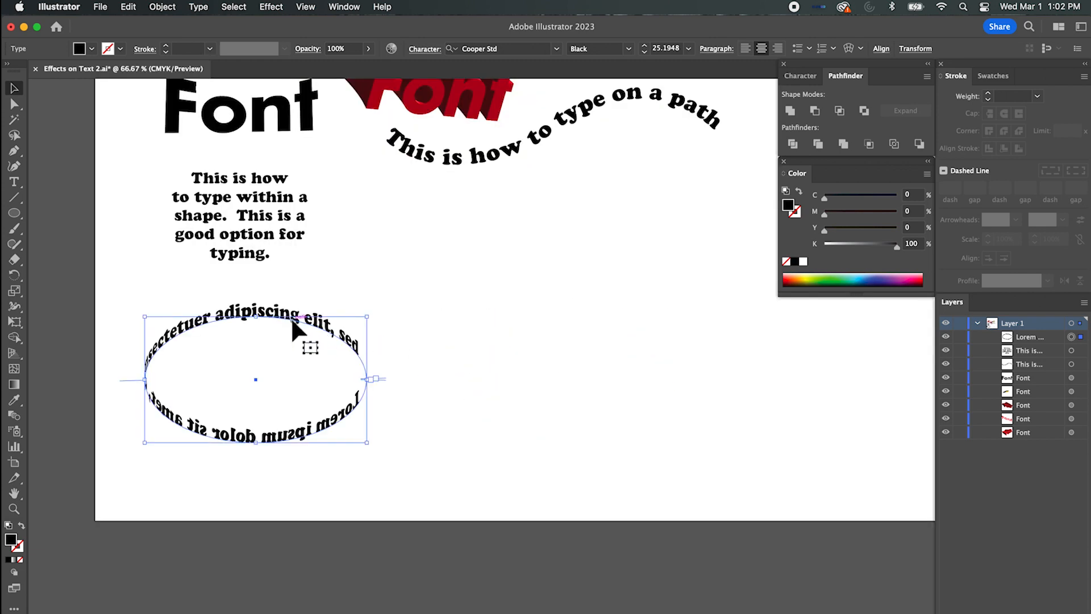
pyautogui.keyDown('alt'); pyautogui.moveTo(295, 327); pyautogui.dragTo(554, 332); pyautogui.keyUp('alt')
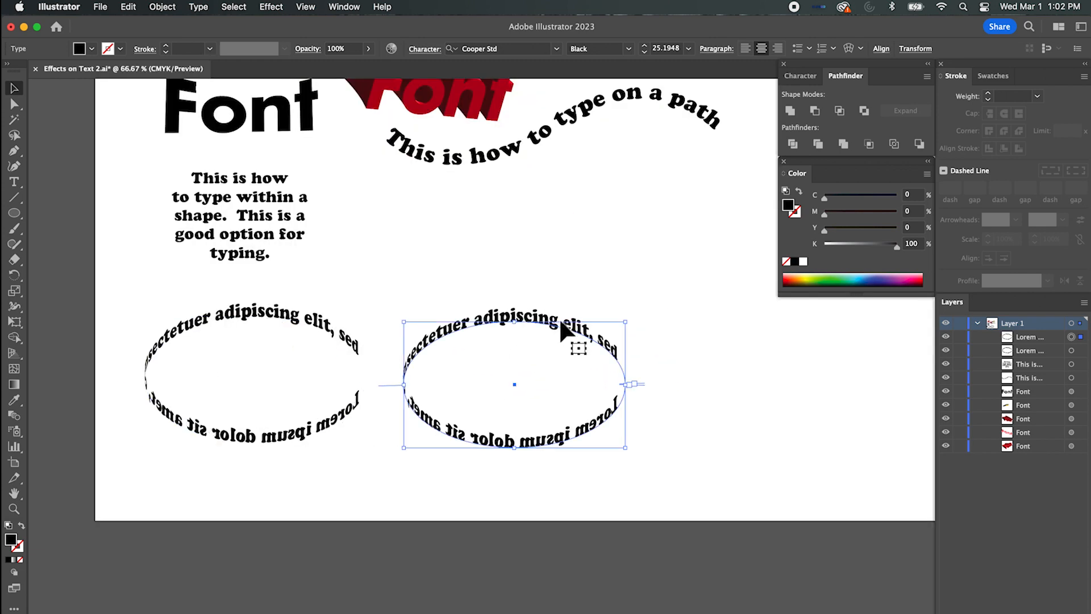
# Apply the 3D Ribbon type-on-a-path effect to the duplicated text ellipse.
pyautogui.click(198, 6)
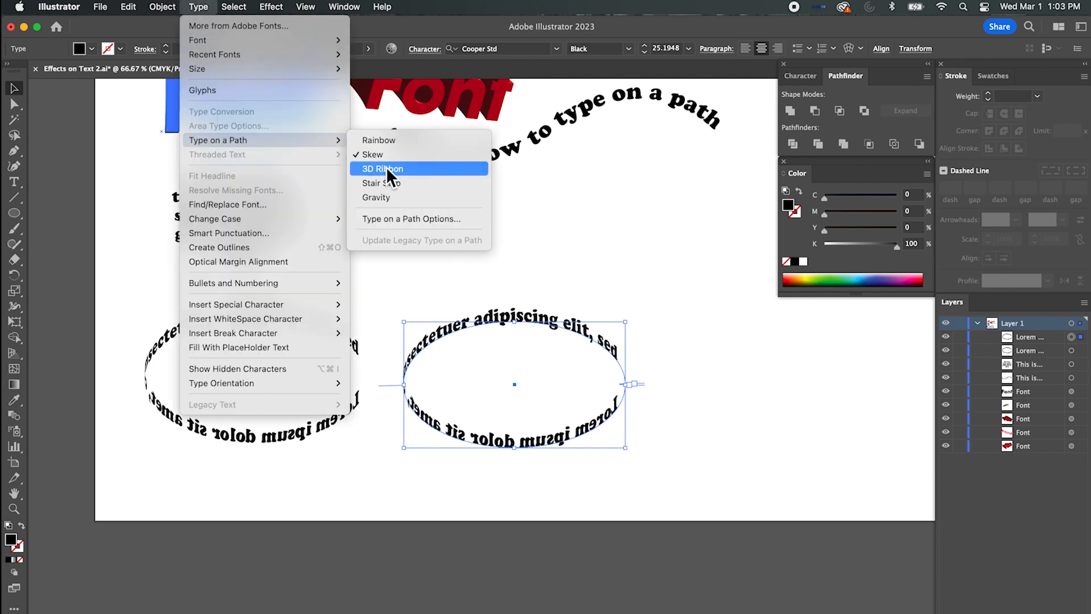
pyautogui.click(387, 169)
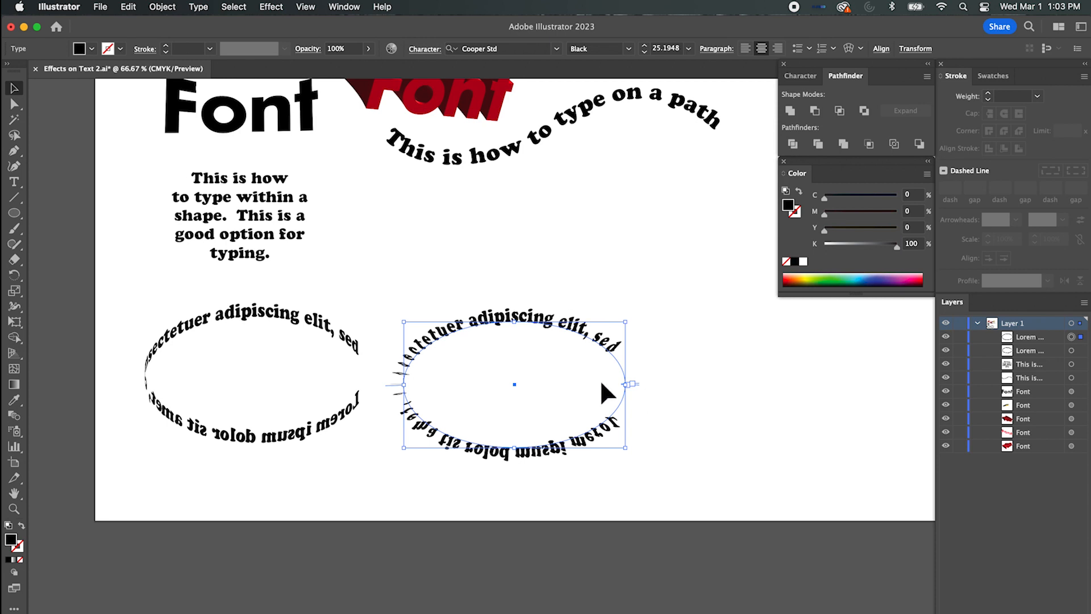
# Try adjusting an anchor handle on the 3D Ribbon ellipse's path, undo the change, and return to the Selection tool.
pyautogui.click(15, 104)
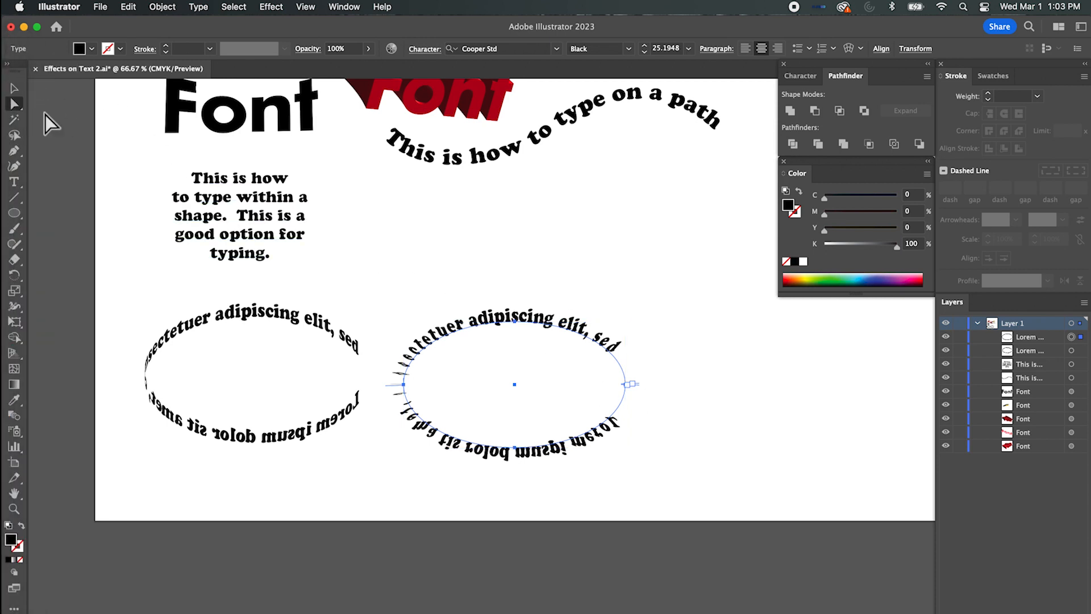
pyautogui.click(504, 288)
pyautogui.click(575, 458)
pyautogui.moveTo(575, 458)
pyautogui.mouseDown()
pyautogui.moveTo(592, 478)
pyautogui.moveTo(589, 465)
pyautogui.mouseUp()
pyautogui.press('super+z')
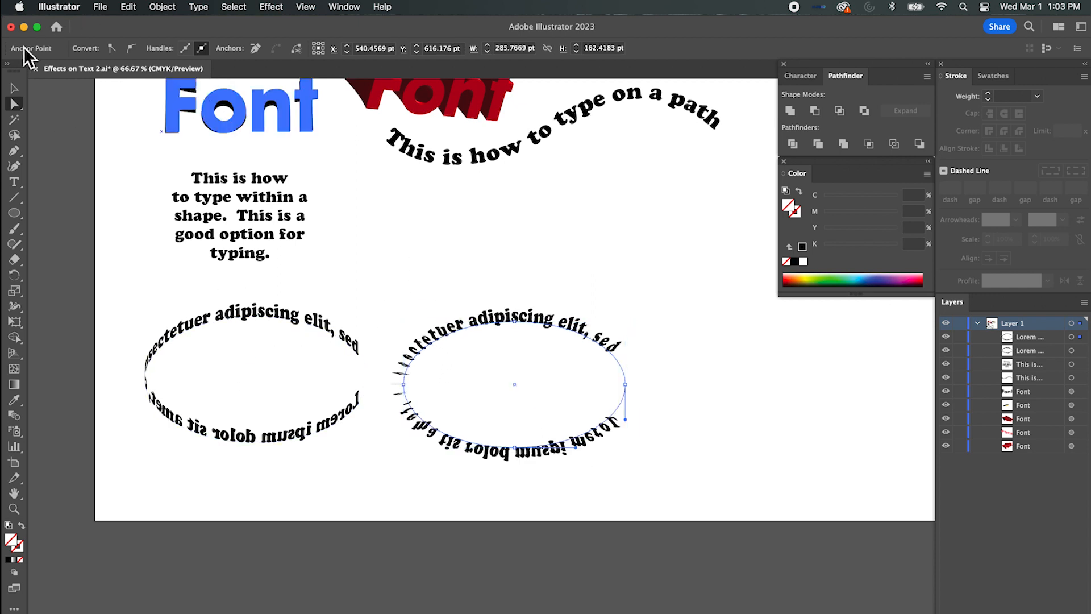
pyautogui.click(14, 88)
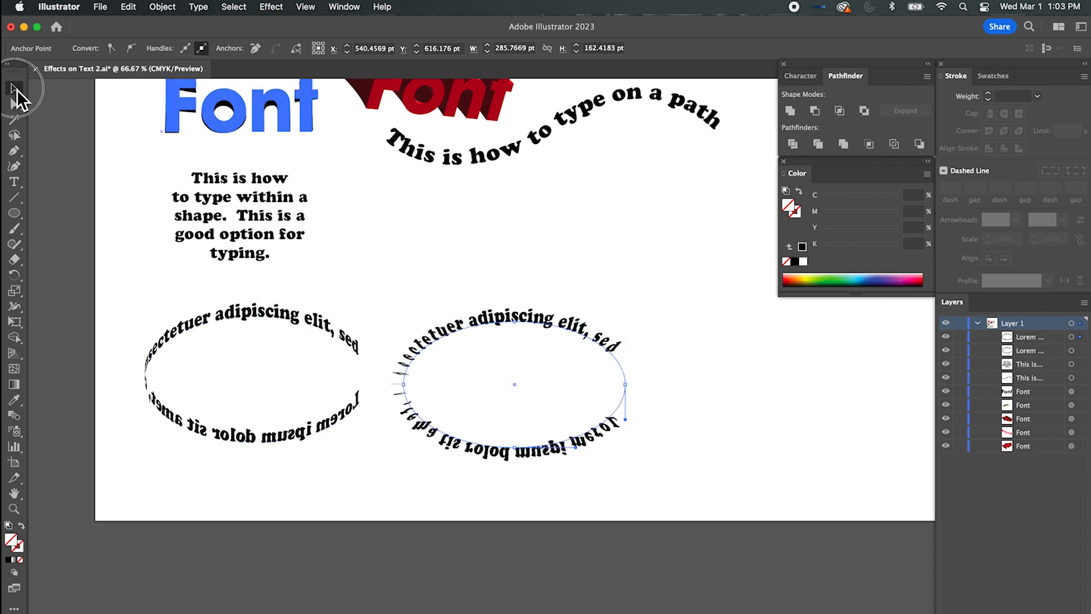
# Duplicate the 3D Ribbon text ellipse to its right and apply the Stair Step path effect to the copy.
pyautogui.click(529, 317)
pyautogui.click(538, 286)
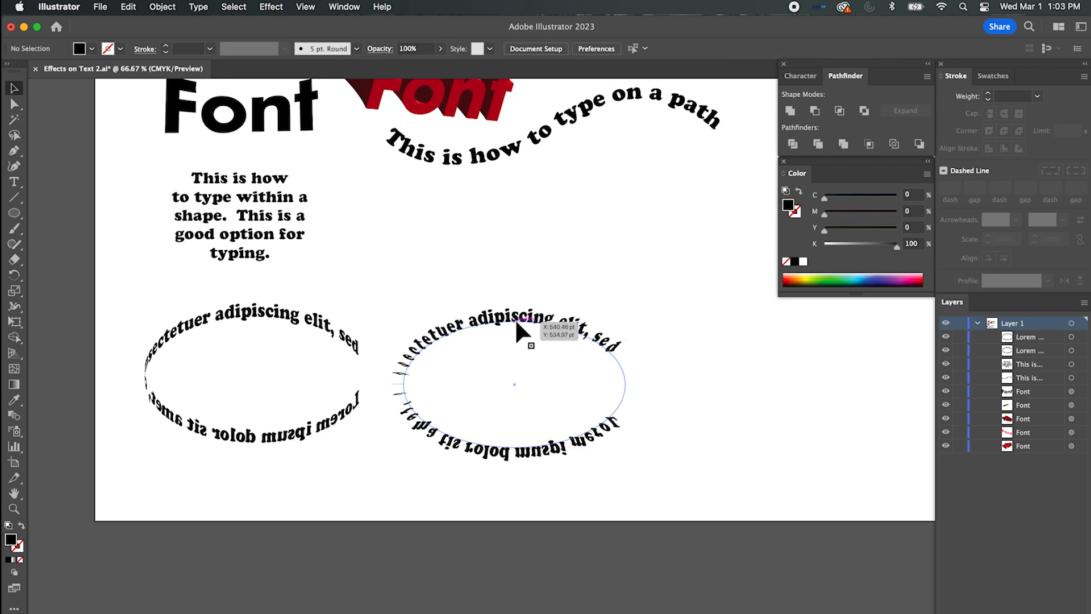
pyautogui.click(587, 420)
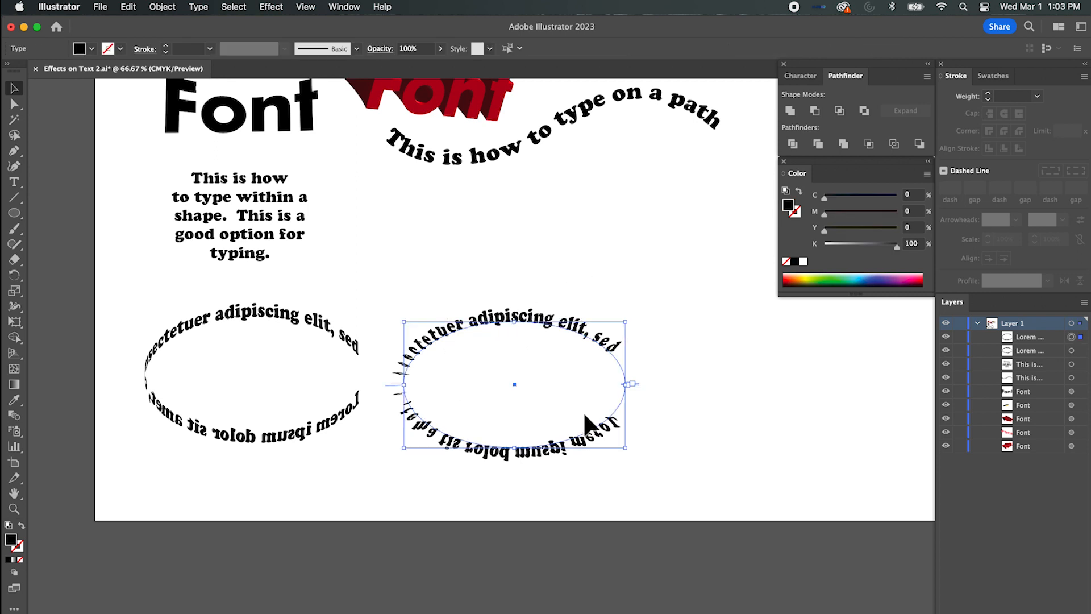
pyautogui.moveTo(507, 318); pyautogui.dragTo(761, 336)
pyautogui.click(199, 7)
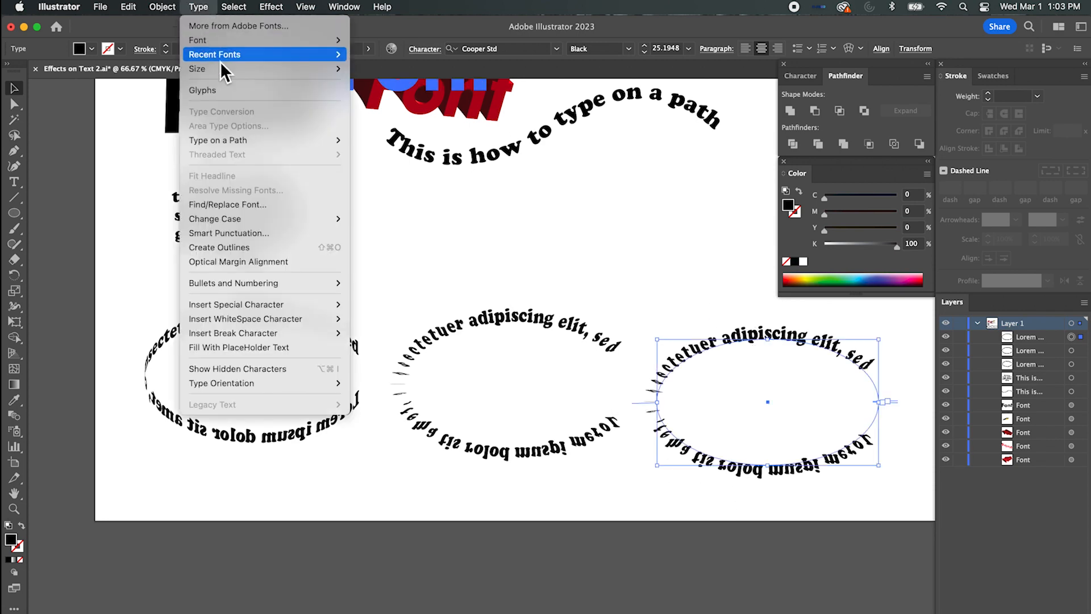
pyautogui.moveTo(256, 139)
pyautogui.click(408, 182)
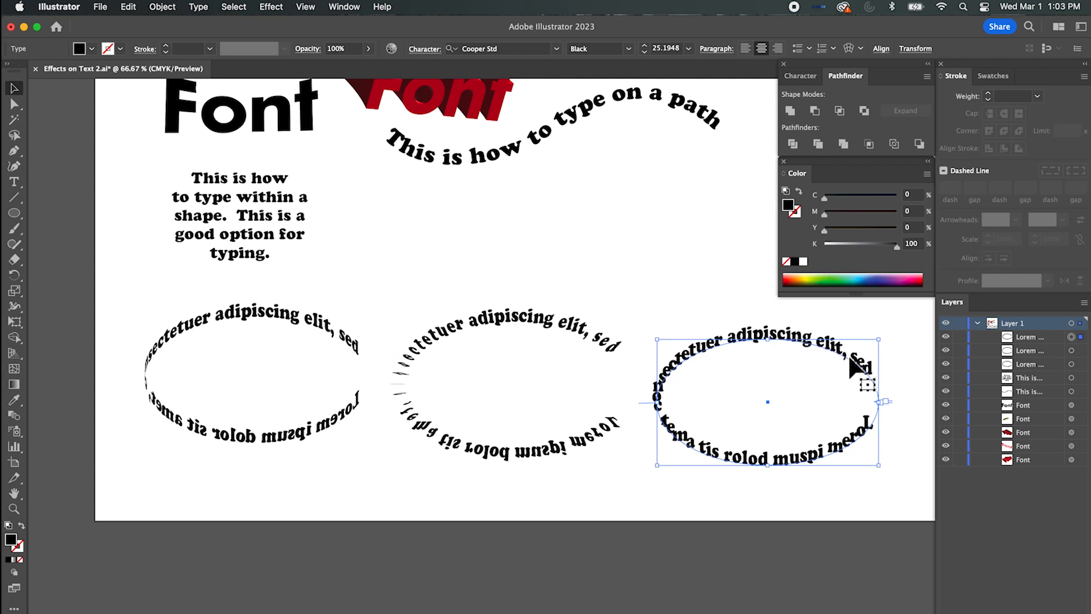
pyautogui.moveTo(731, 336); pyautogui.dragTo(758, 346)
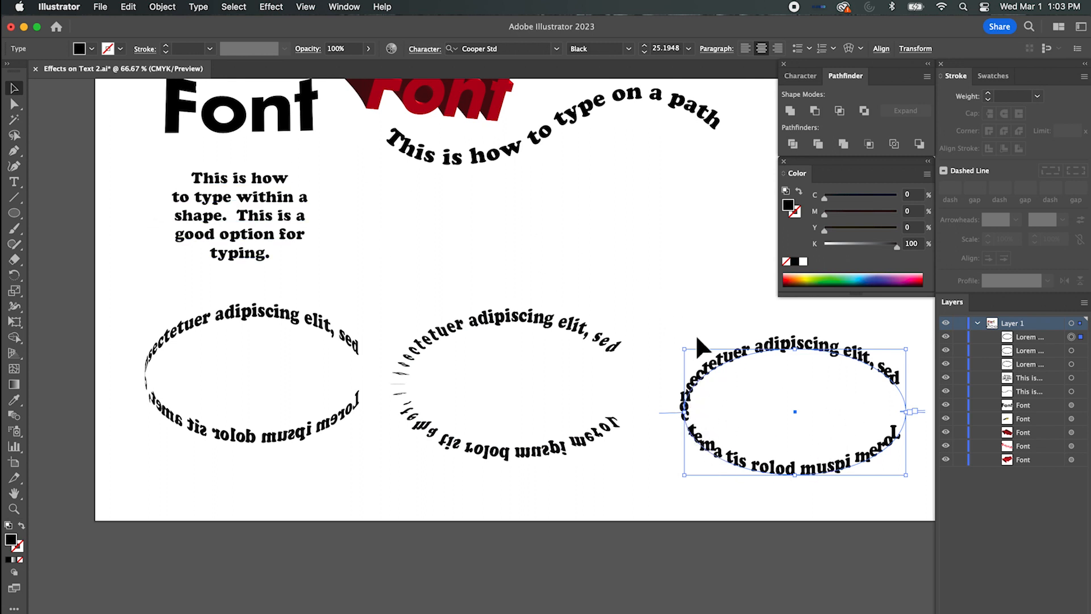
# Place a copy of the Stair Step ellipse below the curved path text and apply the Gravity effect to it.
pyautogui.moveTo(787, 351); pyautogui.dragTo(625, 177)
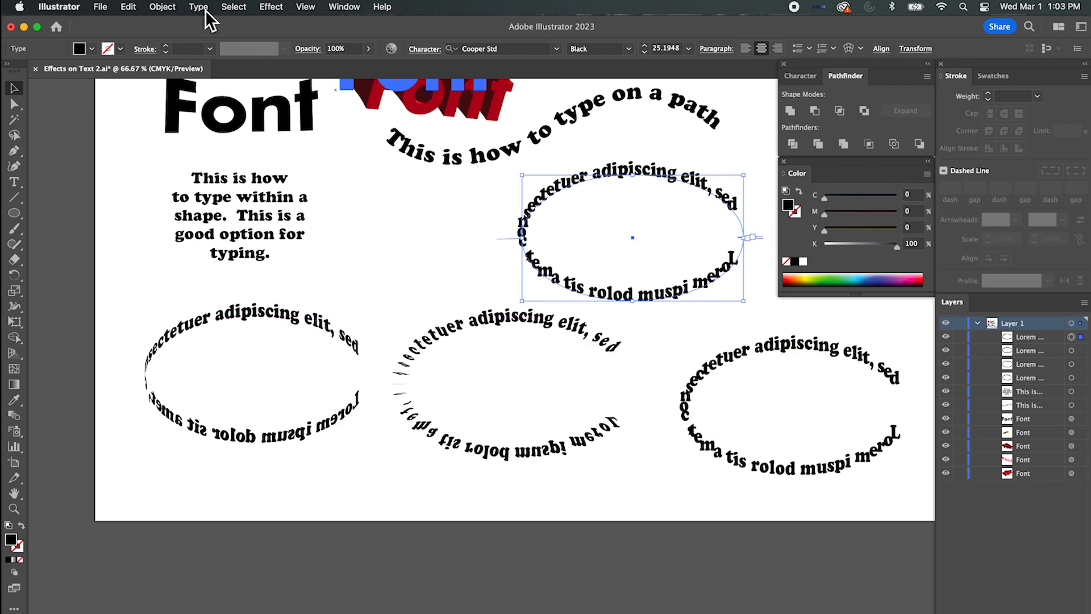
pyautogui.click(200, 7)
pyautogui.moveTo(254, 137)
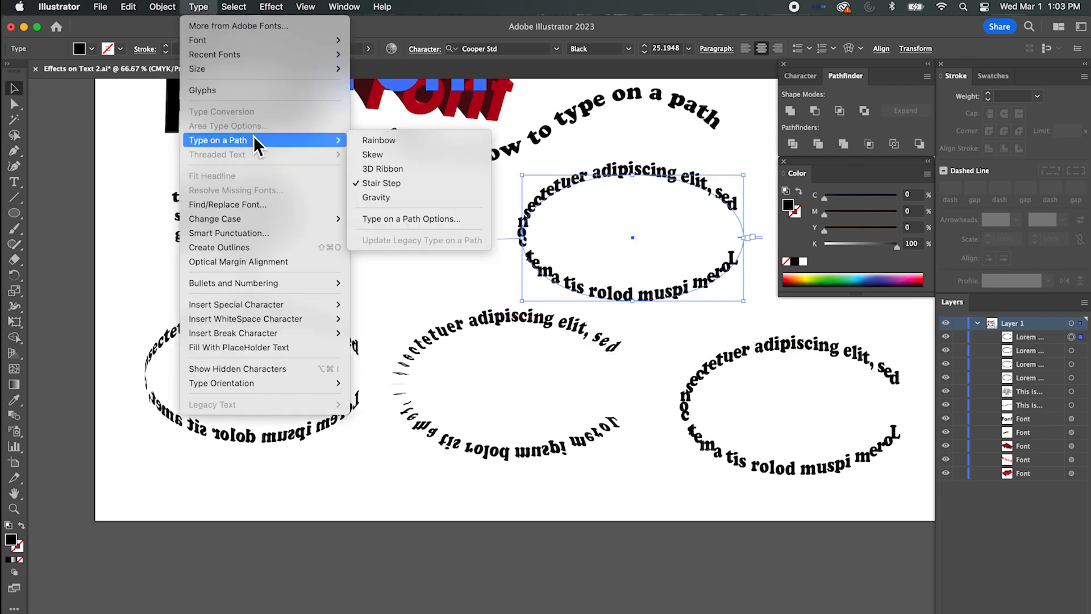
pyautogui.click(393, 199)
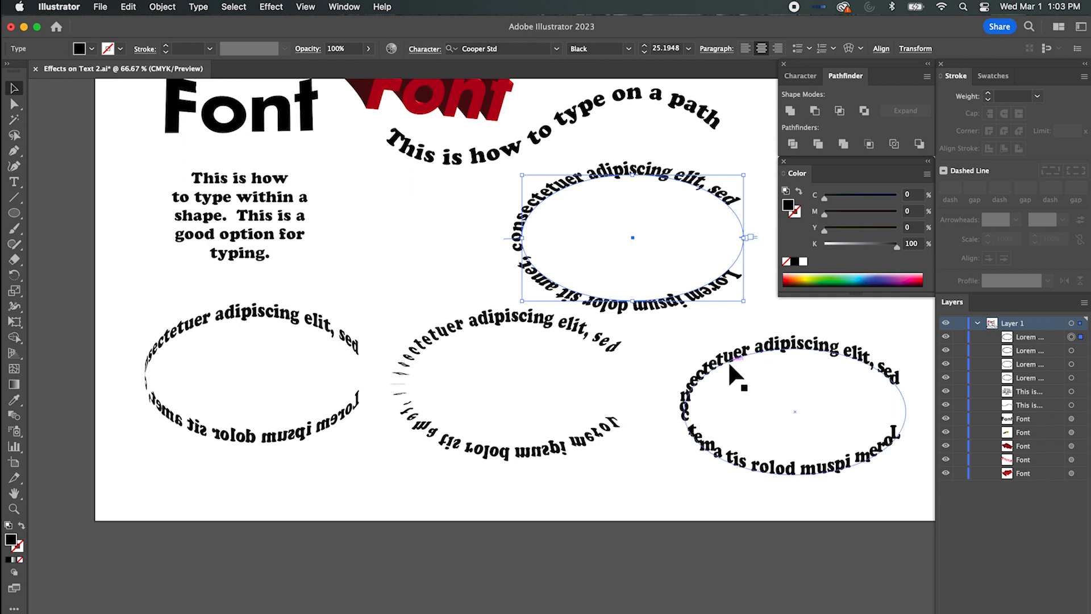
pyautogui.moveTo(651, 313); pyautogui.dragTo(662, 301)
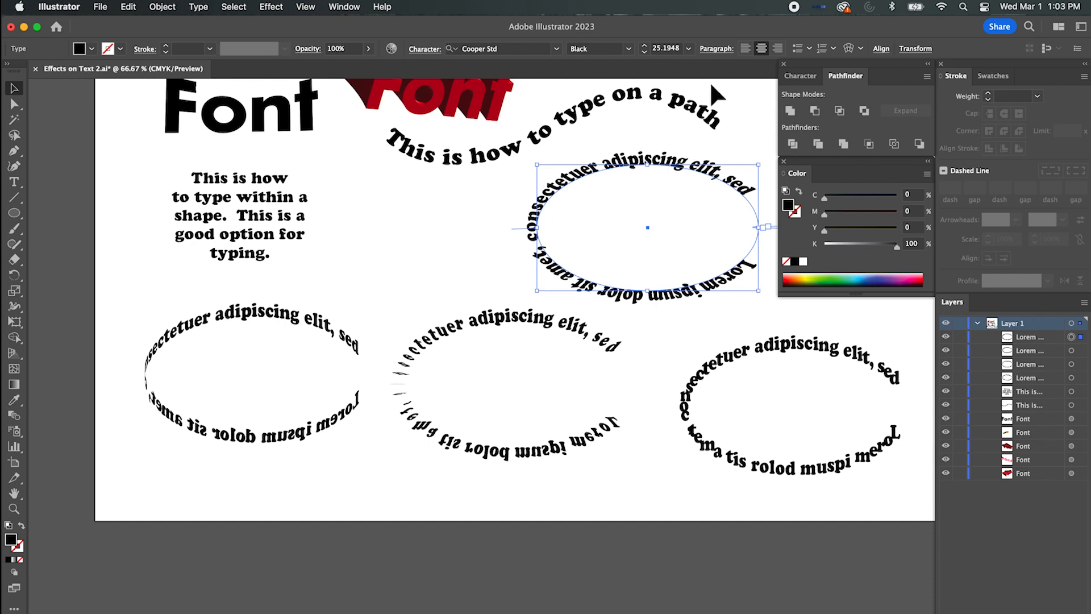
# Draw a circle about 294 pt wide beside the curved text, give it a black outline without fill, and move it up.
pyautogui.moveTo(666, 193); pyautogui.dragTo(447, 313)
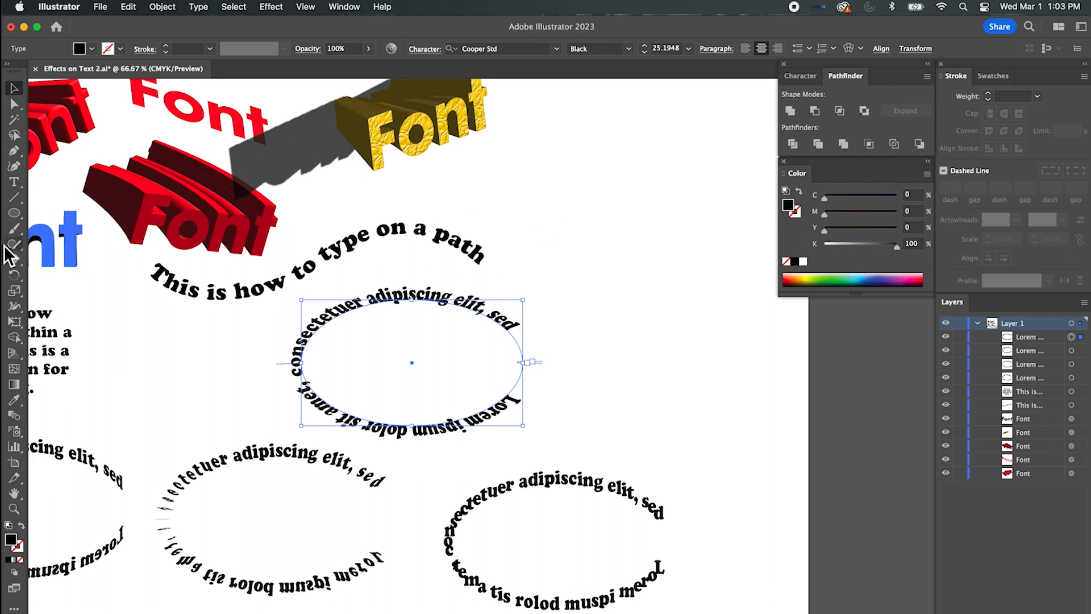
pyautogui.click(14, 212)
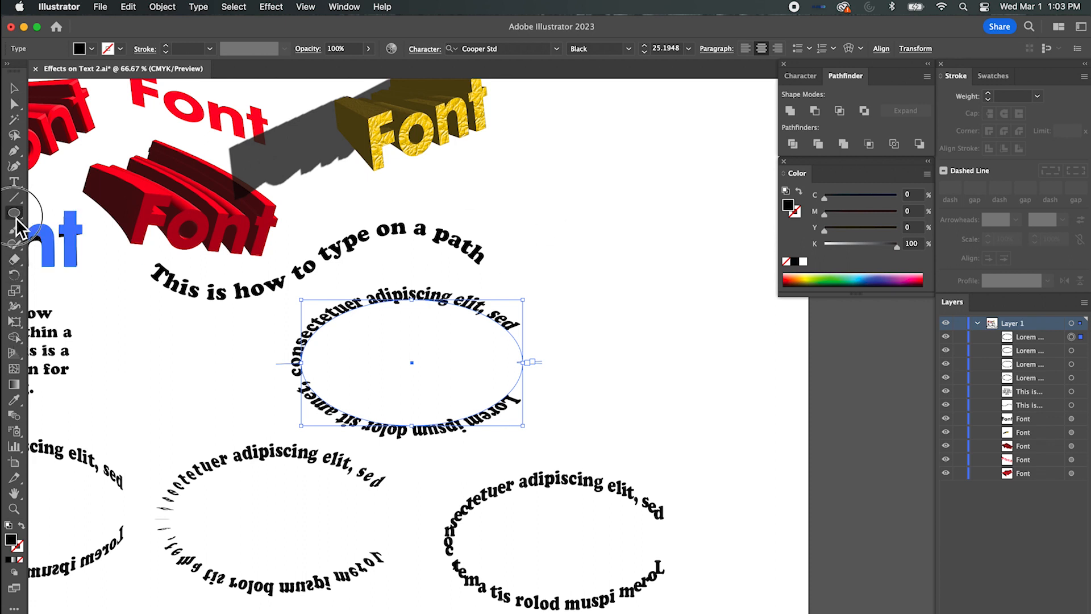
pyautogui.moveTo(523, 172); pyautogui.dragTo(751, 313)
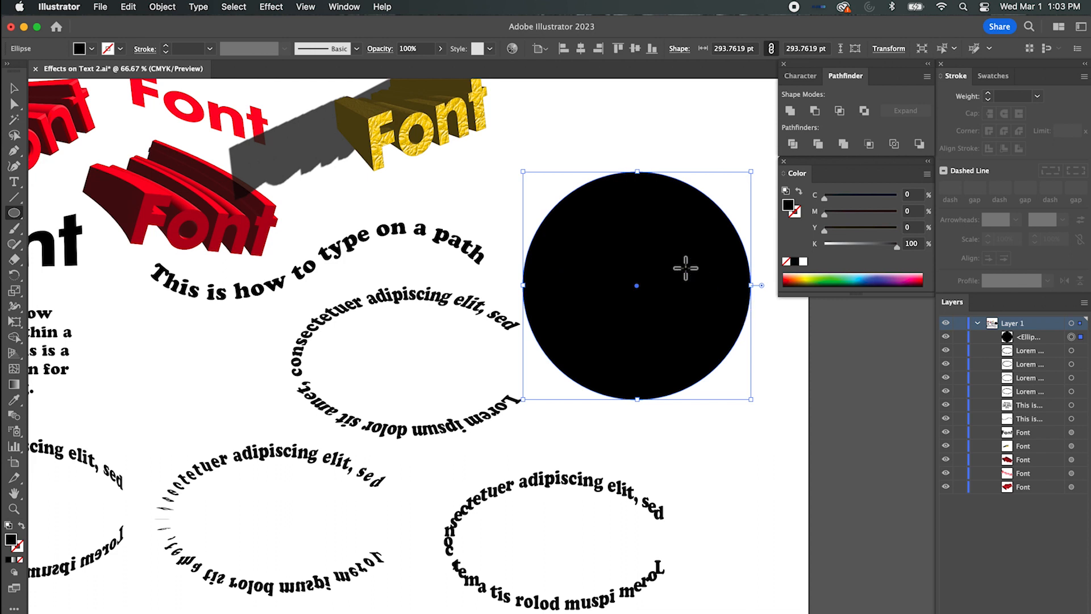
pyautogui.click(14, 88)
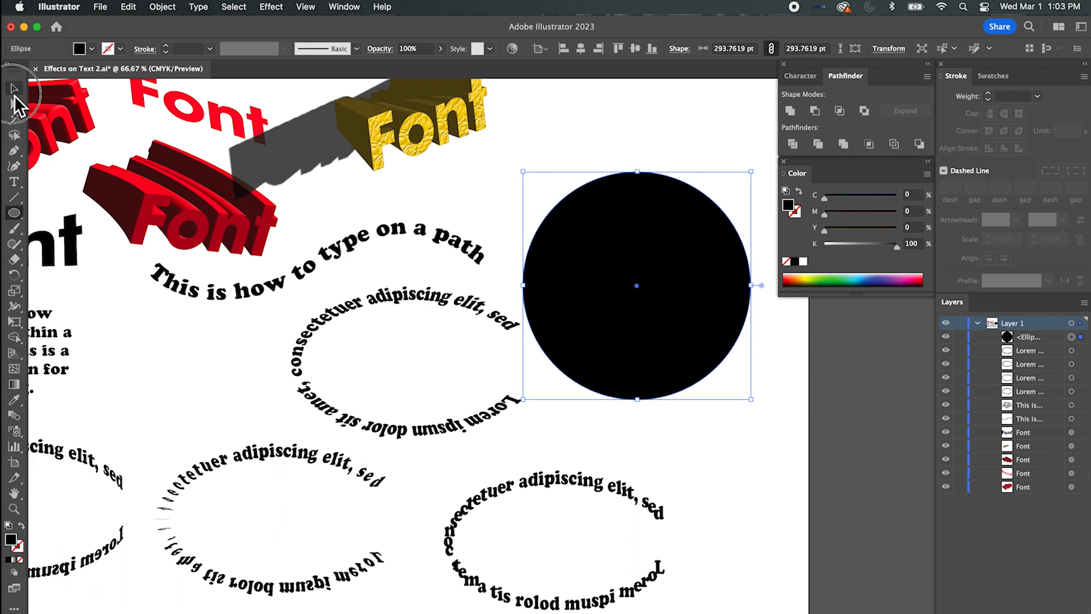
pyautogui.click(21, 525)
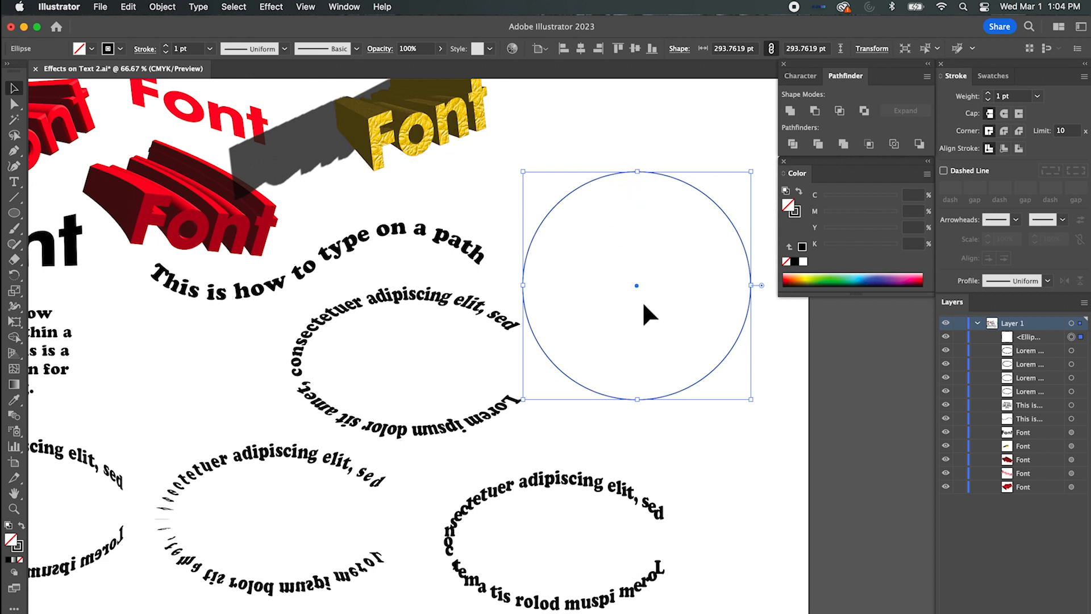
pyautogui.moveTo(533, 333); pyautogui.dragTo(561, 277)
# Add placeholder text along the circle's outline with the Type on a Path tool and shift the text circle slightly left.
pyautogui.click(19, 181)
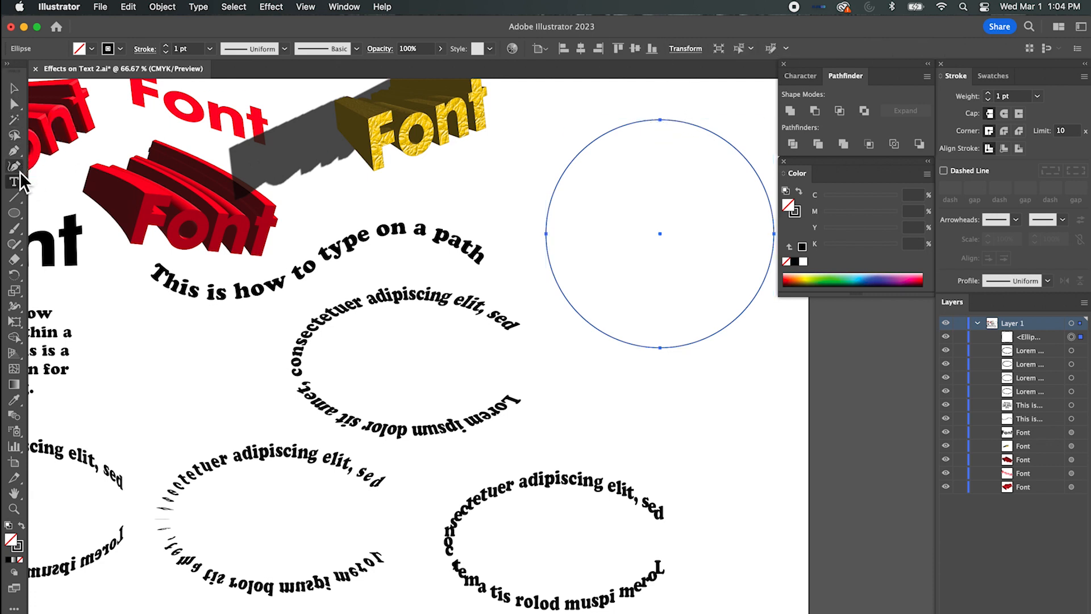
pyautogui.moveTo(14, 182); pyautogui.dragTo(71, 217)
pyautogui.click(646, 117)
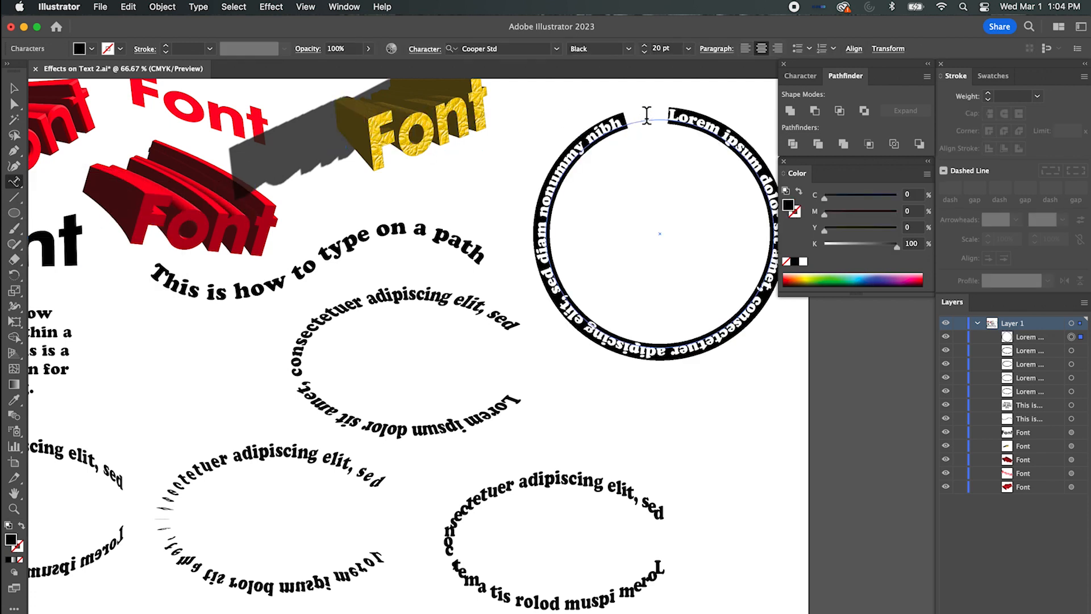
pyautogui.click(14, 88)
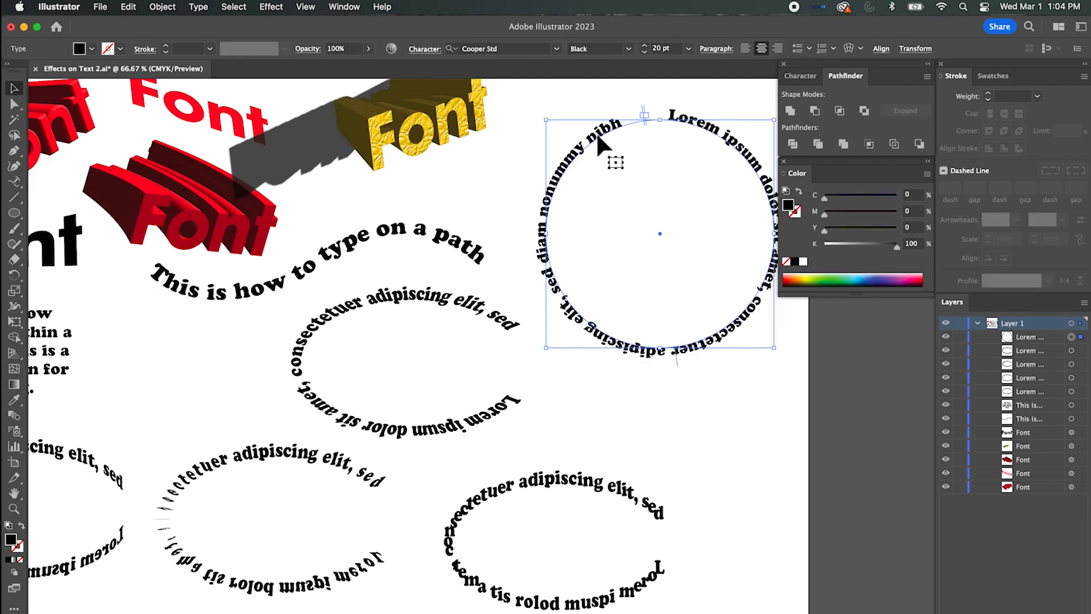
pyautogui.moveTo(596, 132); pyautogui.dragTo(586, 132)
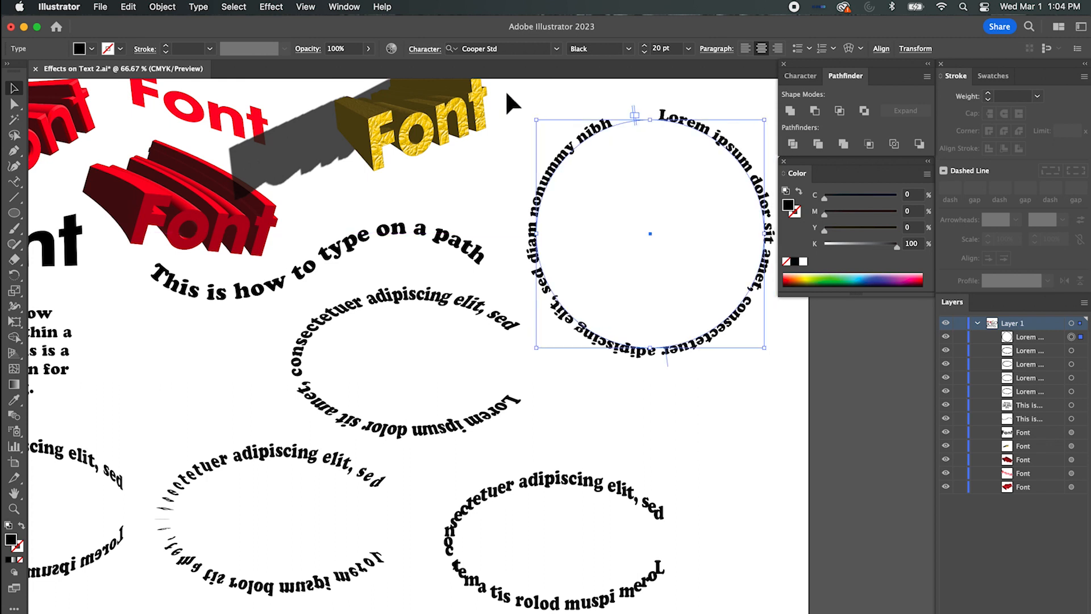
# Open the Type on a Path options for the circle text, turn on Preview, and enable Flip with the Rainbow effect.
pyautogui.click(199, 6)
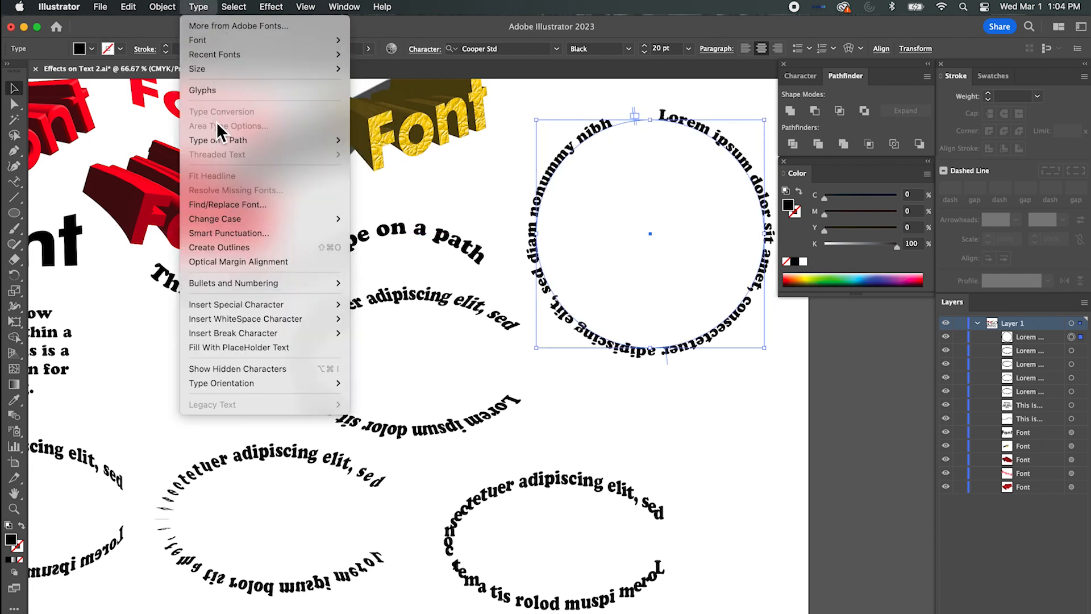
pyautogui.moveTo(227, 142)
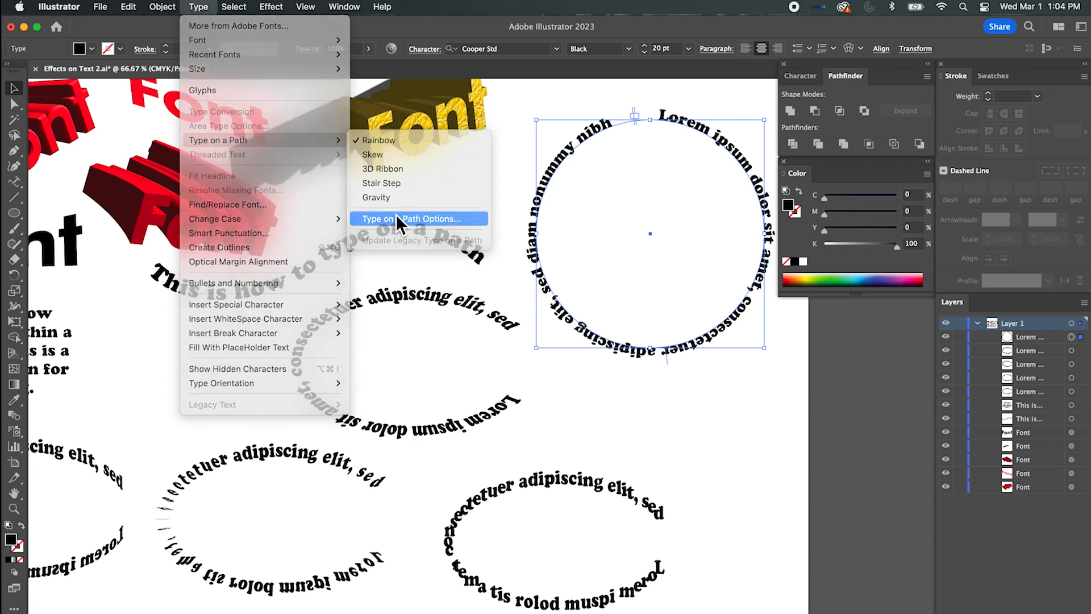
pyautogui.click(396, 216)
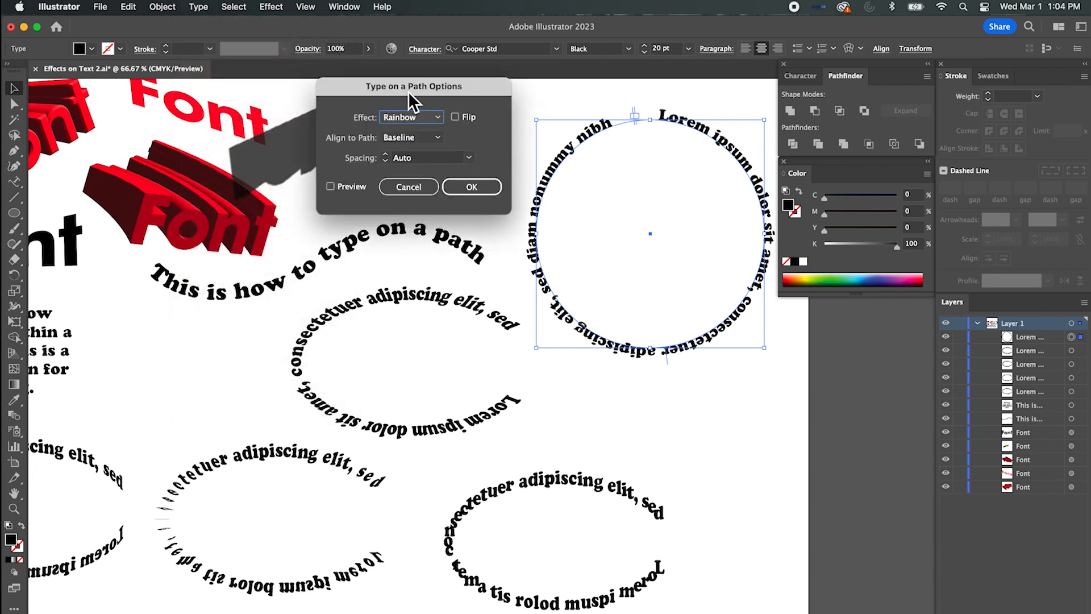
pyautogui.moveTo(408, 91); pyautogui.dragTo(403, 68)
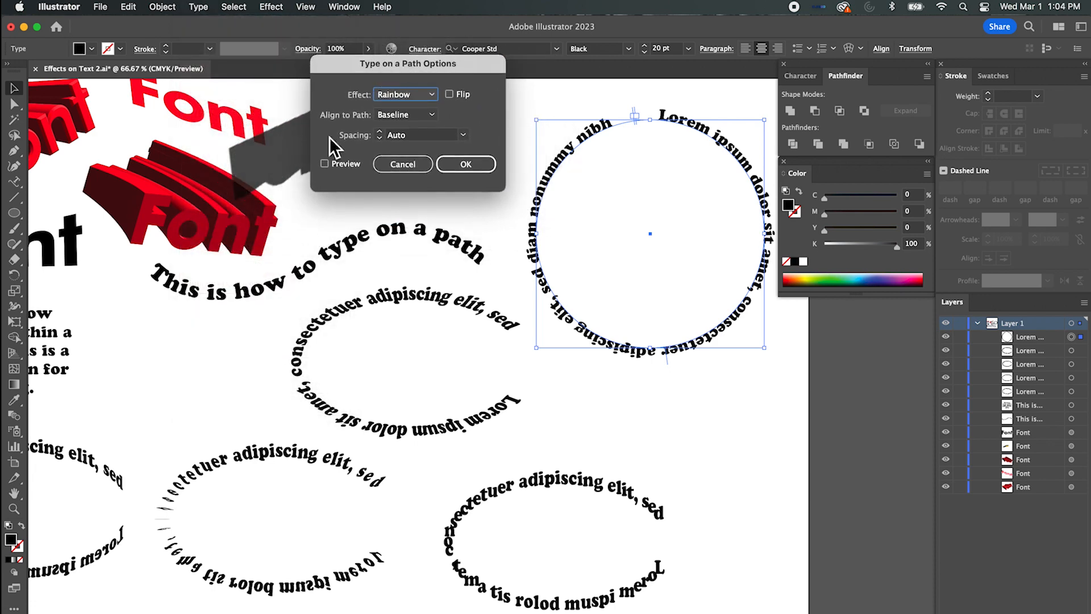
pyautogui.click(429, 97)
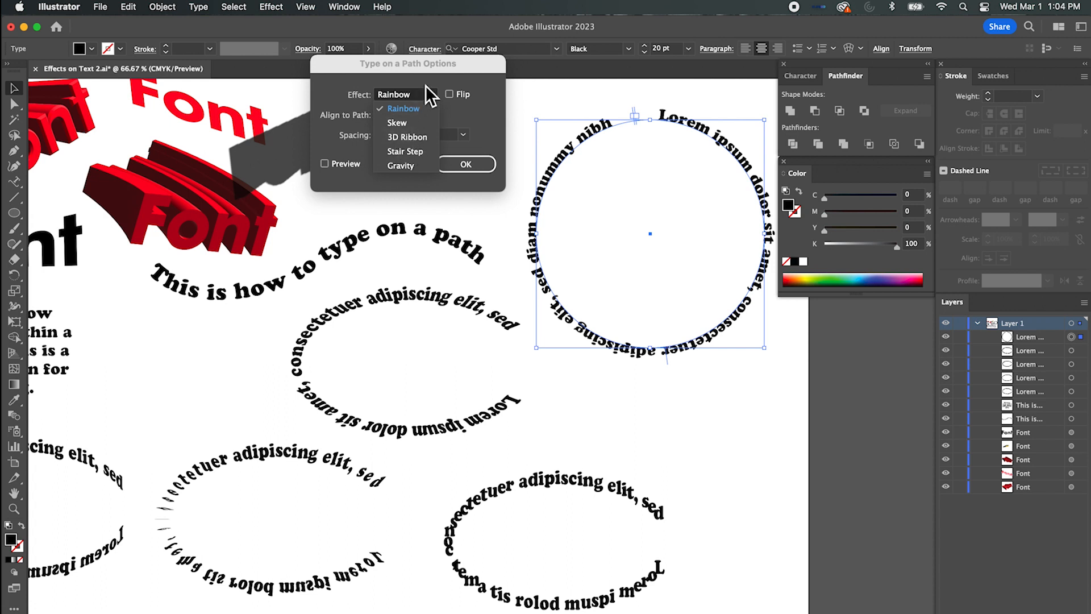
pyautogui.click(391, 97)
pyautogui.click(327, 163)
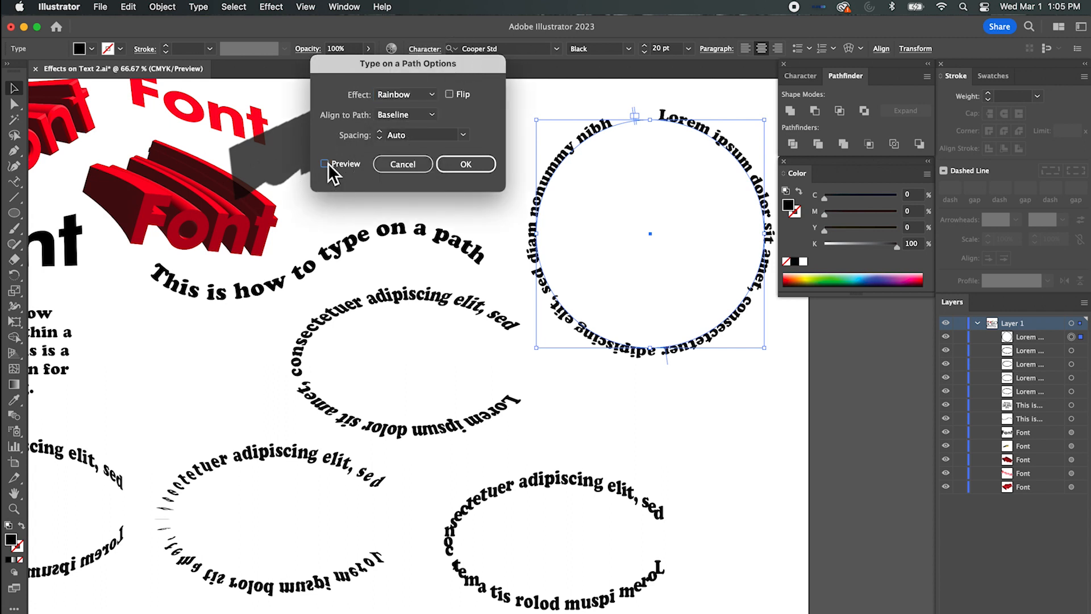
pyautogui.click(450, 95)
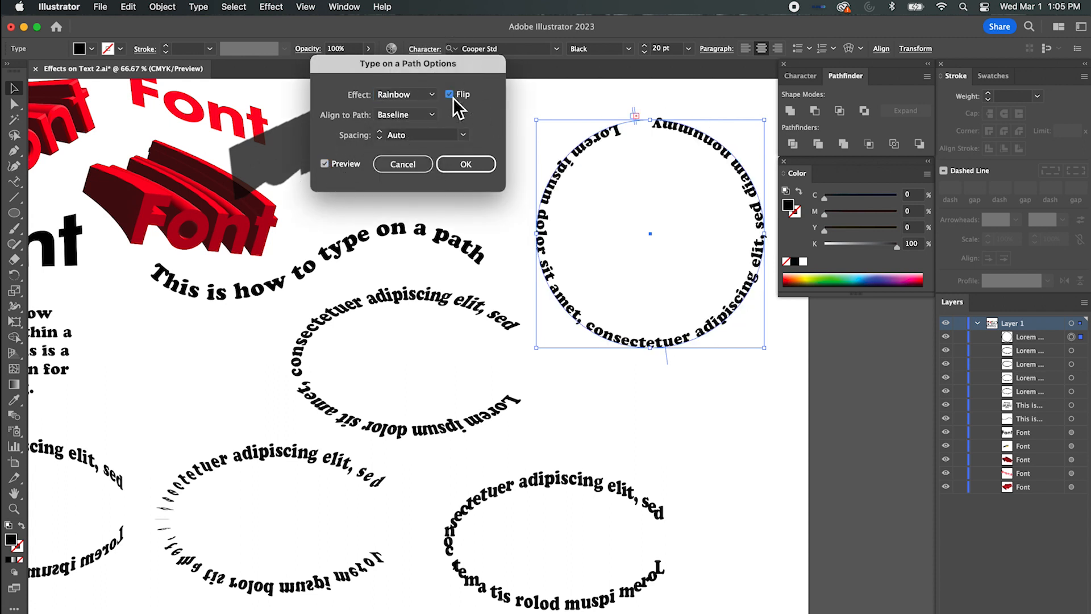
pyautogui.click(450, 95)
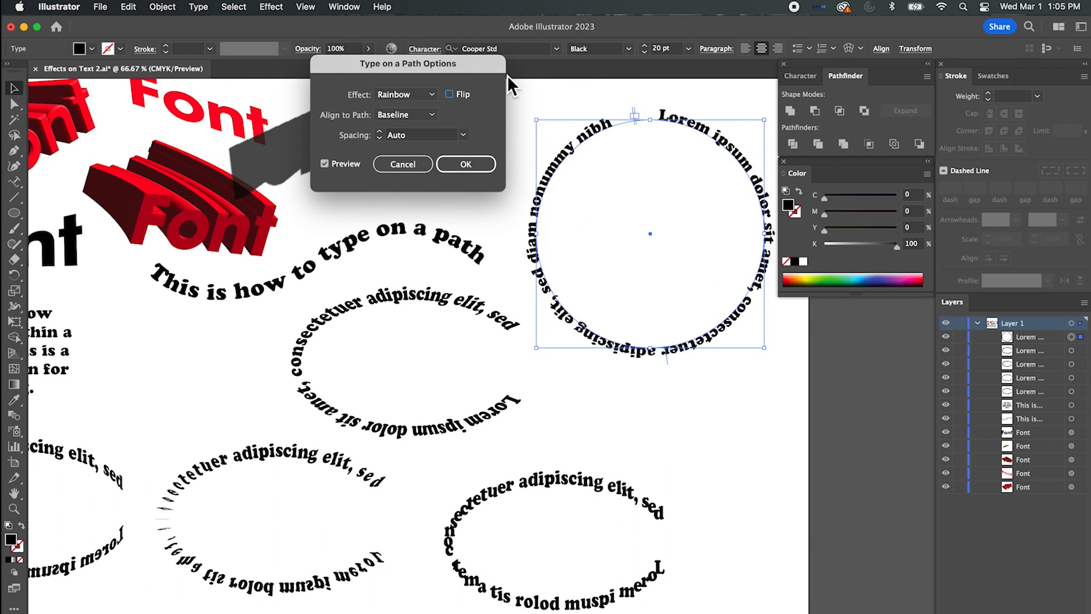
pyautogui.click(451, 94)
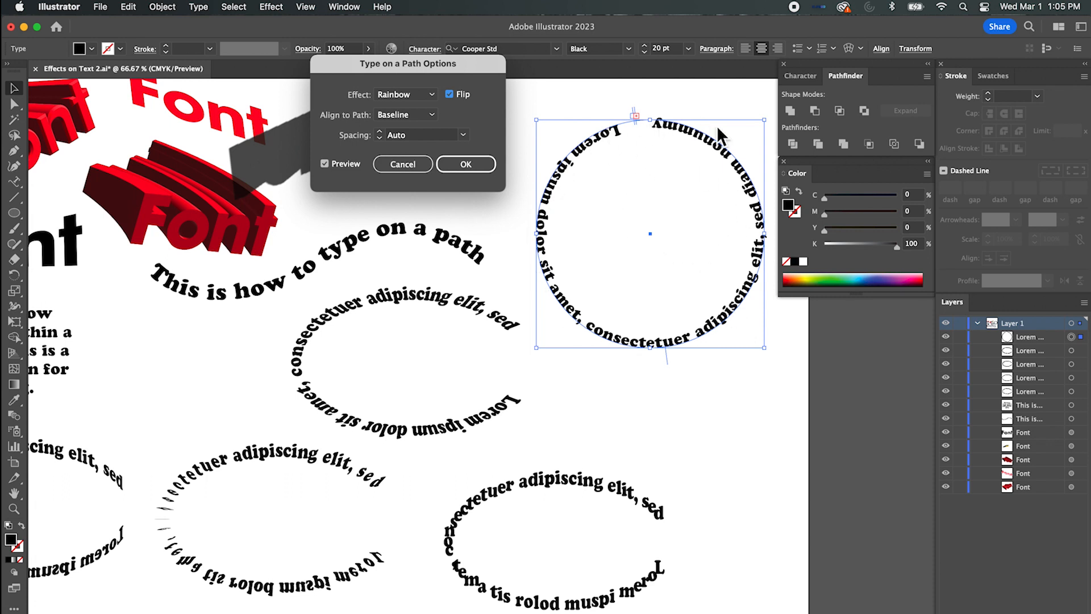
# Preview the Ascender and Descender path alignments on the circle text, and set Align to Path to Center.
pyautogui.click(426, 115)
pyautogui.click(424, 127)
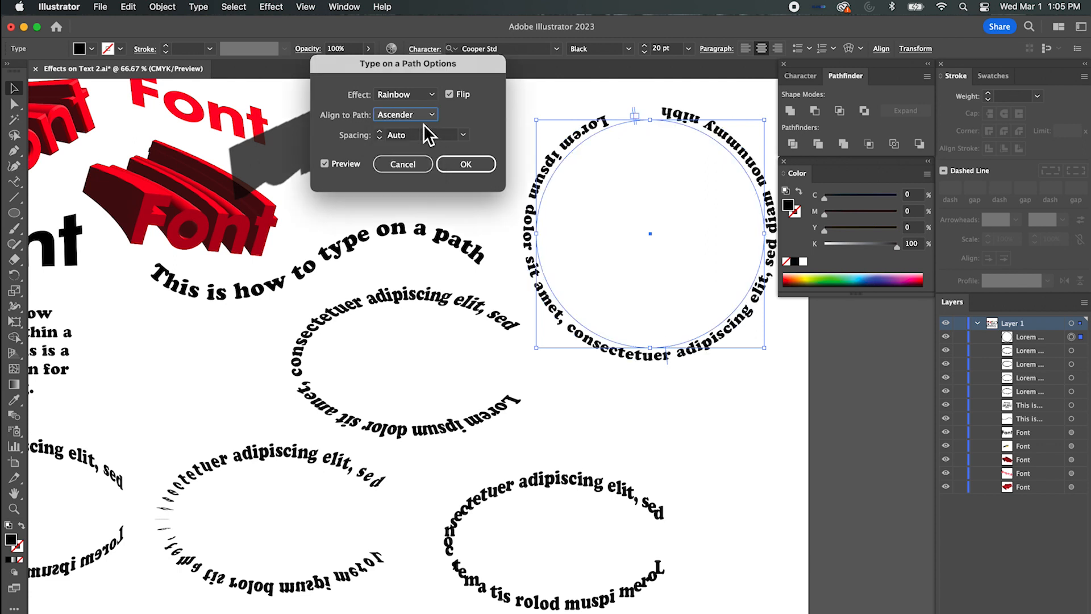
pyautogui.click(435, 115)
pyautogui.click(415, 140)
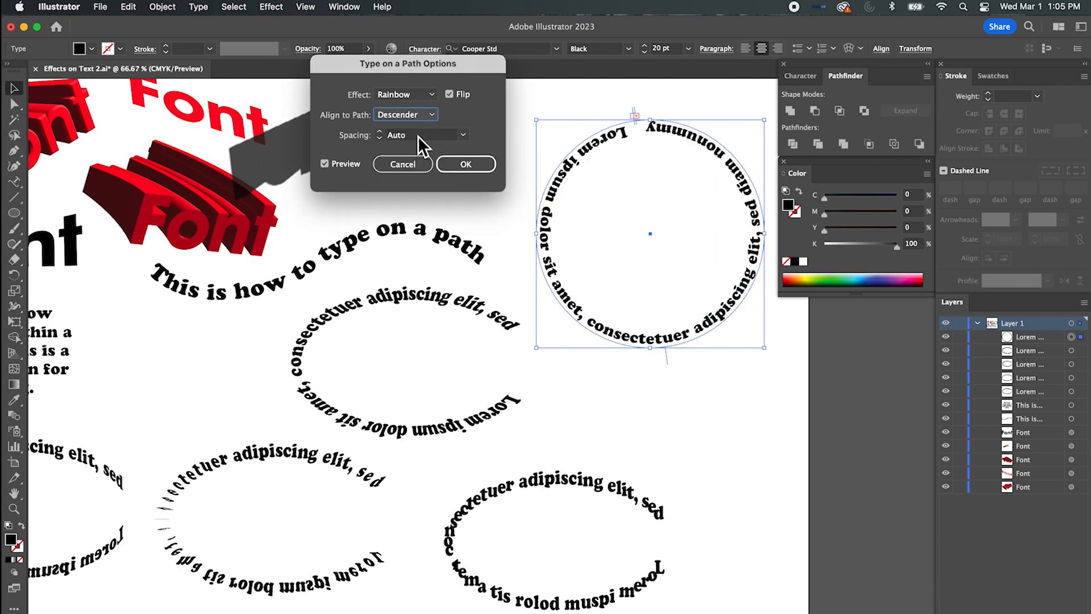
pyautogui.click(431, 115)
pyautogui.click(411, 155)
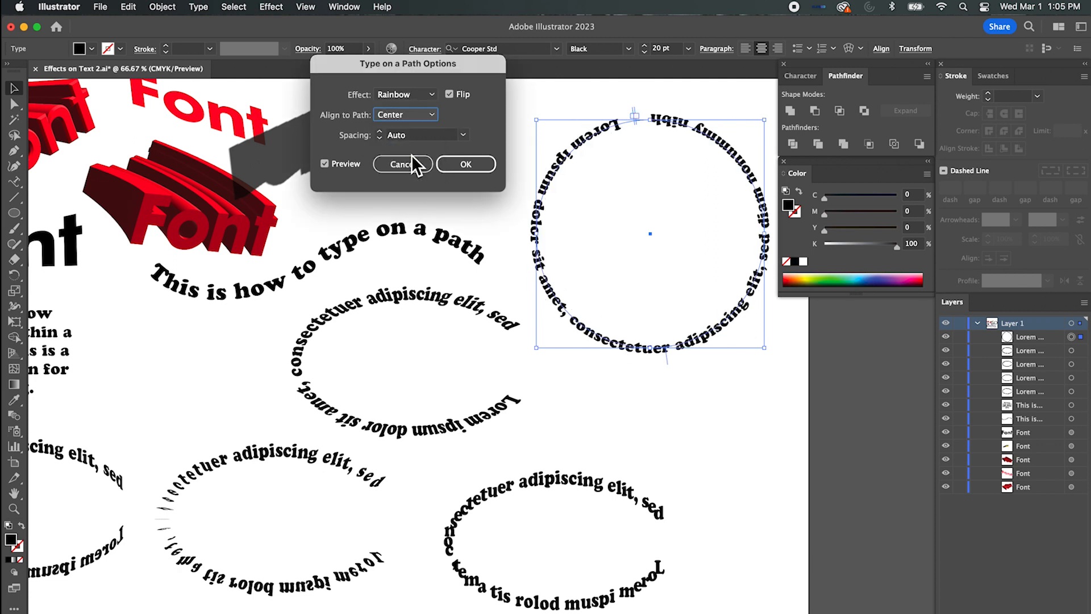
# Set the circle text's Align to Path option to Baseline.
pyautogui.click(434, 117)
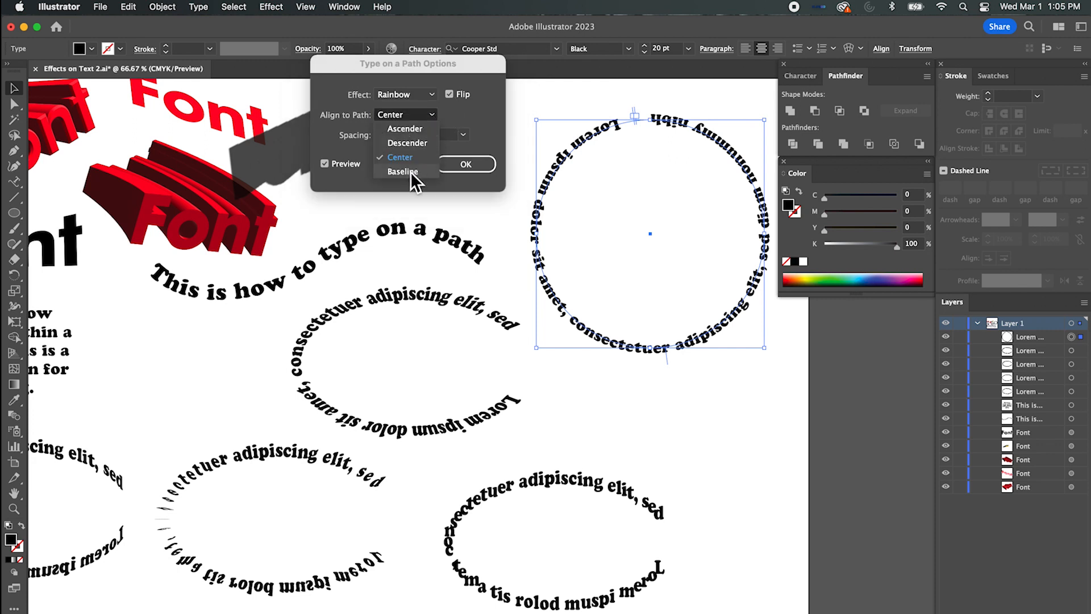
pyautogui.click(410, 172)
pyautogui.click(436, 117)
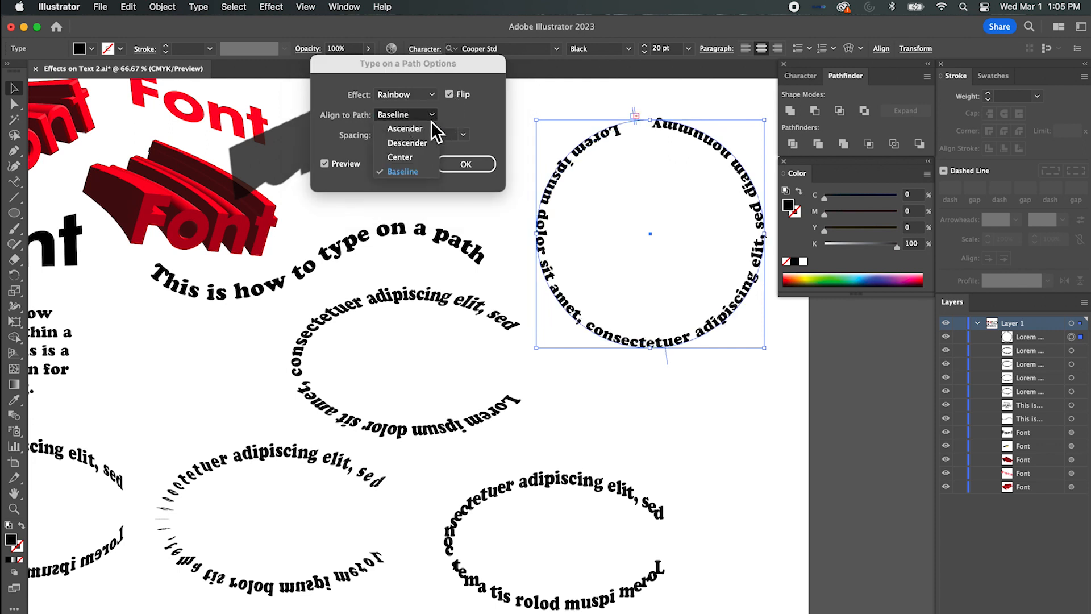
pyautogui.click(462, 113)
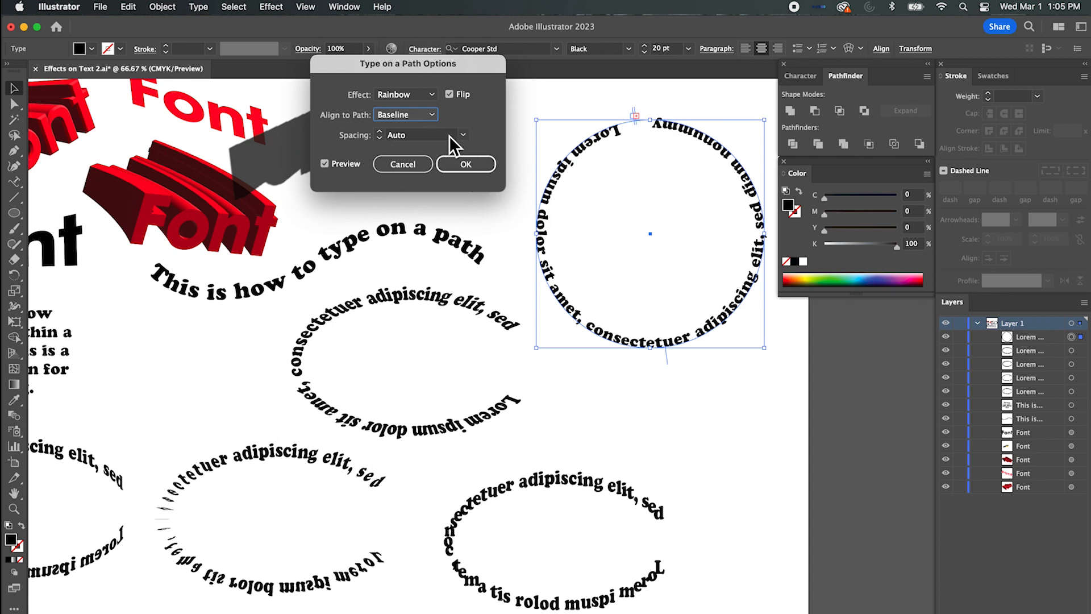
# Try a 10 pt spacing on the circle text and set its type-on-a-path spacing to 5 pt.
pyautogui.click(463, 135)
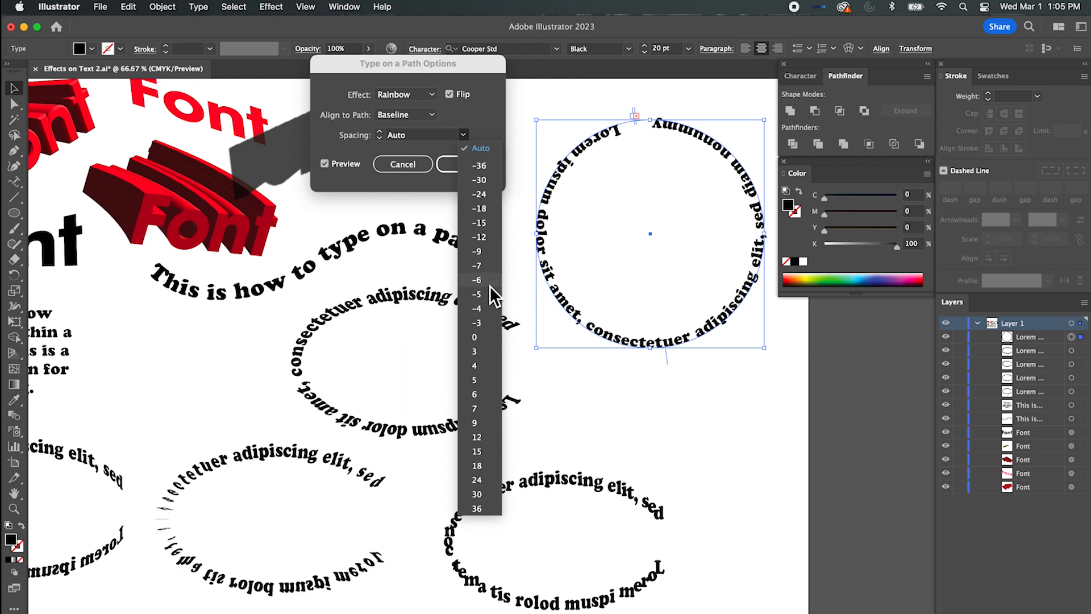
pyautogui.click(479, 380)
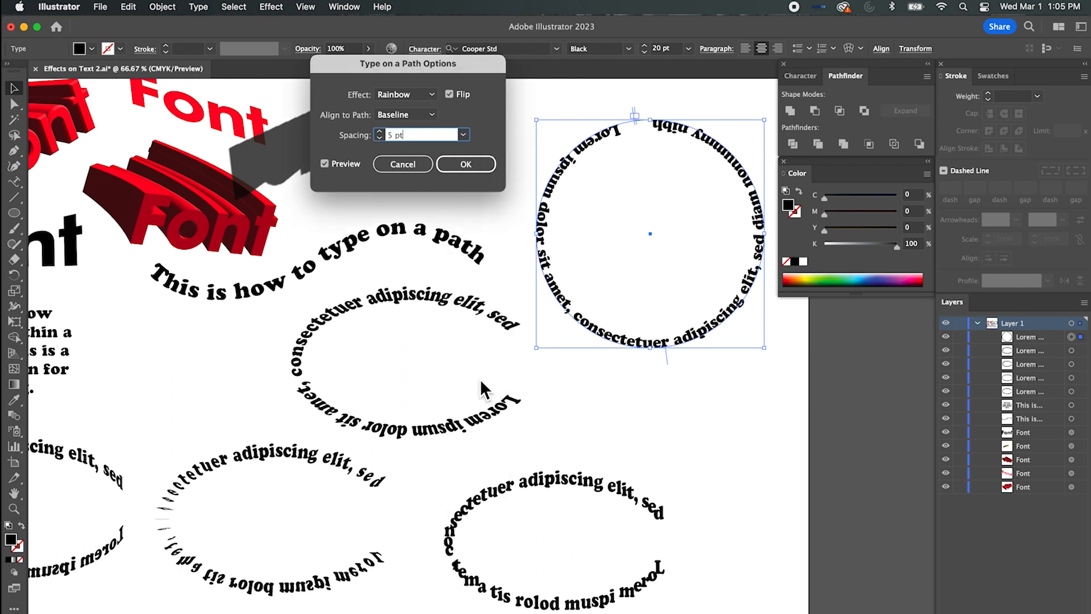
pyautogui.click(379, 132)
pyautogui.click(380, 132)
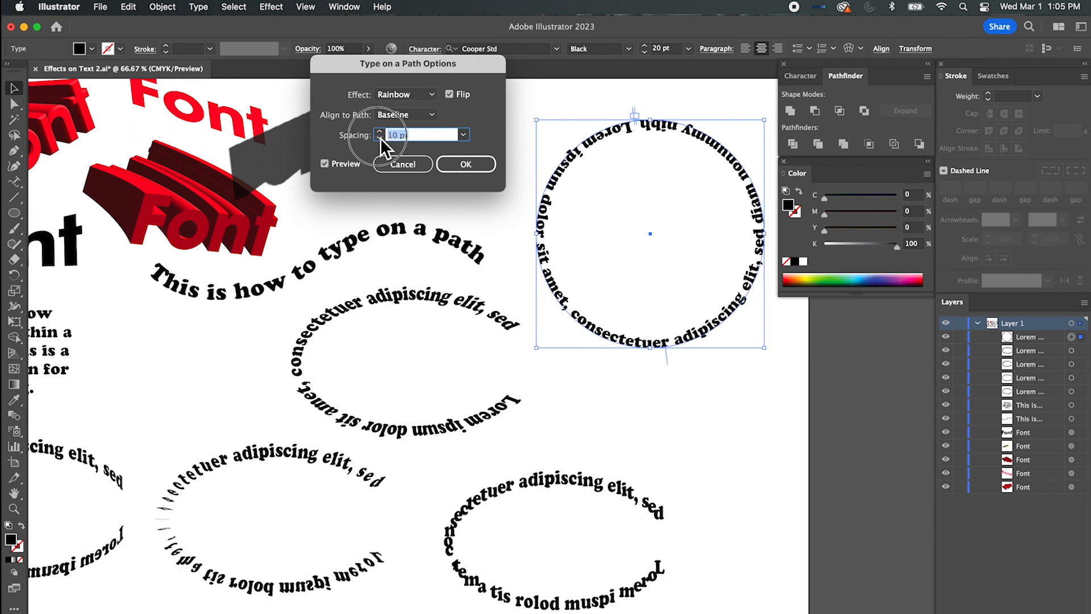
pyautogui.write('5 pt')
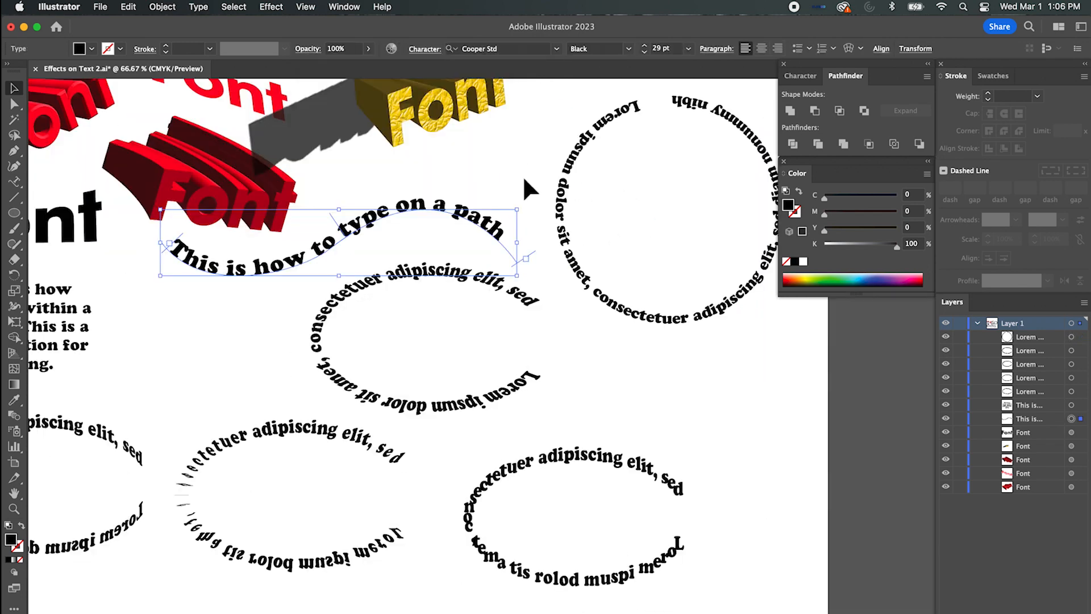
# Duplicate the wavy "This is how to type on a path" text and place the copy below the circle text.
pyautogui.click(524, 180)
pyautogui.click(278, 257)
pyautogui.moveTo(290, 271); pyautogui.dragTo(703, 410)
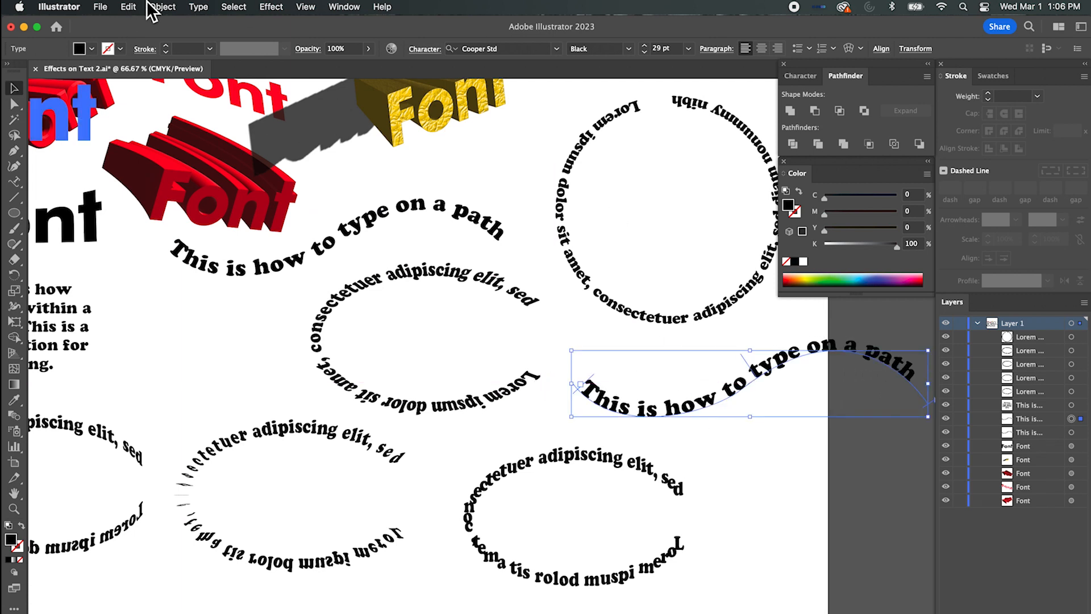
# Flip the copied wavy text to the other side of its path using the Type on a Path options with Preview on.
pyautogui.click(199, 7)
pyautogui.moveTo(230, 142)
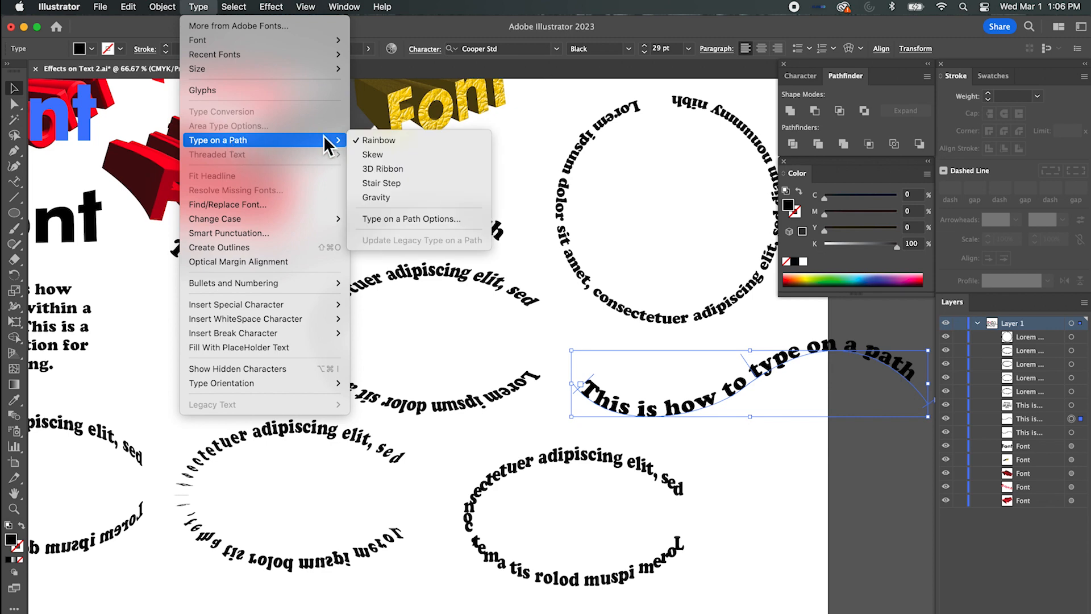
pyautogui.click(407, 217)
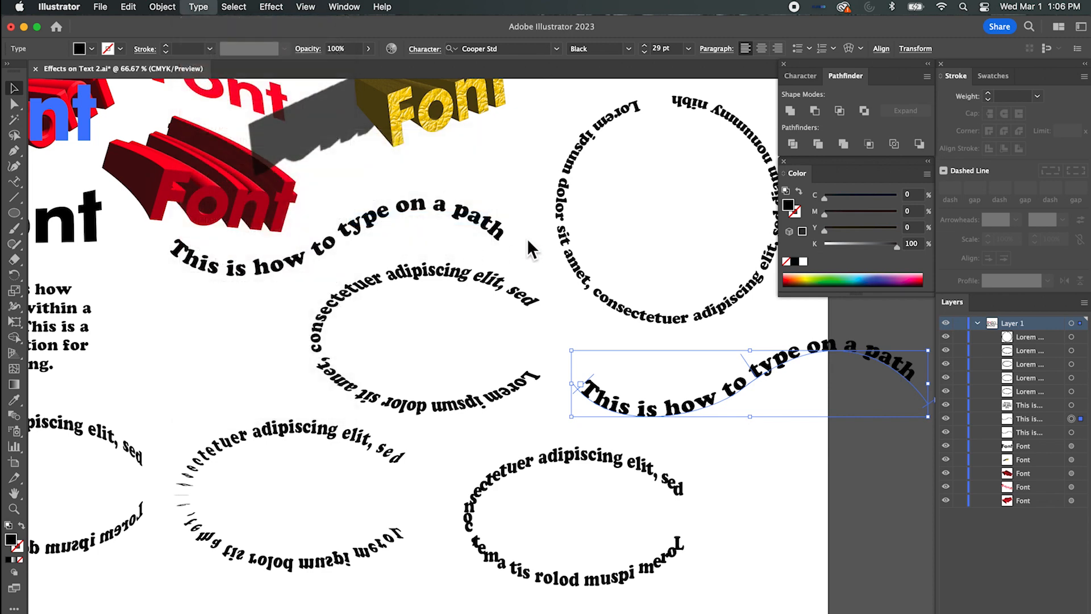
pyautogui.click(326, 164)
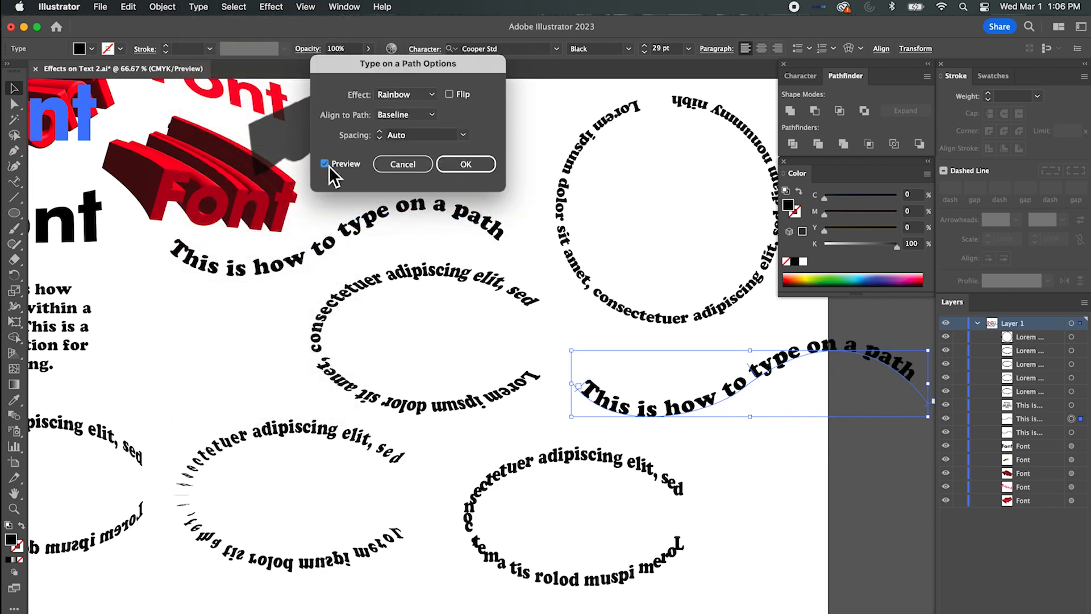
pyautogui.click(449, 95)
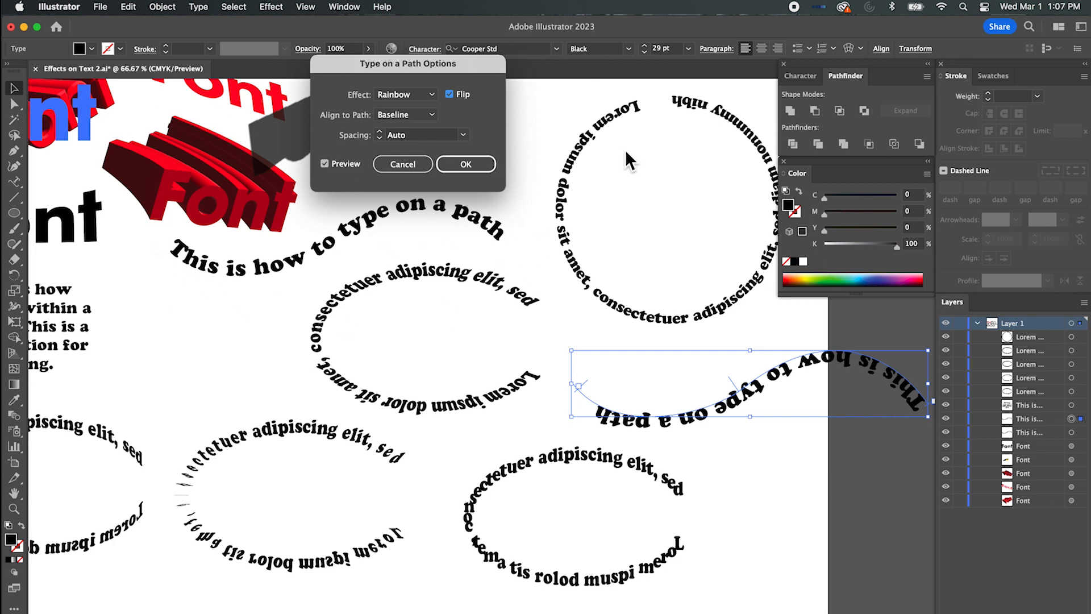
pyautogui.click(458, 165)
# Move the circle text toward the artboard's upper-right corner, lower the bottom-middle ellipse text, and nudge the bottom-left ellipse text up and left.
pyautogui.press('super+minus')
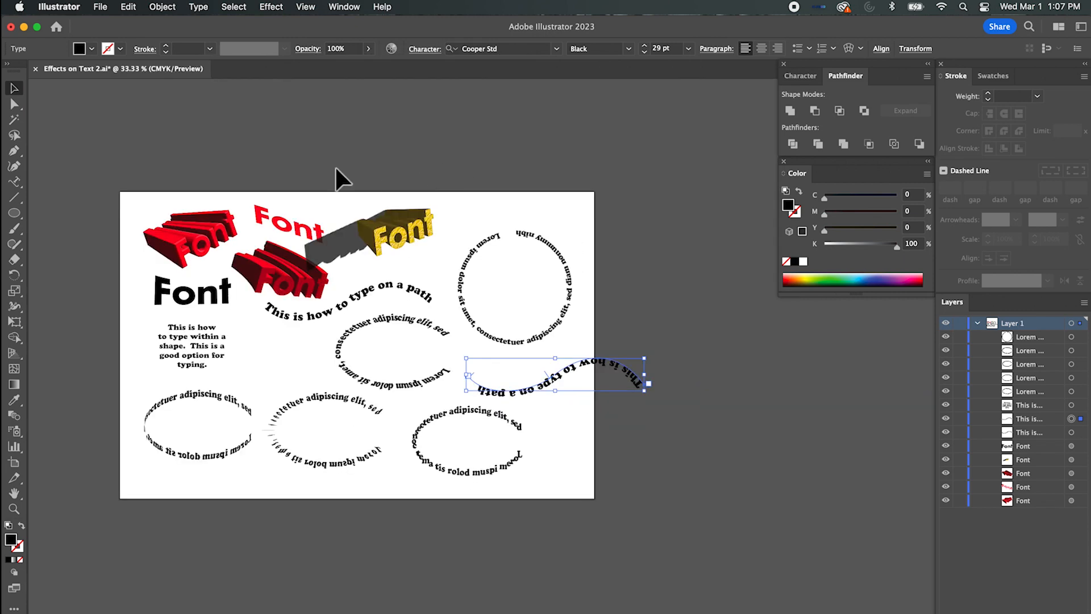
pyautogui.press('super+equal')
pyautogui.moveTo(267, 131); pyautogui.dragTo(458, 177)
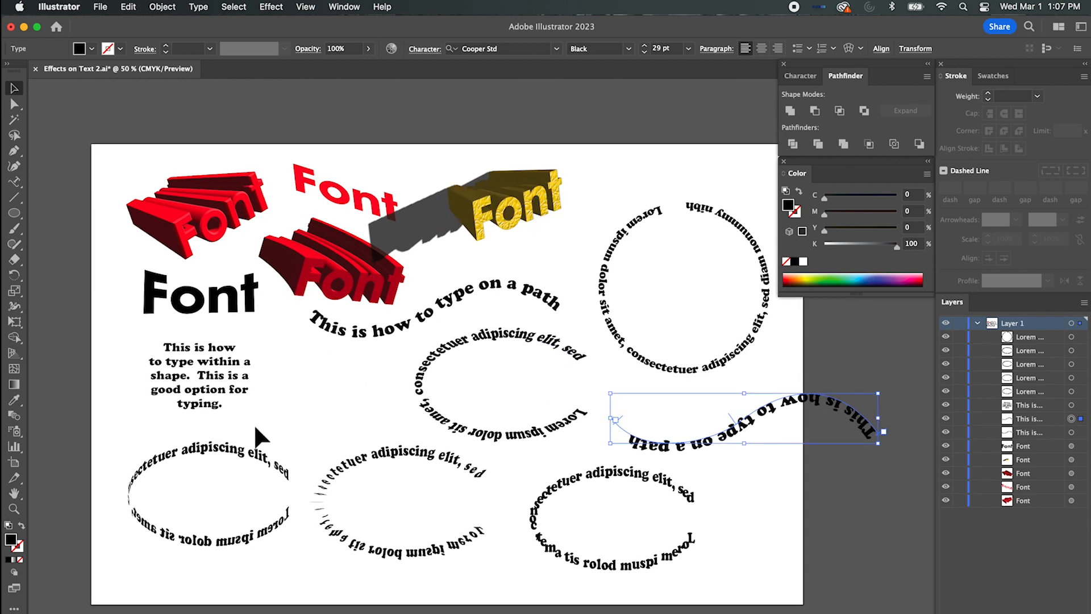
pyautogui.moveTo(614, 252)
pyautogui.mouseDown()
pyautogui.moveTo(648, 188)
pyautogui.moveTo(625, 208)
pyautogui.mouseUp()
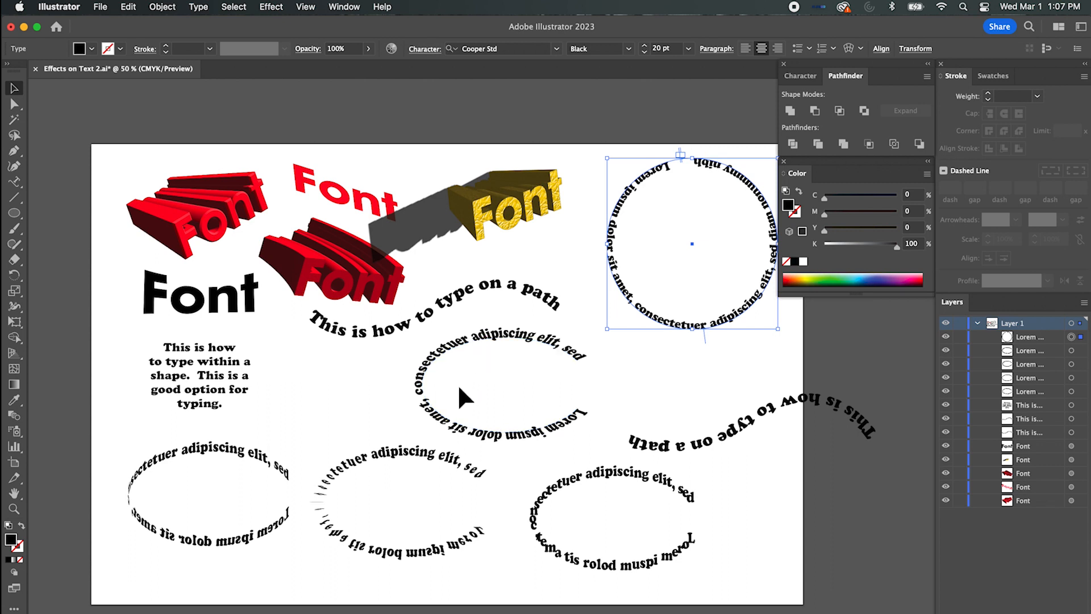
pyautogui.moveTo(379, 449); pyautogui.dragTo(367, 484)
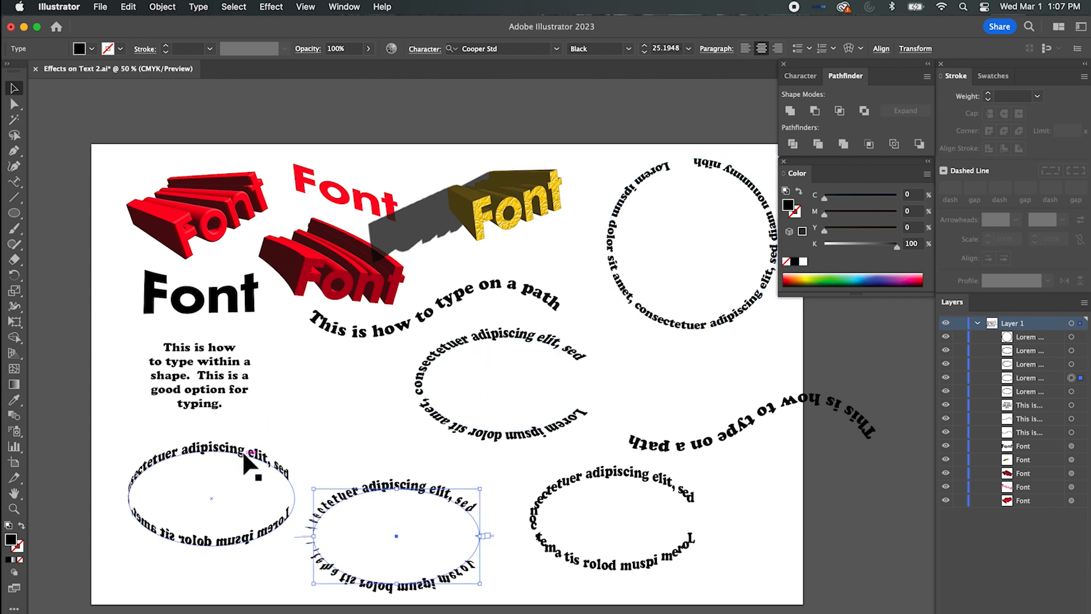
pyautogui.moveTo(242, 451); pyautogui.dragTo(228, 440)
# Shift the stair-step ellipse text toward the lower-right corner, bring the flipped wavy text onto the artboard, and center the remaining ellipse text above the bottom-middle one.
pyautogui.moveTo(577, 477); pyautogui.dragTo(659, 497)
pyautogui.moveTo(444, 432); pyautogui.dragTo(331, 452)
pyautogui.moveTo(721, 445); pyautogui.dragTo(607, 424)
pyautogui.moveTo(434, 370); pyautogui.dragTo(447, 375)
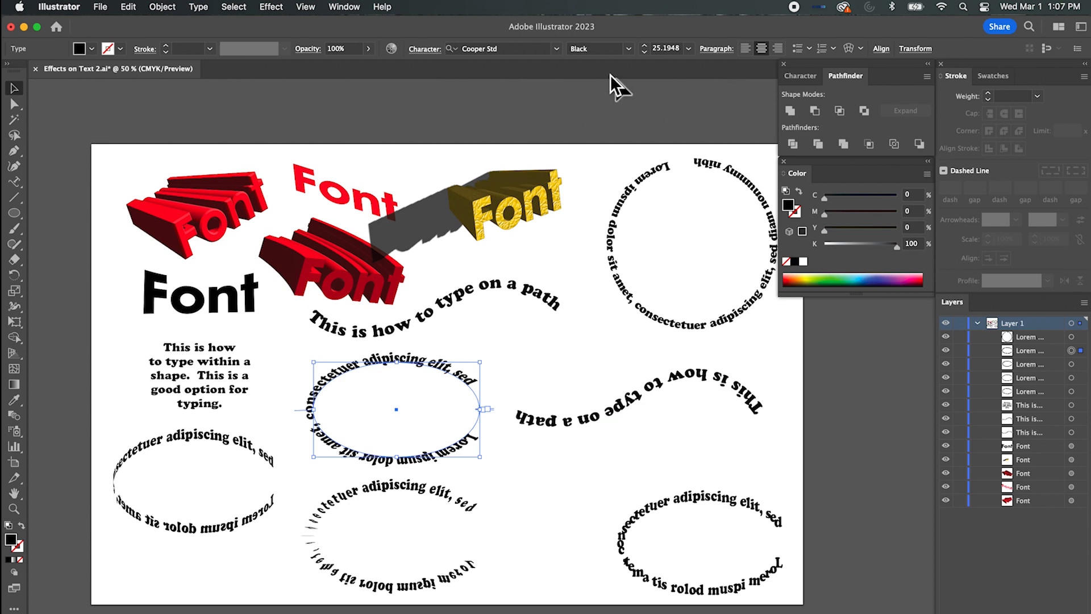